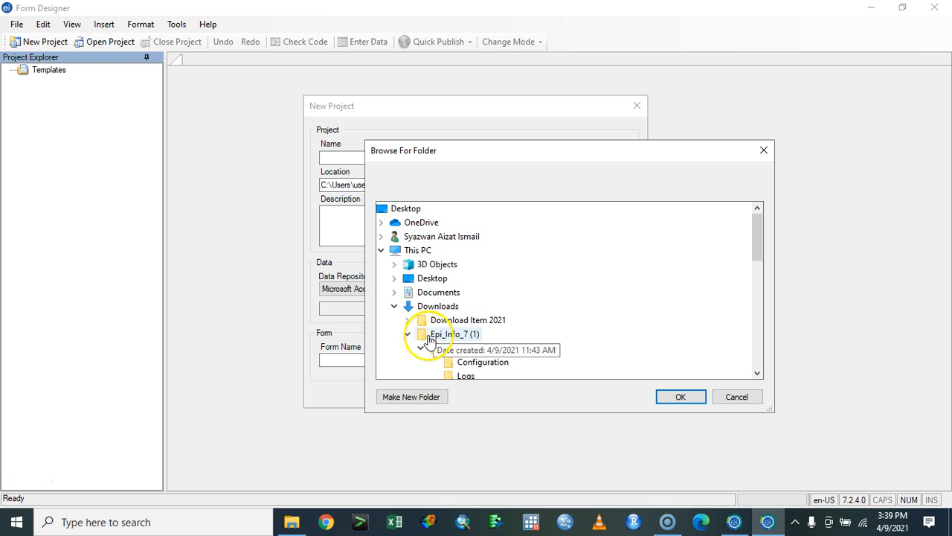
# Step: Create a folder named std inside Downloads and choose it as the new project's location
pyautogui.click(407, 334)
pyautogui.click(410, 305)
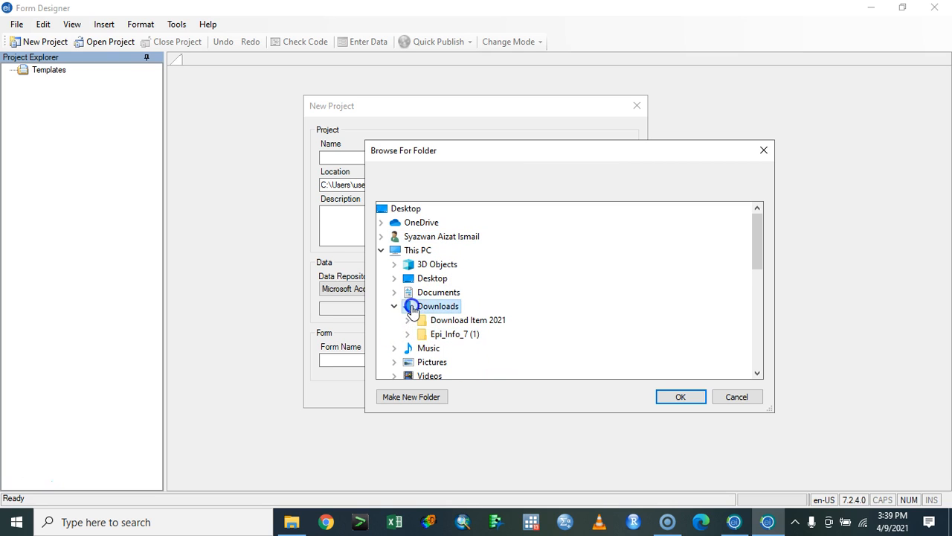
pyautogui.click(410, 397)
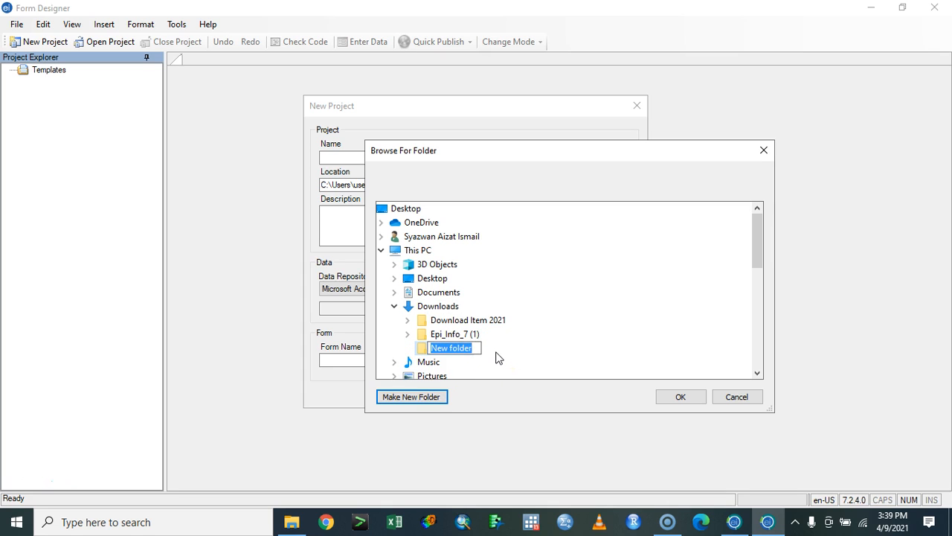
pyautogui.write('asd')
pyautogui.press('Return')
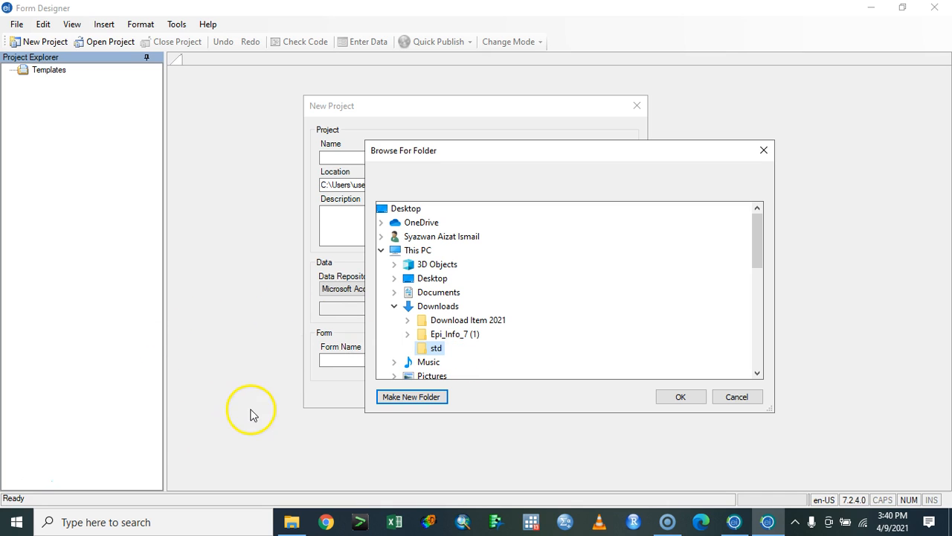
pyautogui.click(668, 400)
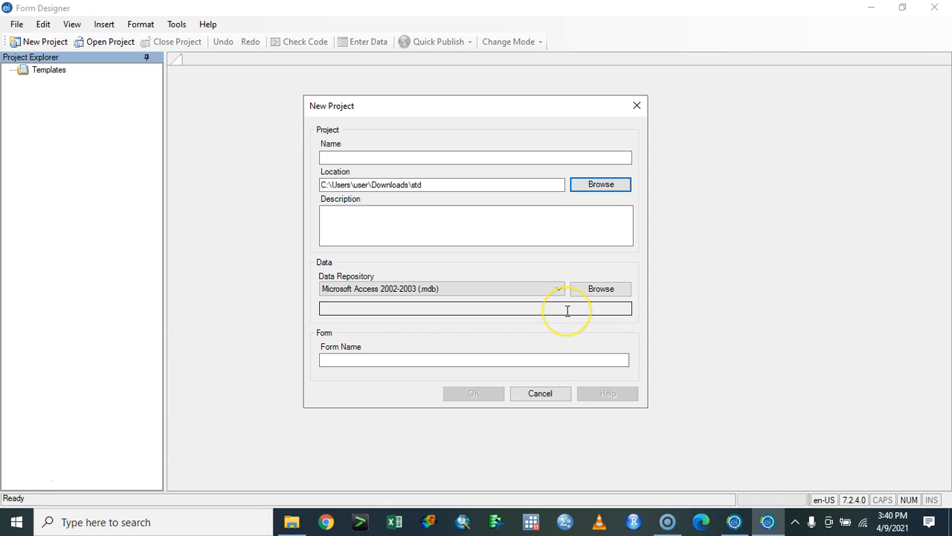
# Step: Enter the project description "Borang siasatan penyakit berjangkit akibat dari aktiviti seksual"
pyautogui.click(432, 236)
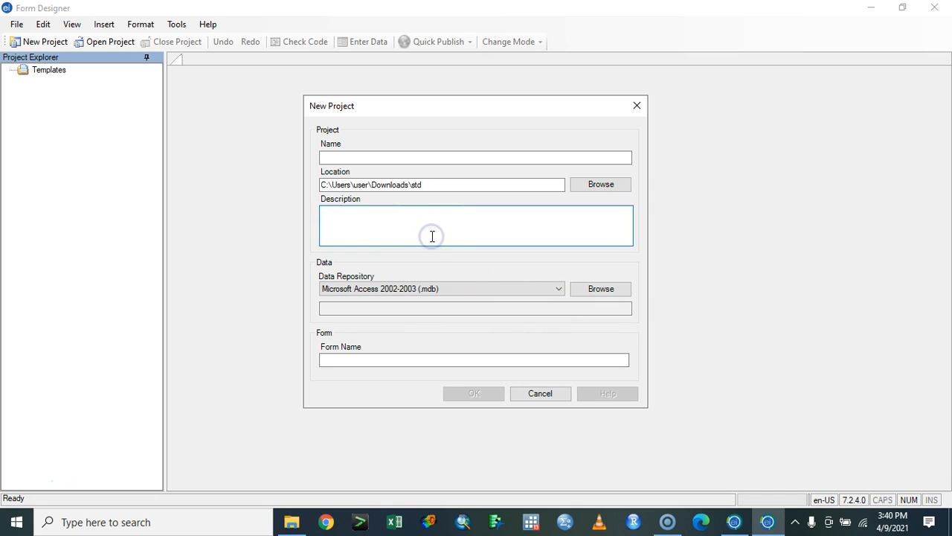
pyautogui.write('Borang siasatan p')
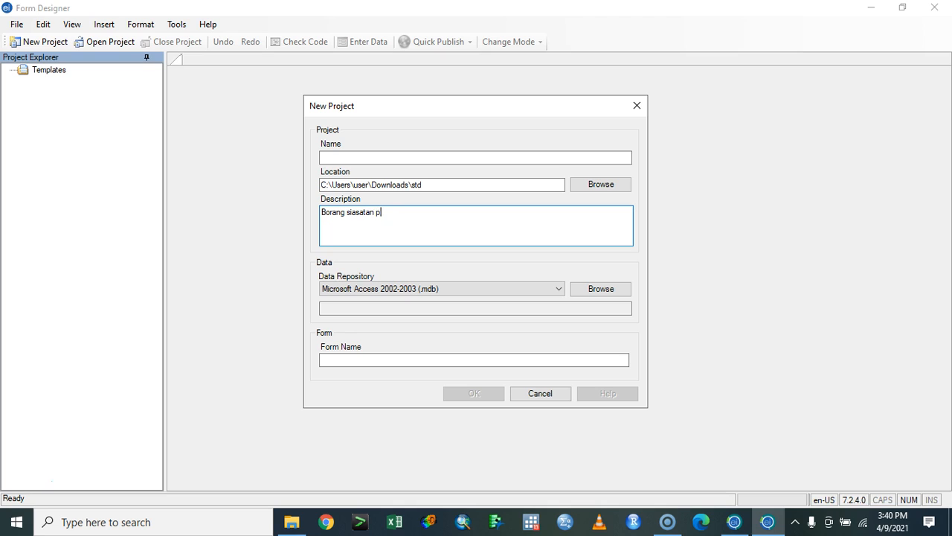
pyautogui.write('enyakiyt')
pyautogui.press('BackSpace')
pyautogui.press('BackSpace')
pyautogui.write('t berjangkit akibat dari ')
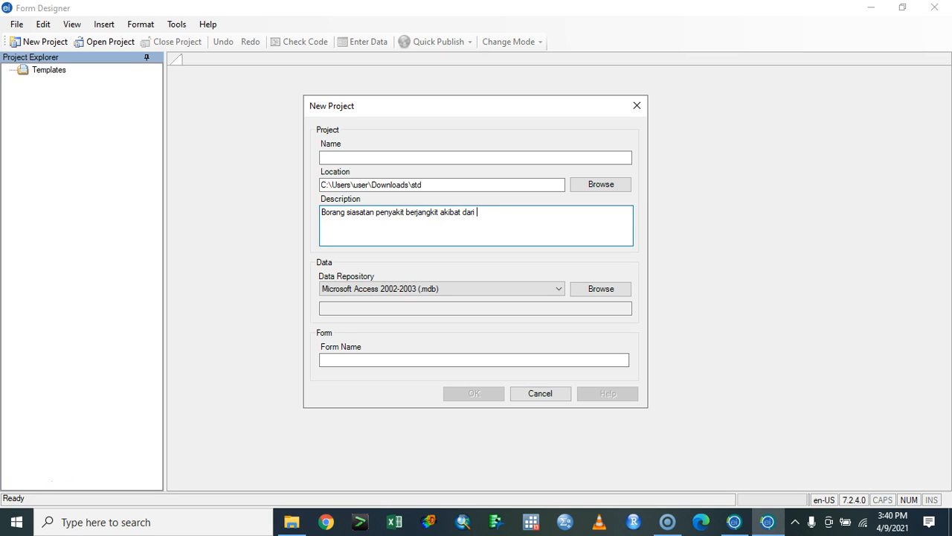
pyautogui.write('aktiviti seksual')
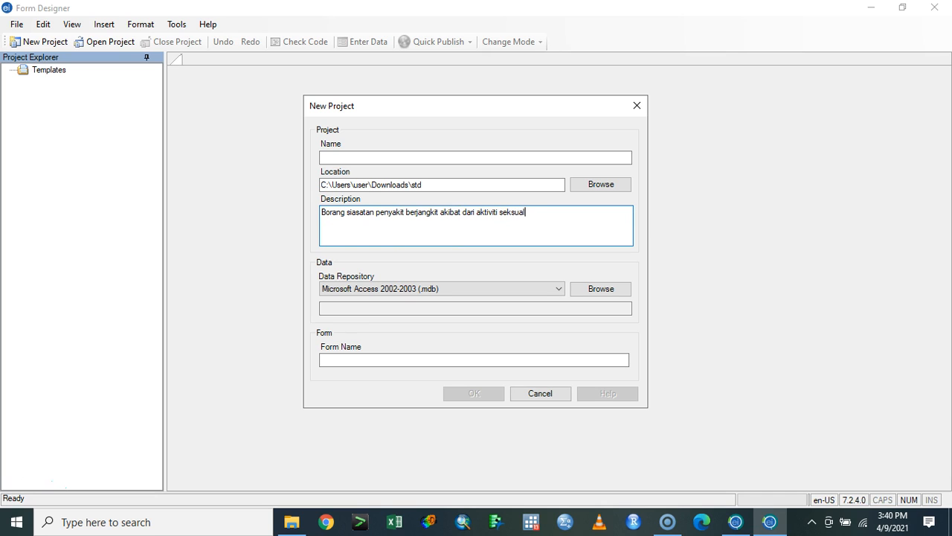
# Step: Name both the project and its form std, and create the project
pyautogui.click(370, 157)
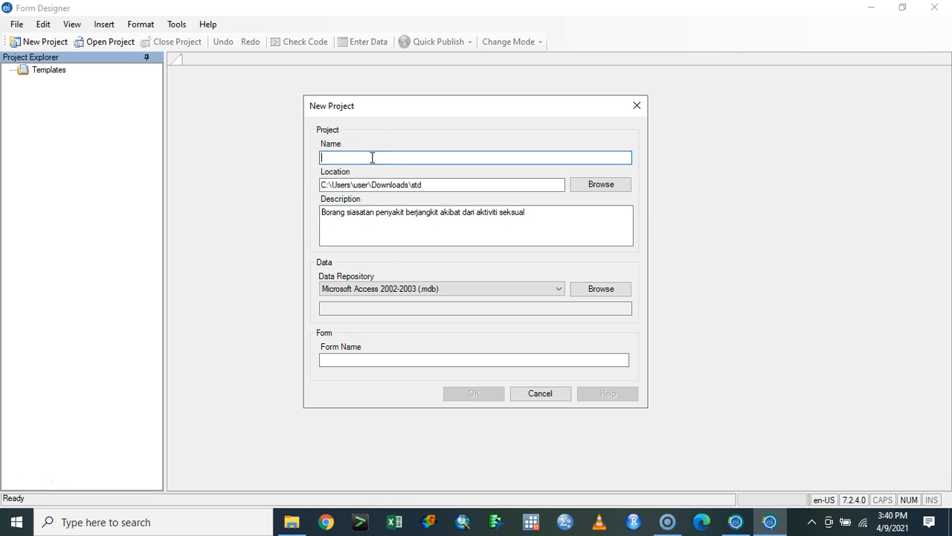
pyautogui.write('std')
pyautogui.click(402, 355)
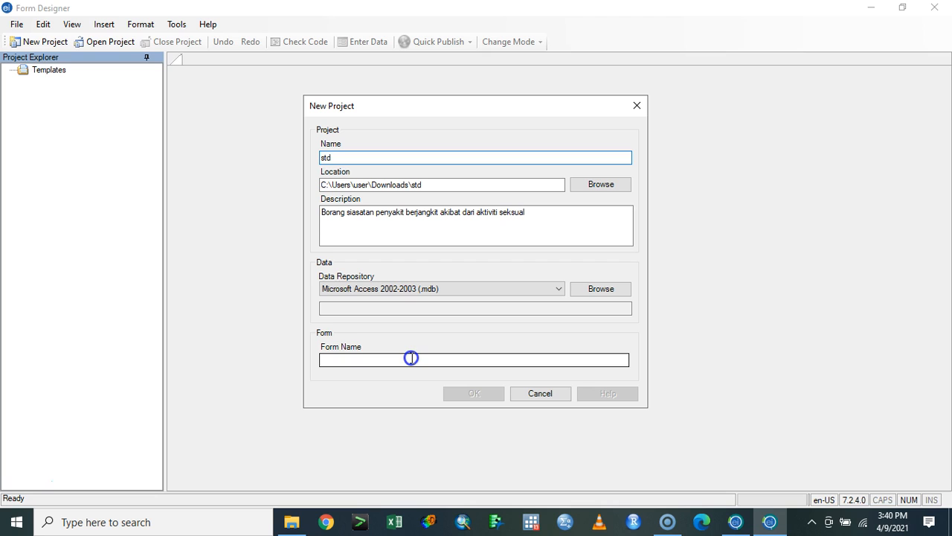
pyautogui.click(411, 358)
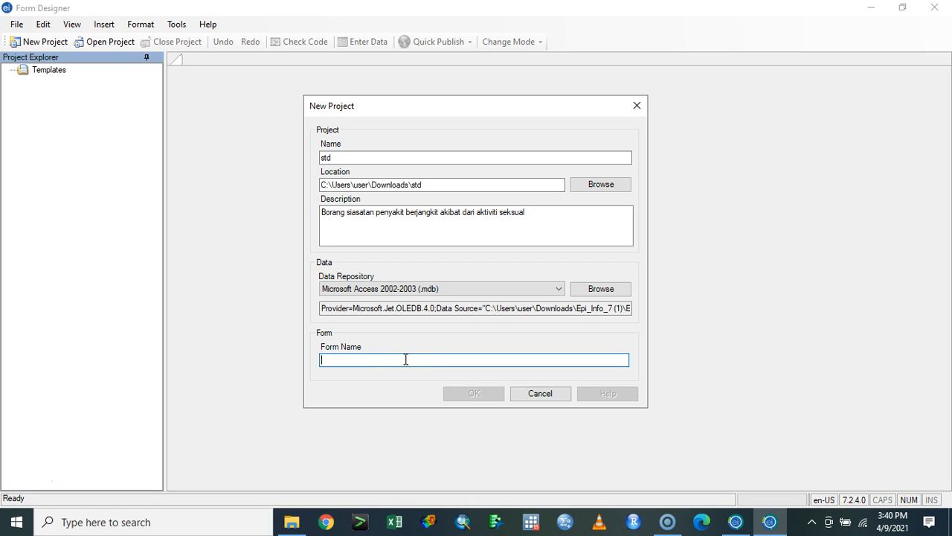
pyautogui.write('std')
pyautogui.click(477, 397)
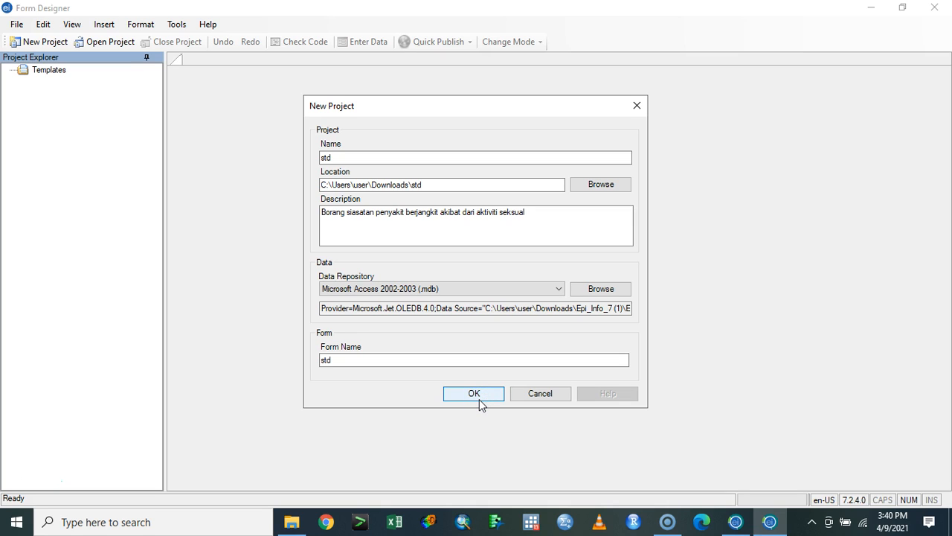
pyautogui.click(461, 390)
pyautogui.click(486, 394)
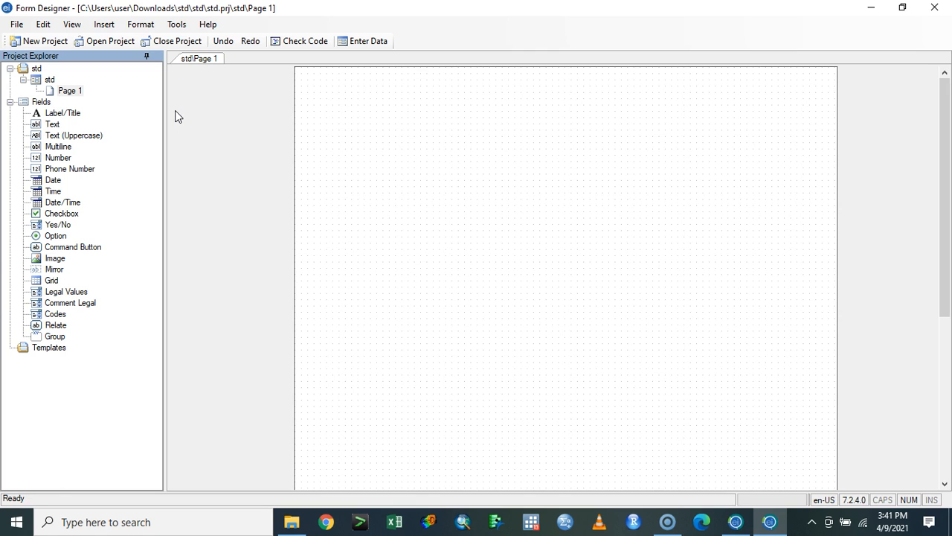
# Step: Rename Page 1 of the std form as Sociodemo
pyautogui.click(70, 92)
pyautogui.click(85, 98)
pyautogui.rightClick(84, 98)
pyautogui.rightClick(68, 88)
pyautogui.click(116, 126)
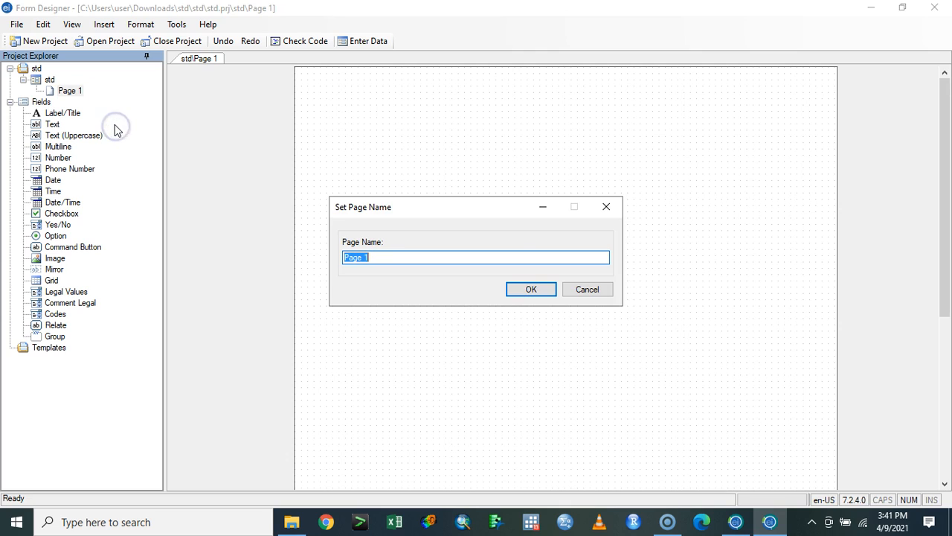
pyautogui.write('Sociodemo')
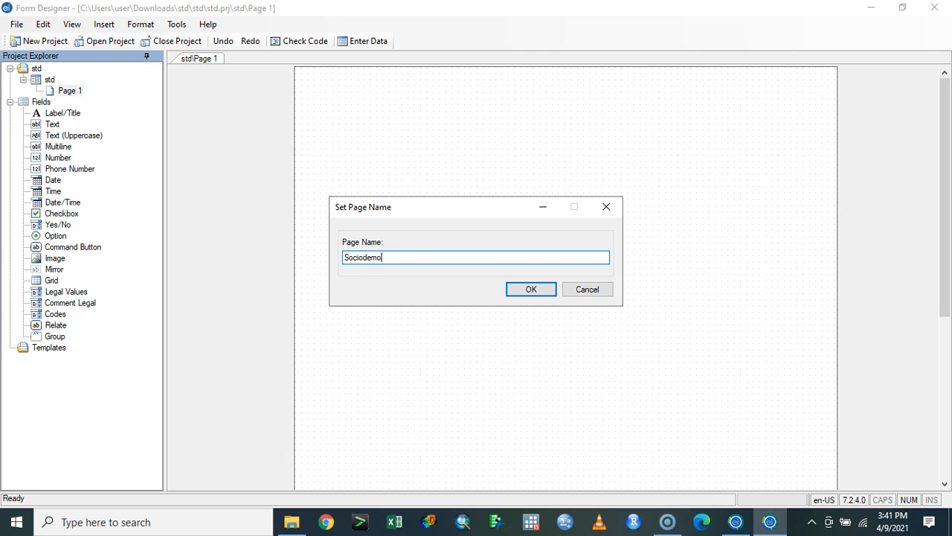
pyautogui.press('Return')
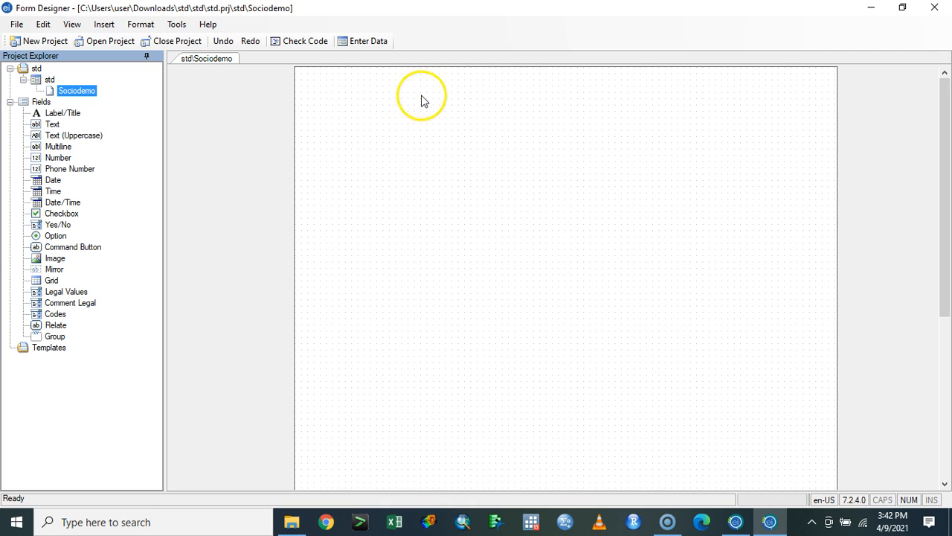
# Step: Add a second page named "clinical features" to the std form
pyautogui.click(135, 97)
pyautogui.click(49, 82)
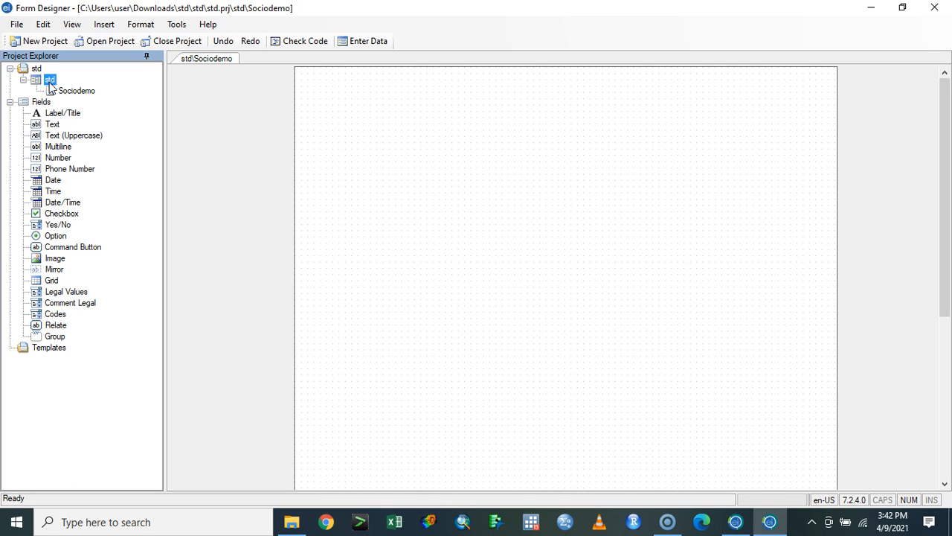
pyautogui.rightClick(49, 84)
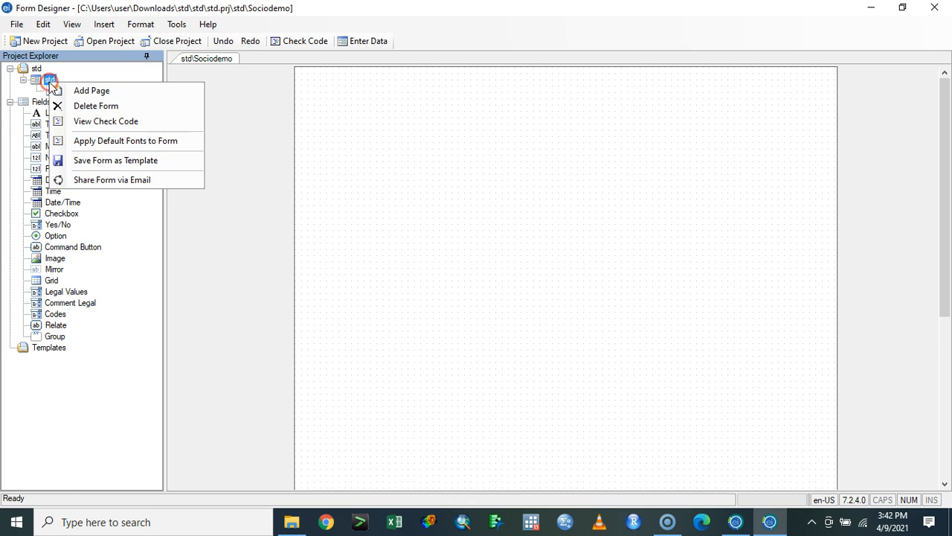
pyautogui.click(93, 91)
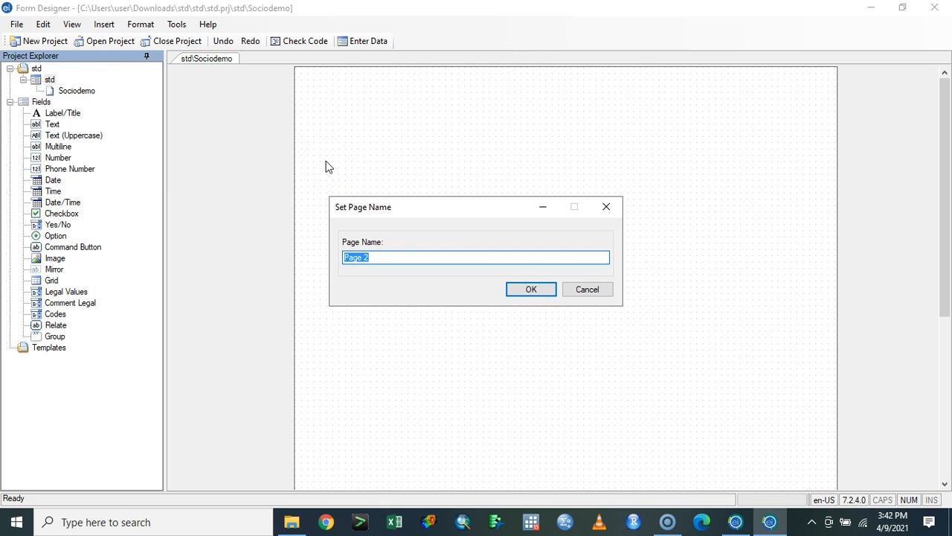
pyautogui.write('clinical featur')
pyautogui.press('BackSpace')
pyautogui.write('s')
pyautogui.press('BackSpace')
pyautogui.press('BackSpace')
pyautogui.press('BackSpace')
pyautogui.press('BackSpace')
pyautogui.write('atures')
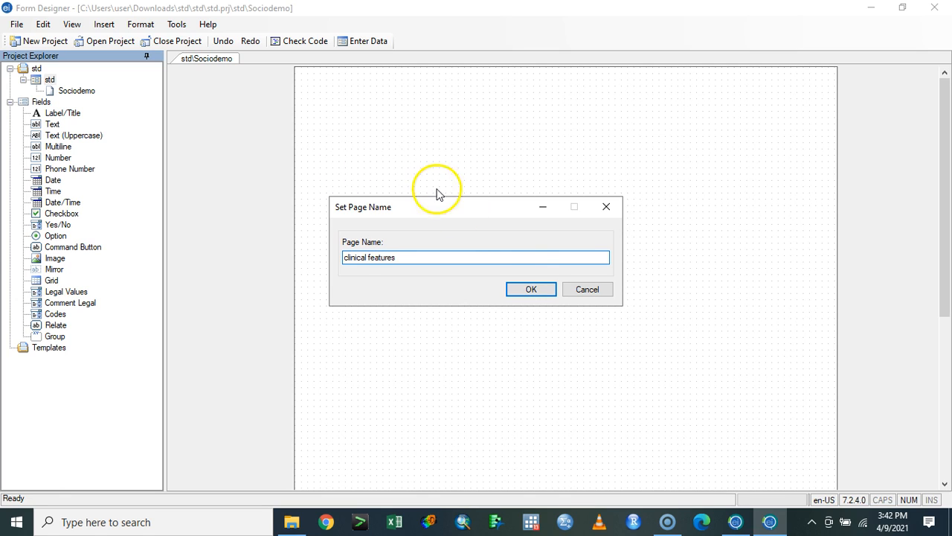
pyautogui.click(532, 292)
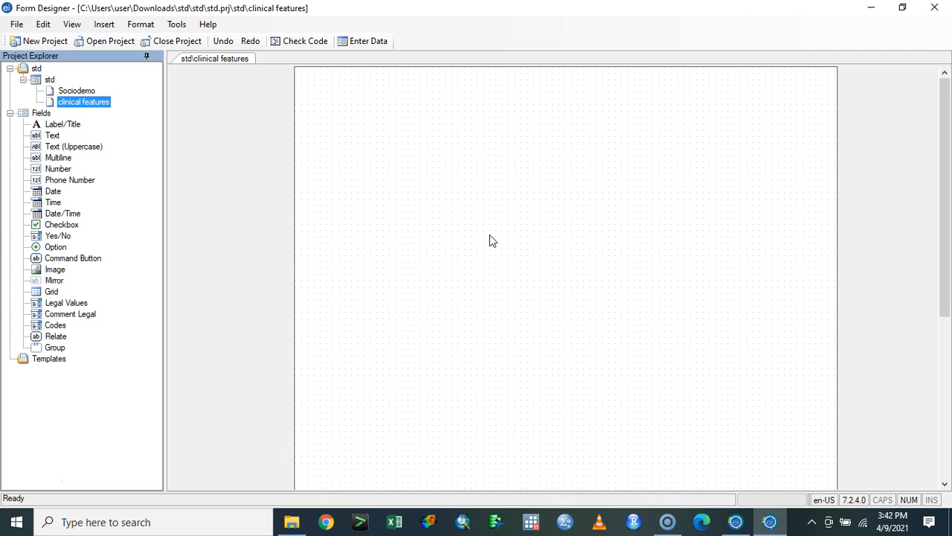
# Step: Add a third page named "laboratory" to the std form
pyautogui.click(437, 257)
pyautogui.rightClick(49, 80)
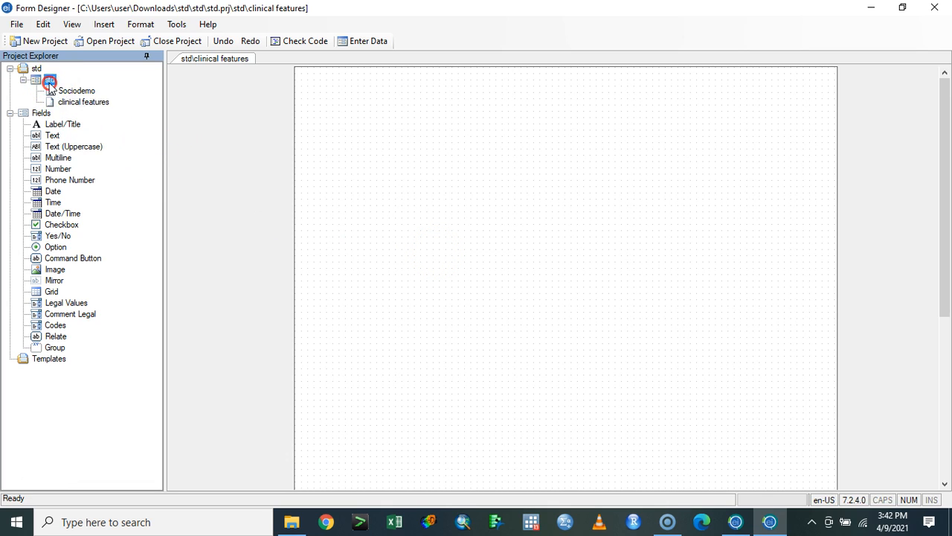
pyautogui.click(82, 93)
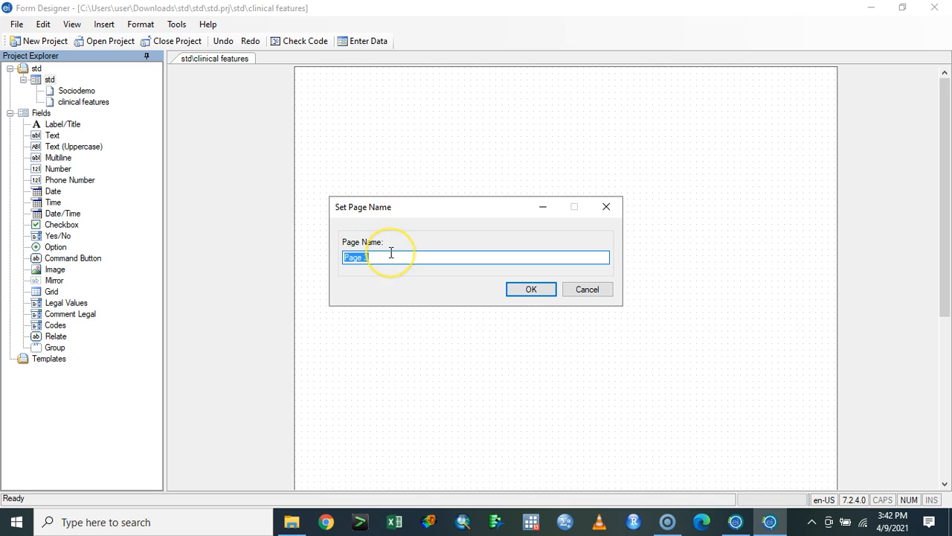
pyautogui.write('laboratory')
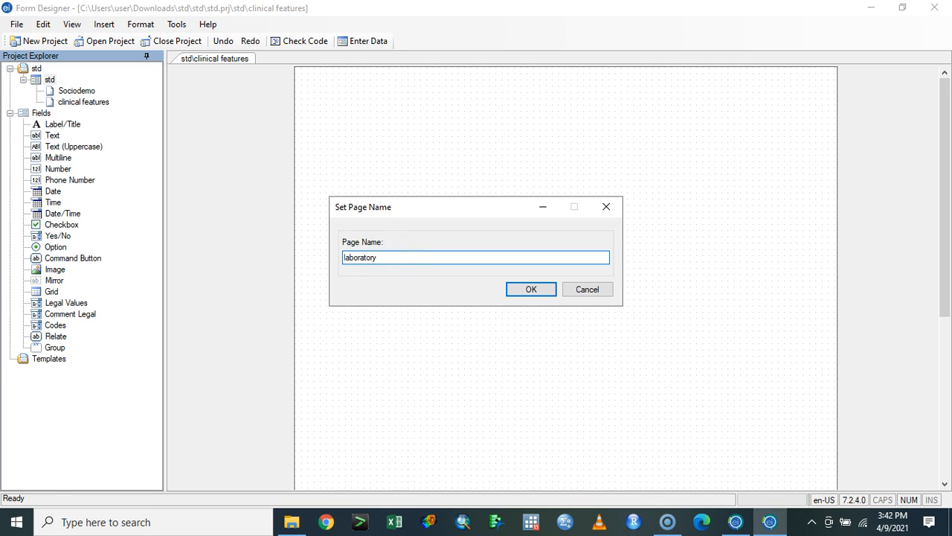
pyautogui.press('Return')
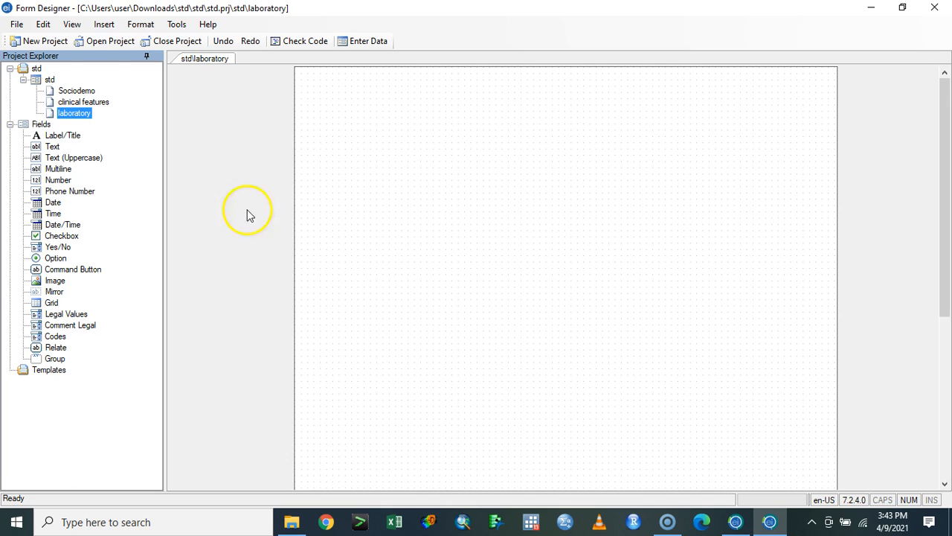
# Step: Add a fourth page named "environmental factor" to the std form
pyautogui.click(49, 80)
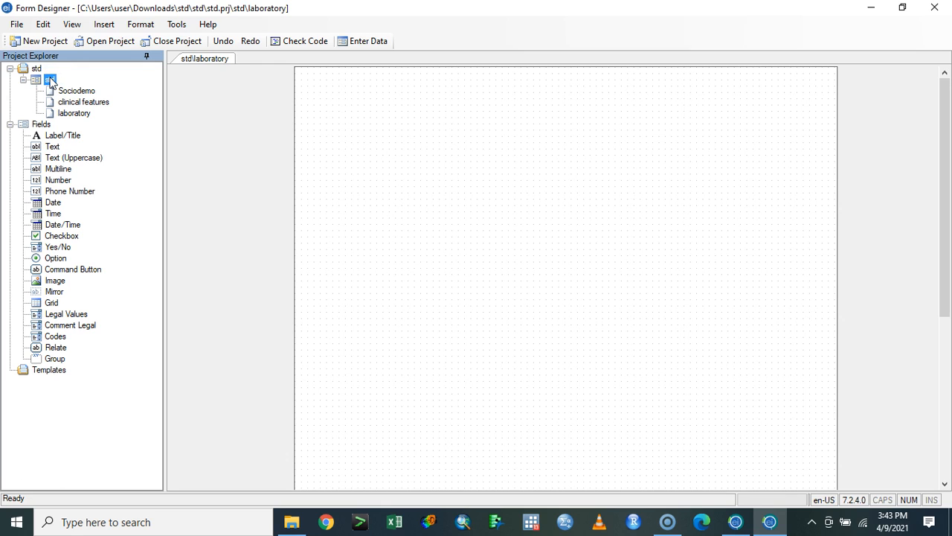
pyautogui.rightClick(49, 79)
pyautogui.click(66, 85)
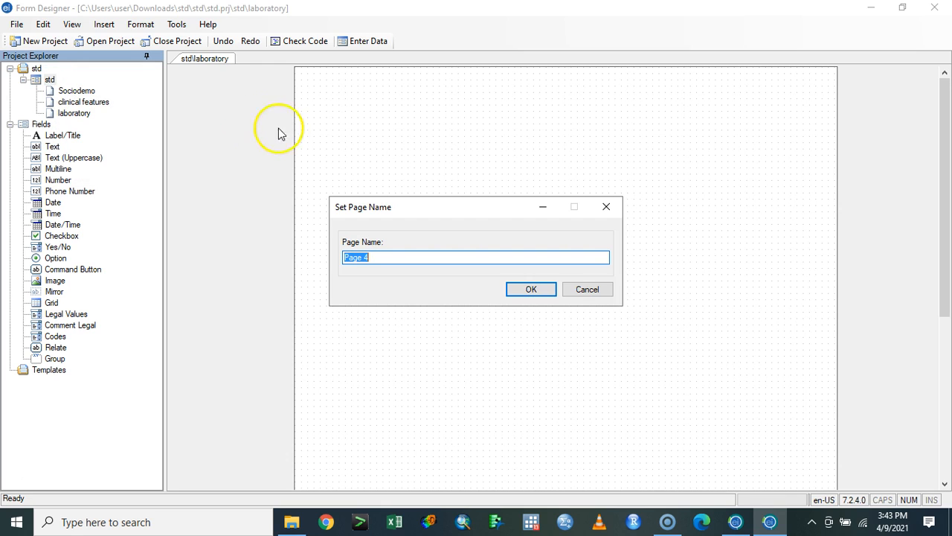
pyautogui.write('envir')
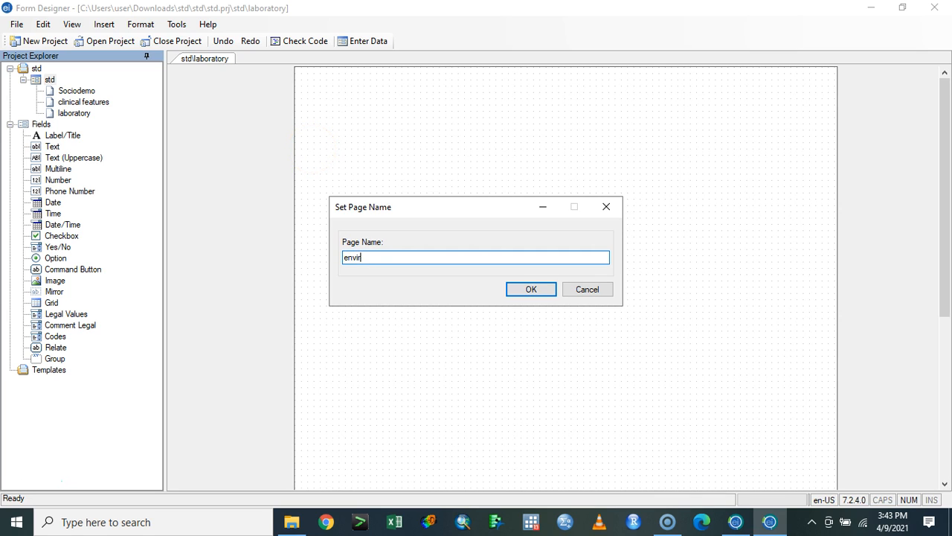
pyautogui.write('onmentalfa')
pyautogui.press('BackSpace')
pyautogui.press('BackSpace')
pyautogui.write('factor')
pyautogui.press('Return')
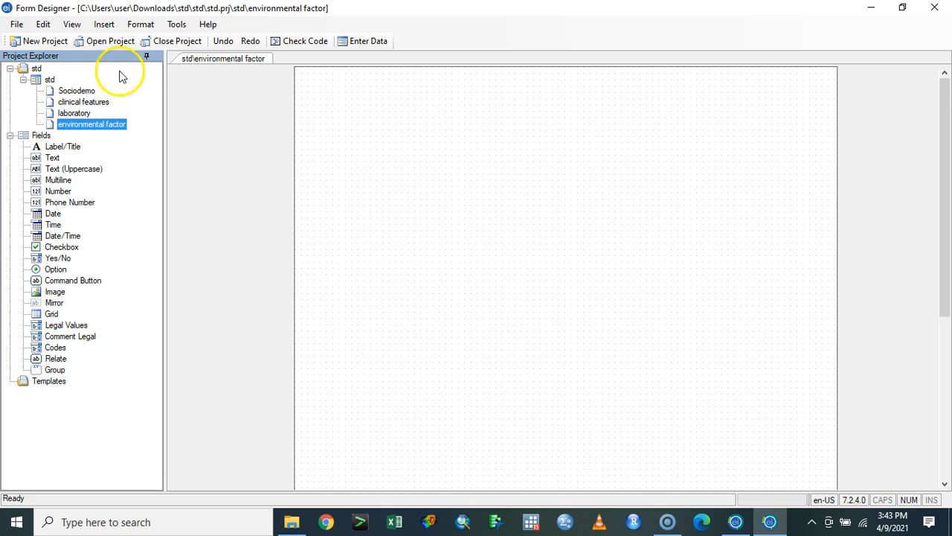
# Step: Add a fifth page named "epidemiological data" to the std form
pyautogui.click(49, 79)
pyautogui.rightClick(49, 79)
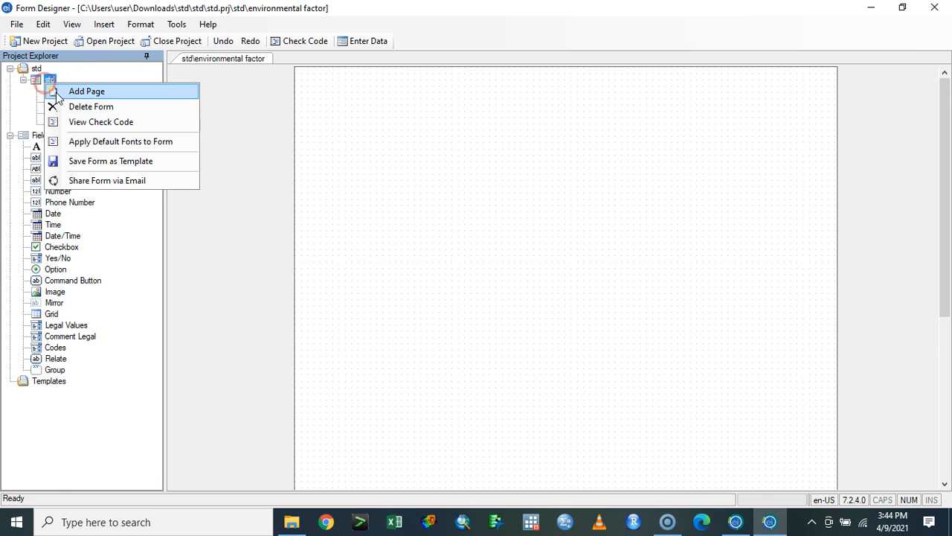
pyautogui.click(83, 90)
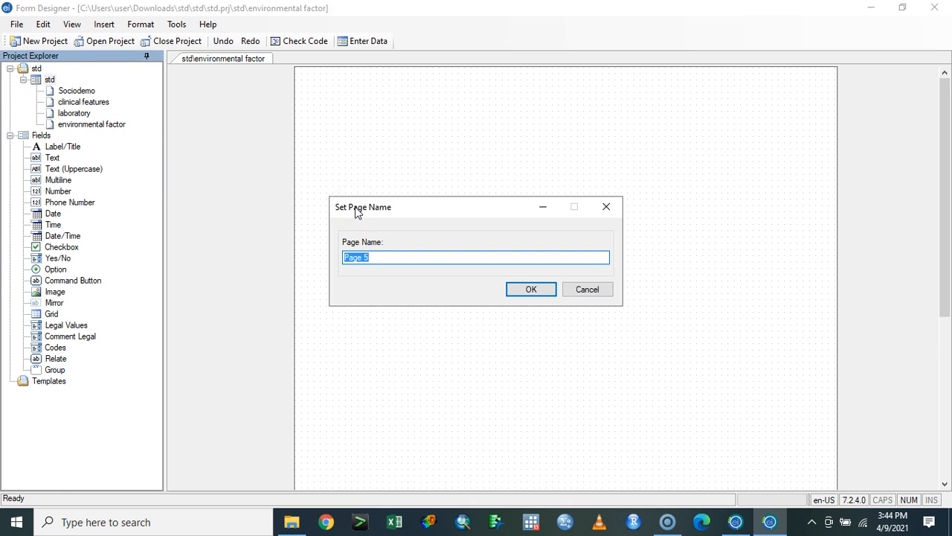
pyautogui.write('epidemiological data')
pyautogui.press('Return')
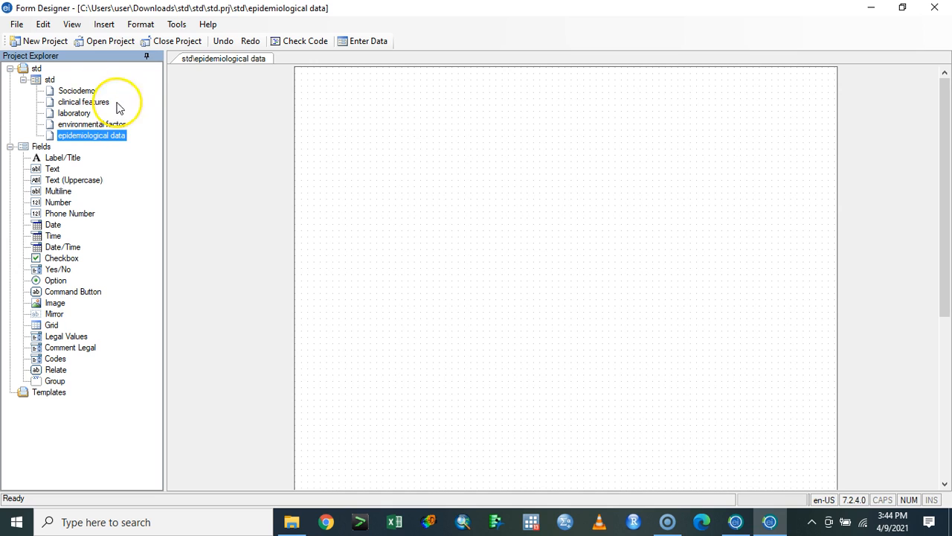
pyautogui.click(25, 28)
pyautogui.click(23, 26)
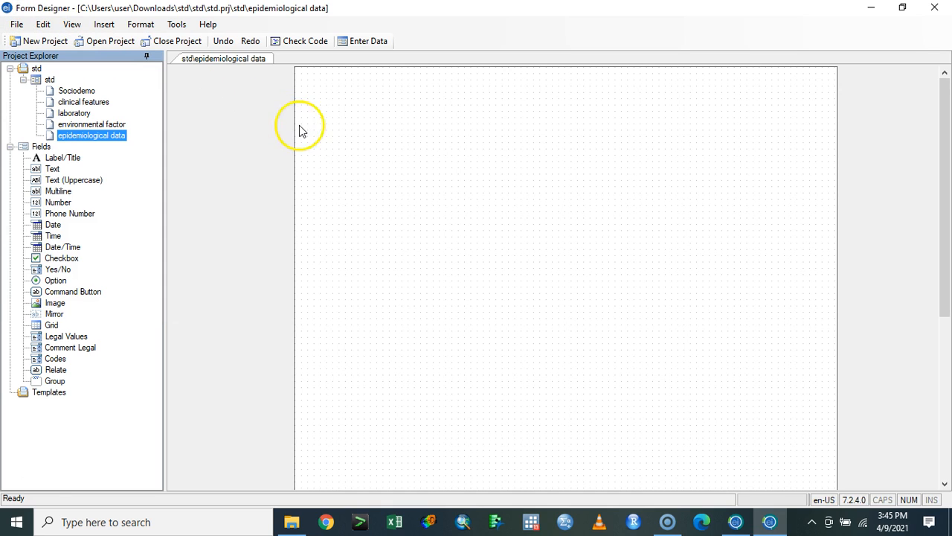
pyautogui.click(15, 24)
pyautogui.click(14, 26)
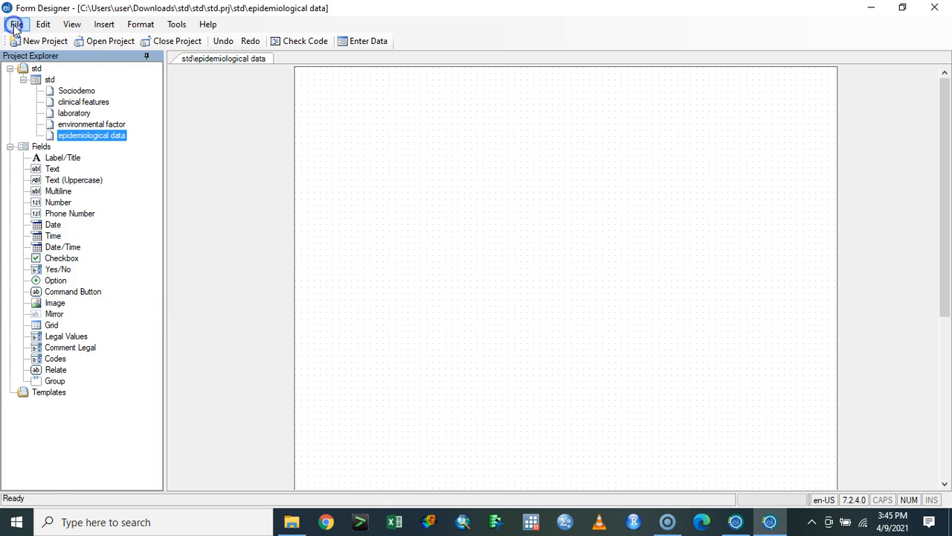
pyautogui.click(14, 25)
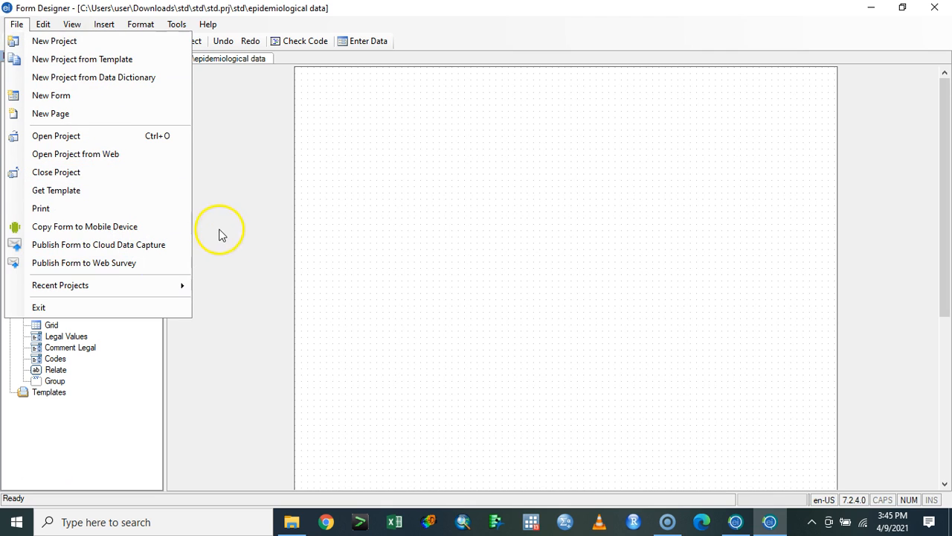
# Step: Close Form Designer and switch to File Explorer to open the std\std project folder in Downloads
pyautogui.click(593, 161)
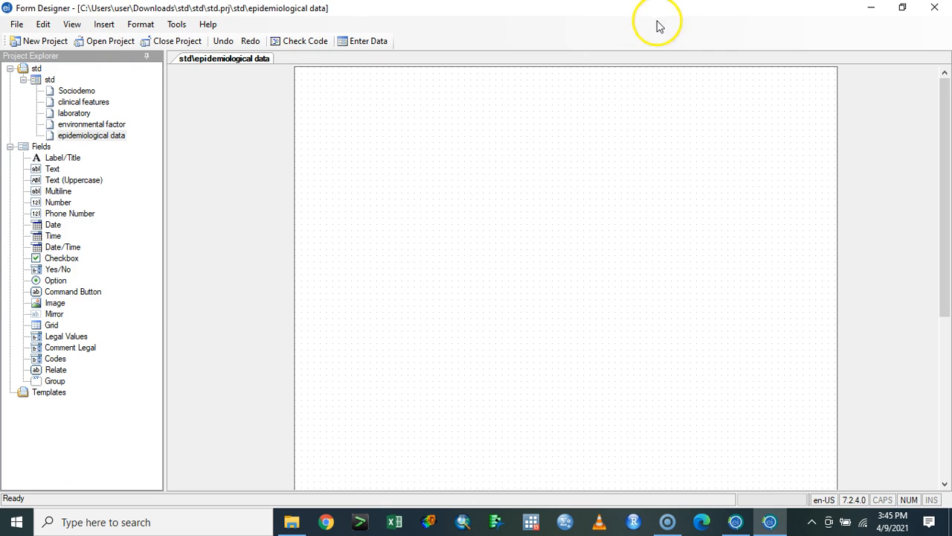
pyautogui.click(935, 7)
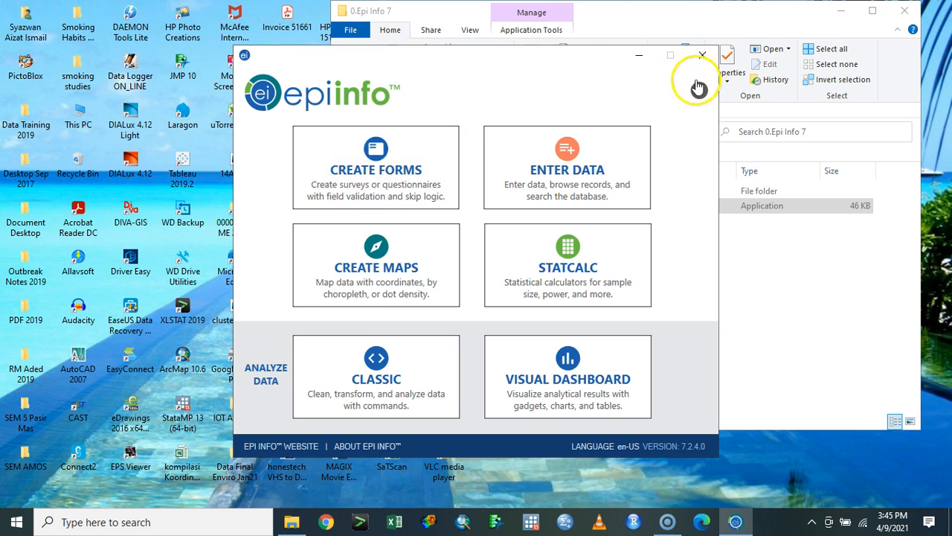
pyautogui.click(810, 240)
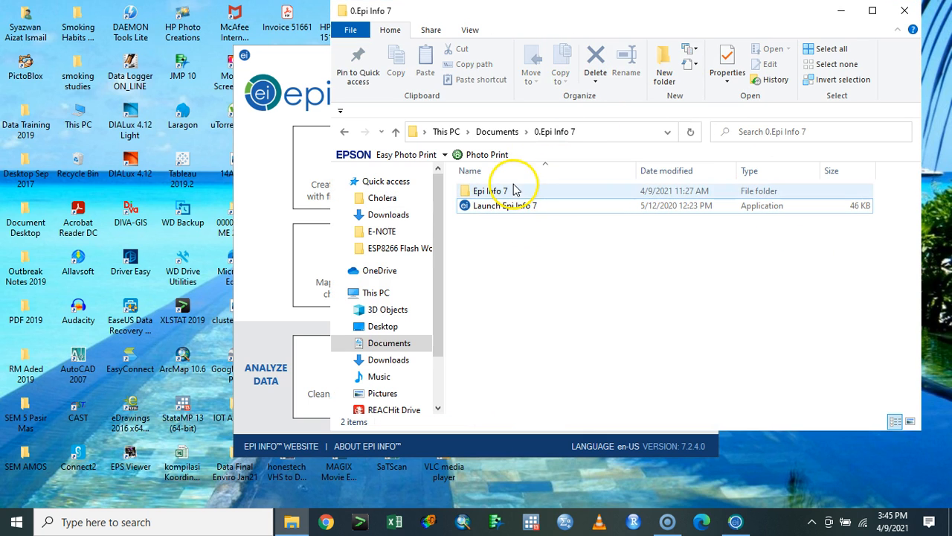
pyautogui.click(497, 132)
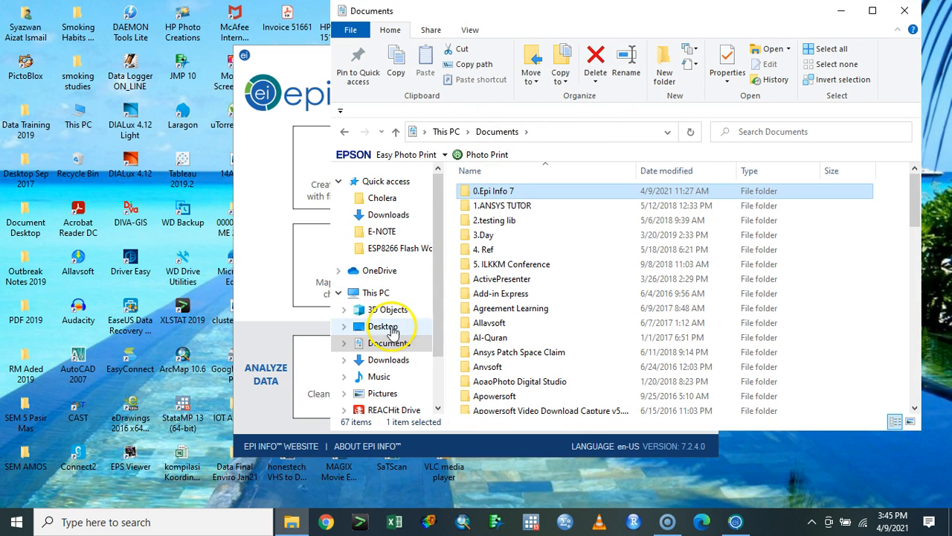
pyautogui.click(389, 360)
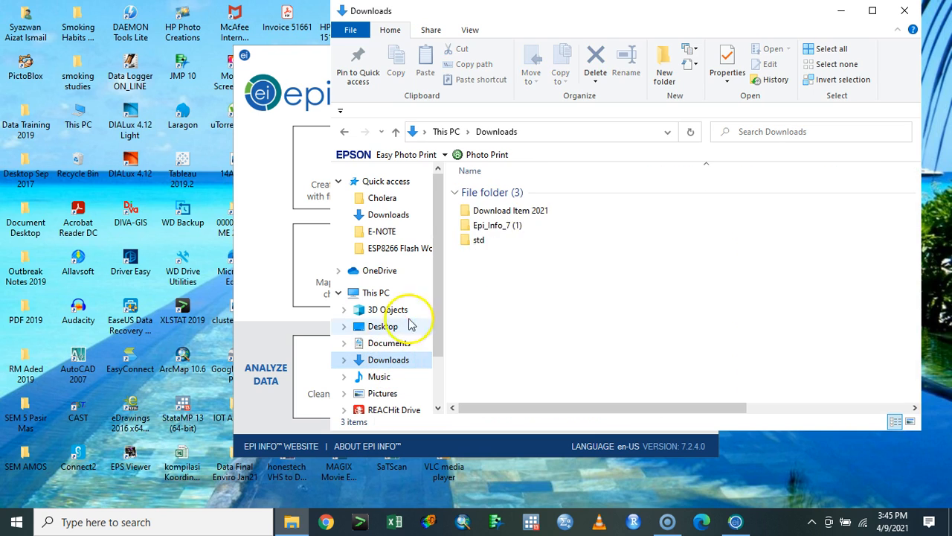
pyautogui.click(482, 242)
pyautogui.click(483, 249)
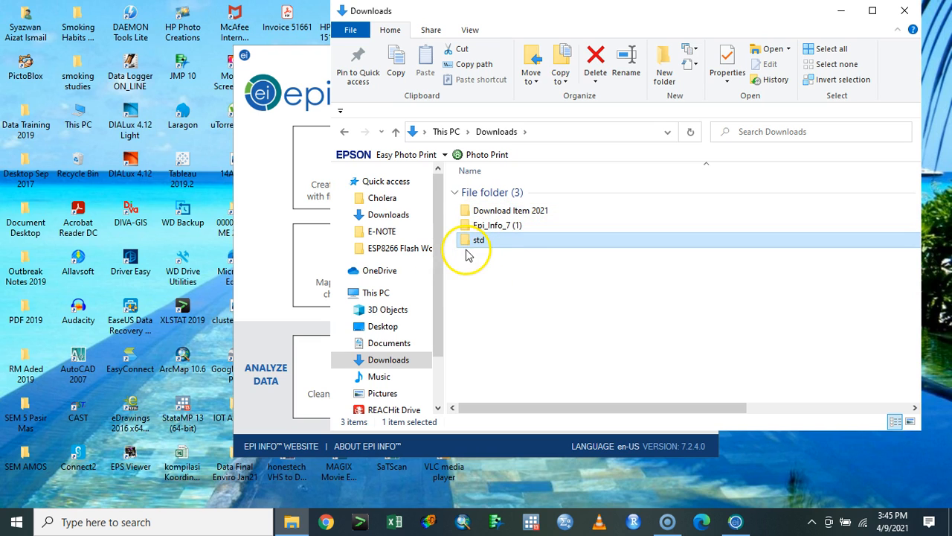
pyautogui.doubleClick(476, 240)
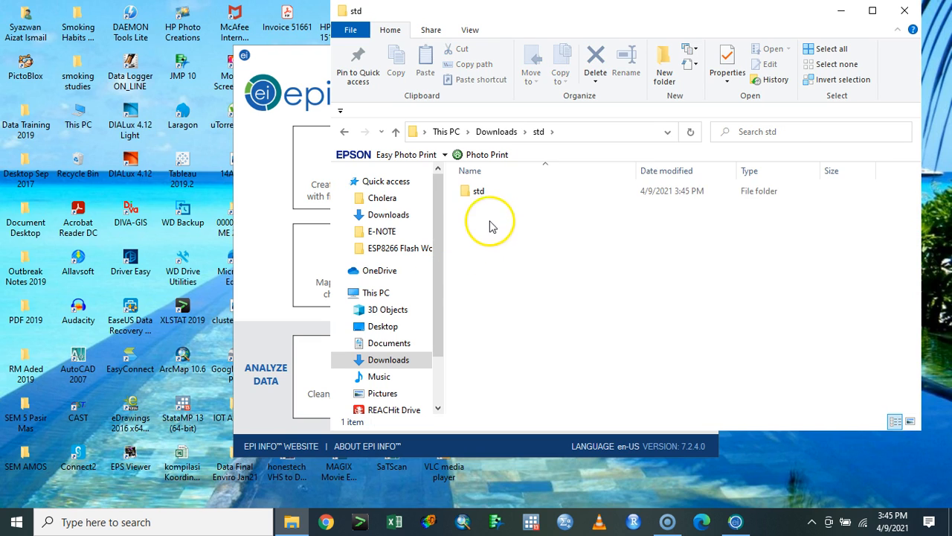
pyautogui.doubleClick(484, 192)
# Step: Examine the details of the std Access database and .prj file, and close the folder window
pyautogui.click(483, 192)
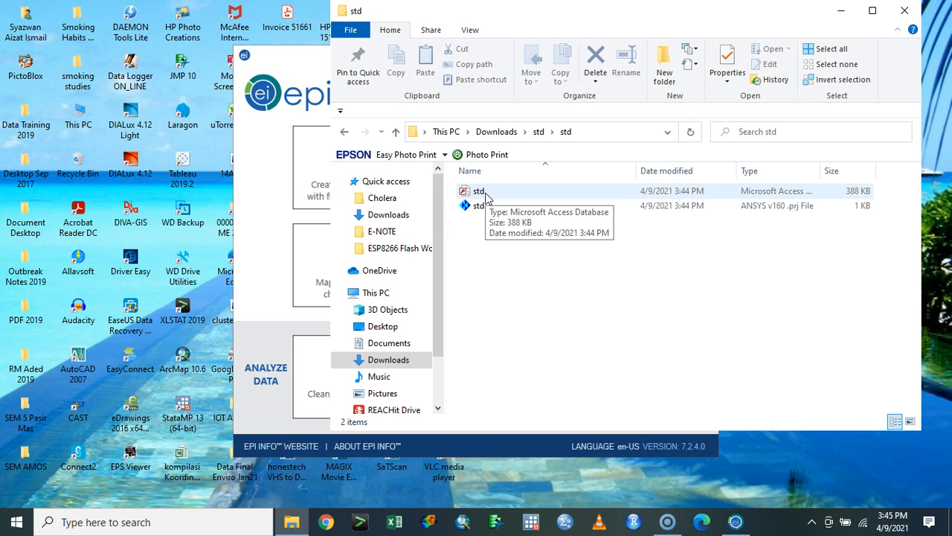
pyautogui.click(490, 208)
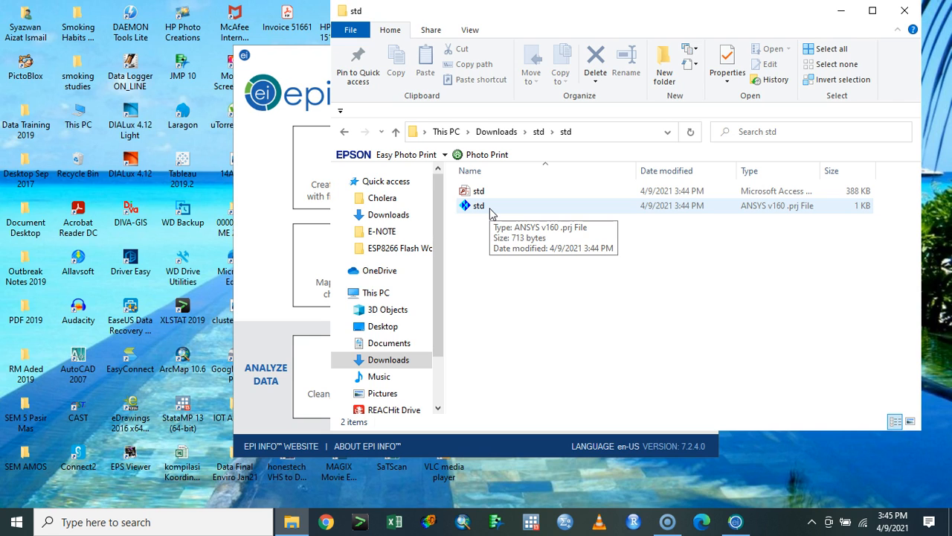
pyautogui.click(492, 261)
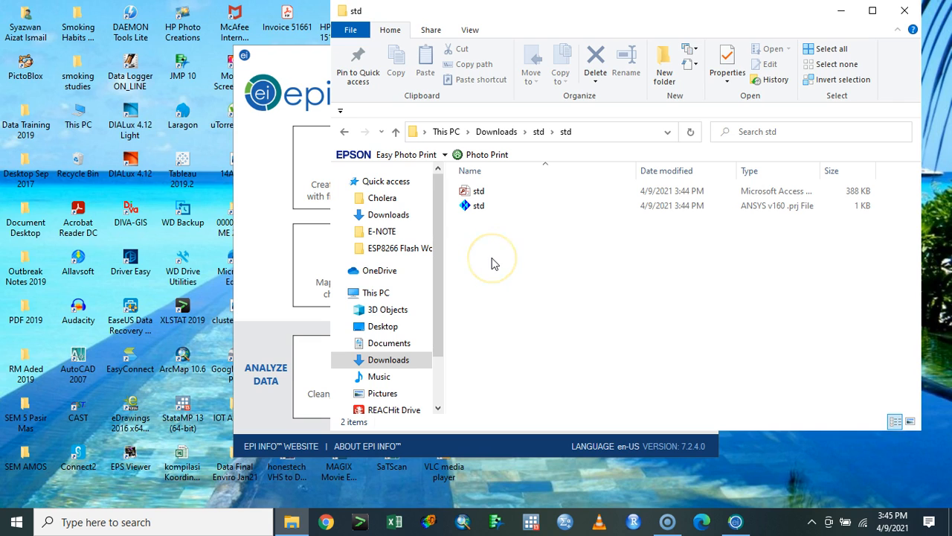
pyautogui.click(536, 211)
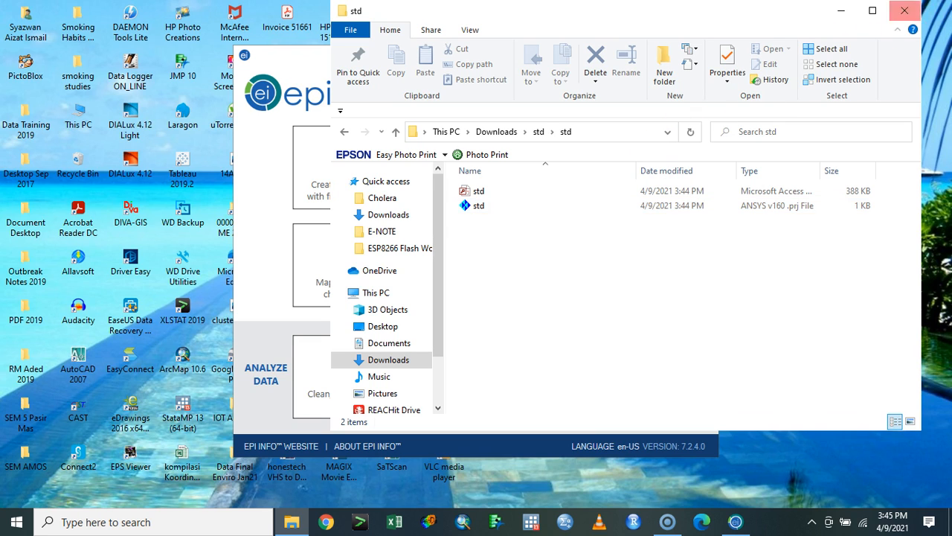
pyautogui.click(904, 11)
# Step: Relaunch Form Designer from the Epi Info launcher and open the std project from Downloads\std\std
pyautogui.click(415, 175)
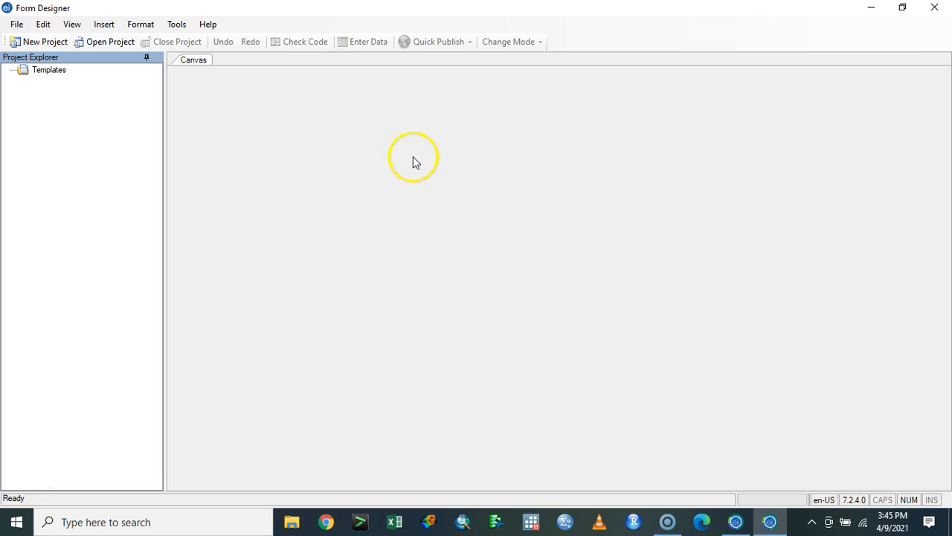
pyautogui.click(17, 24)
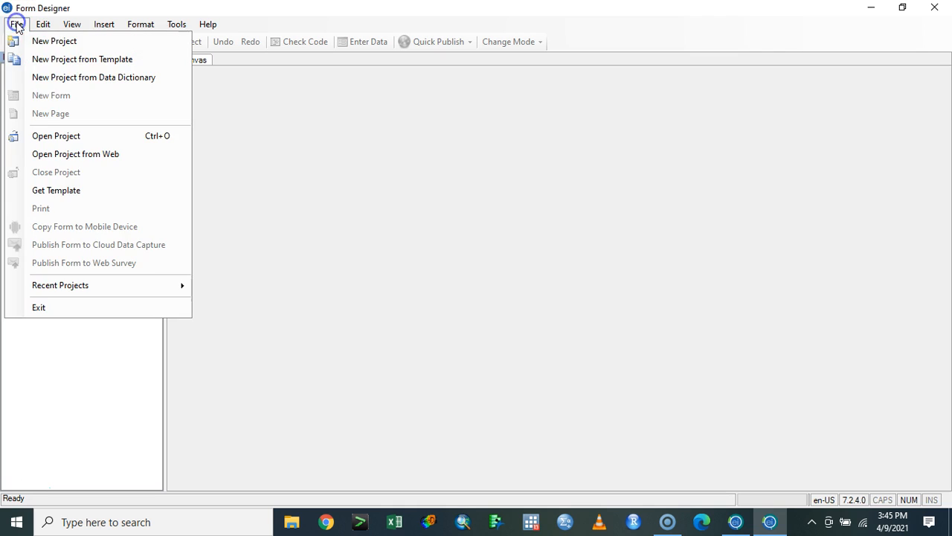
pyautogui.moveTo(166, 284)
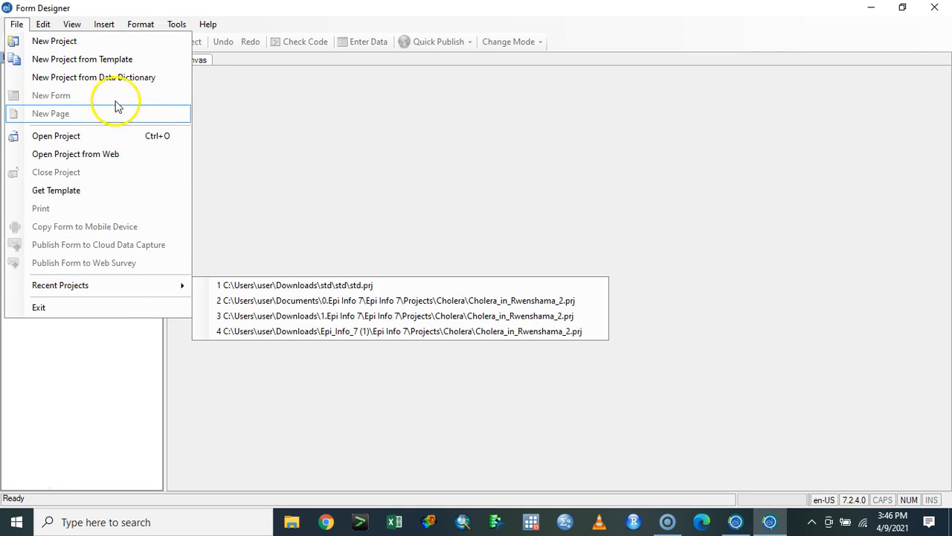
pyautogui.click(224, 55)
pyautogui.click(107, 44)
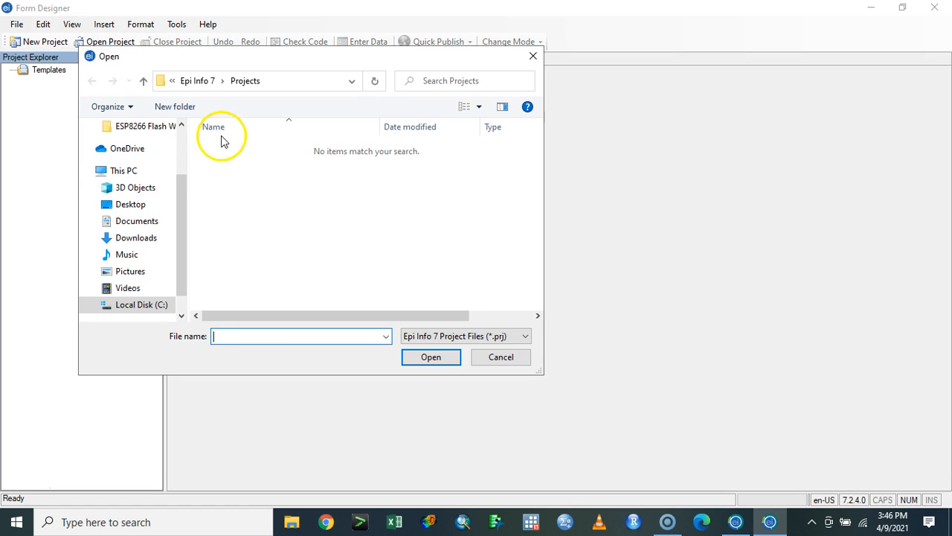
pyautogui.click(134, 239)
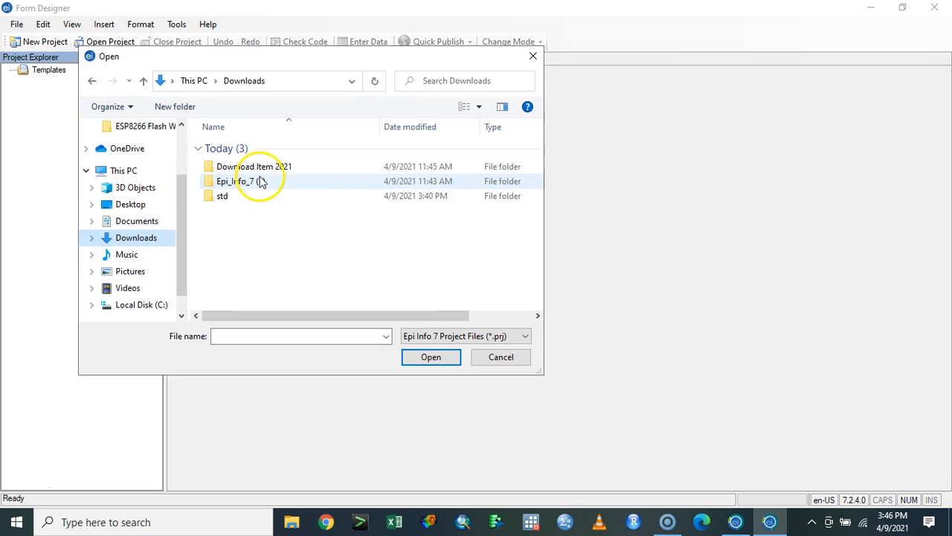
pyautogui.doubleClick(232, 196)
pyautogui.doubleClick(232, 153)
pyautogui.click(232, 153)
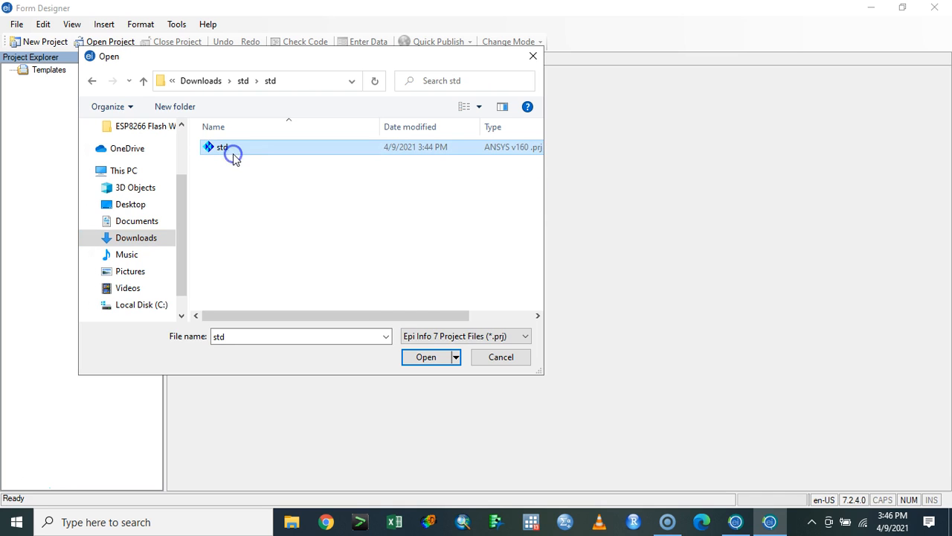
pyautogui.click(426, 357)
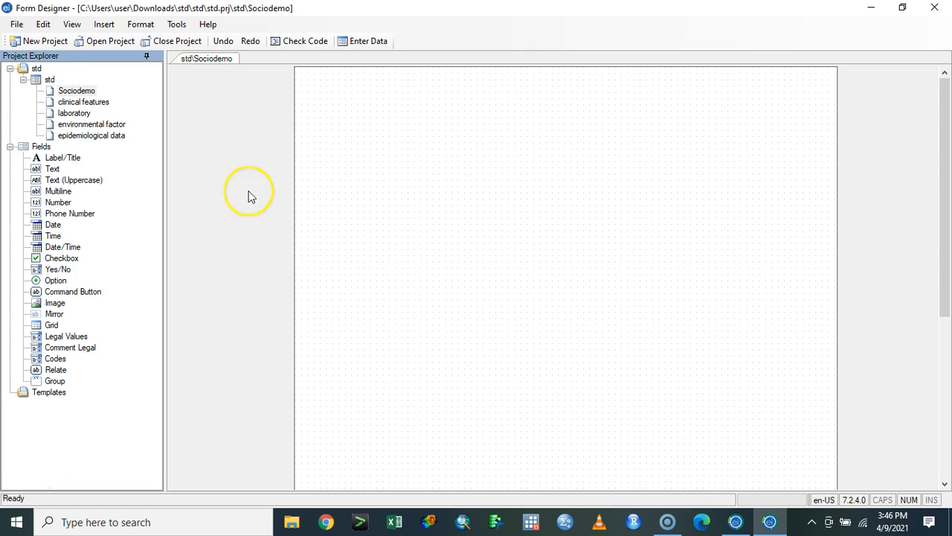
# Step: Close Form Designer and minimize the Epi Info launcher
pyautogui.click(49, 80)
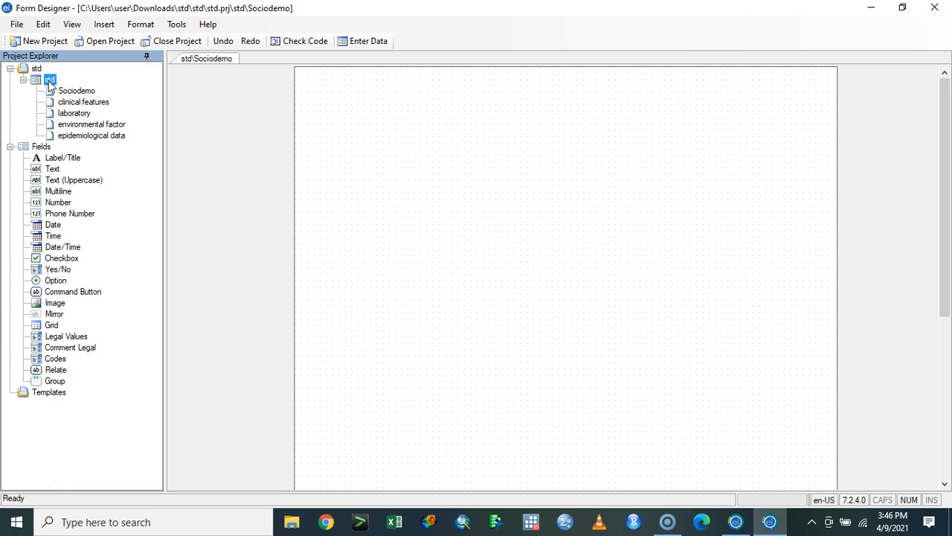
pyautogui.click(935, 8)
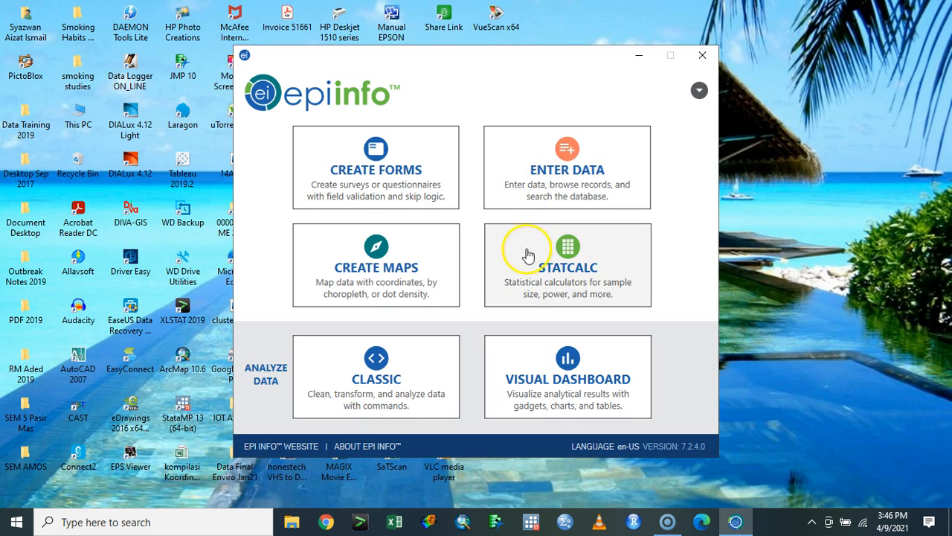
pyautogui.click(638, 55)
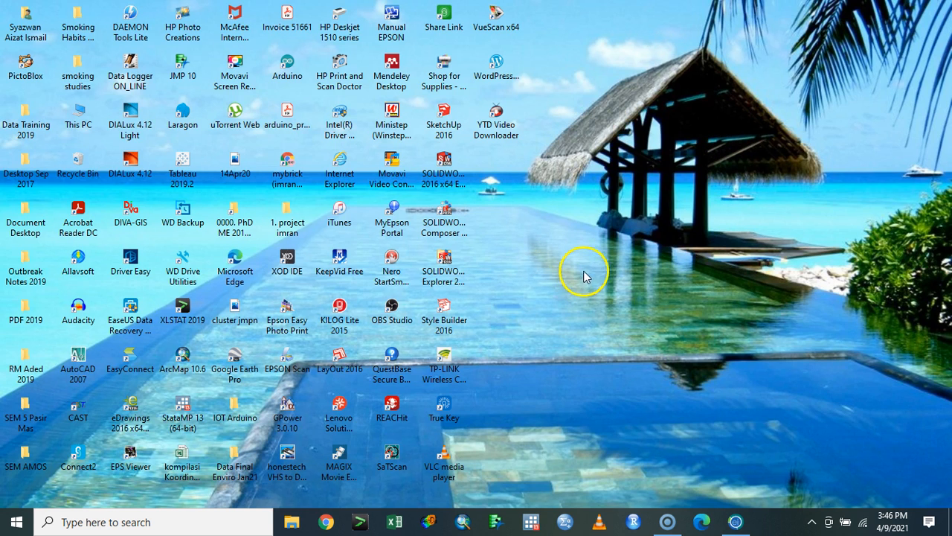
# Step: Switch to File Explorer and rename the std project folder in Downloads as food
pyautogui.doubleClick(80, 128)
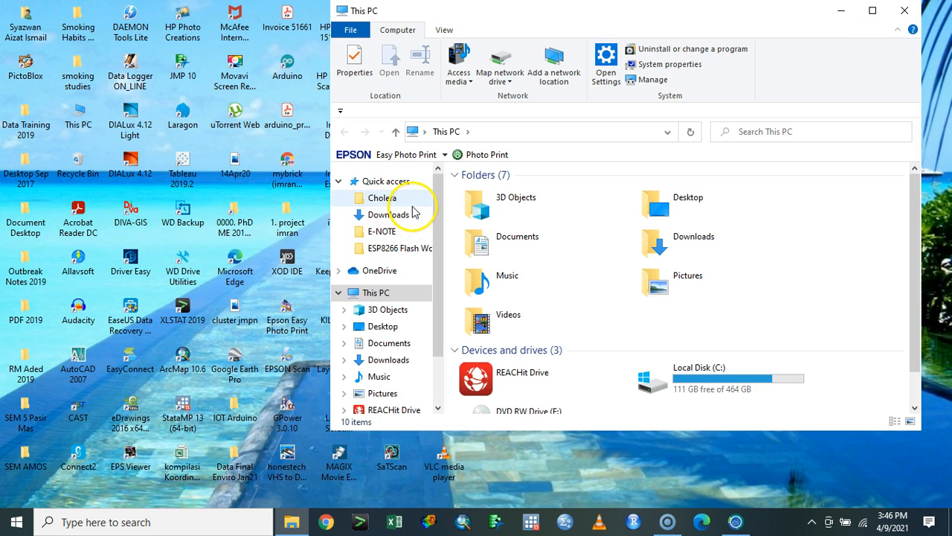
pyautogui.click(415, 217)
pyautogui.click(488, 241)
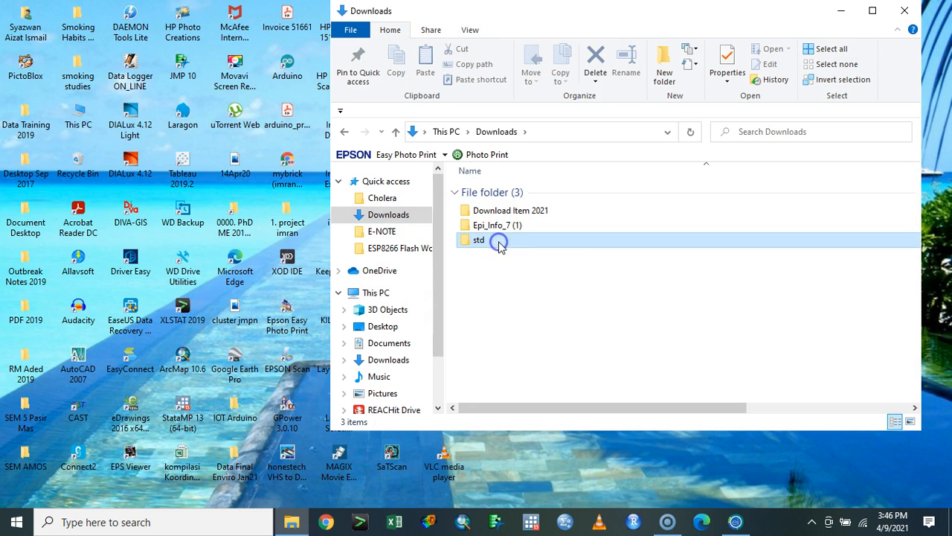
pyautogui.click(490, 241)
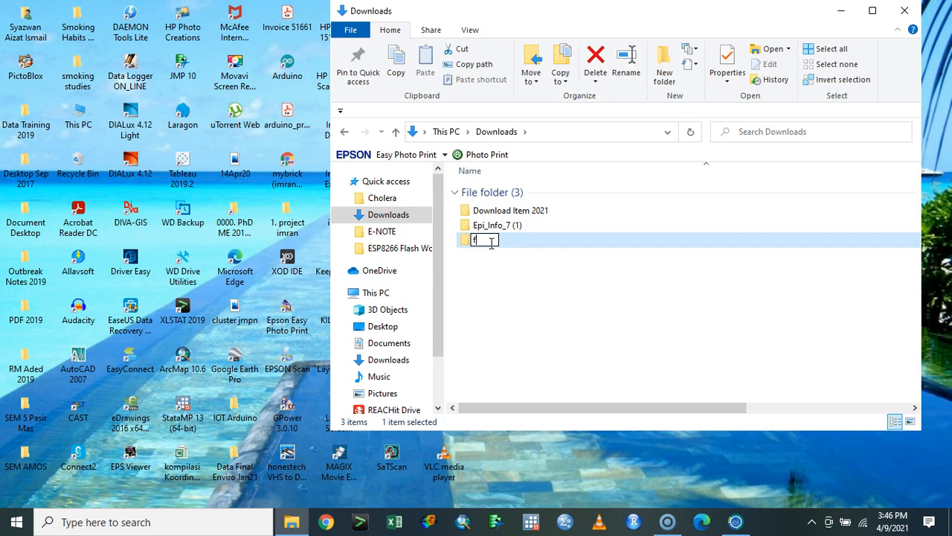
pyautogui.click(520, 242)
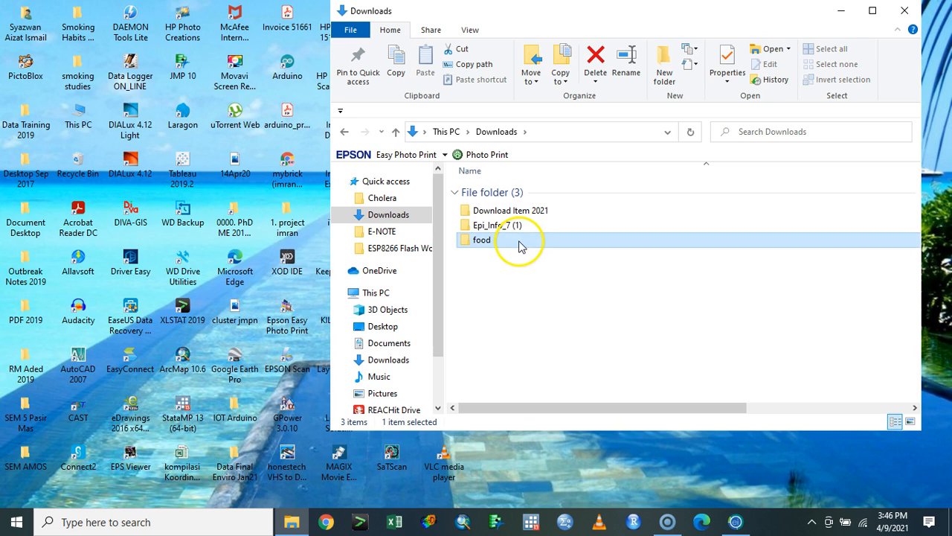
# Step: Rename the inner std folder inside the food folder as food
pyautogui.doubleClick(495, 241)
pyautogui.click(486, 193)
pyautogui.click(487, 192)
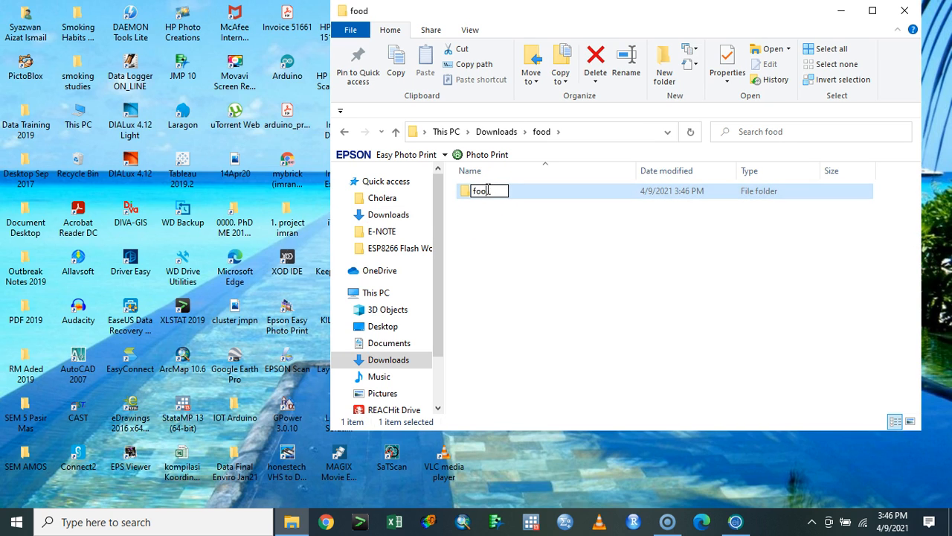
pyautogui.write('food')
pyautogui.press('Return')
# Step: Open the inner food folder and rename its std Access database file as food
pyautogui.doubleClick(504, 193)
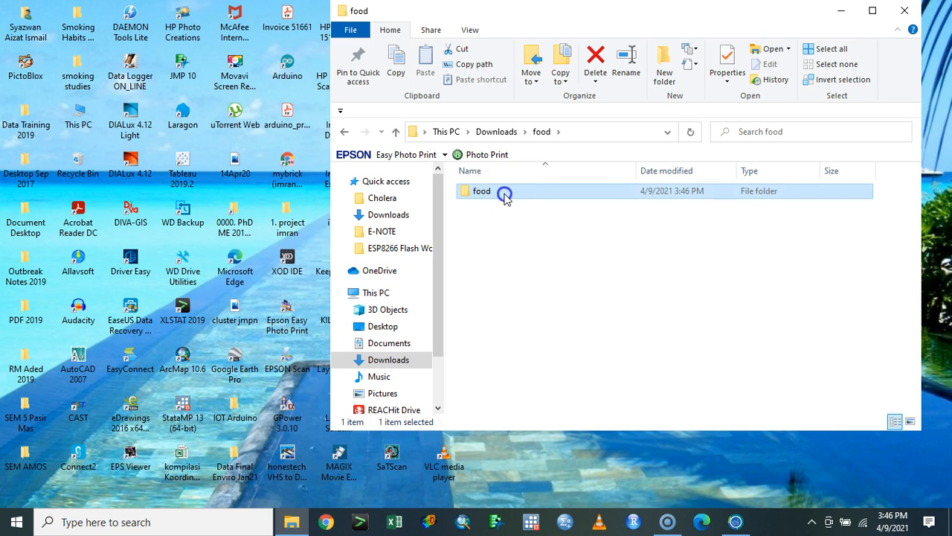
pyautogui.click(479, 197)
pyautogui.click(479, 197)
pyautogui.press('Return')
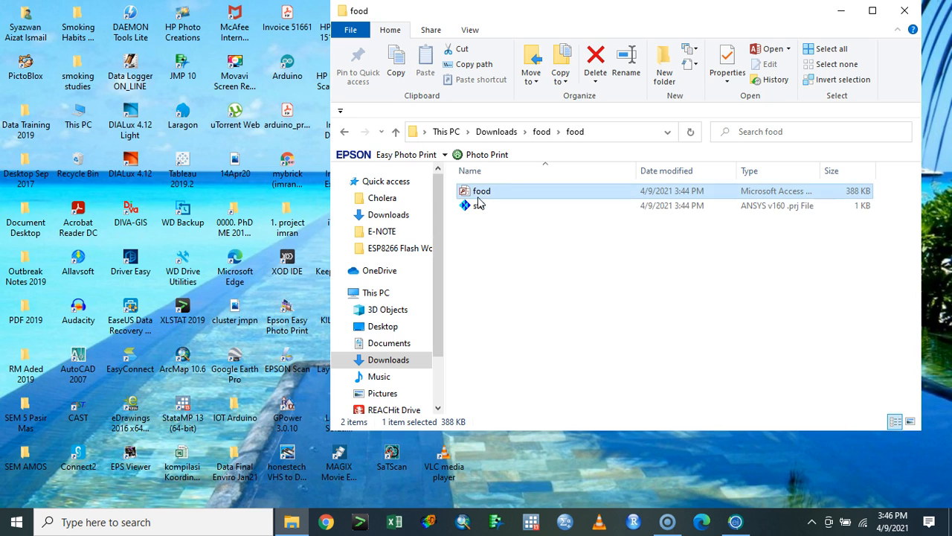
# Step: Rename the std .prj project file as food and close the folder window
pyautogui.click(480, 205)
pyautogui.click(482, 206)
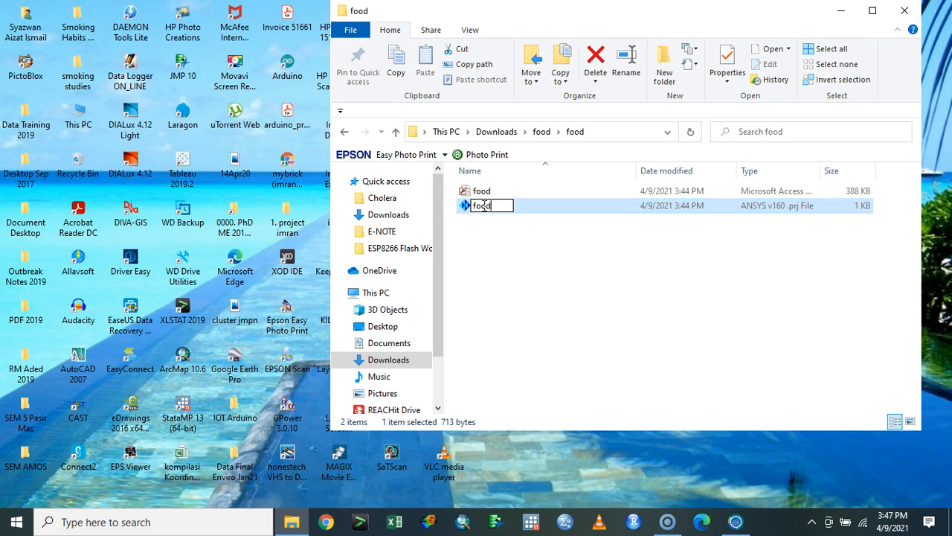
pyautogui.press('Return')
pyautogui.click(500, 222)
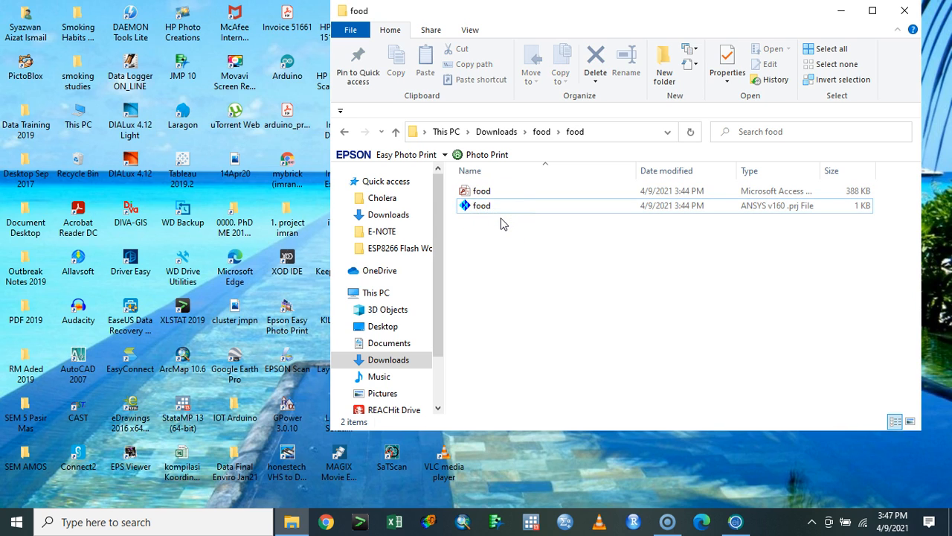
pyautogui.click(904, 11)
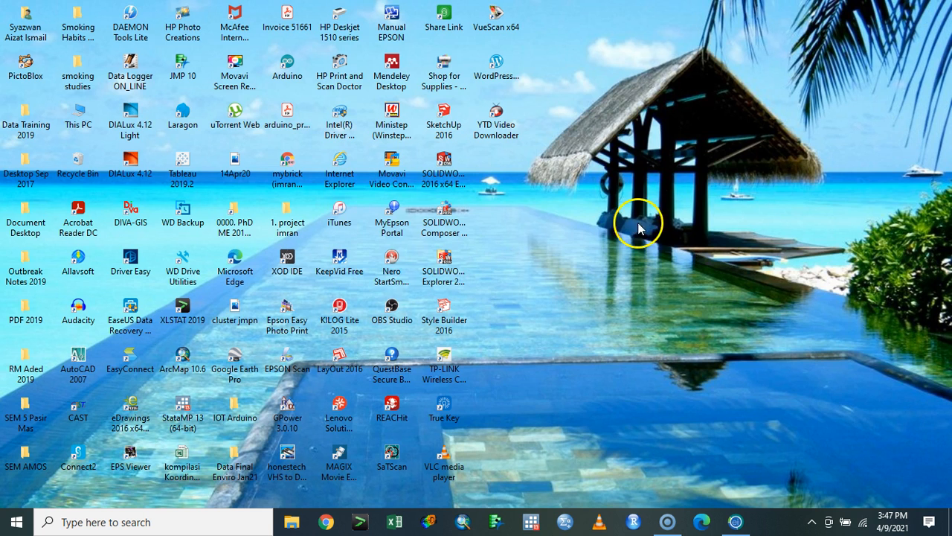
# Step: Switch back to Epi Info, launch Form Designer and try to open the recent project Downloads\std\std\std.prj
pyautogui.click(735, 521)
pyautogui.click(439, 195)
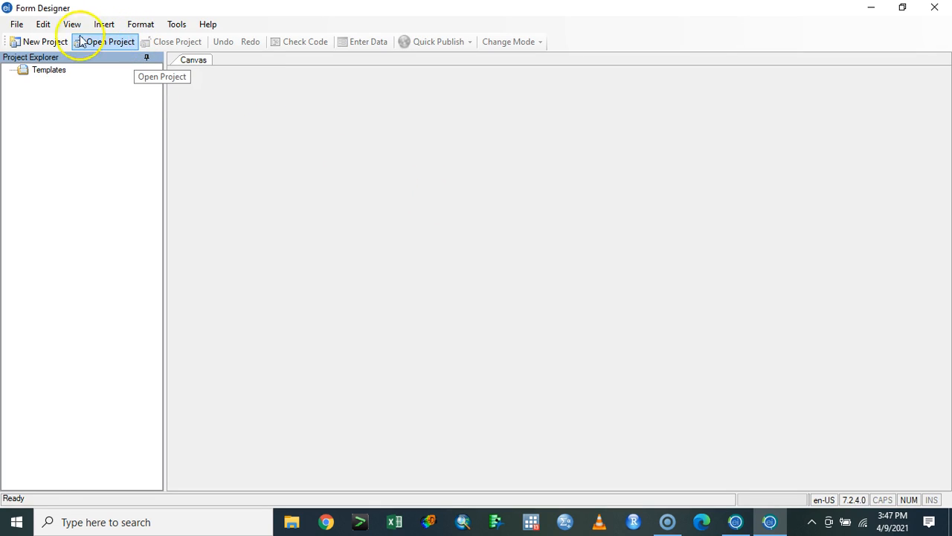
pyautogui.click(17, 27)
pyautogui.moveTo(149, 286)
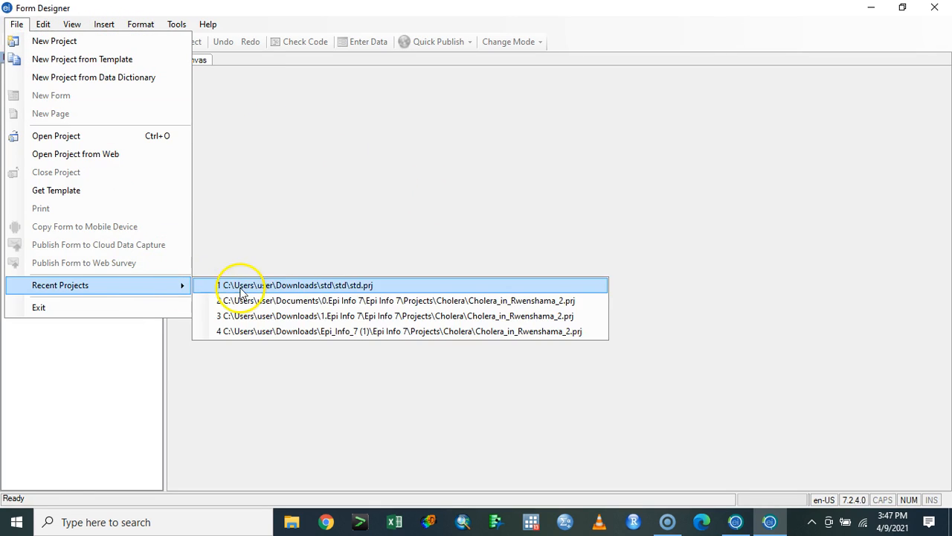
pyautogui.click(250, 288)
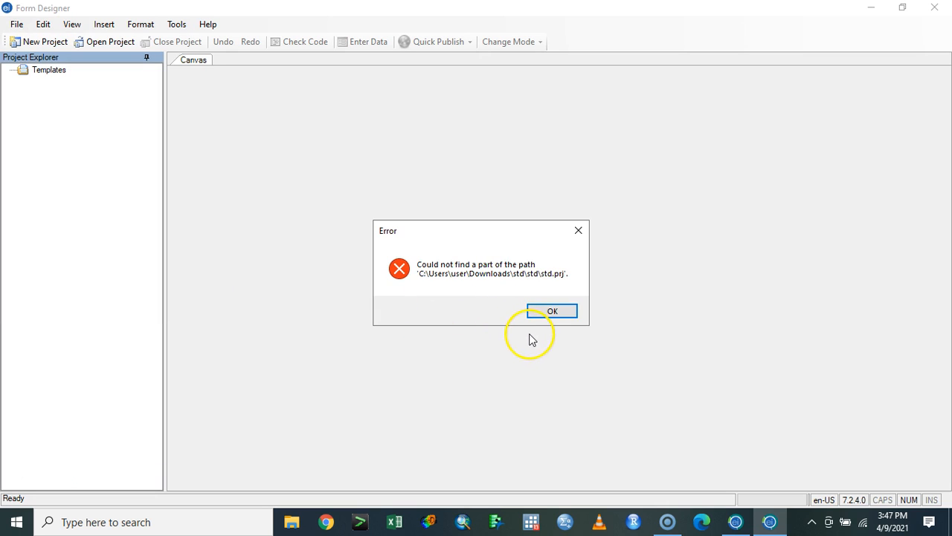
pyautogui.click(559, 311)
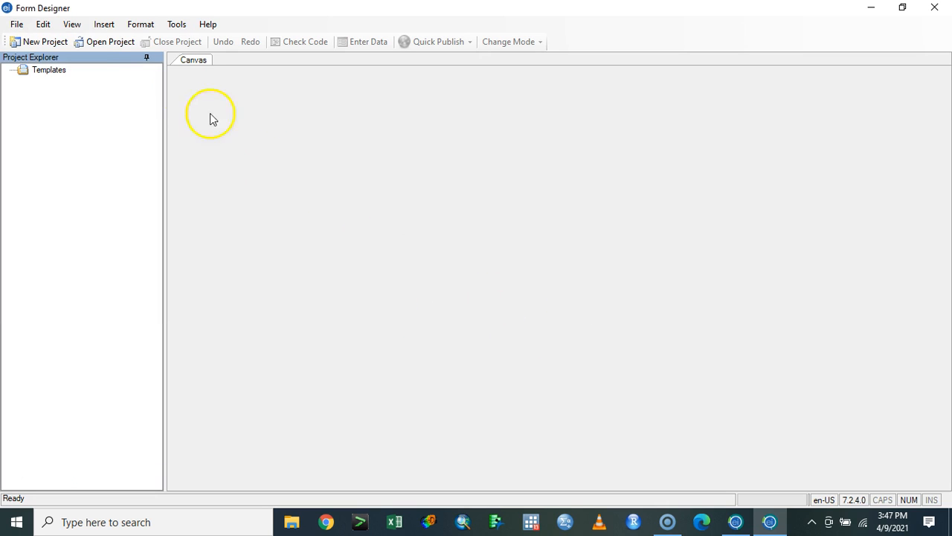
# Step: Try to open the renamed food project file from the Downloads\food\food folder in Form Designer
pyautogui.click(97, 42)
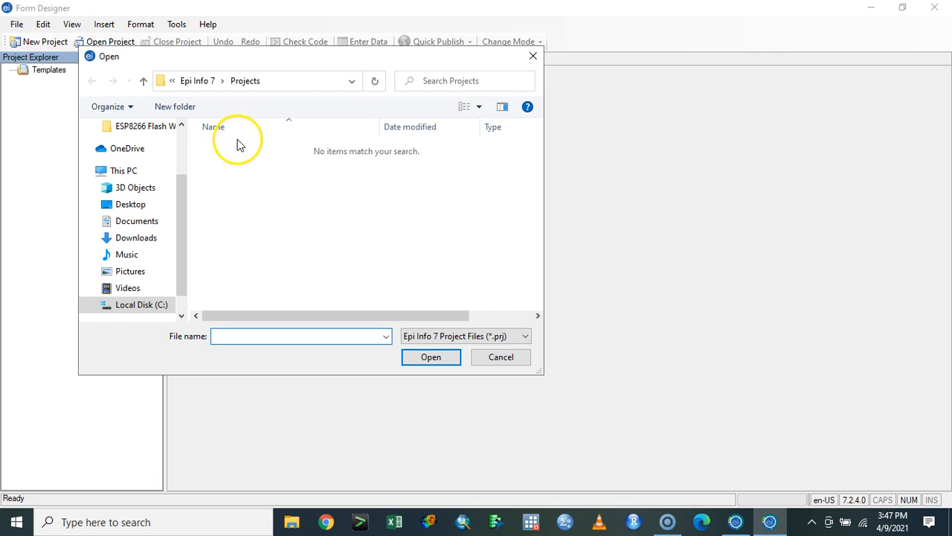
pyautogui.click(135, 238)
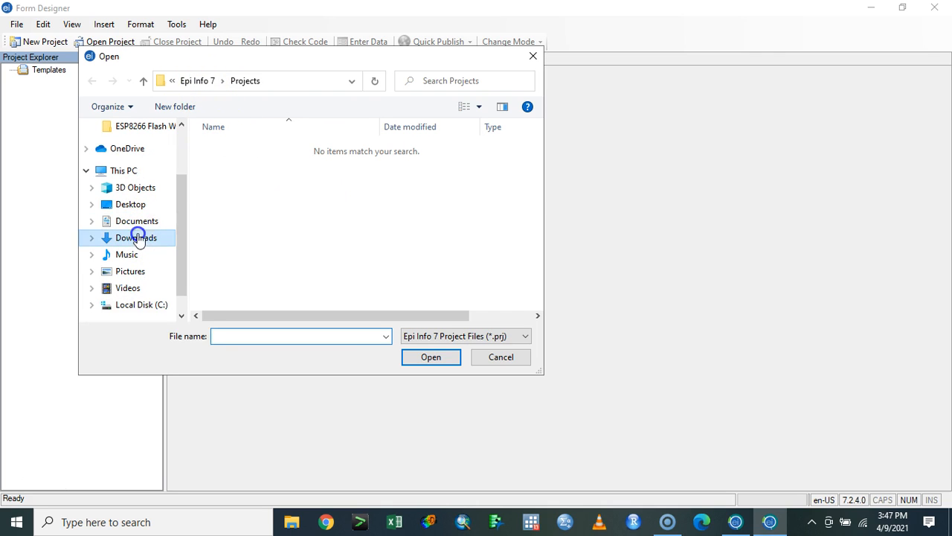
pyautogui.doubleClick(234, 197)
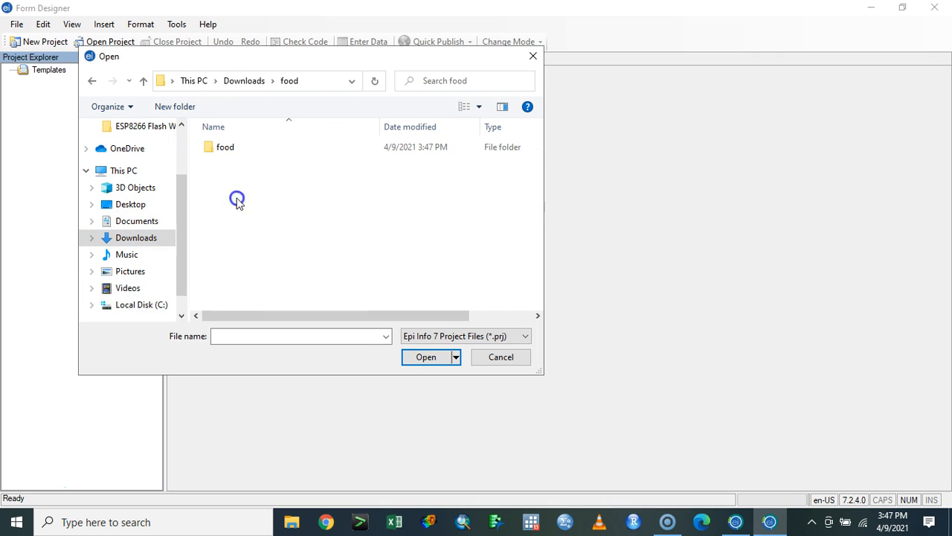
pyautogui.doubleClick(237, 153)
pyautogui.click(237, 156)
pyautogui.click(425, 357)
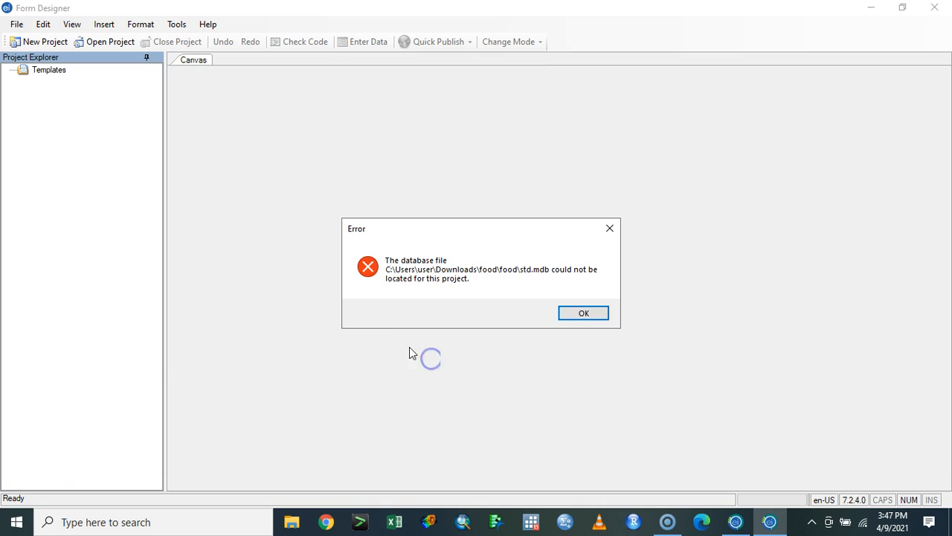
pyautogui.click(582, 314)
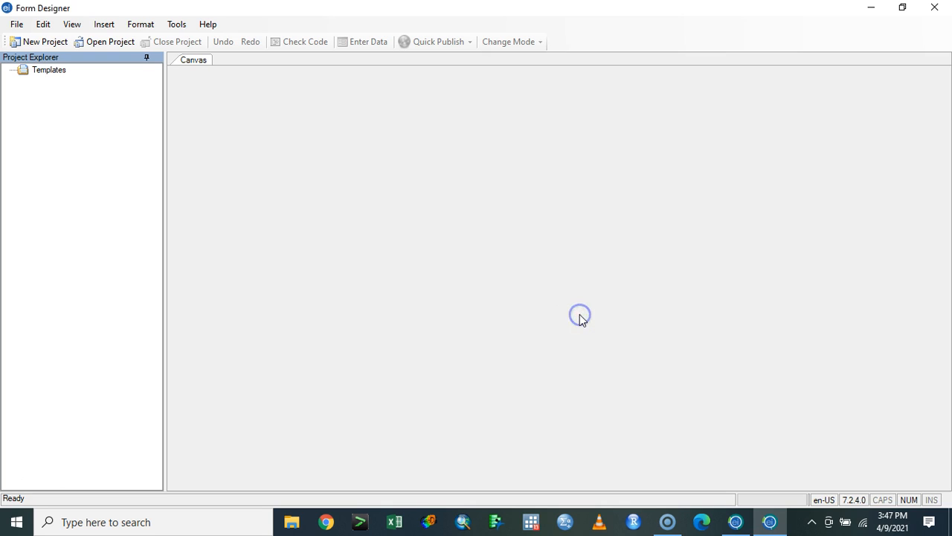
# Step: Close Form Designer and Epi Info, and open the Downloads folder in File Explorer
pyautogui.click(934, 9)
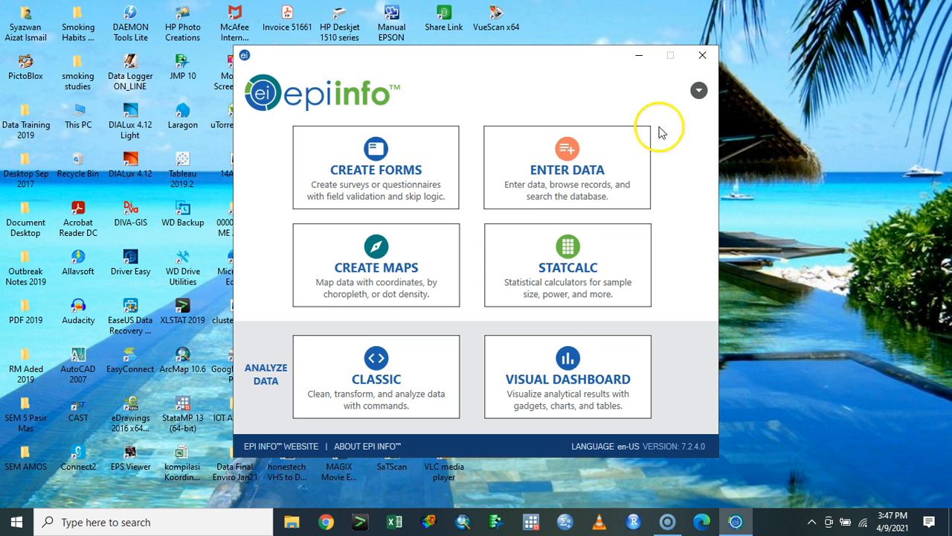
pyautogui.click(700, 89)
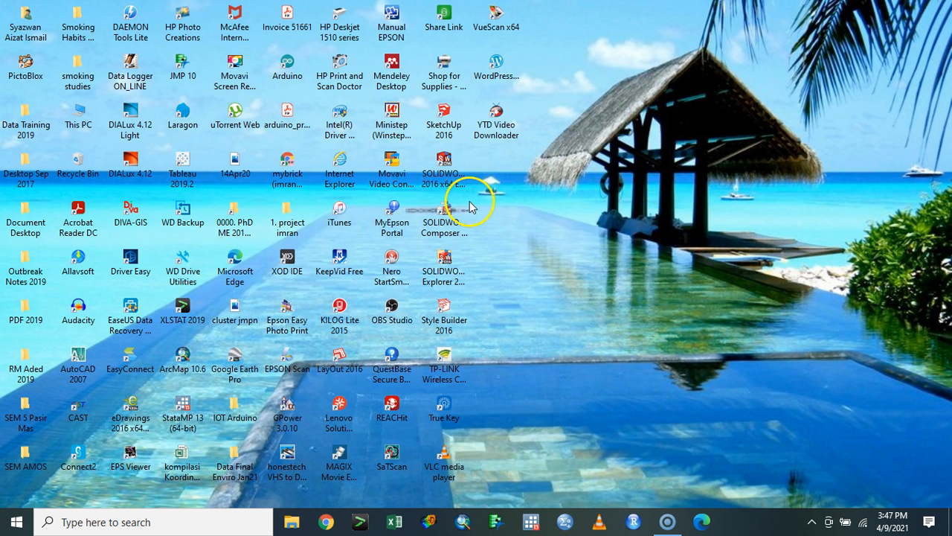
pyautogui.doubleClick(74, 111)
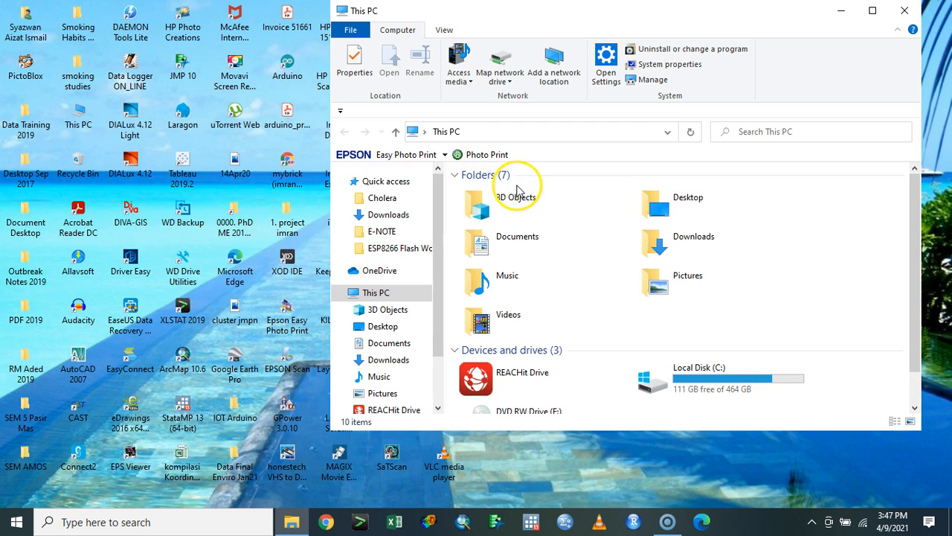
pyautogui.click(402, 215)
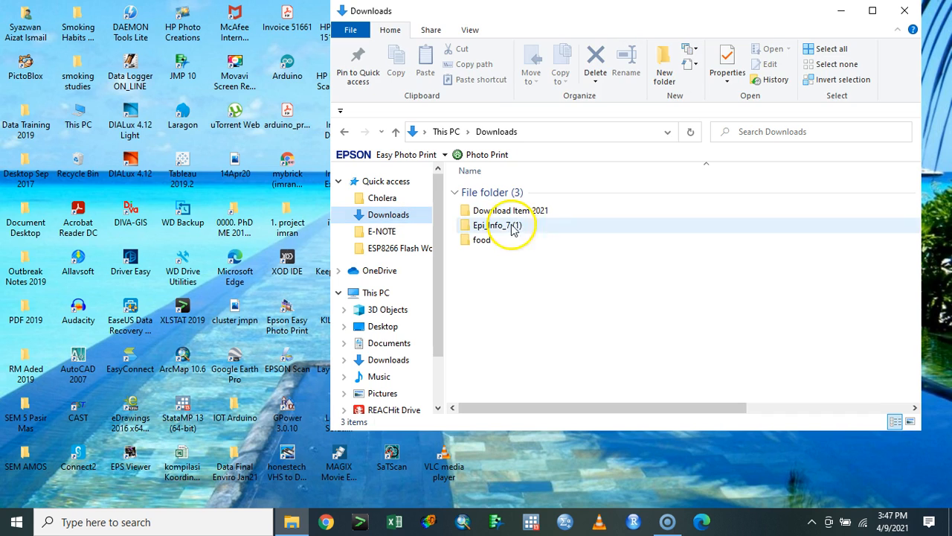
# Step: Delete the food folder from Downloads and minimize the folder window
pyautogui.click(482, 238)
pyautogui.click(482, 238)
pyautogui.click(522, 260)
pyautogui.click(504, 244)
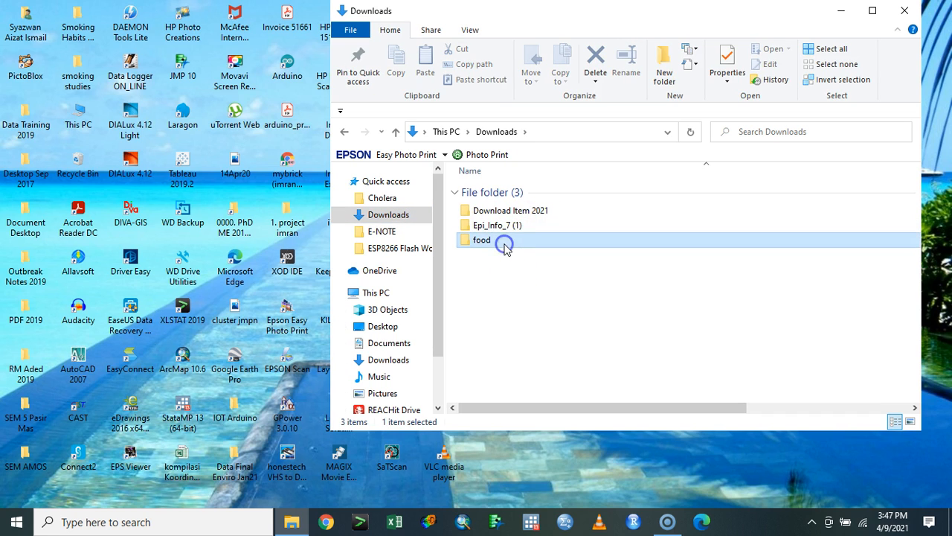
pyautogui.rightClick(505, 244)
pyautogui.click(445, 459)
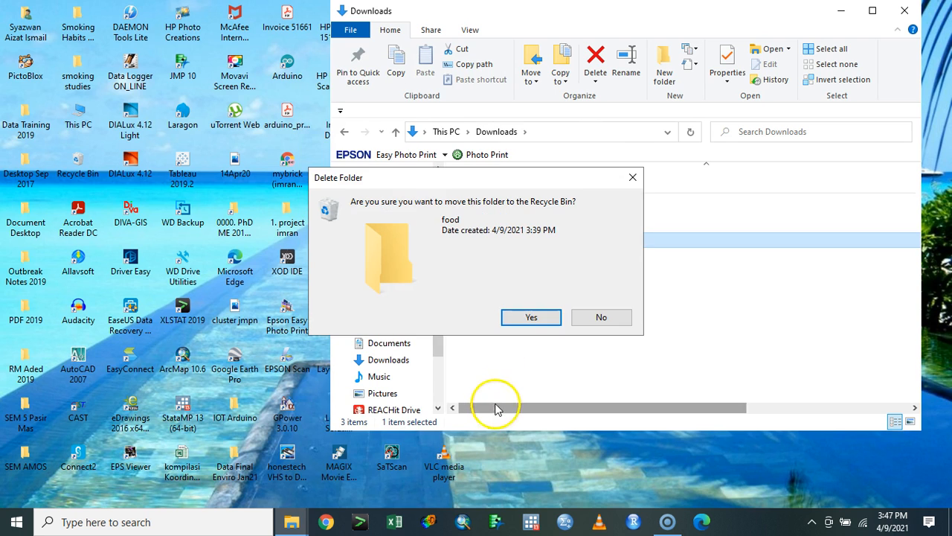
pyautogui.click(524, 320)
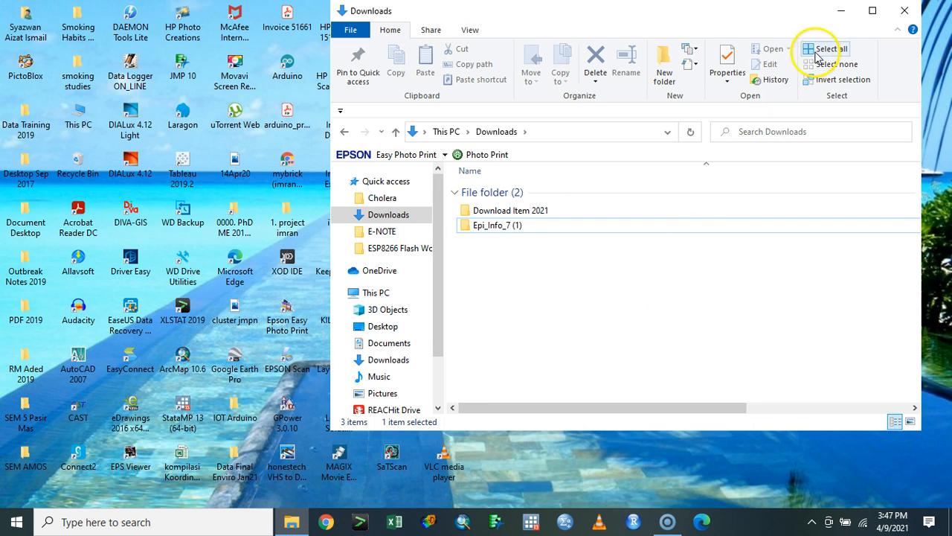
pyautogui.click(841, 11)
# Step: Launch Epi Info 7 from the 0.Epi Info 7 folder in Documents and open its form creation module
pyautogui.doubleClick(82, 117)
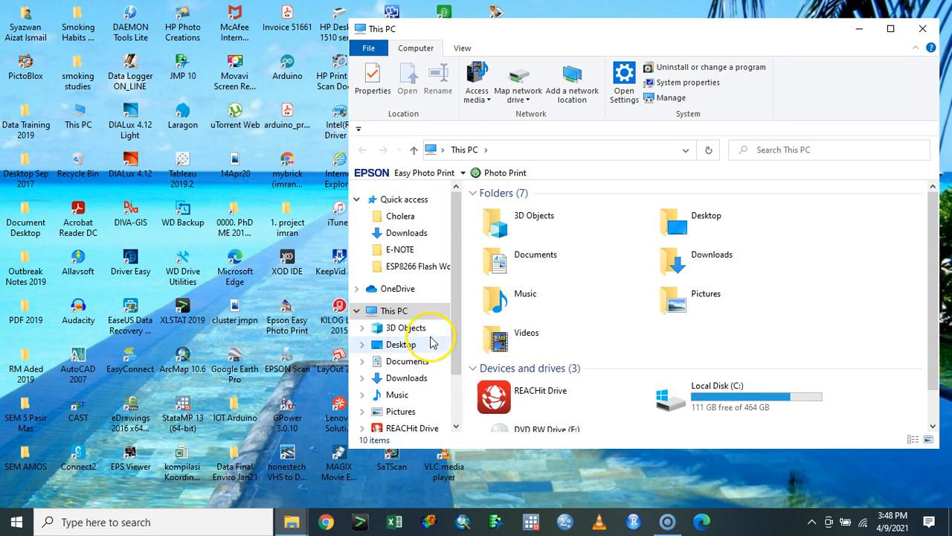
pyautogui.click(416, 380)
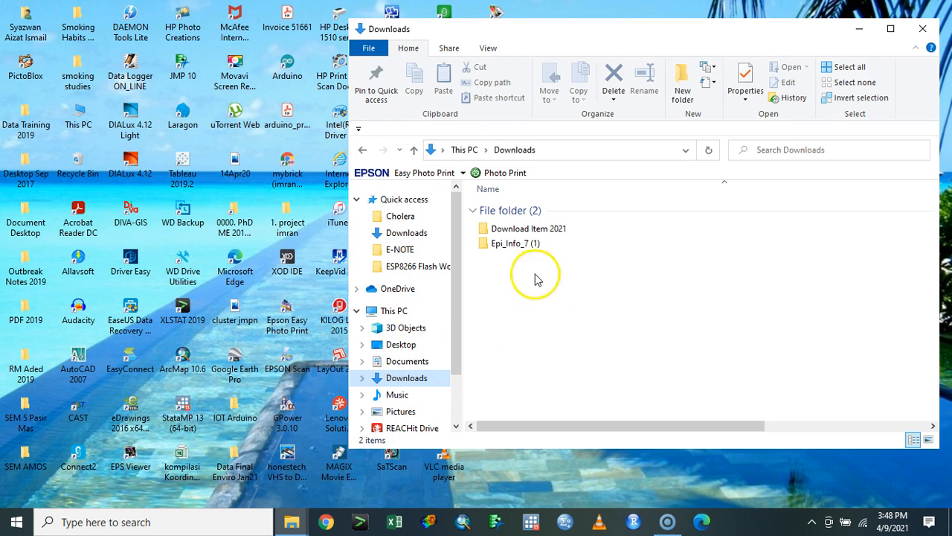
pyautogui.click(419, 362)
pyautogui.click(510, 209)
pyautogui.doubleClick(509, 209)
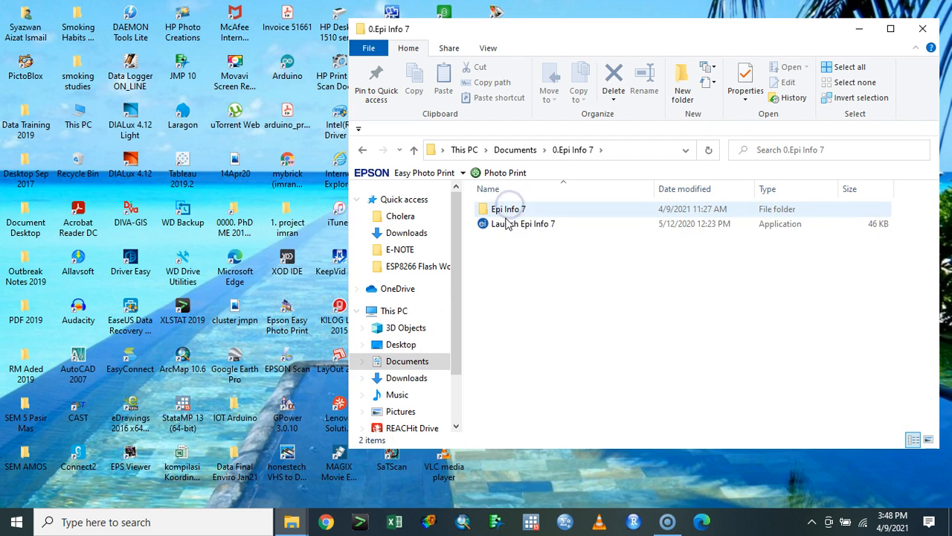
pyautogui.click(504, 225)
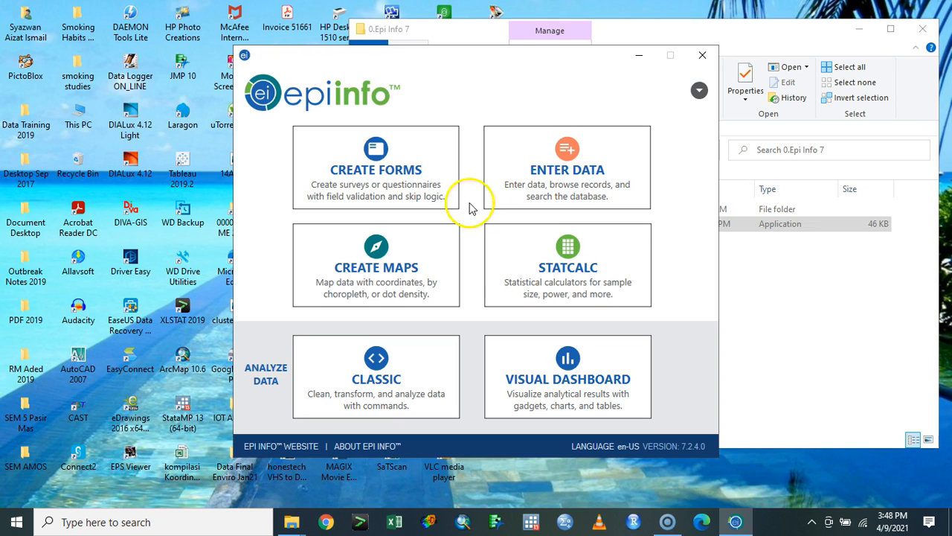
pyautogui.click(434, 195)
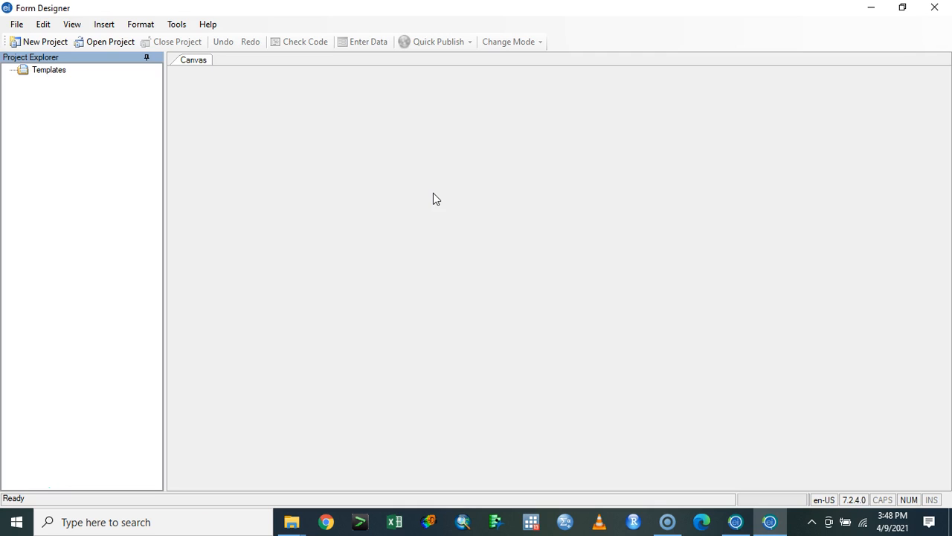
# Step: Start a new project and set its location to a new folder named food inside Downloads
pyautogui.click(20, 42)
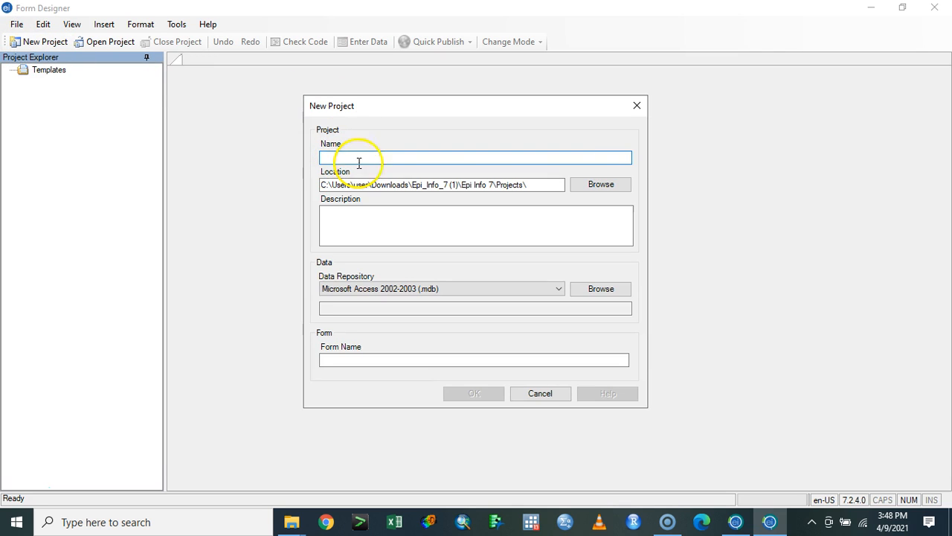
pyautogui.click(614, 183)
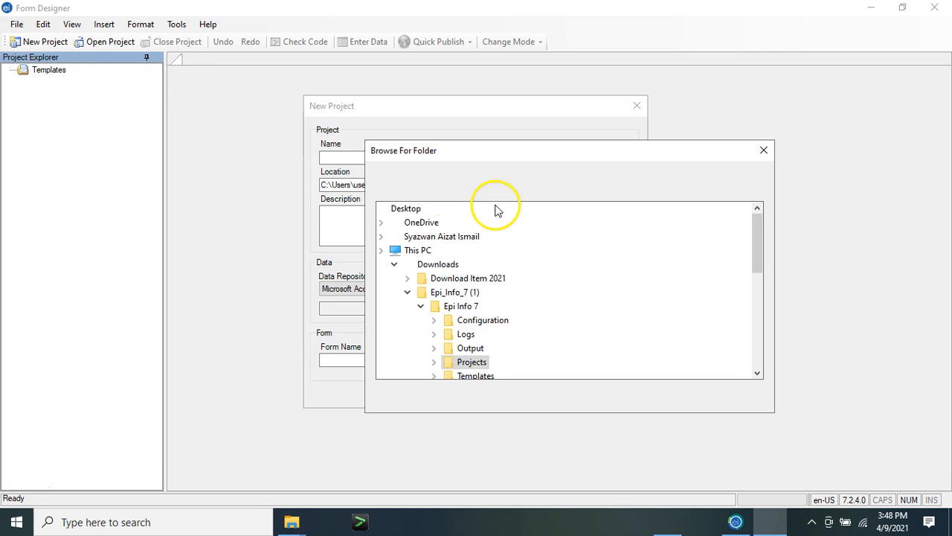
pyautogui.click(407, 334)
pyautogui.click(424, 307)
pyautogui.click(419, 396)
pyautogui.write('food')
pyautogui.press('Return')
pyautogui.click(679, 398)
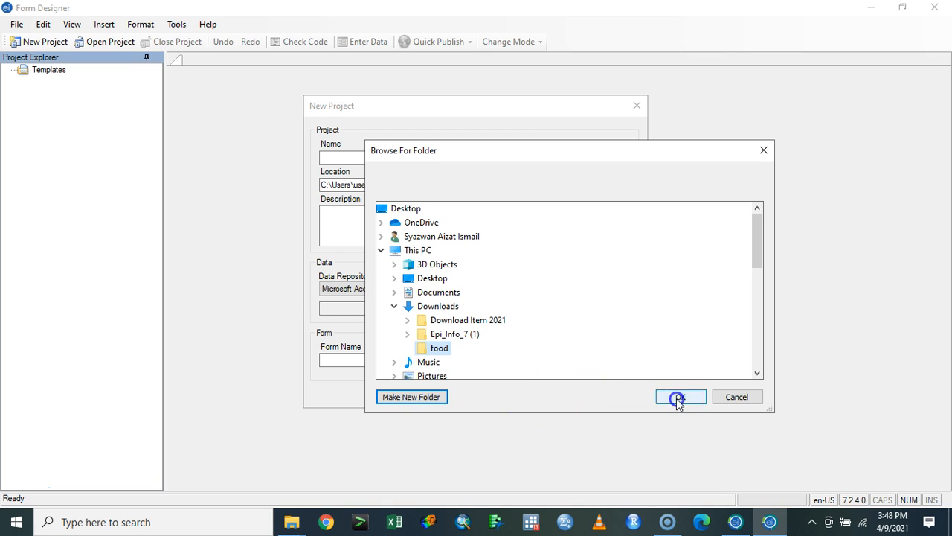
# Step: Enter "food borne disease" as the project description and name the project food
pyautogui.click(463, 240)
pyautogui.write('food')
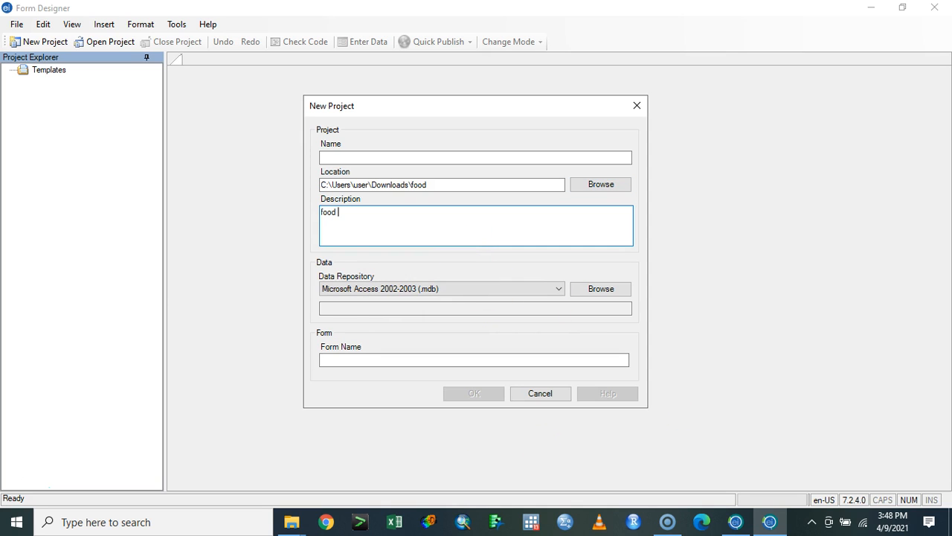
pyautogui.write(' borne disease')
pyautogui.click(407, 162)
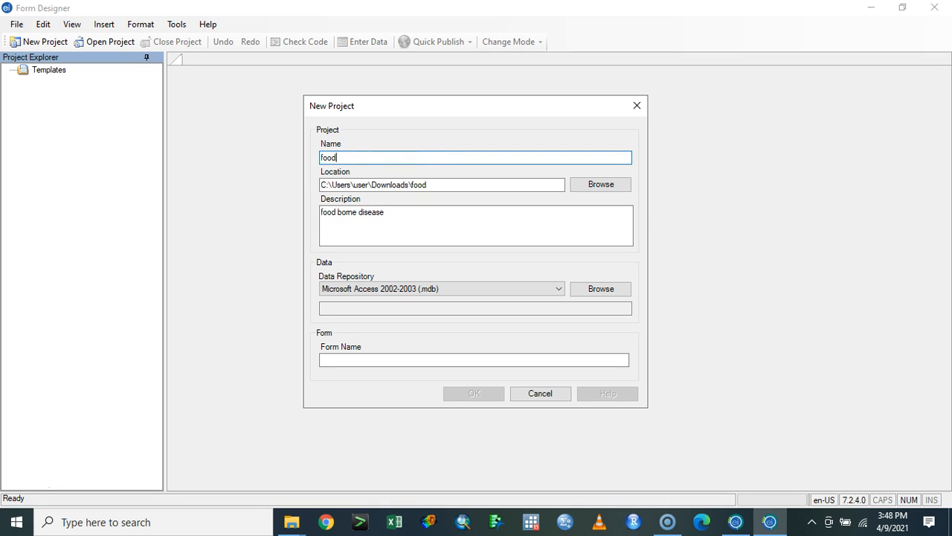
pyautogui.click(351, 360)
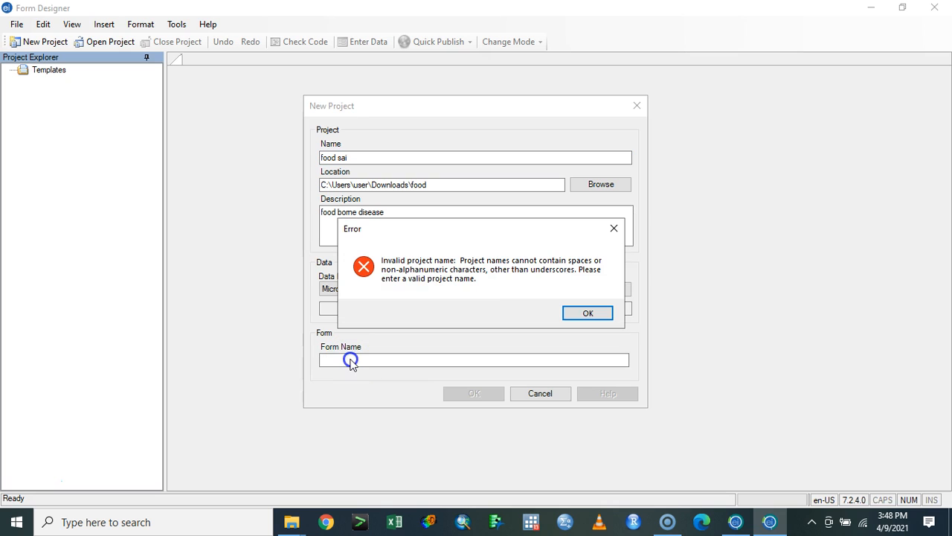
pyautogui.click(566, 311)
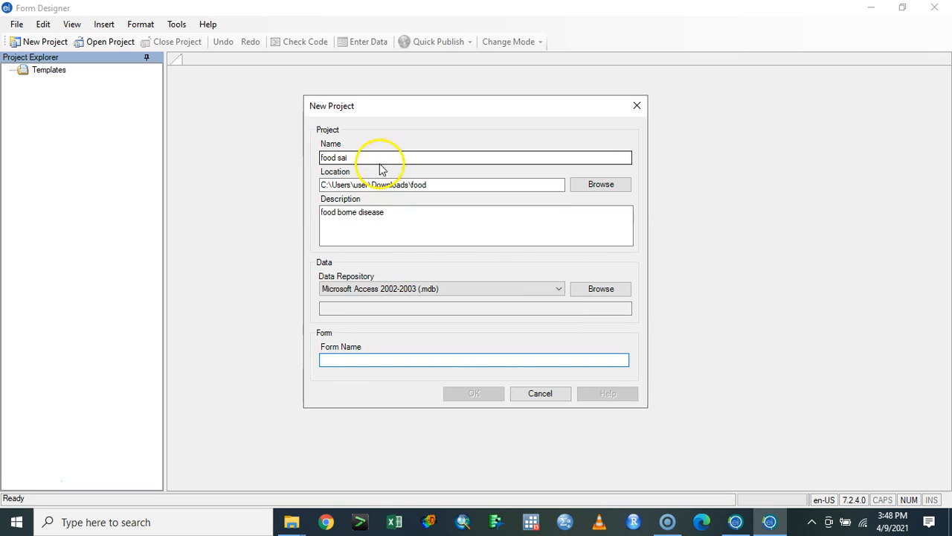
pyautogui.click(381, 159)
pyautogui.click(534, 308)
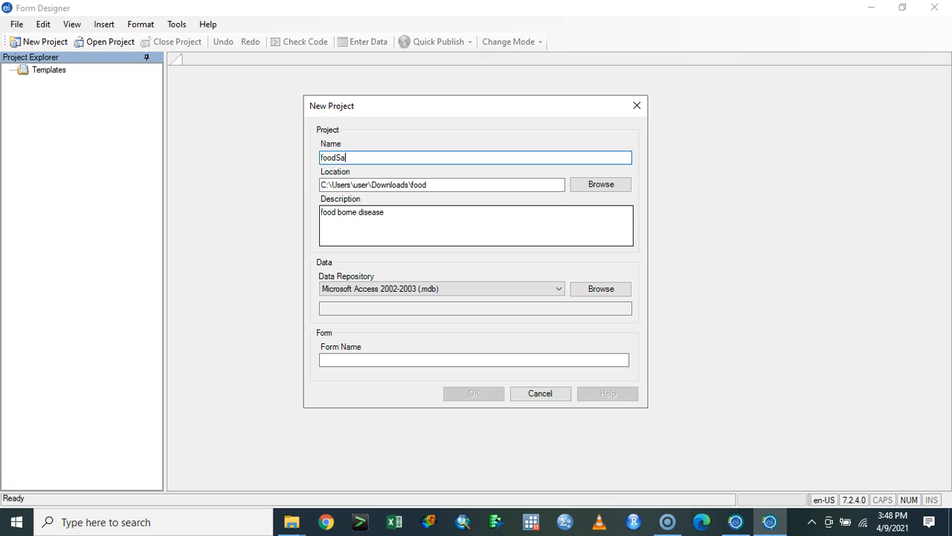
# Step: Name the form food and create the project with the Microsoft Access 2002-2003 (.mdb) repository
pyautogui.click(364, 359)
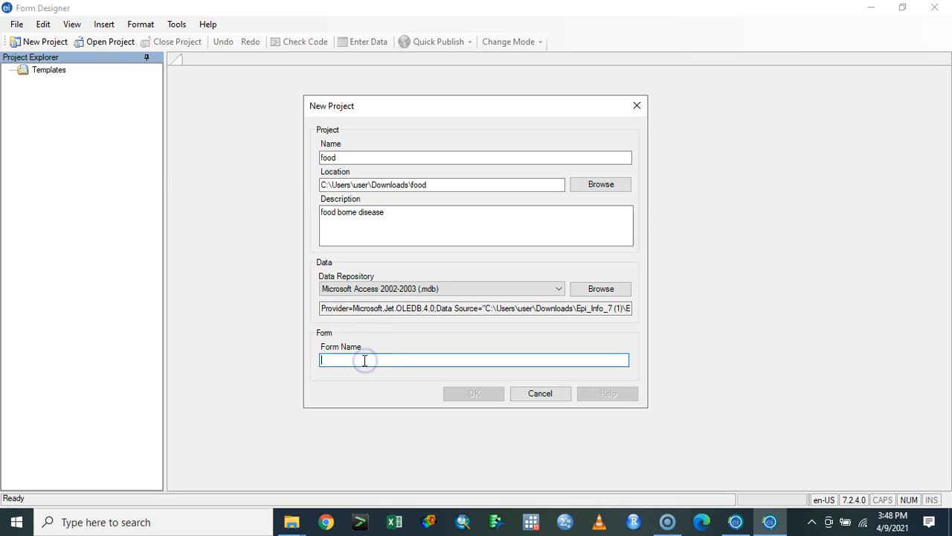
pyautogui.write('food')
pyautogui.click(464, 394)
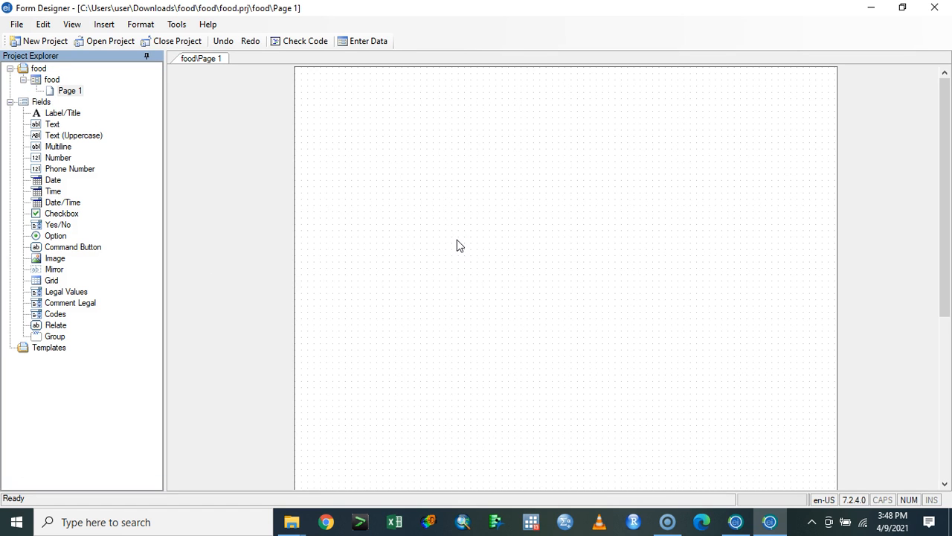
# Step: Rename Page 1 of the food form as sociodemo
pyautogui.rightClick(71, 91)
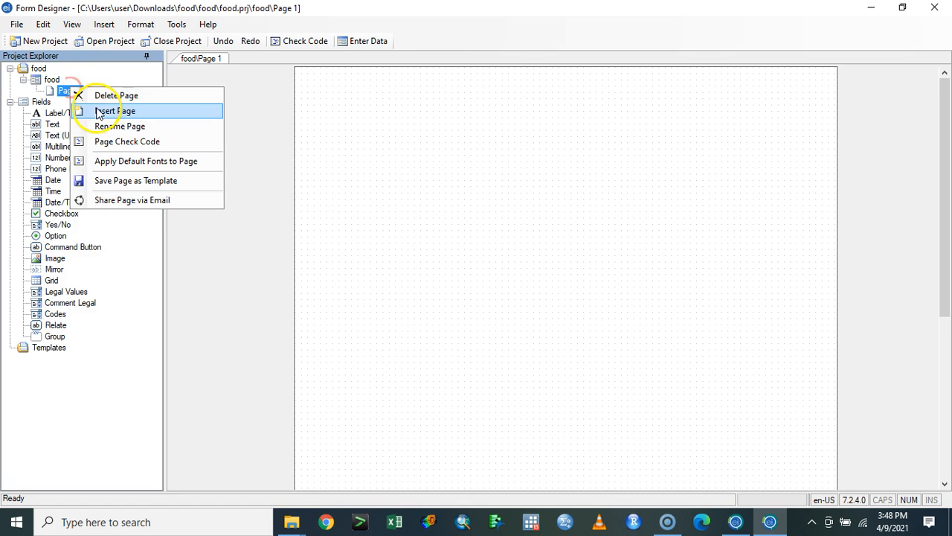
pyautogui.click(108, 126)
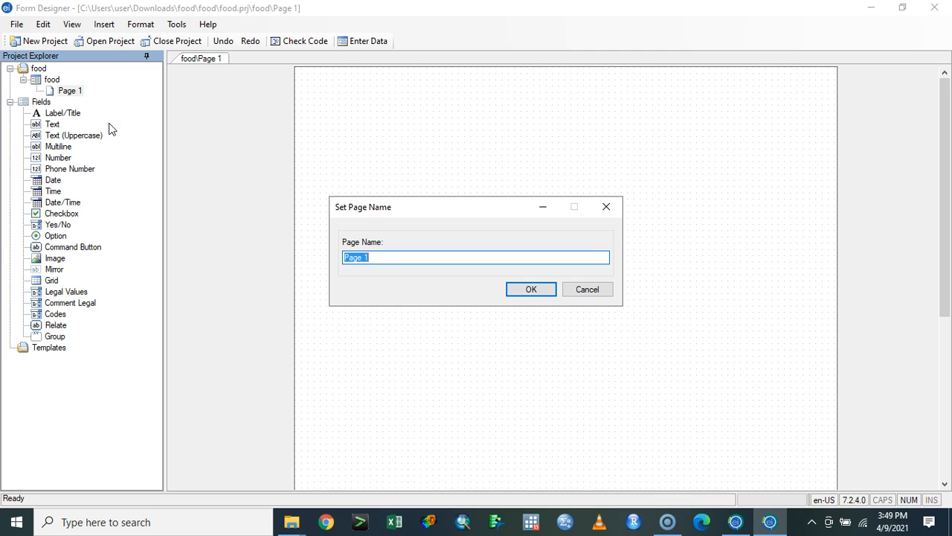
pyautogui.write('sociodemo')
pyautogui.press('Return')
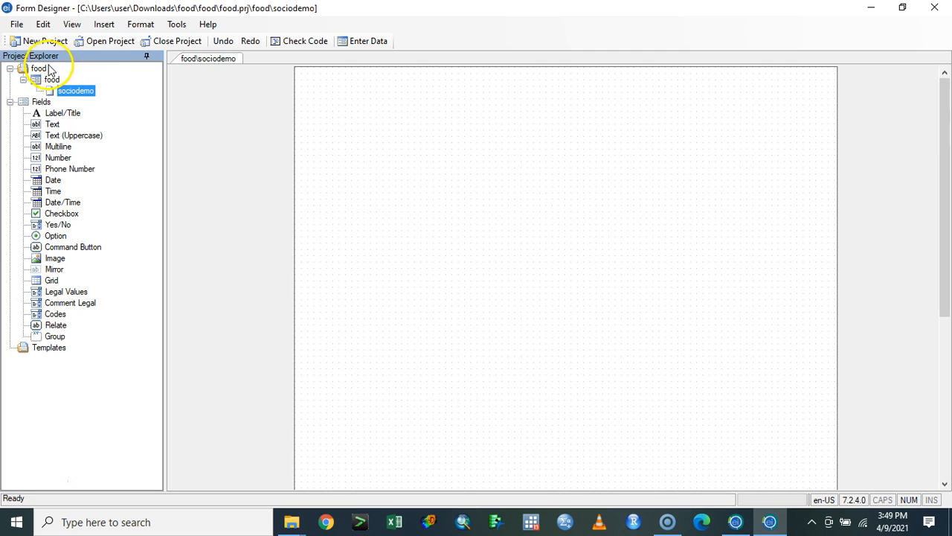
# Step: Add a page named clinical to the food form
pyautogui.click(46, 79)
pyautogui.rightClick(43, 82)
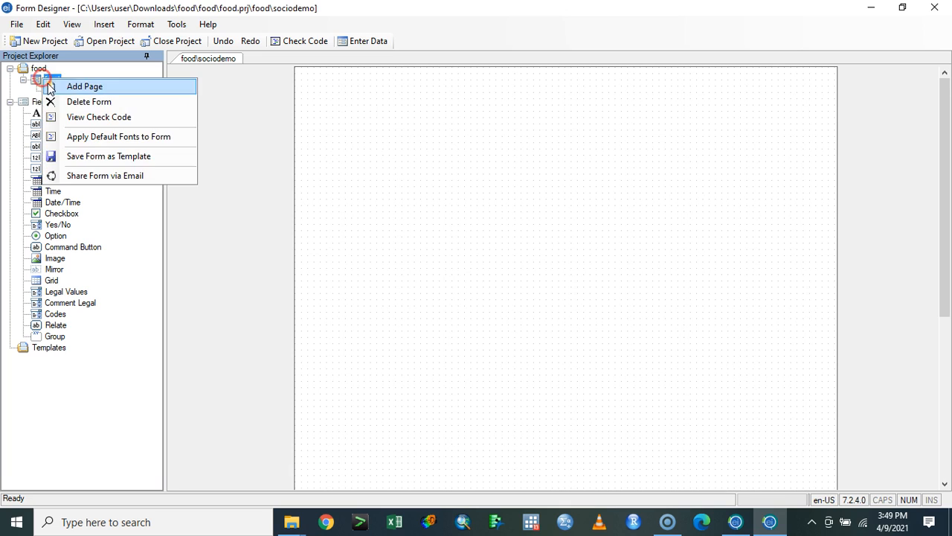
pyautogui.click(52, 85)
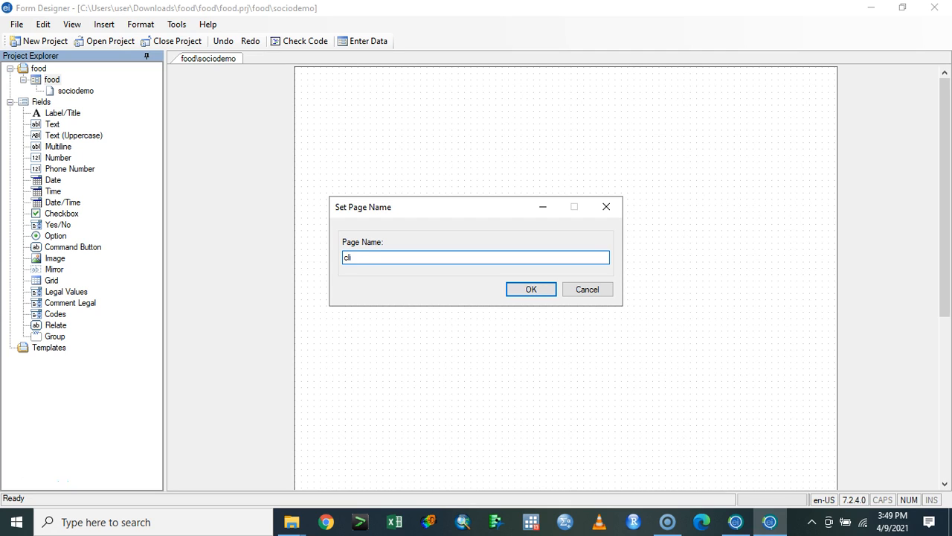
pyautogui.press('Return')
# Step: Add a page named lab to the food form
pyautogui.click(50, 80)
pyautogui.rightClick(50, 82)
pyautogui.click(71, 91)
pyautogui.press('BackSpace')
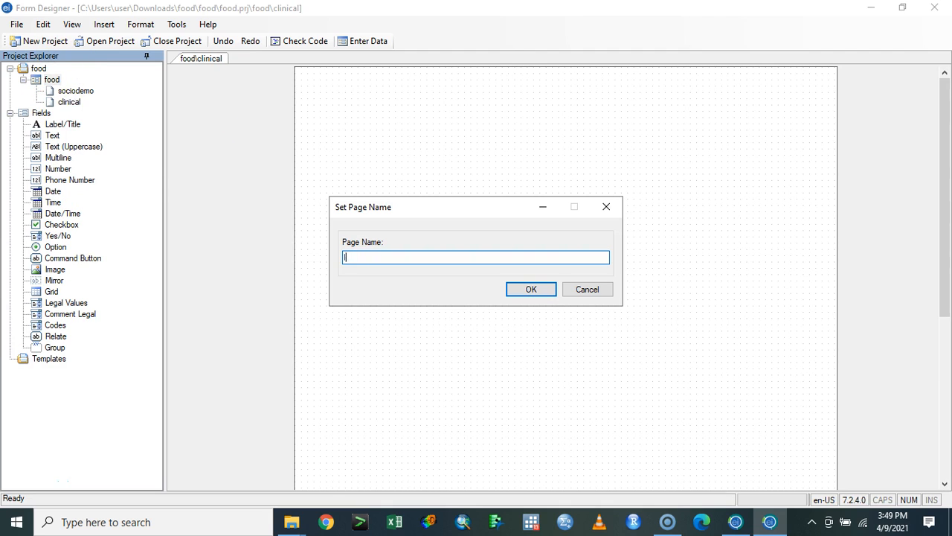
pyautogui.write('lab')
pyautogui.press('Return')
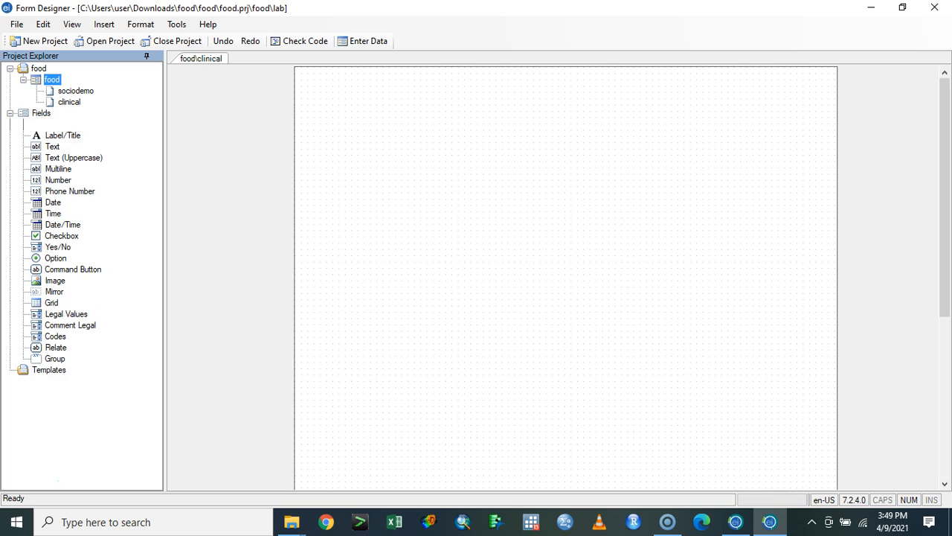
# Step: Add a page named environment to the food form
pyautogui.click(50, 81)
pyautogui.rightClick(50, 80)
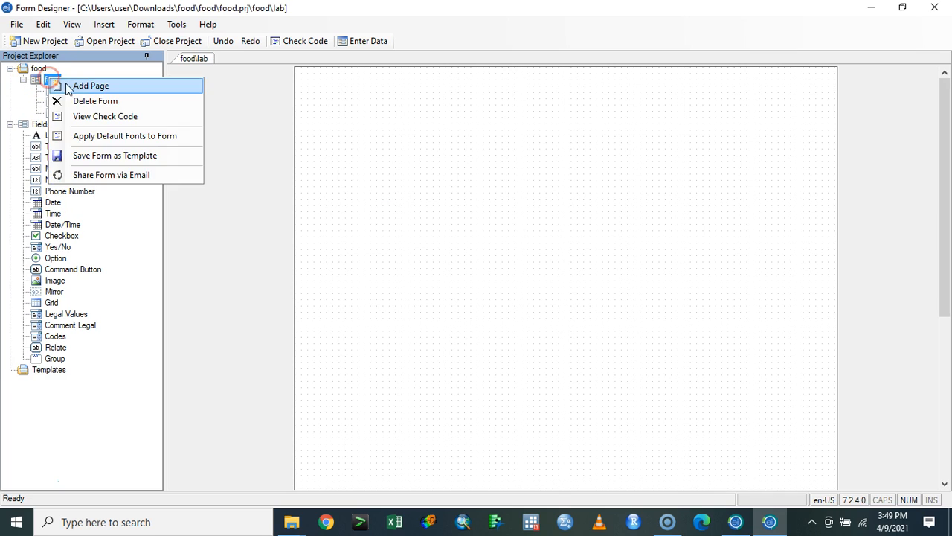
pyautogui.click(71, 88)
pyautogui.write('environment')
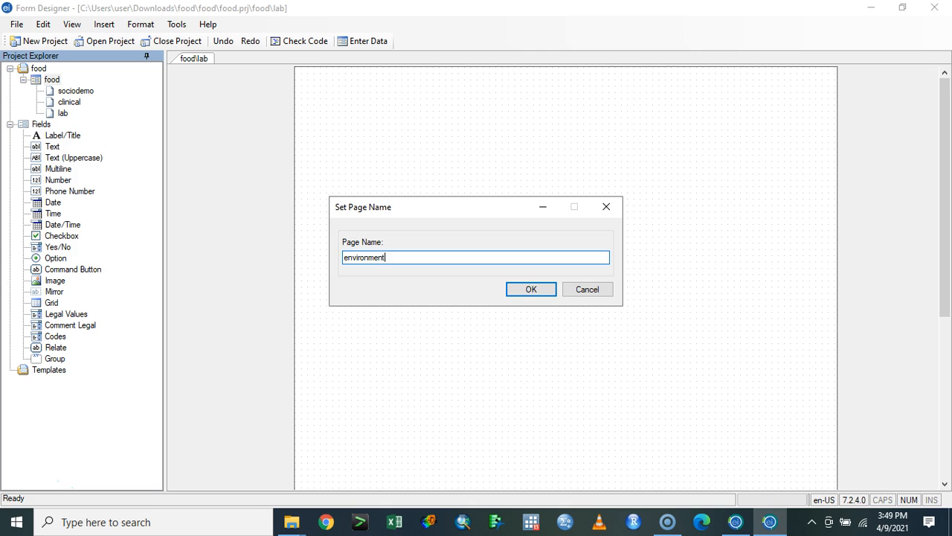
pyautogui.press('Return')
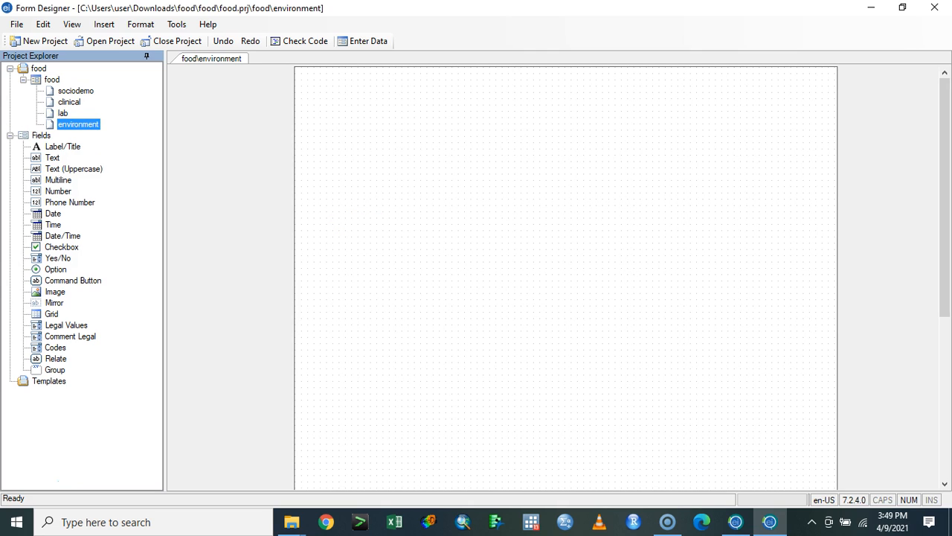
# Step: Add a page named epidemiology to the food form
pyautogui.click(52, 79)
pyautogui.rightClick(52, 79)
pyautogui.click(74, 82)
pyautogui.write('epid')
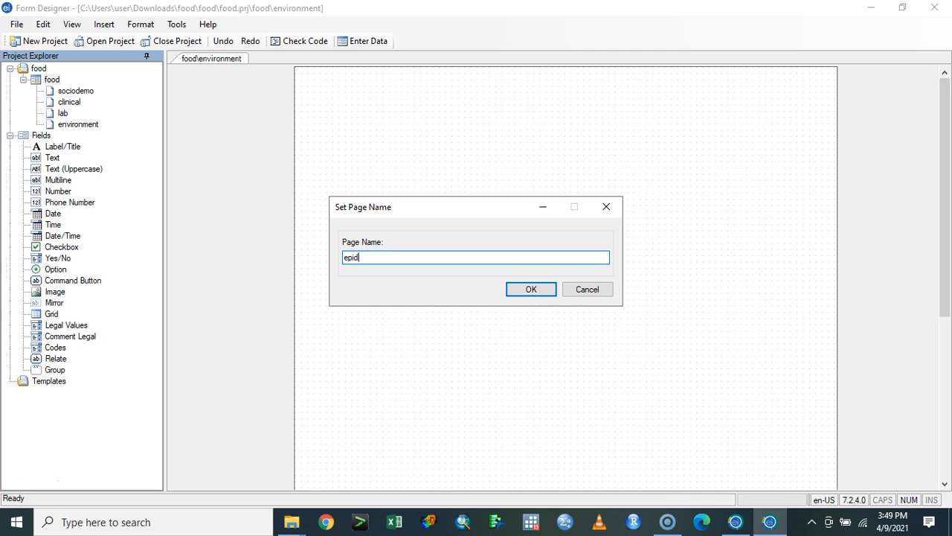
pyautogui.write('emiology')
pyautogui.press('Return')
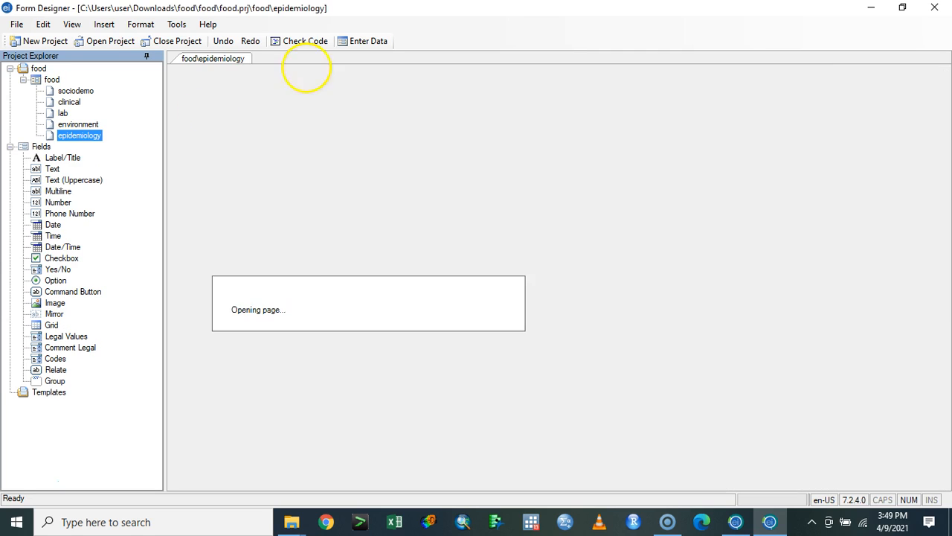
# Step: Place a Label/Title near the top of the sociodemo page with the prompt BORANG SIASATAN PENYAKIT BAWAAN AIR PKD ABC
pyautogui.click(77, 91)
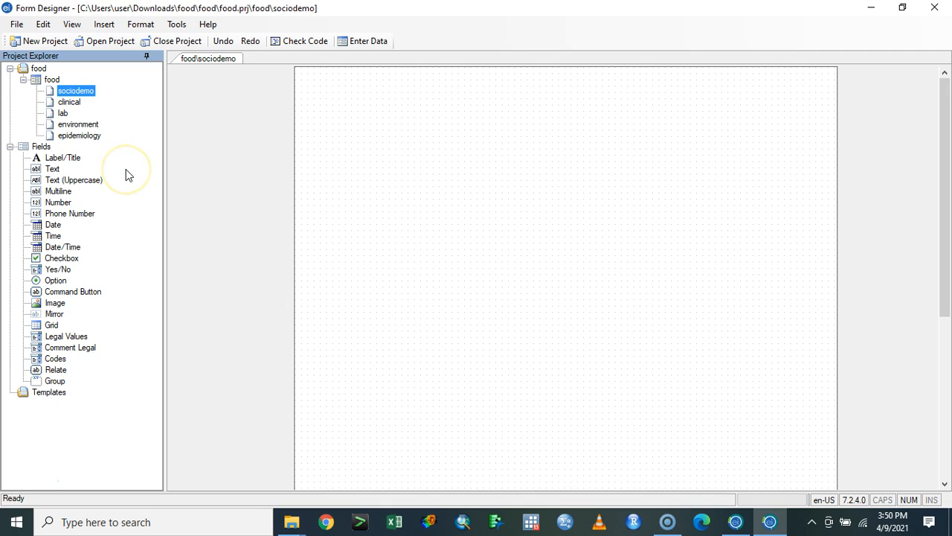
pyautogui.click(62, 157)
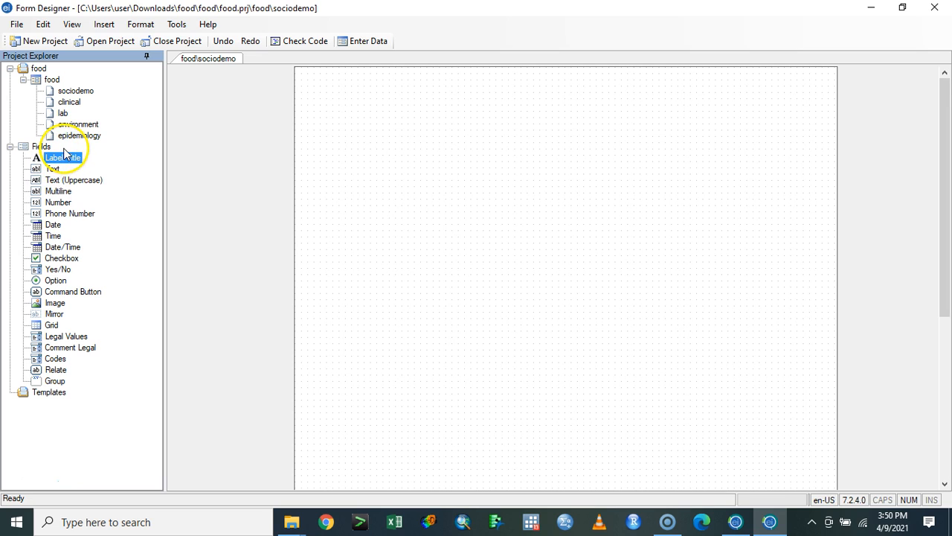
pyautogui.moveTo(64, 163); pyautogui.dragTo(478, 121)
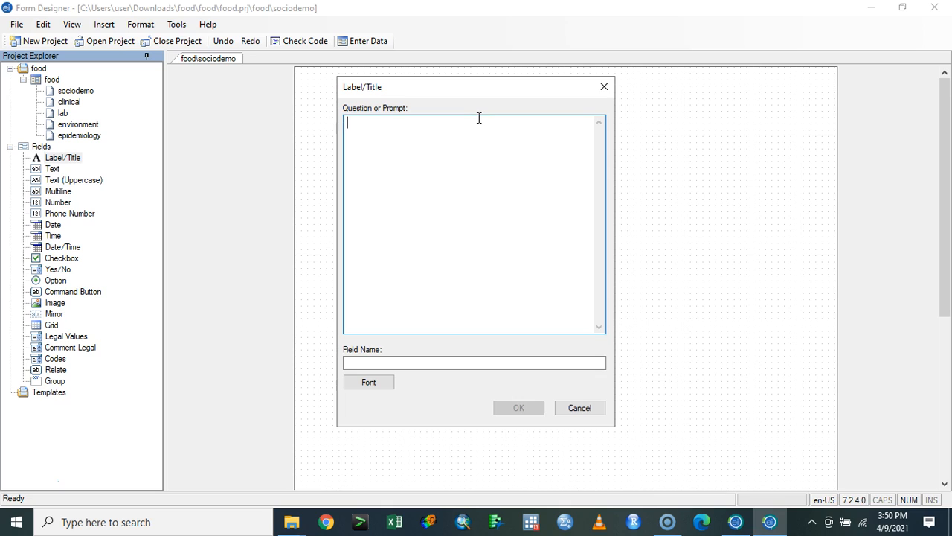
pyautogui.write('BORANG SIASATAN PENYAKIR')
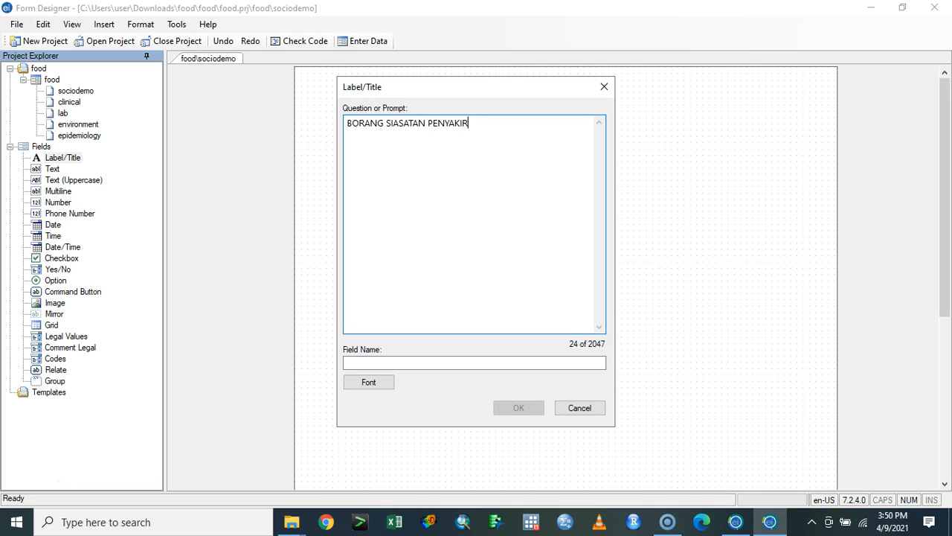
pyautogui.press('BackSpace')
pyautogui.write('T BAWAAN ')
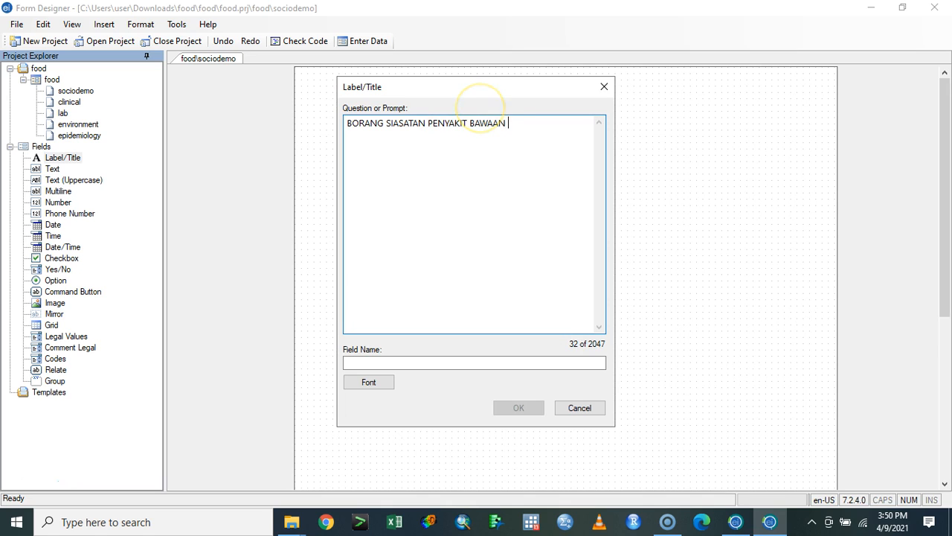
pyautogui.write('AIR PKD ABC')
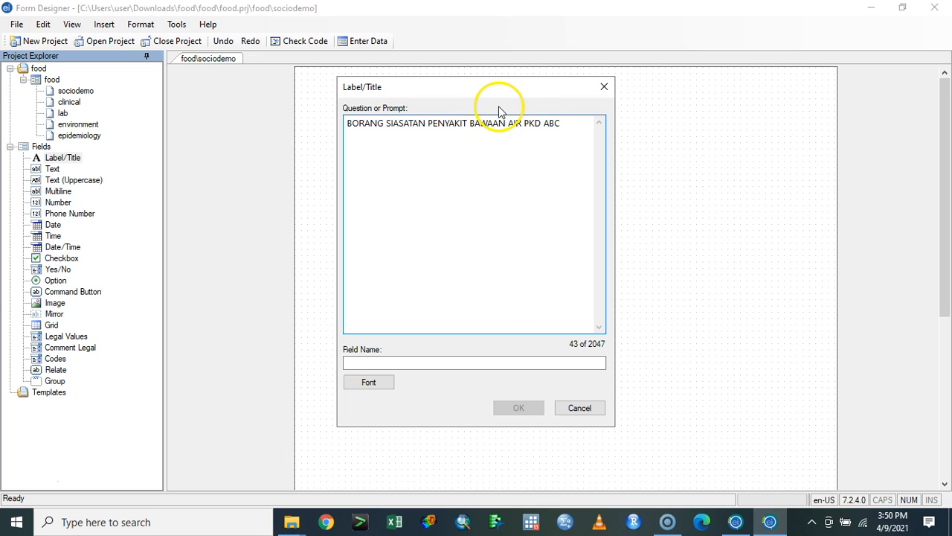
# Step: Set the title label's field name to borangName and its font size to 20, and accept the label
pyautogui.click(429, 363)
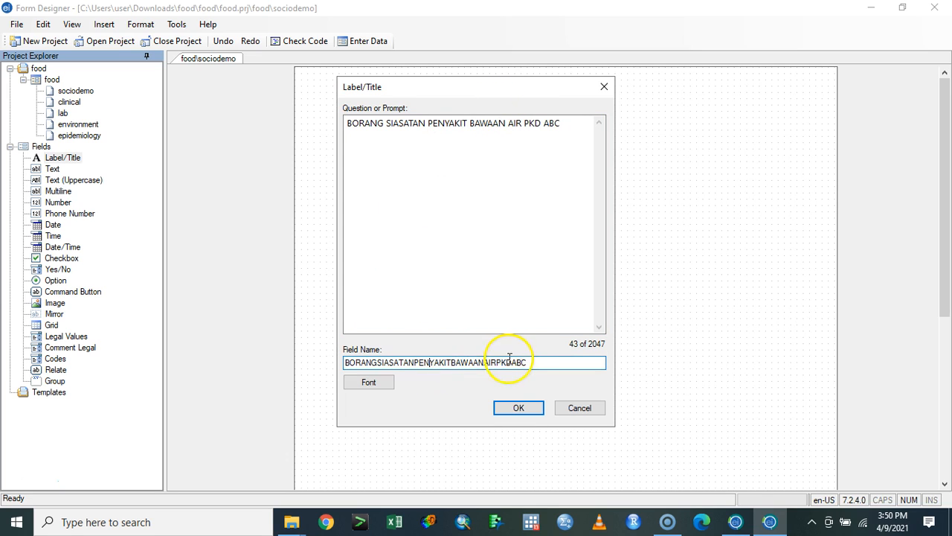
pyautogui.moveTo(527, 362); pyautogui.dragTo(334, 356)
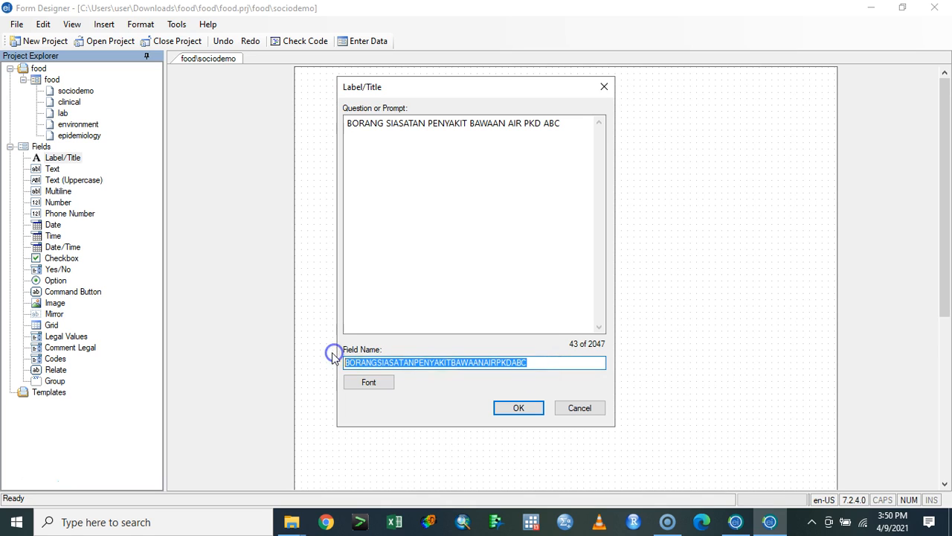
pyautogui.write('borangName')
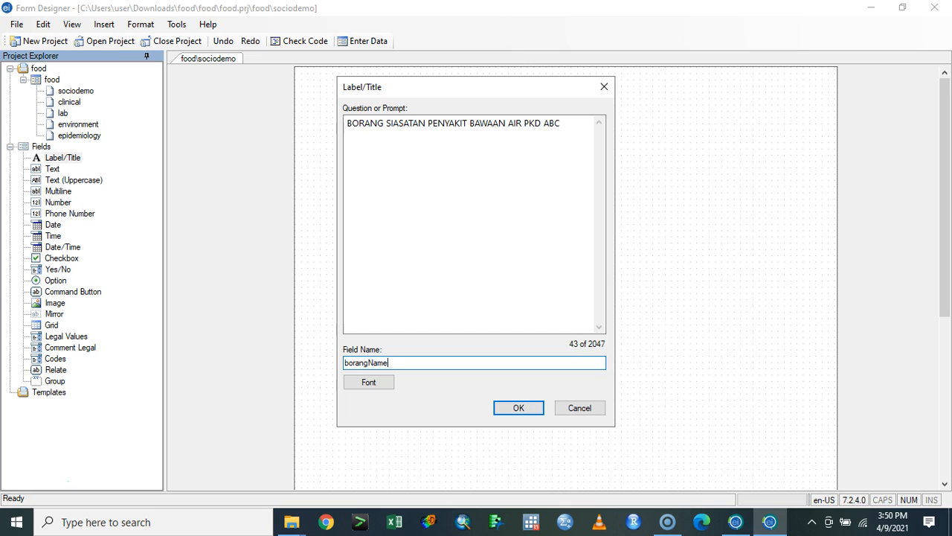
pyautogui.click(378, 383)
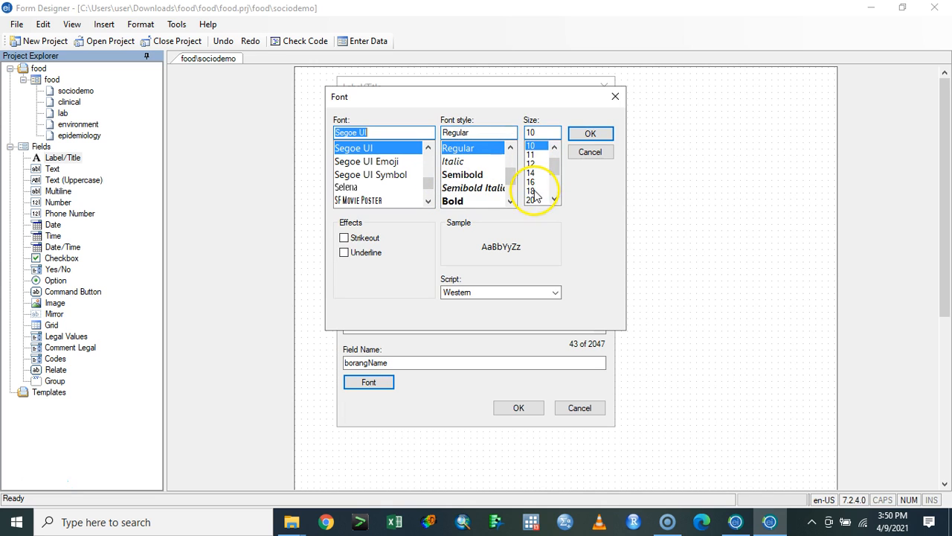
pyautogui.click(534, 197)
pyautogui.click(589, 135)
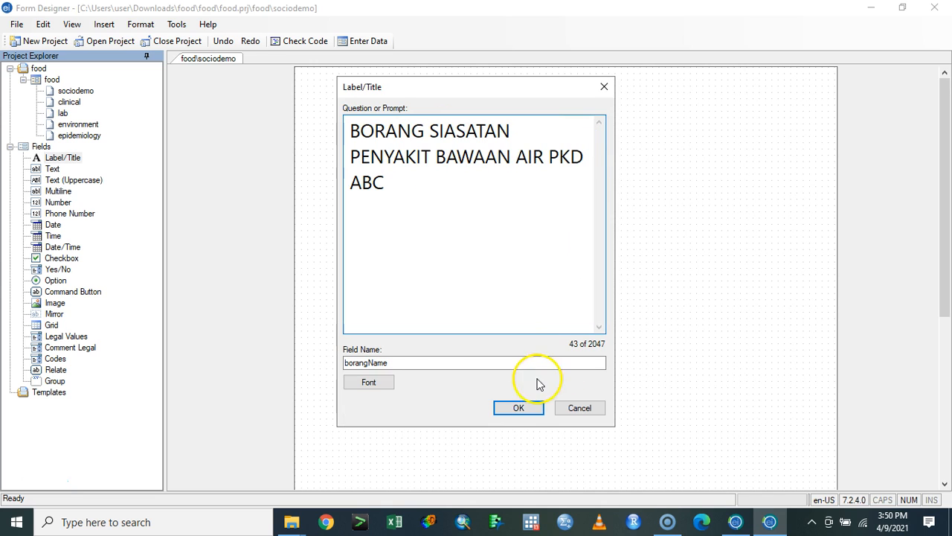
pyautogui.click(519, 407)
# Step: Widen the title label towards both page margins so its text fits on one line
pyautogui.click(506, 171)
pyautogui.moveTo(476, 143); pyautogui.dragTo(370, 143)
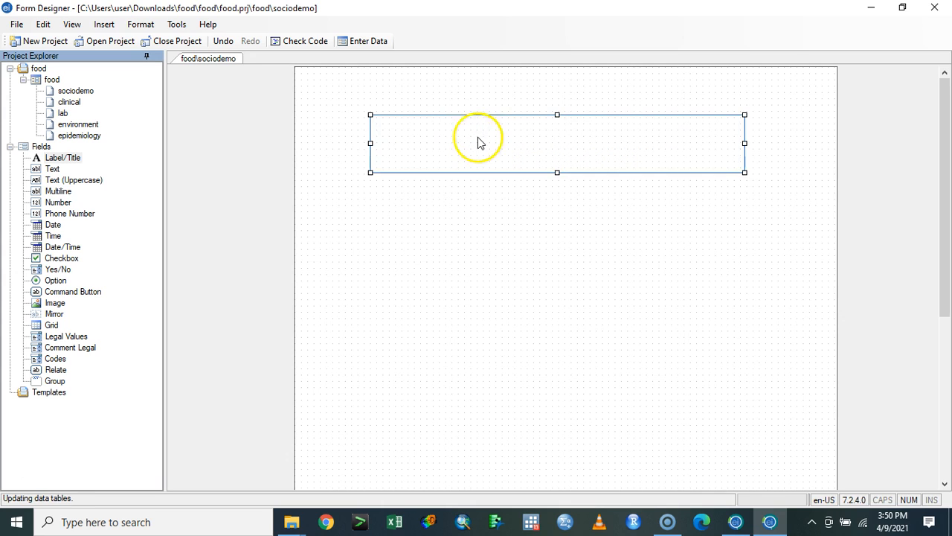
pyautogui.click(754, 146)
pyautogui.click(742, 141)
pyautogui.moveTo(748, 142); pyautogui.dragTo(811, 138)
pyautogui.click(563, 142)
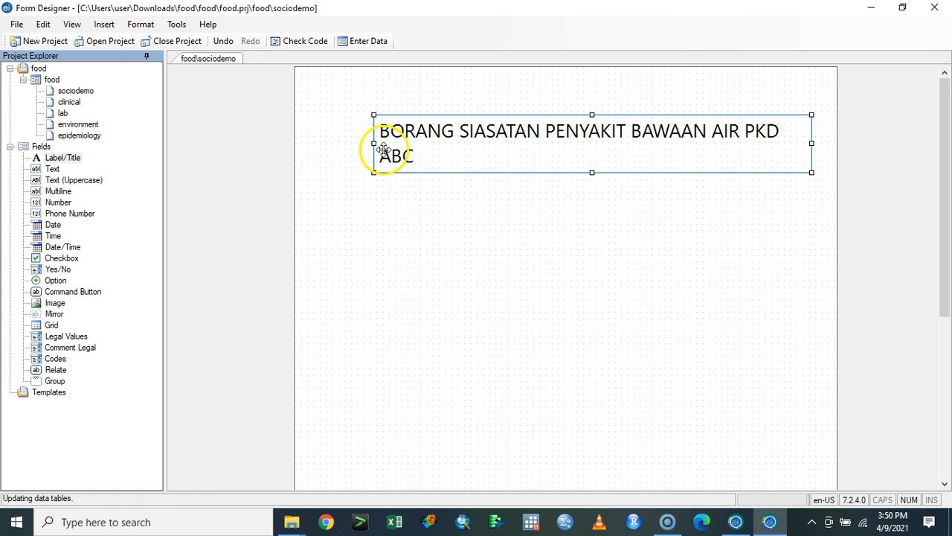
pyautogui.moveTo(375, 141); pyautogui.dragTo(330, 139)
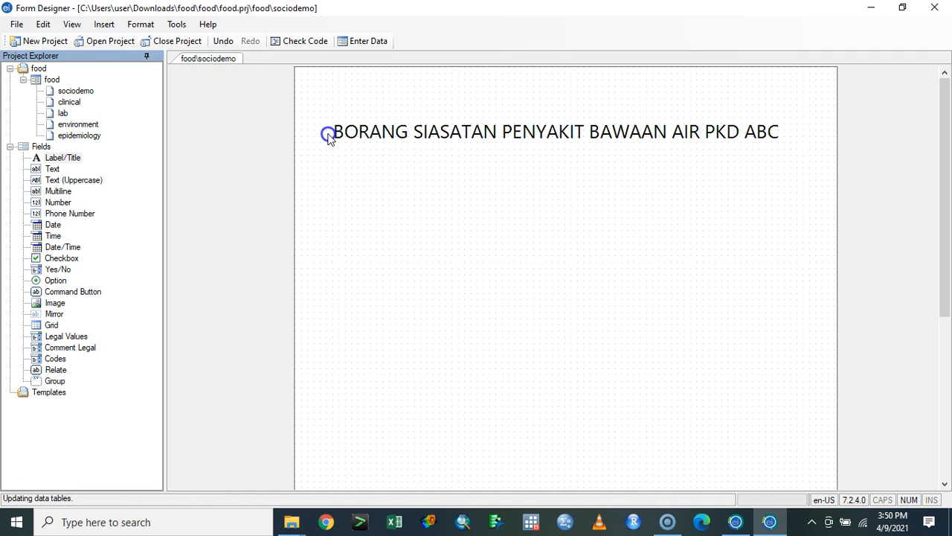
pyautogui.click(573, 156)
pyautogui.click(570, 156)
pyautogui.click(570, 185)
pyautogui.click(570, 166)
pyautogui.moveTo(570, 172); pyautogui.dragTo(568, 153)
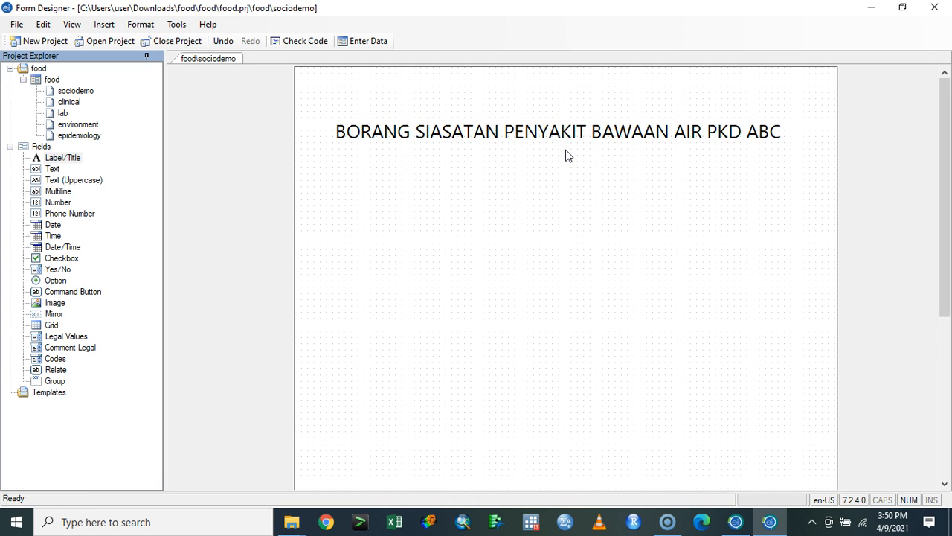
# Step: Change the title label's font to Selena in Bold style
pyautogui.click(562, 123)
pyautogui.rightClick(564, 128)
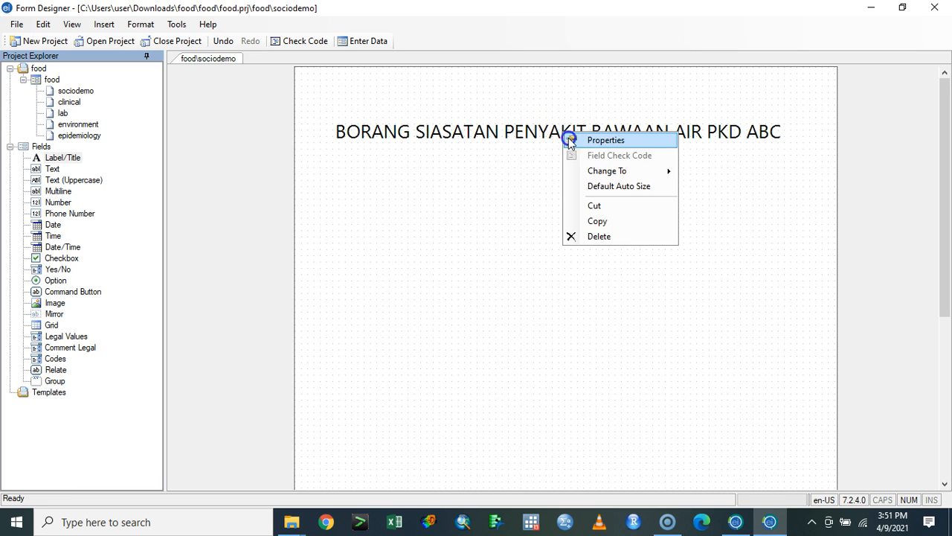
pyautogui.click(568, 138)
pyautogui.click(376, 382)
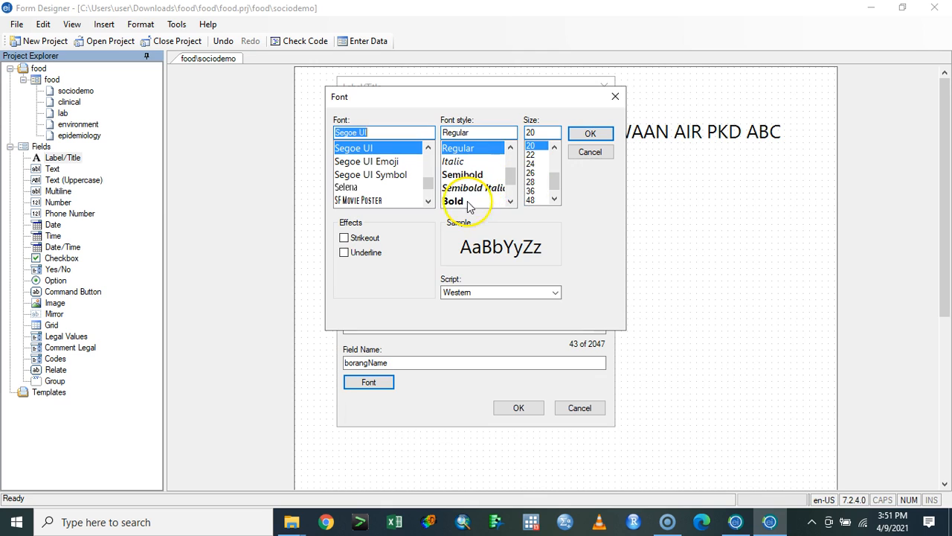
pyautogui.click(453, 201)
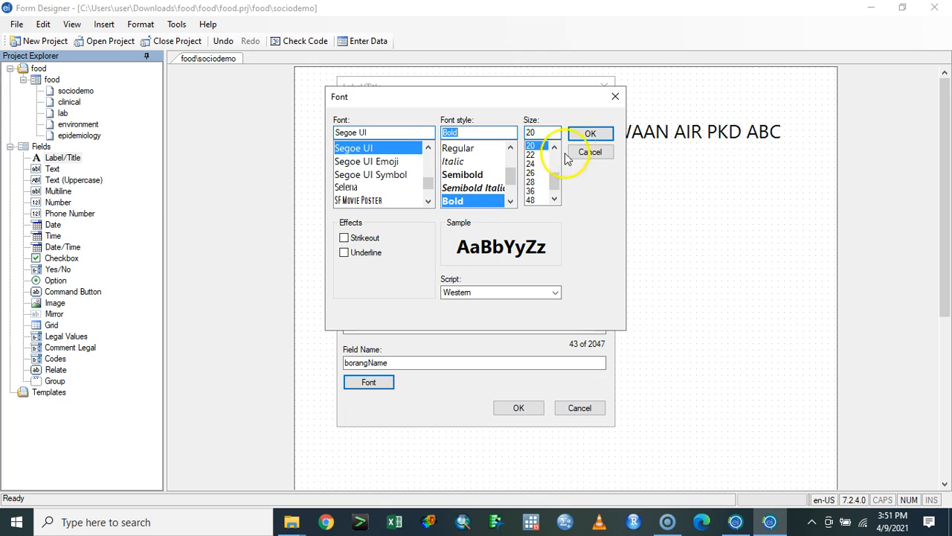
pyautogui.click(396, 175)
pyautogui.click(387, 187)
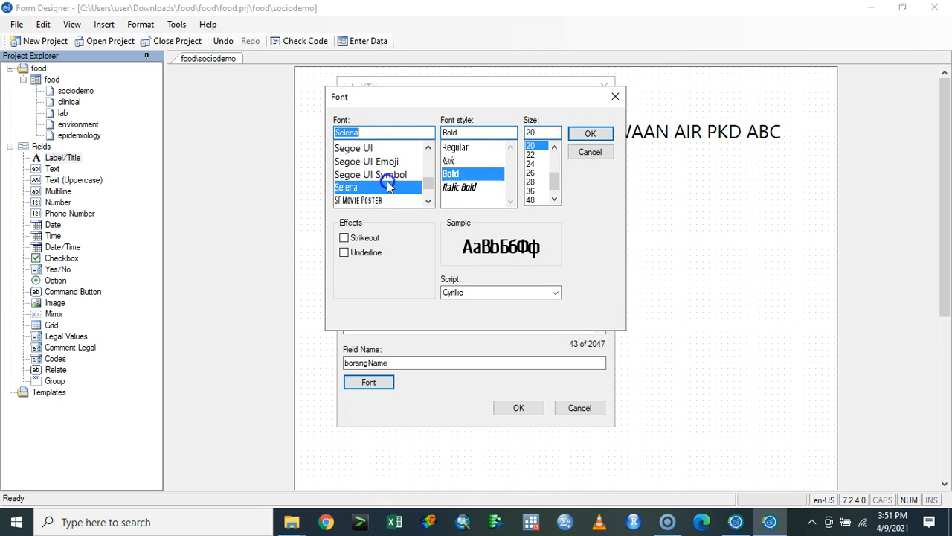
pyautogui.click(595, 134)
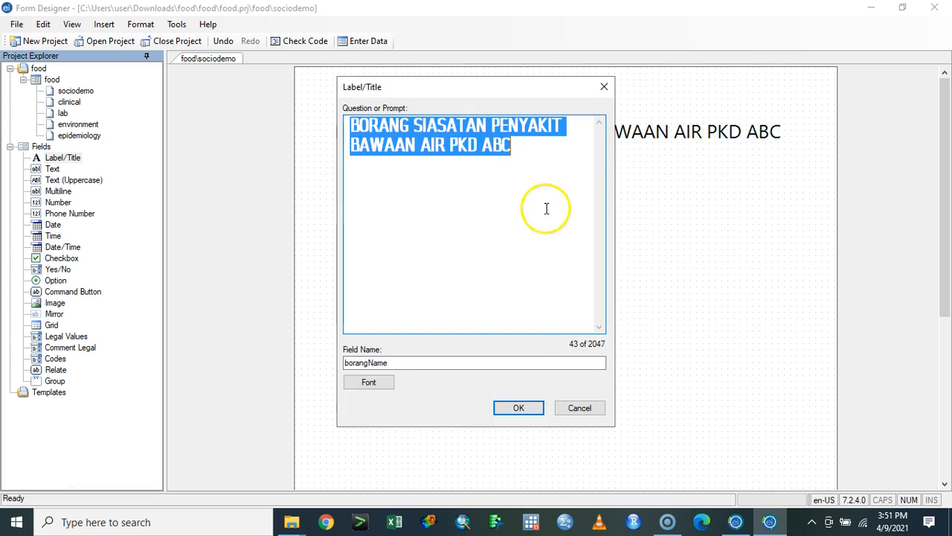
pyautogui.click(518, 408)
# Step: Reduce the height of the title label's box to fit its single line of text
pyautogui.click(649, 124)
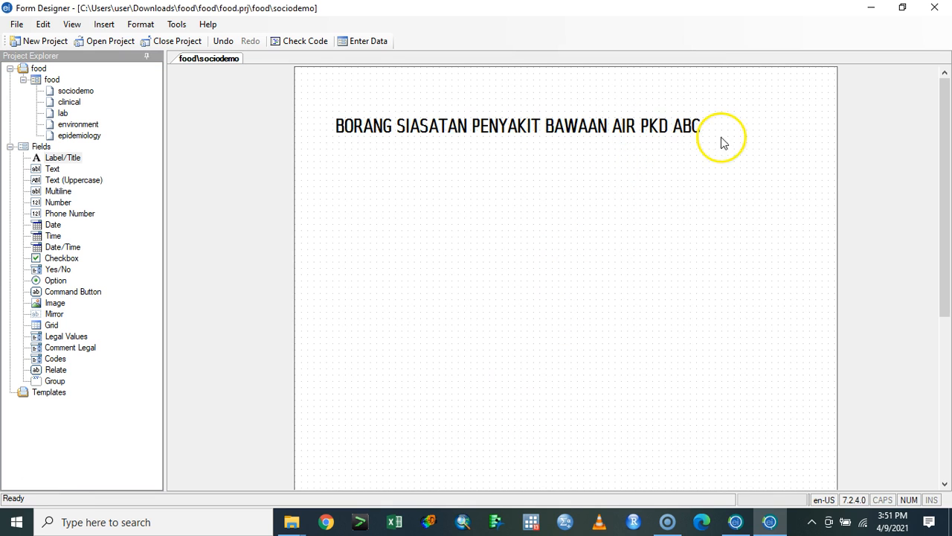
pyautogui.moveTo(719, 140); pyautogui.dragTo(780, 170)
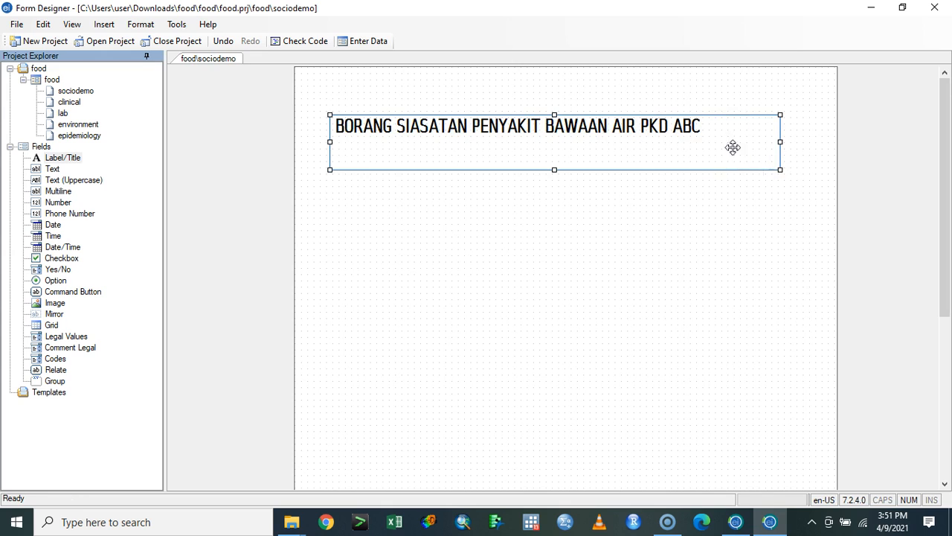
pyautogui.moveTo(555, 169); pyautogui.dragTo(556, 139)
pyautogui.click(557, 149)
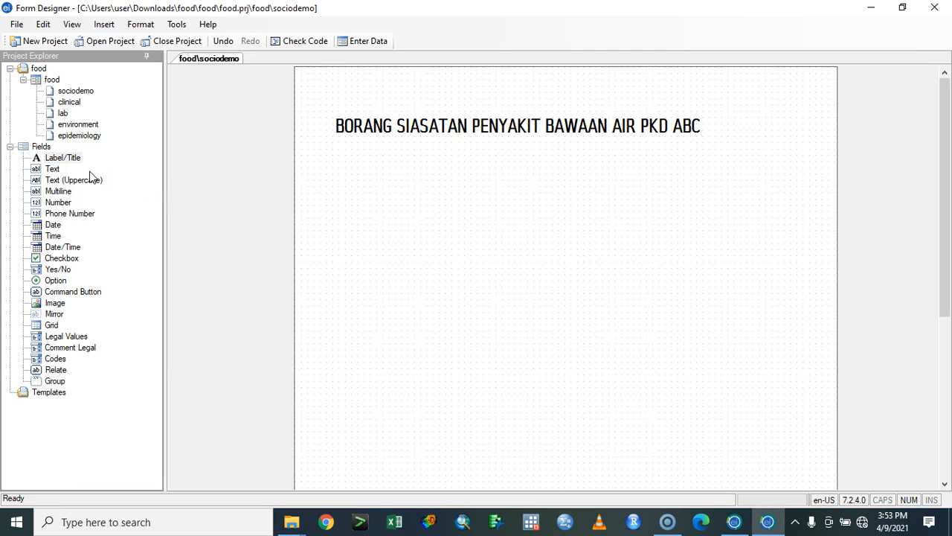
# Step: Add a Text field with the prompt Nama below the title and make it required
pyautogui.click(55, 169)
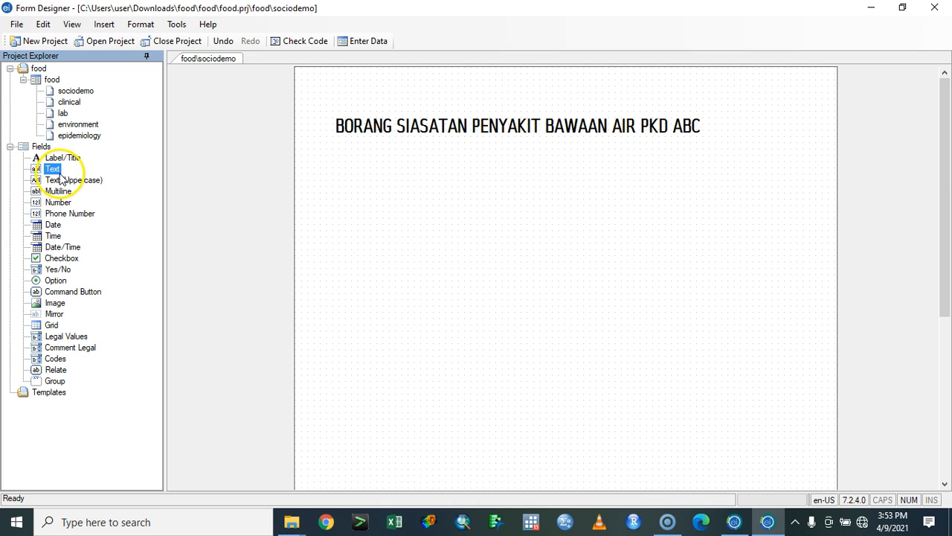
pyautogui.moveTo(54, 170); pyautogui.dragTo(358, 203)
pyautogui.write('Nama')
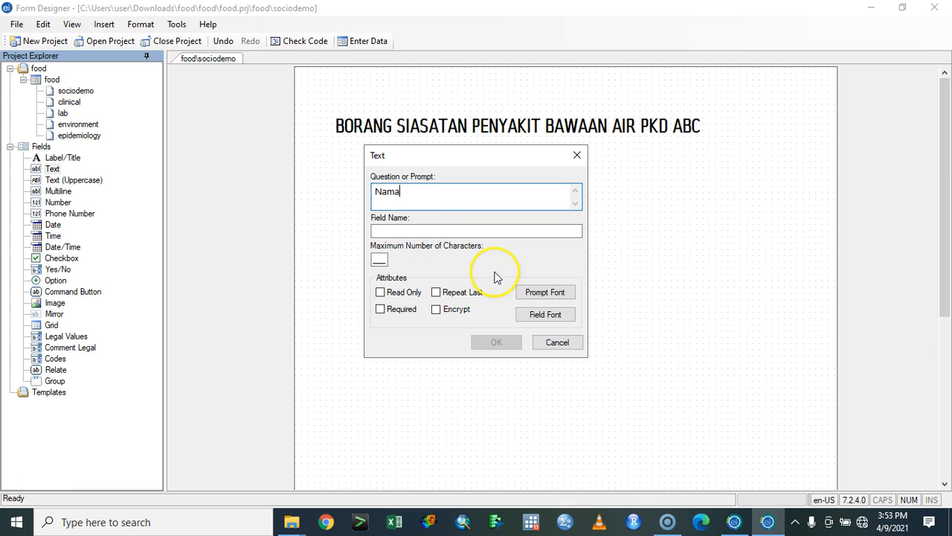
pyautogui.click(394, 313)
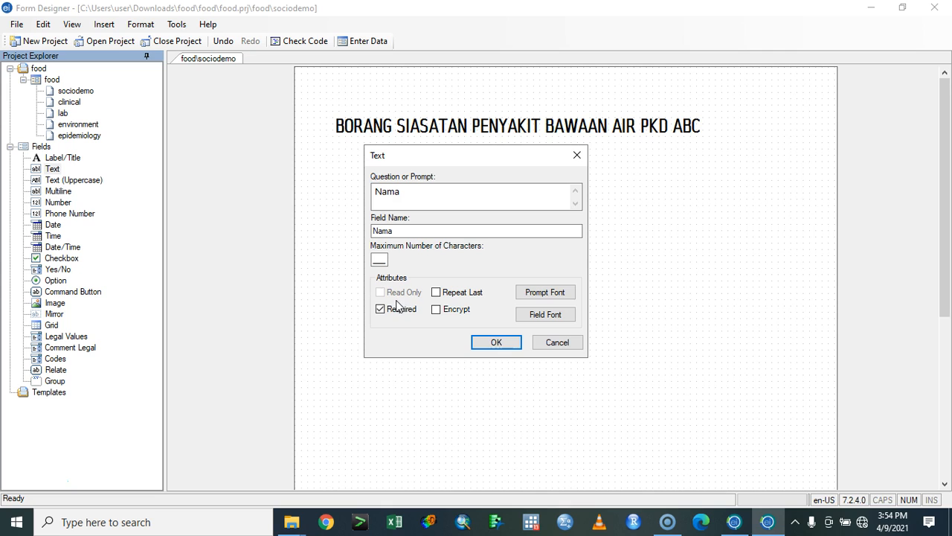
pyautogui.click(497, 344)
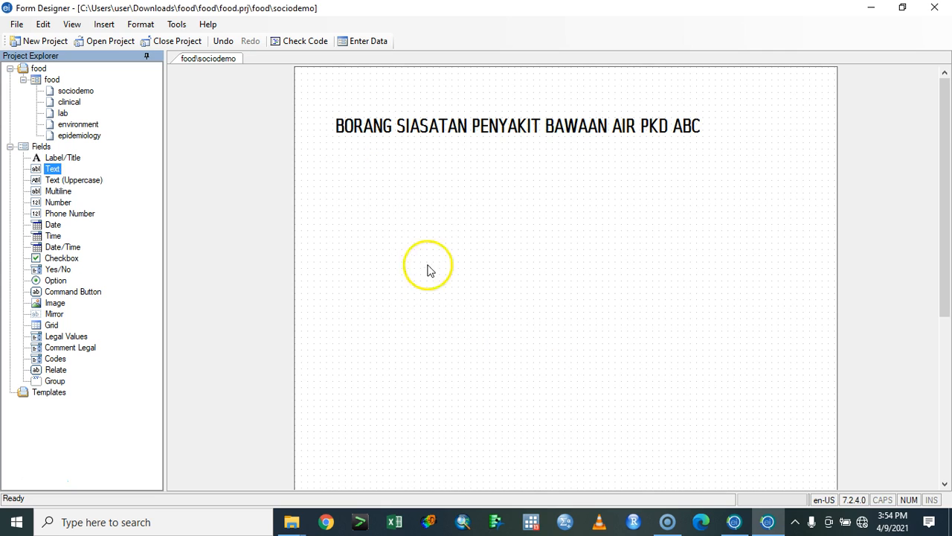
# Step: Move the Nama prompt and its text box lower, leaving a gap beneath the form title
pyautogui.moveTo(388, 214); pyautogui.dragTo(353, 153)
pyautogui.click(373, 205)
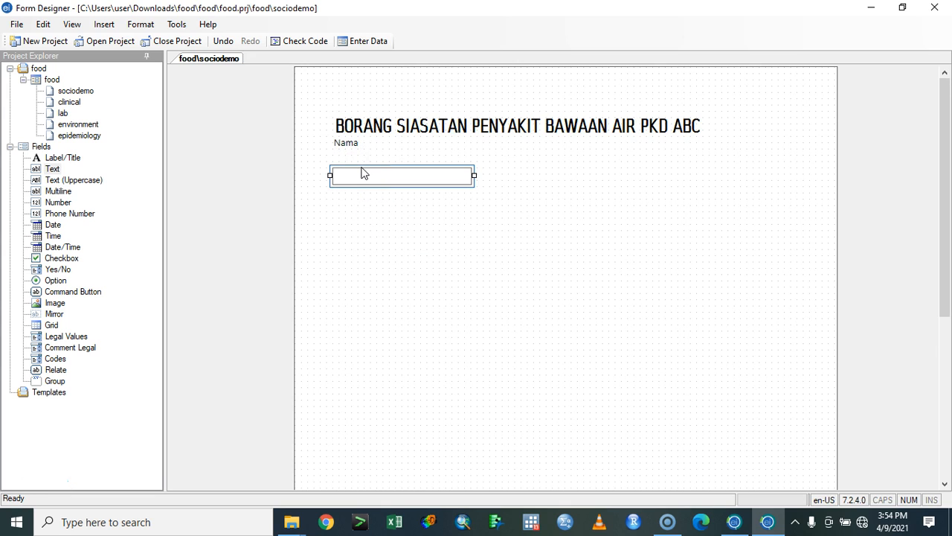
pyautogui.click(366, 153)
pyautogui.click(382, 168)
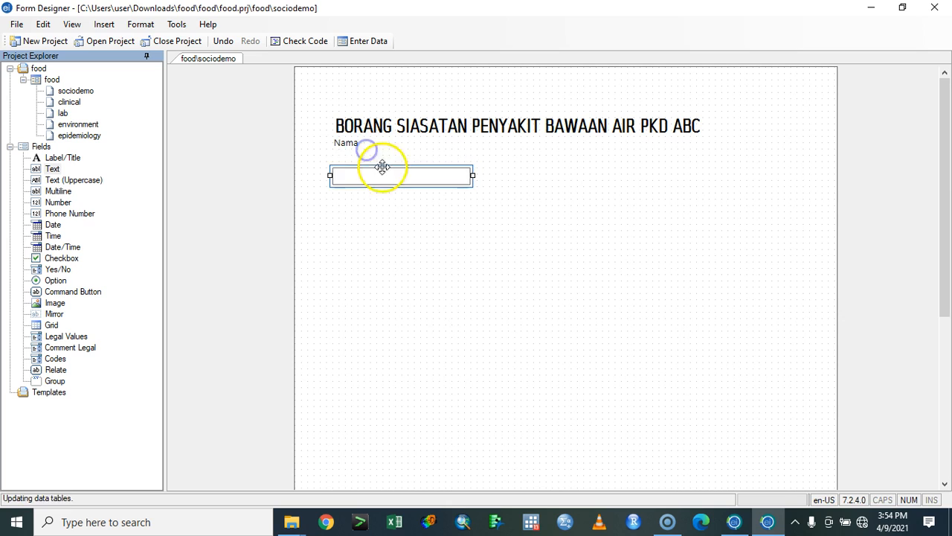
pyautogui.moveTo(385, 171); pyautogui.dragTo(391, 179)
pyautogui.click(356, 144)
pyautogui.moveTo(355, 144); pyautogui.dragTo(370, 168)
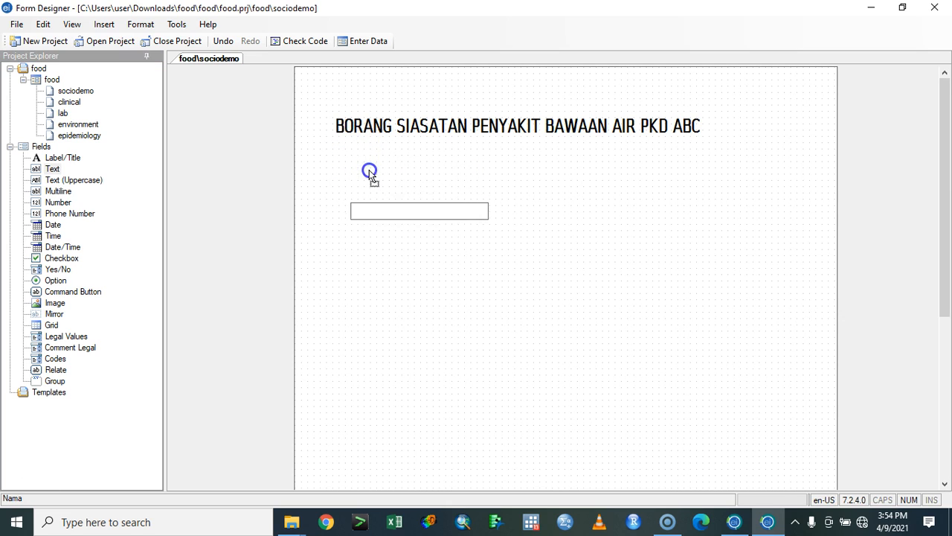
pyautogui.moveTo(386, 211); pyautogui.dragTo(378, 183)
pyautogui.click(392, 214)
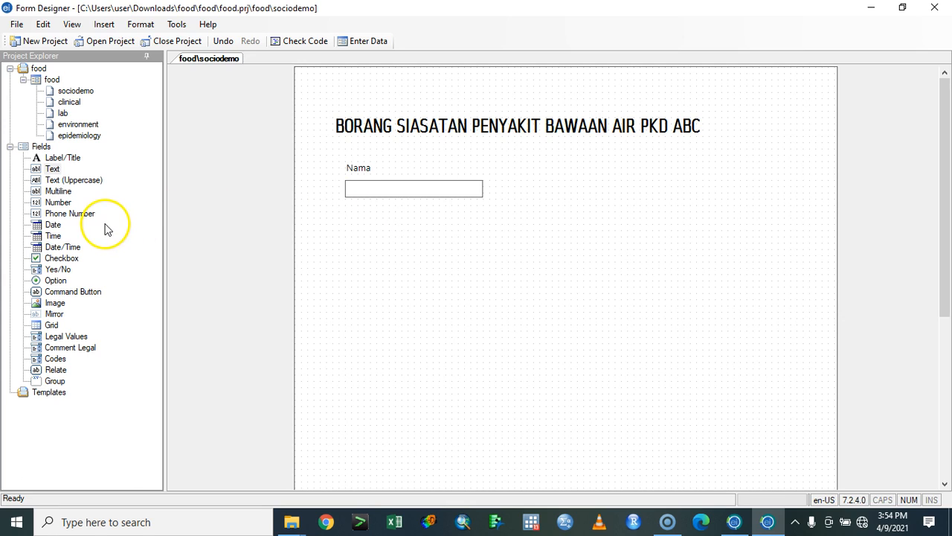
pyautogui.click(55, 159)
pyautogui.click(52, 169)
pyautogui.click(347, 190)
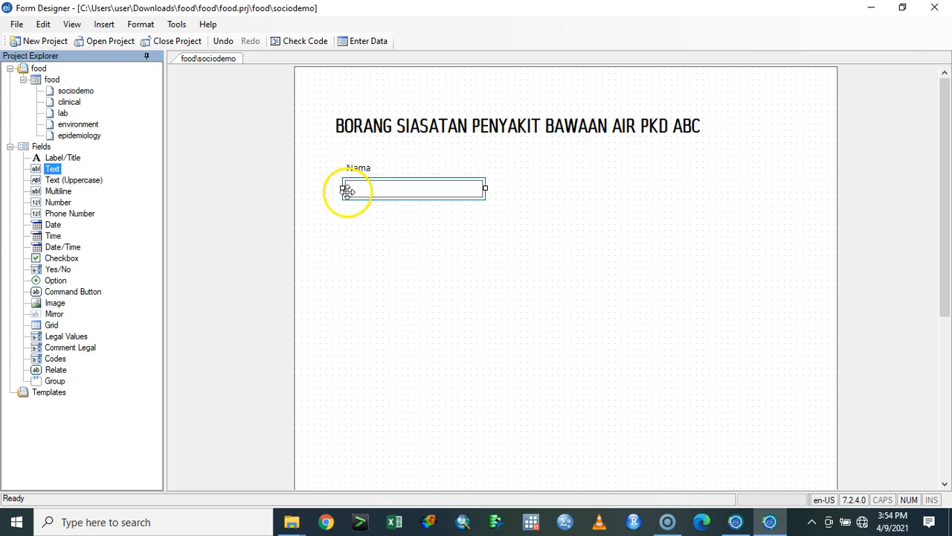
pyautogui.click(78, 179)
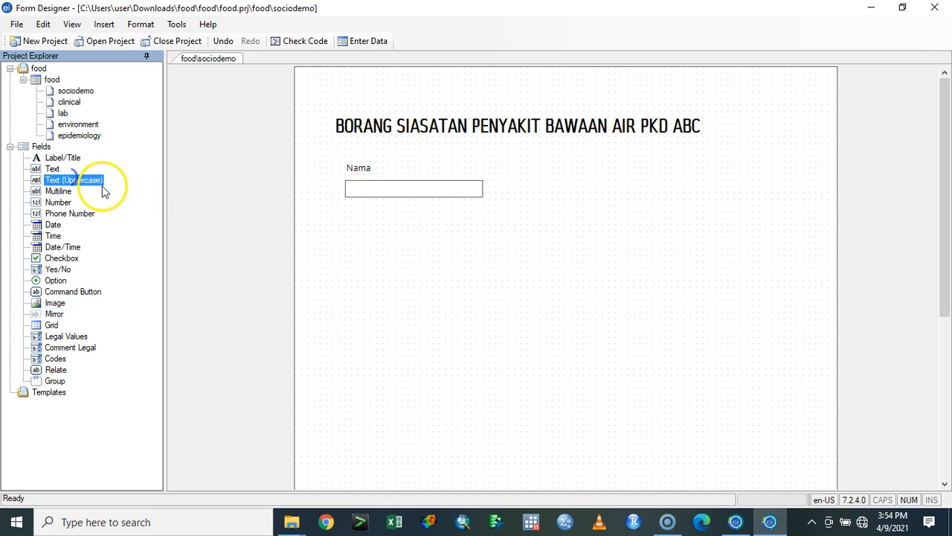
# Step: Add a Multiline field below Nama with the prompt No Rumah dan Jalan
pyautogui.click(61, 192)
pyautogui.click(384, 240)
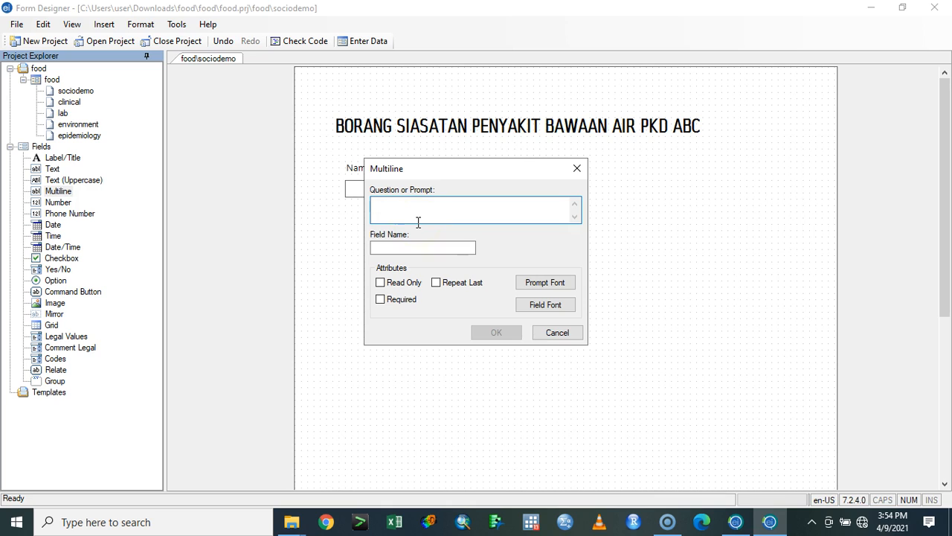
pyautogui.click(431, 222)
pyautogui.write('No Rumah dan Jalan')
pyautogui.click(435, 250)
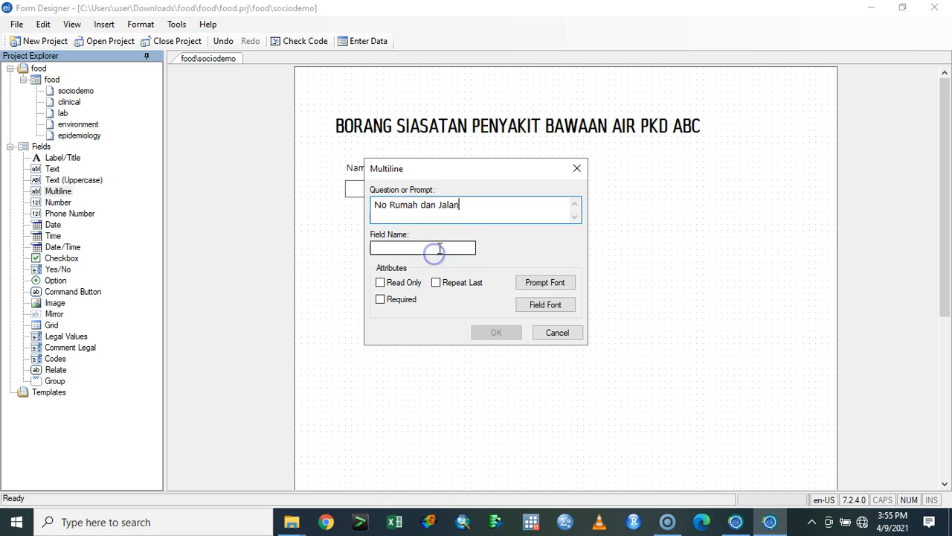
pyautogui.click(496, 332)
# Step: Enlarge the No Rumah dan Jalan box for several lines and place it with its prompt beneath the Nama field
pyautogui.click(439, 256)
pyautogui.moveTo(451, 264); pyautogui.dragTo(451, 296)
pyautogui.moveTo(464, 242); pyautogui.dragTo(419, 217)
pyautogui.moveTo(438, 260)
pyautogui.mouseDown()
pyautogui.moveTo(458, 279)
pyautogui.moveTo(438, 268)
pyautogui.mouseUp()
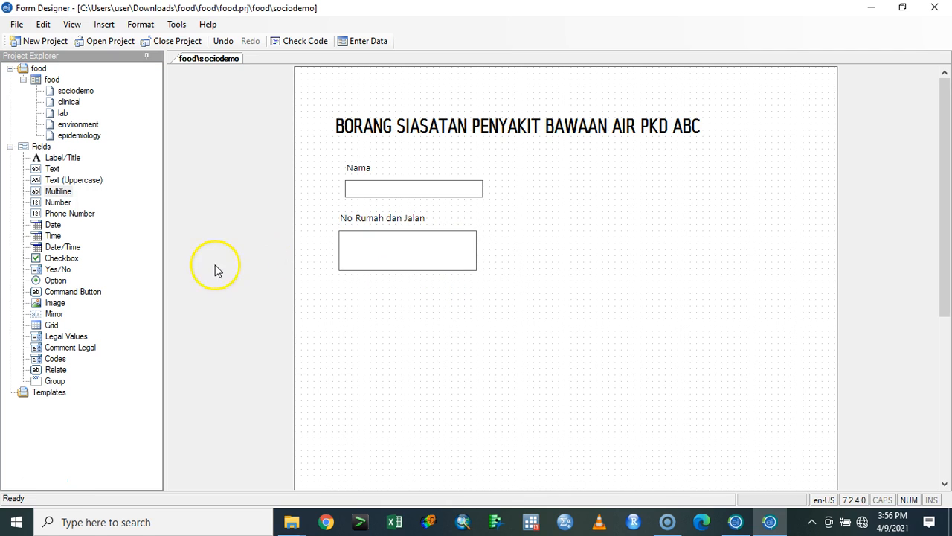
# Step: Add a required Number field with the prompt Poskod below the address field
pyautogui.click(58, 203)
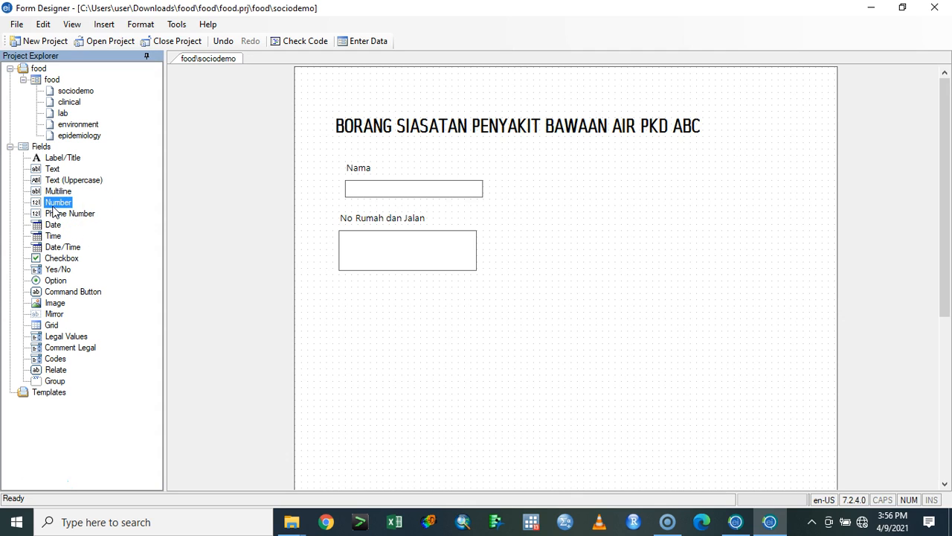
pyautogui.moveTo(57, 202); pyautogui.dragTo(446, 309)
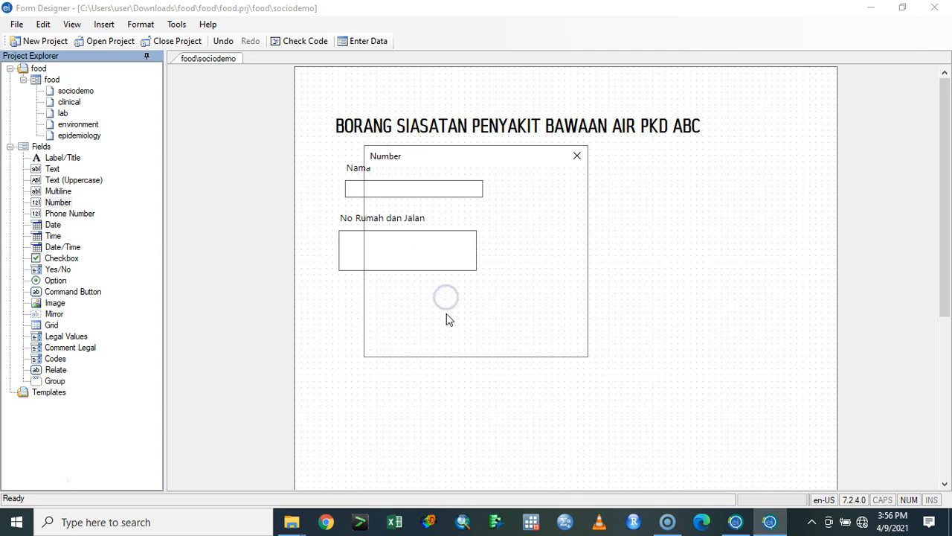
pyautogui.write('Poskod')
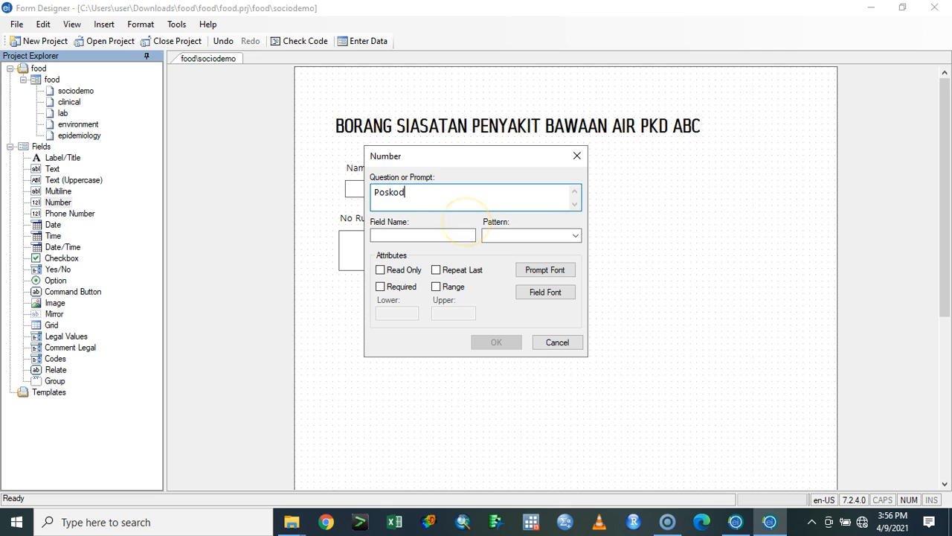
pyautogui.click(388, 287)
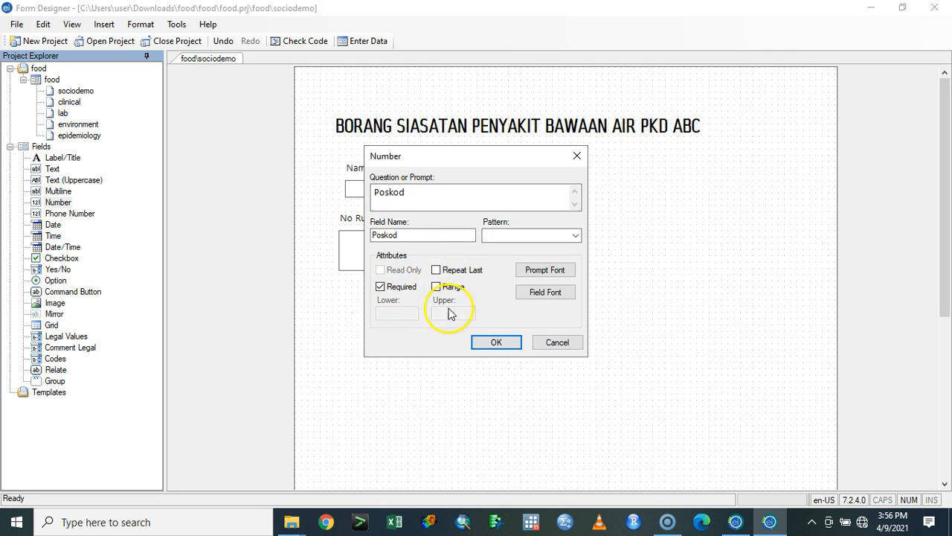
pyautogui.click(496, 342)
# Step: Place the Poskod prompt and box beneath the No Rumah dan Jalan field and adjust both fields' horizontal alignment with Nama
pyautogui.click(476, 312)
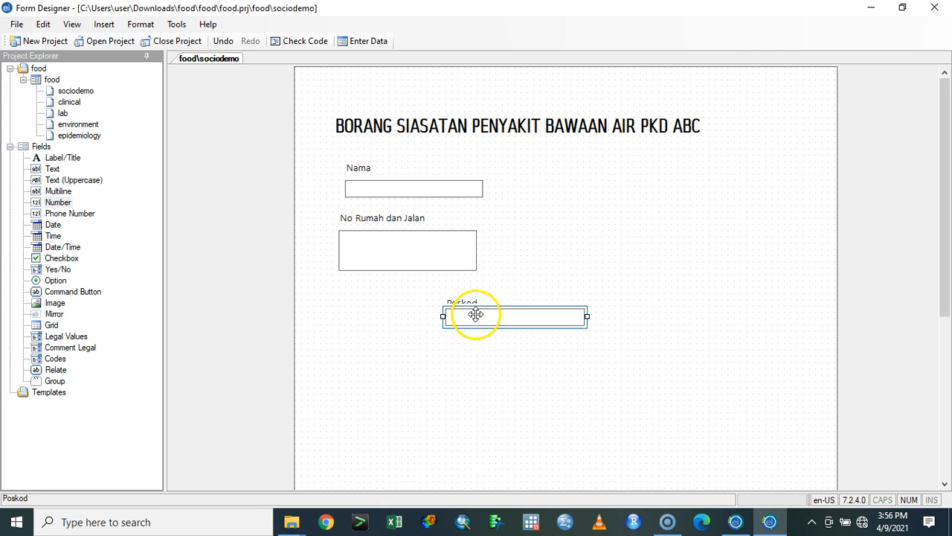
pyautogui.moveTo(476, 309); pyautogui.dragTo(382, 308)
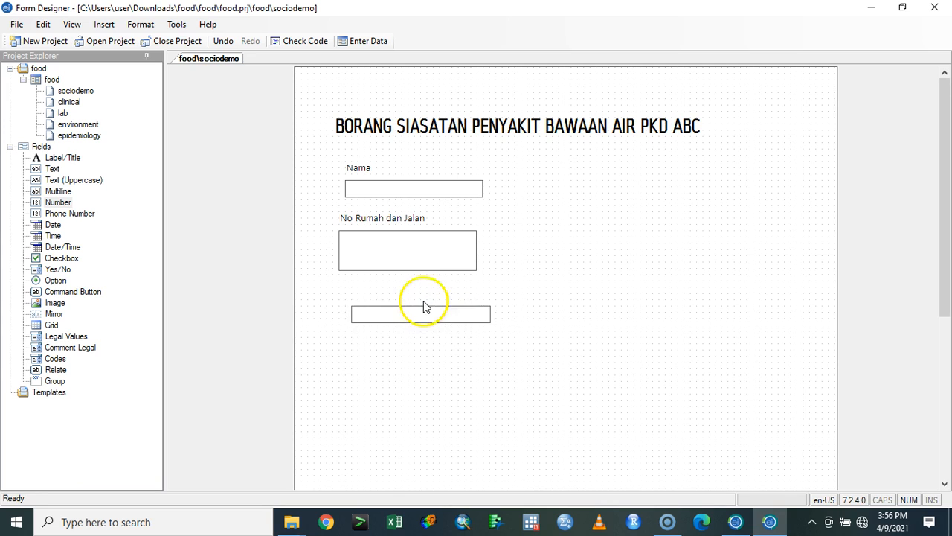
pyautogui.click(460, 302)
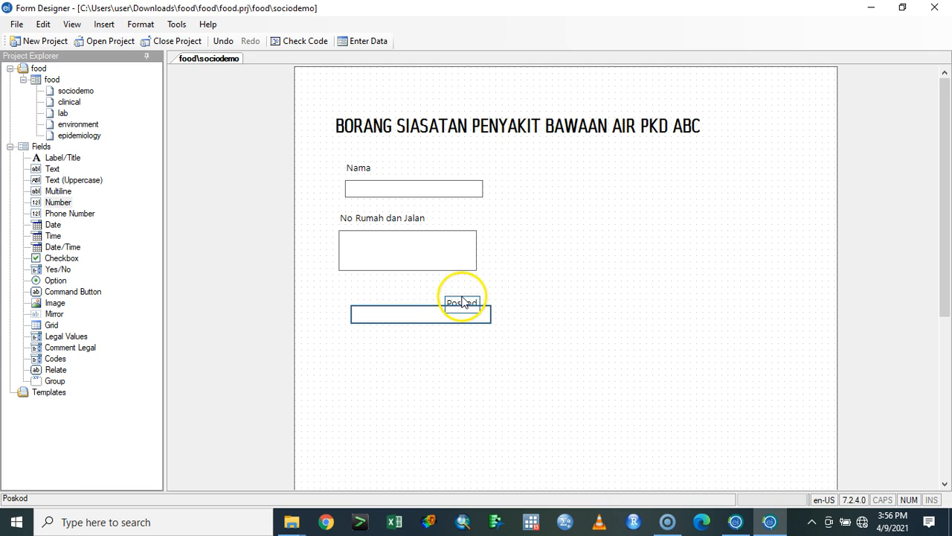
pyautogui.moveTo(461, 297); pyautogui.dragTo(440, 319)
pyautogui.click(384, 332)
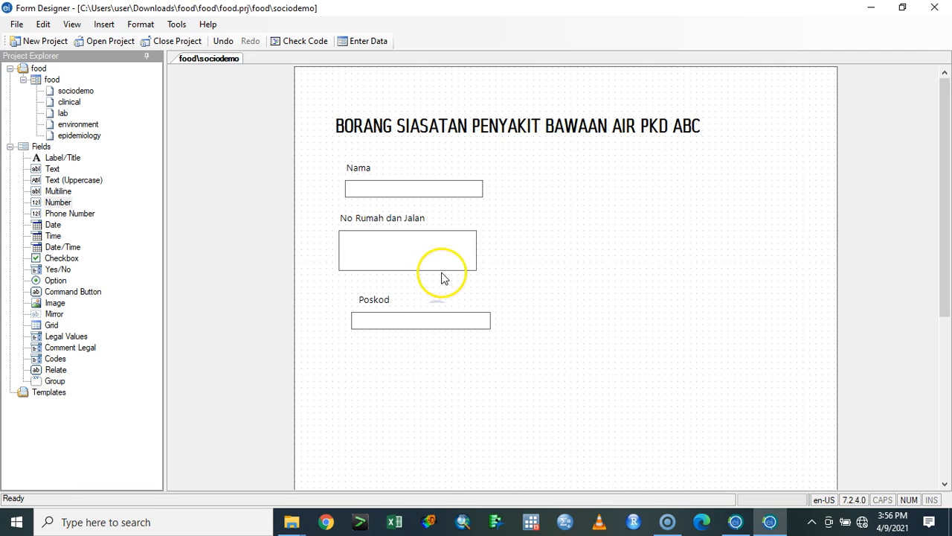
pyautogui.moveTo(410, 217); pyautogui.dragTo(424, 220)
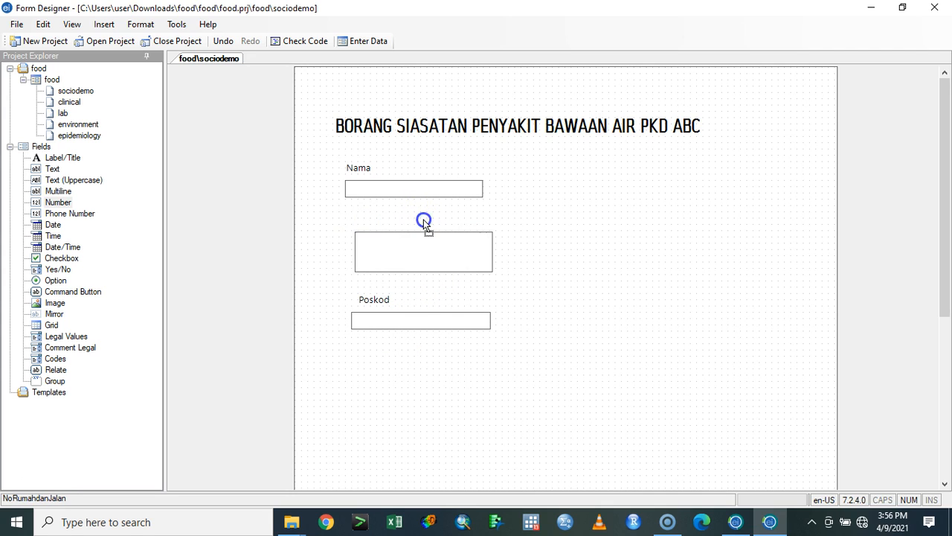
pyautogui.moveTo(389, 304); pyautogui.dragTo(381, 308)
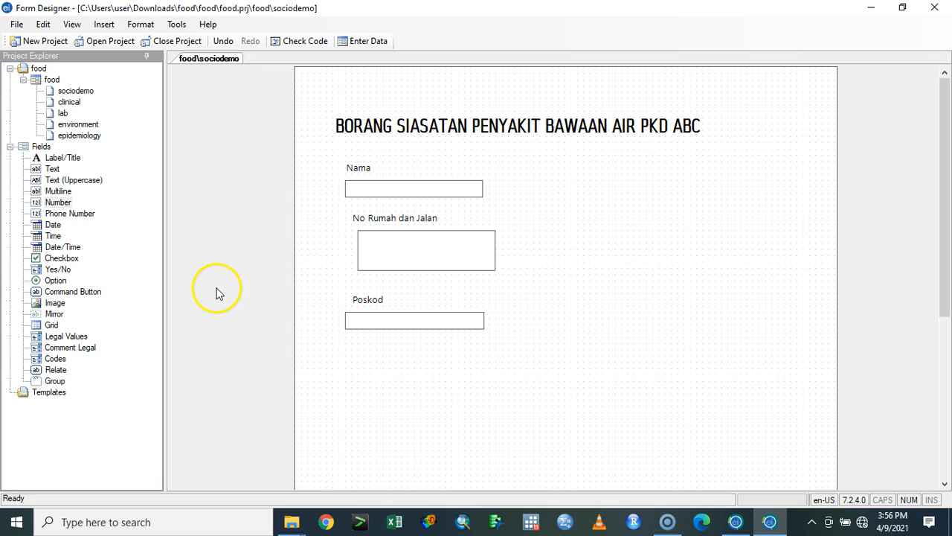
# Step: Start an Option field to the right of the address field with the prompt Mukim and four choices
pyautogui.click(57, 280)
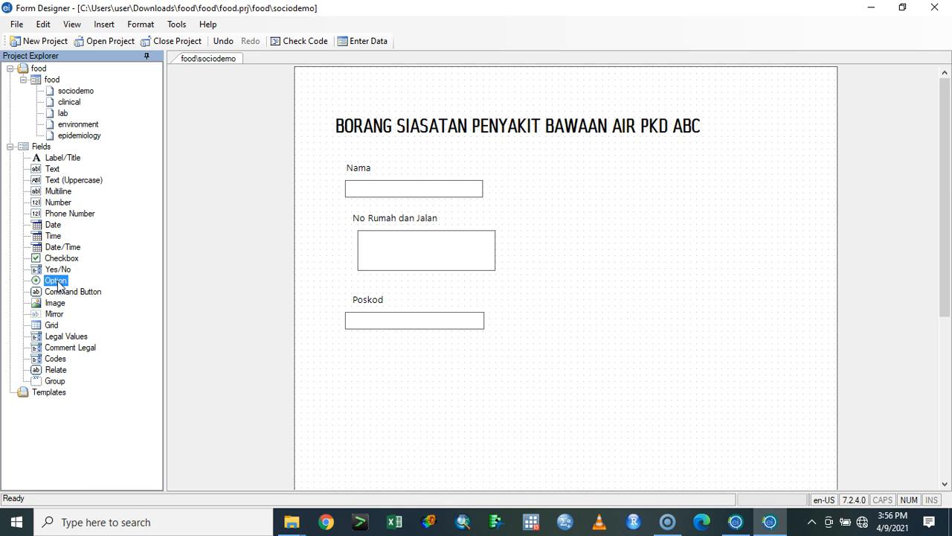
pyautogui.moveTo(58, 285); pyautogui.dragTo(552, 234)
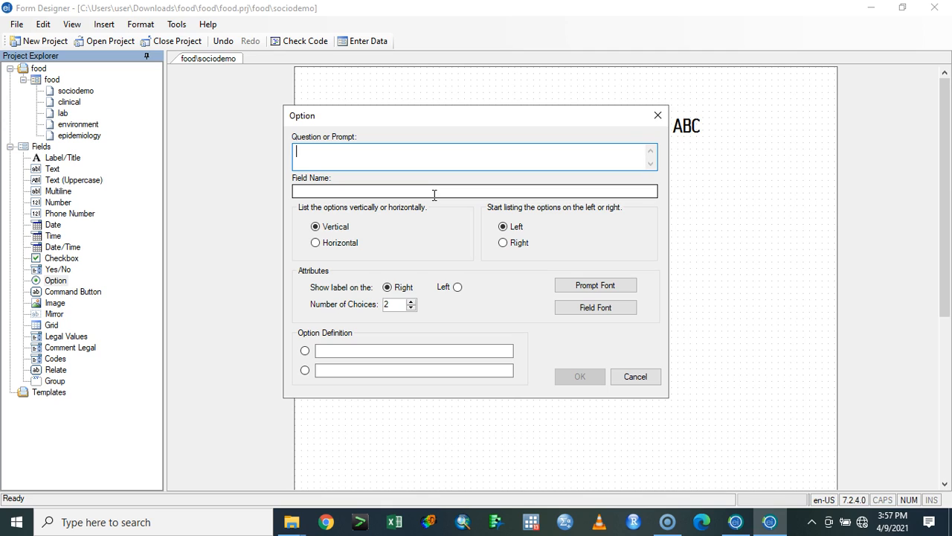
pyautogui.click(363, 158)
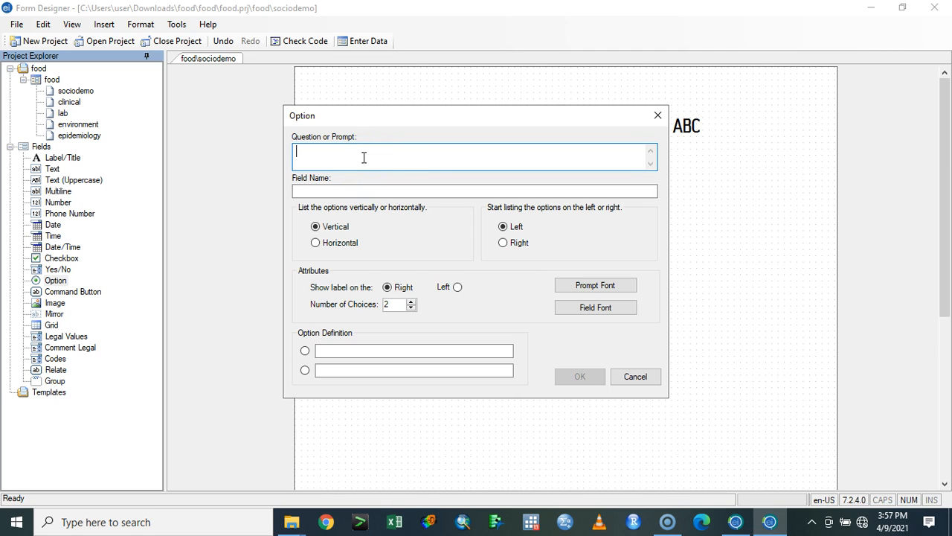
pyautogui.write('Mukim')
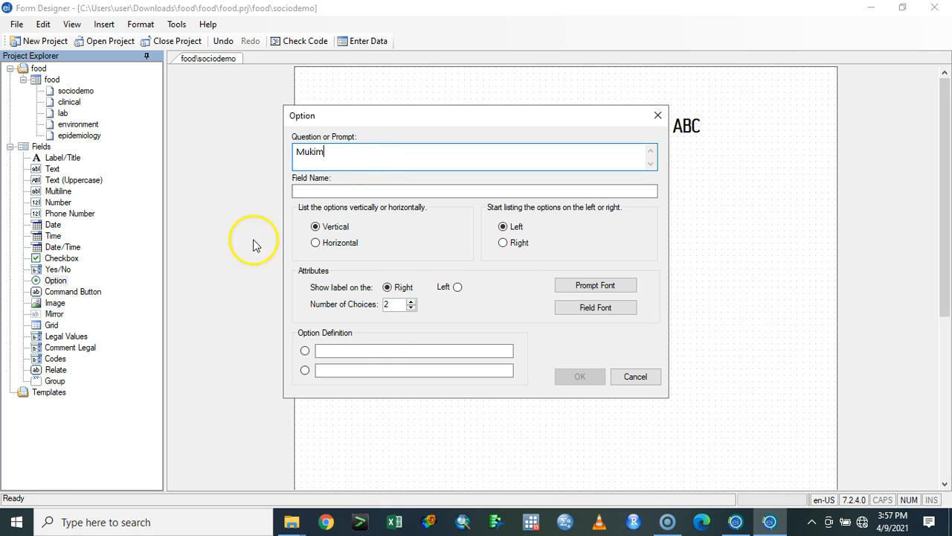
pyautogui.click(411, 301)
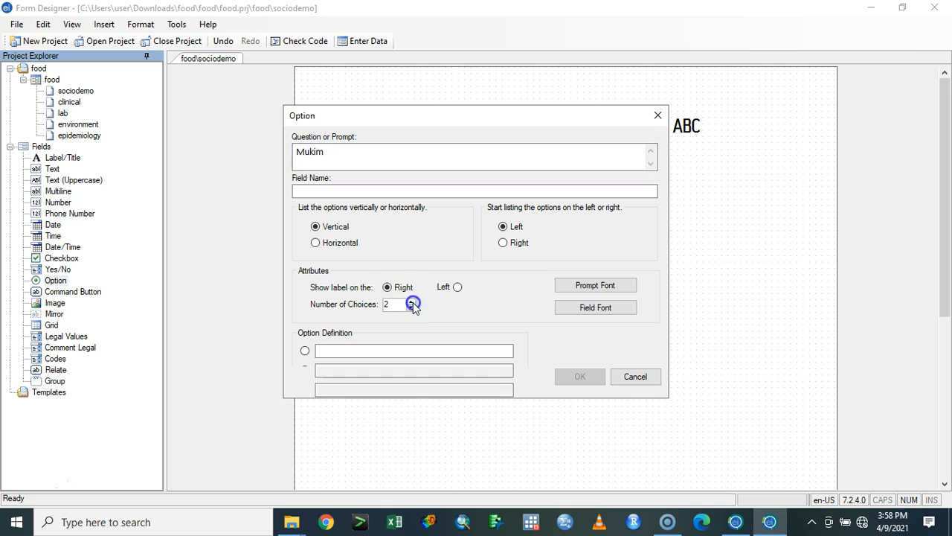
pyautogui.click(411, 302)
# Step: Define the Mukim choices as Lengai, Lemau, Longlai and Longan and add the field to the page
pyautogui.click(407, 352)
pyautogui.write('Lengai')
pyautogui.press('Tab')
pyautogui.write('Lenmau')
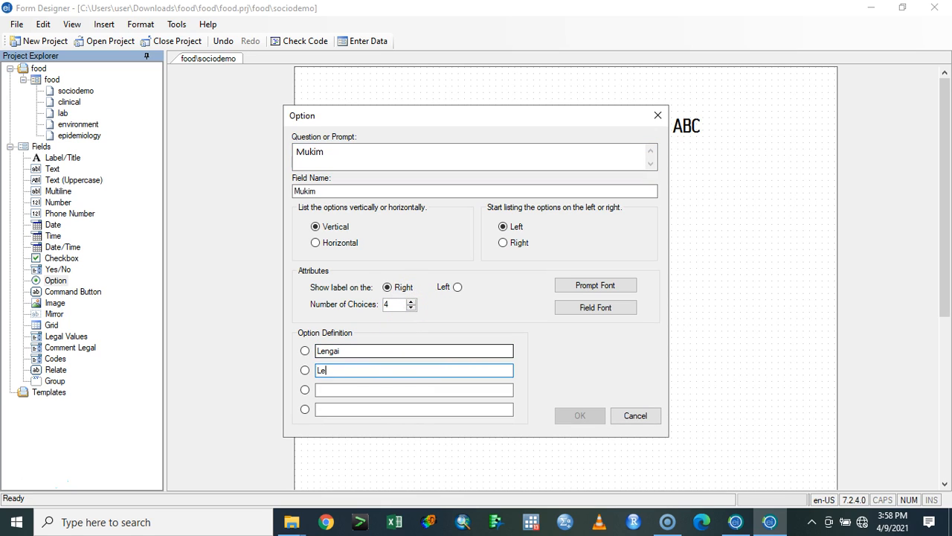
pyautogui.press('Tab')
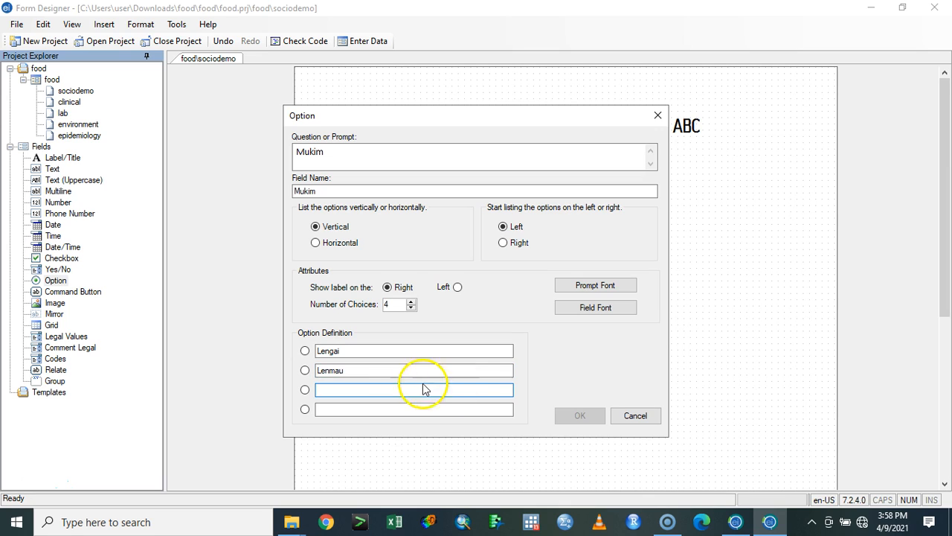
pyautogui.doubleClick(404, 369)
pyautogui.write('Lemau')
pyautogui.press('Tab')
pyautogui.press('Tab')
pyautogui.click(402, 389)
pyautogui.write('Longlai')
pyautogui.press('Tab')
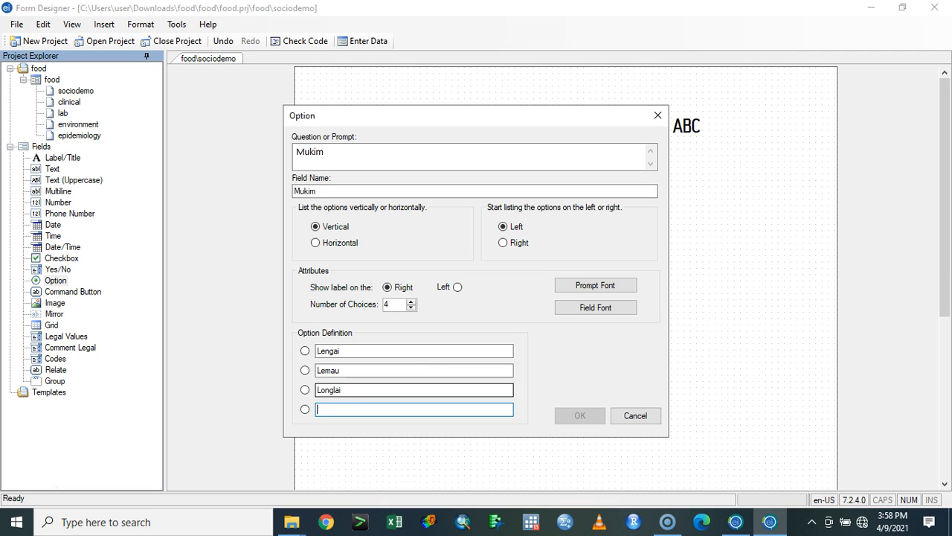
pyautogui.write('Longan')
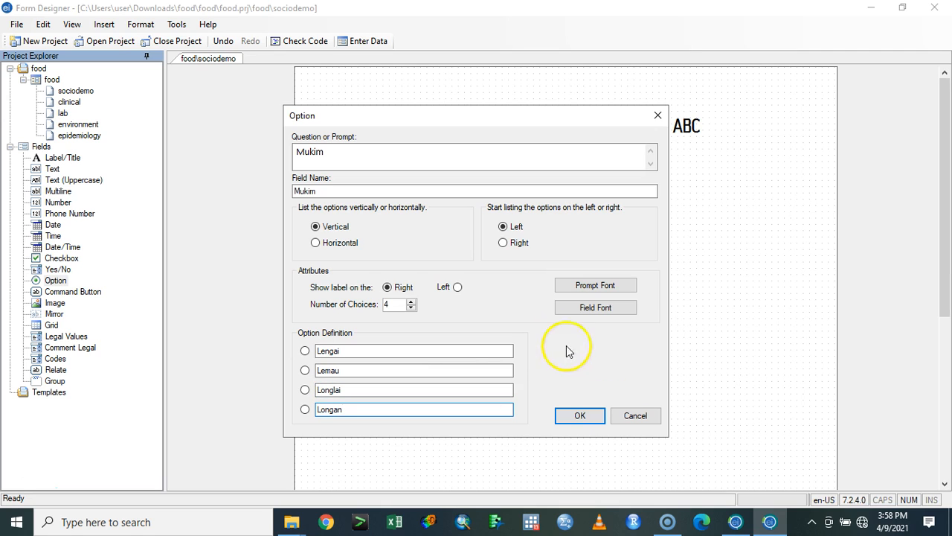
pyautogui.click(580, 418)
# Step: Move the Mukim option group down beside the Poskod field
pyautogui.click(557, 240)
pyautogui.moveTo(557, 241); pyautogui.dragTo(529, 273)
pyautogui.click(493, 269)
# Step: Shift the No Rumah dan Jalan box and prompt left towards the Nama field's left edge
pyautogui.moveTo(448, 269); pyautogui.dragTo(435, 269)
pyautogui.moveTo(415, 222); pyautogui.dragTo(411, 221)
pyautogui.click(488, 351)
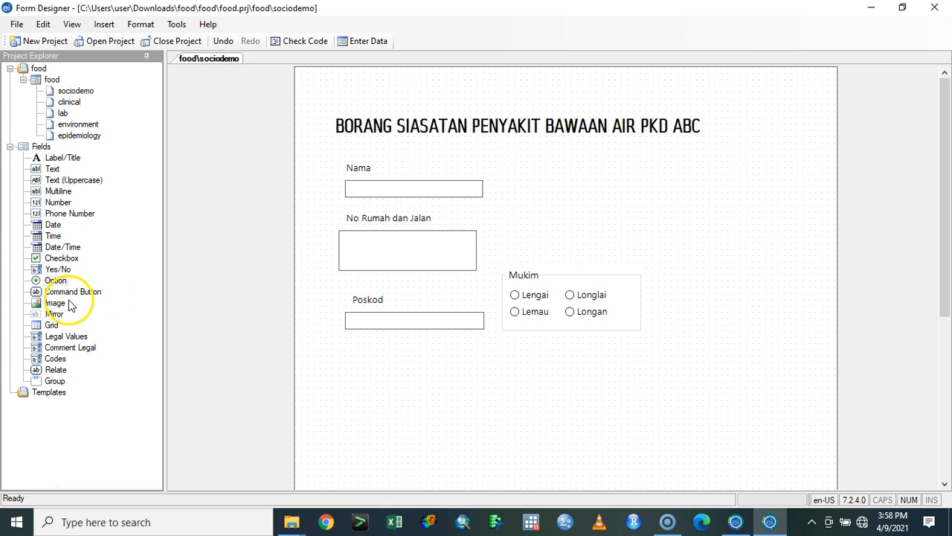
# Step: Add a Phone Number field with the prompt No Mobile and position it above the Mukim group
pyautogui.click(79, 214)
pyautogui.moveTo(79, 216); pyautogui.dragTo(576, 214)
pyautogui.write('No Mobile')
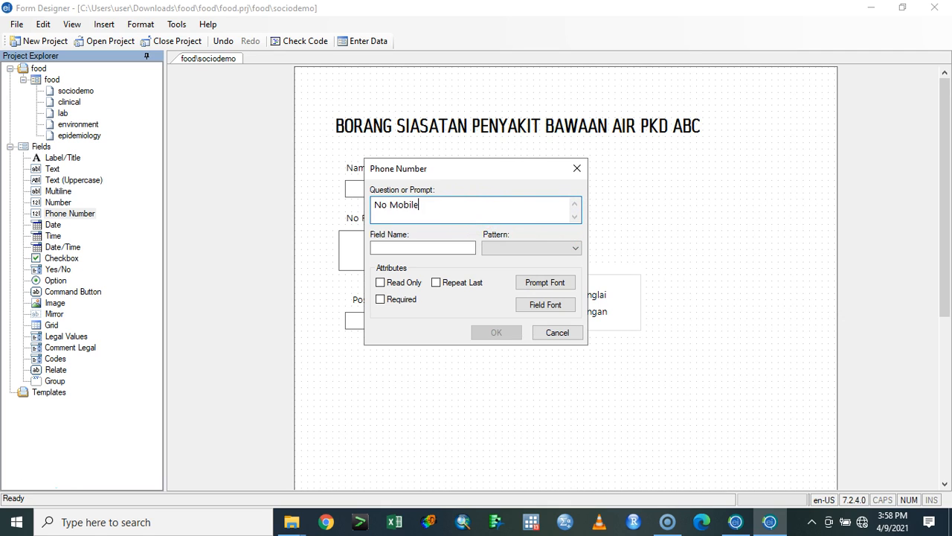
pyautogui.click(440, 246)
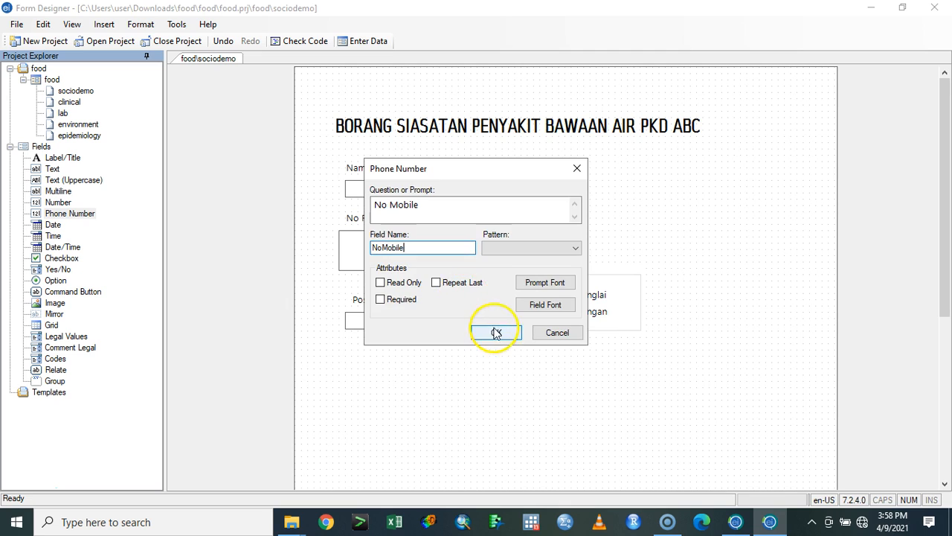
pyautogui.click(493, 332)
pyautogui.click(375, 243)
pyautogui.moveTo(629, 229); pyautogui.dragTo(602, 206)
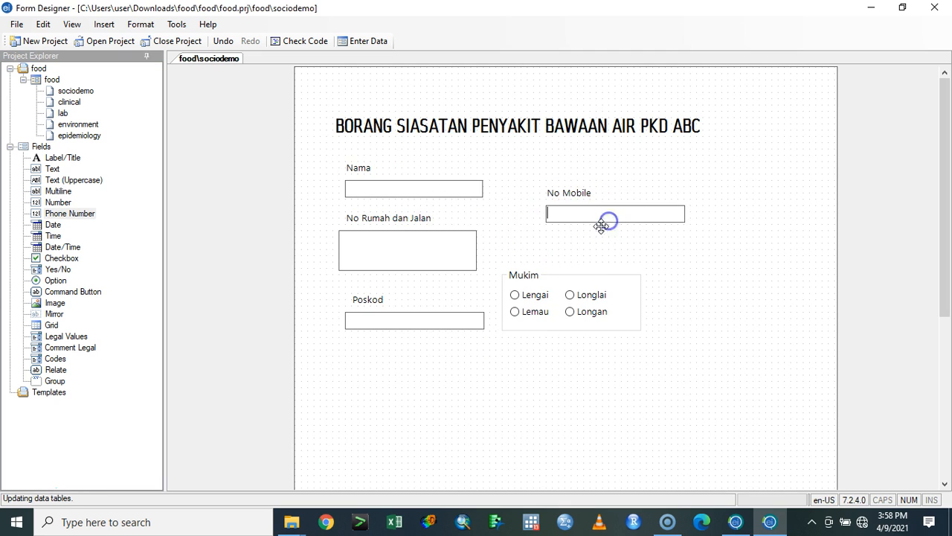
# Step: Add a required Date field with the prompt Tarikh Lahir to the sociodemo page
pyautogui.moveTo(54, 225); pyautogui.dragTo(410, 404)
pyautogui.write('Date o')
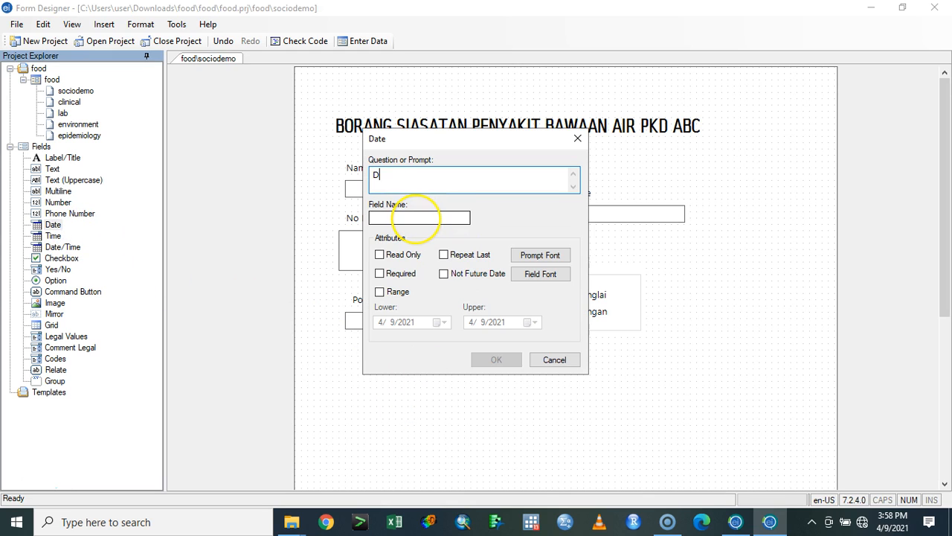
pyautogui.press('BackSpace')
pyautogui.press('BackSpace')
pyautogui.press('BackSpace')
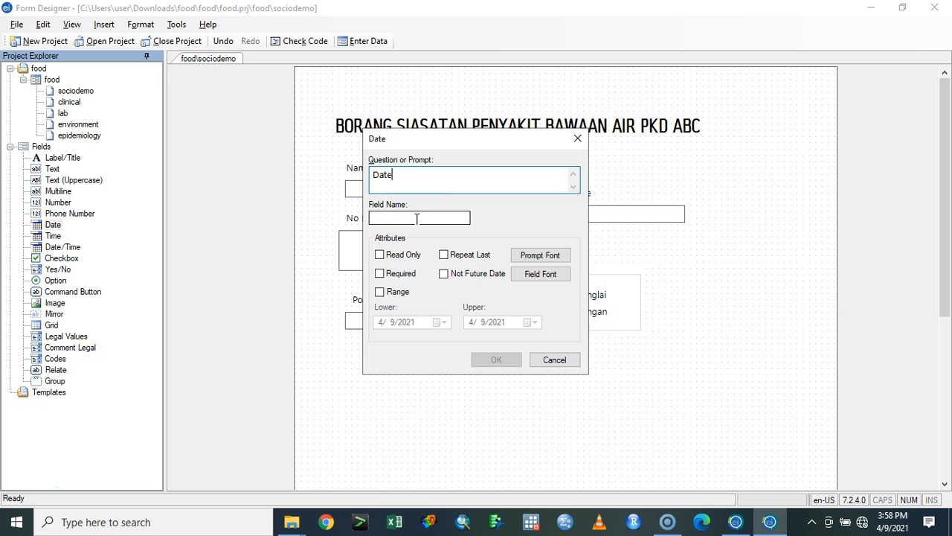
pyautogui.press('BackSpace')
pyautogui.press('BackSpace')
pyautogui.press('BackSpace')
pyautogui.press('BackSpace')
pyautogui.write('Tarikh ')
pyautogui.write('Lat')
pyautogui.write('hit')
pyautogui.press('BackSpace')
pyautogui.write('r')
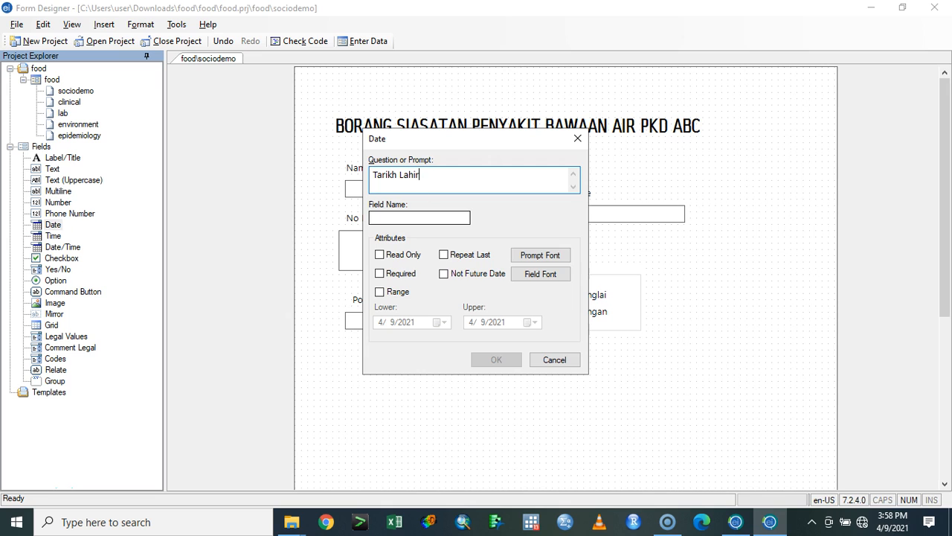
pyautogui.click(390, 273)
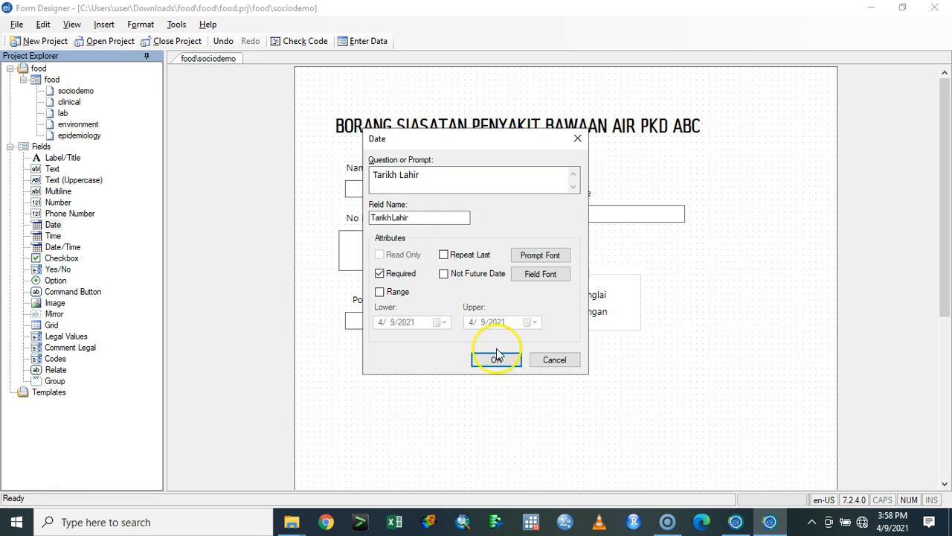
pyautogui.click(497, 359)
# Step: Move the Tarikh Lahir prompt and box up beneath the Poskod field, lined up with its left edge
pyautogui.moveTo(456, 401); pyautogui.dragTo(393, 351)
pyautogui.click(380, 379)
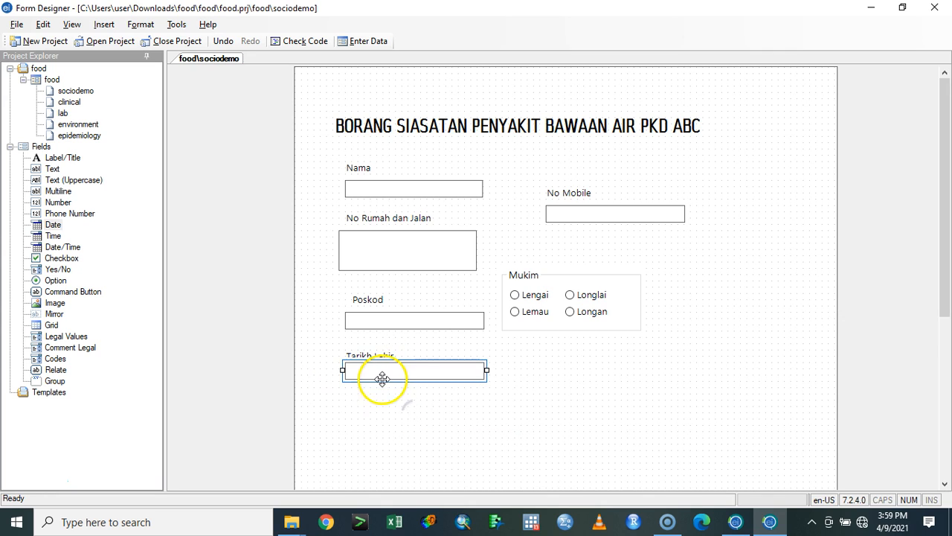
pyautogui.moveTo(384, 376); pyautogui.dragTo(388, 382)
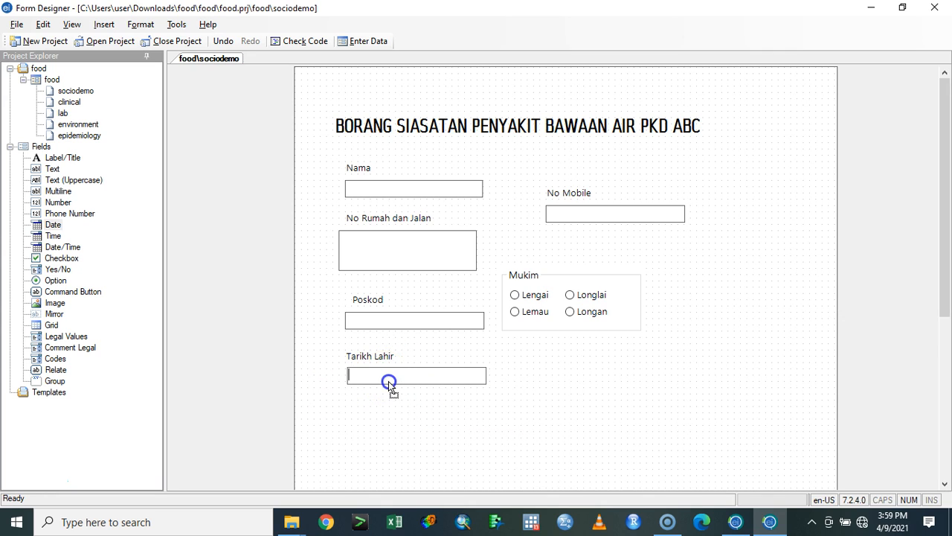
# Step: Try the Range attribute in the Tarikh Lahir field's properties, then switch it off and accept the settings
pyautogui.rightClick(405, 384)
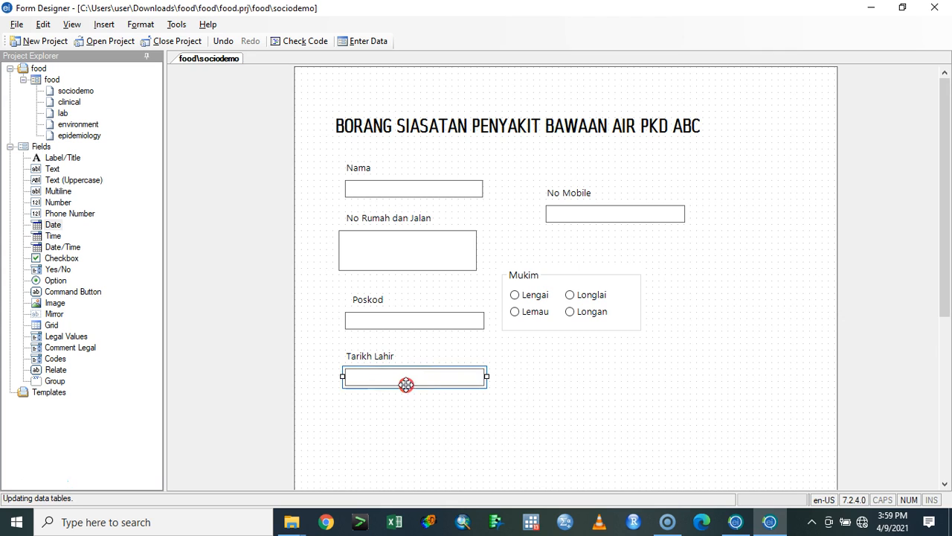
pyautogui.click(430, 394)
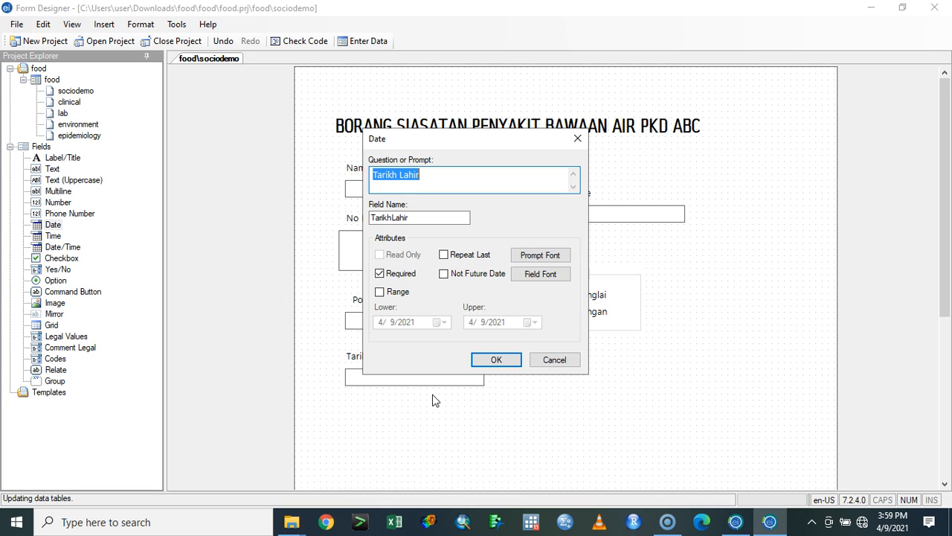
pyautogui.click(402, 294)
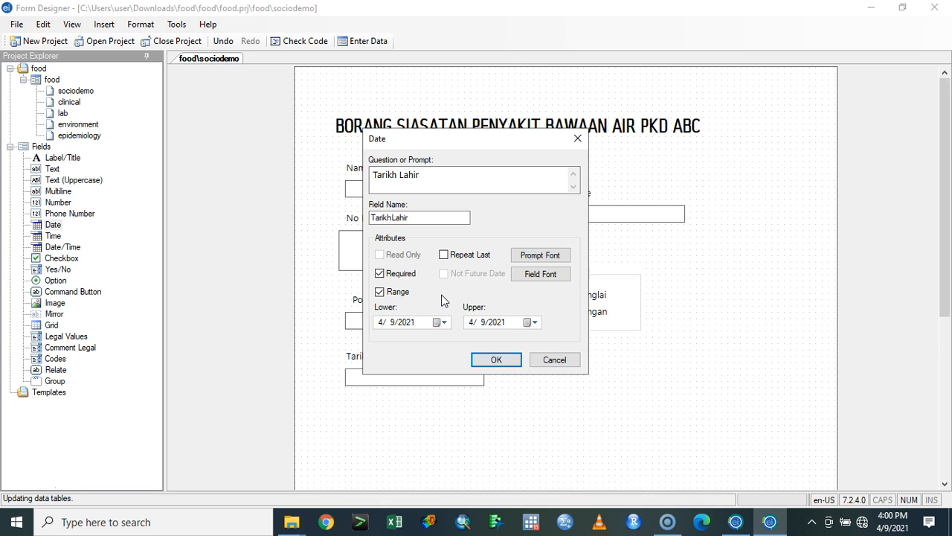
pyautogui.click(395, 296)
pyautogui.click(496, 359)
pyautogui.click(399, 375)
pyautogui.click(426, 406)
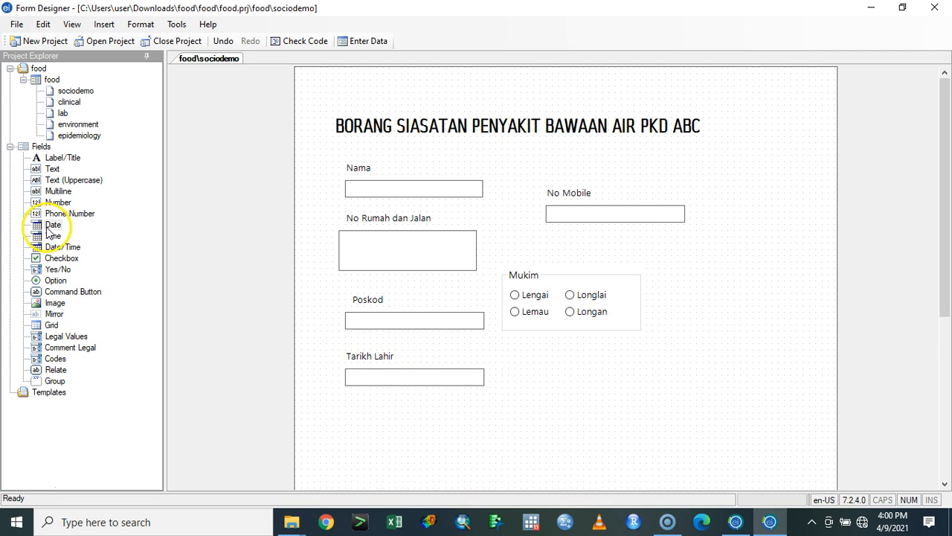
pyautogui.click(82, 215)
pyautogui.click(55, 237)
pyautogui.click(66, 250)
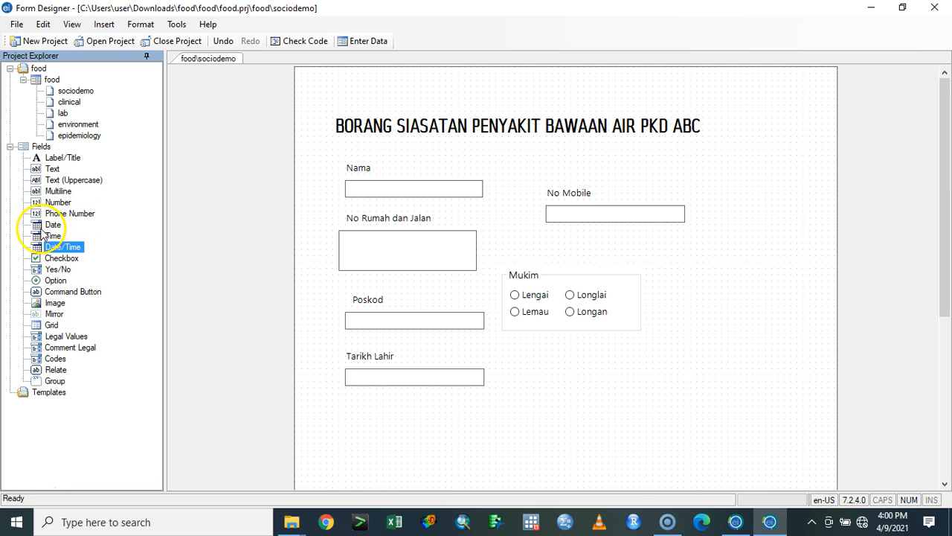
pyautogui.click(52, 258)
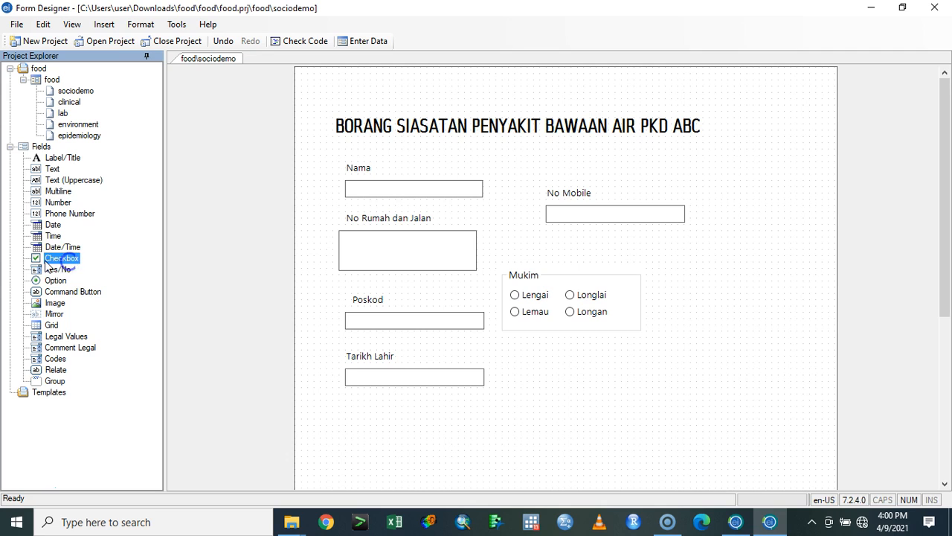
pyautogui.moveTo(54, 259); pyautogui.dragTo(595, 363)
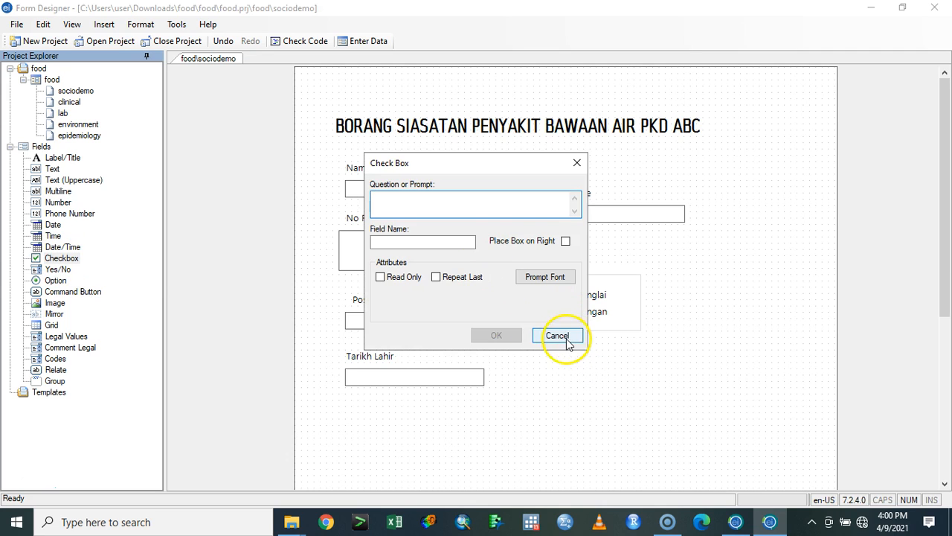
pyautogui.click(558, 337)
pyautogui.click(402, 268)
# Step: Add a Checkbox field with the field name KES and the prompt Status Kesihatan below the Mukim group
pyautogui.moveTo(52, 258); pyautogui.dragTo(580, 382)
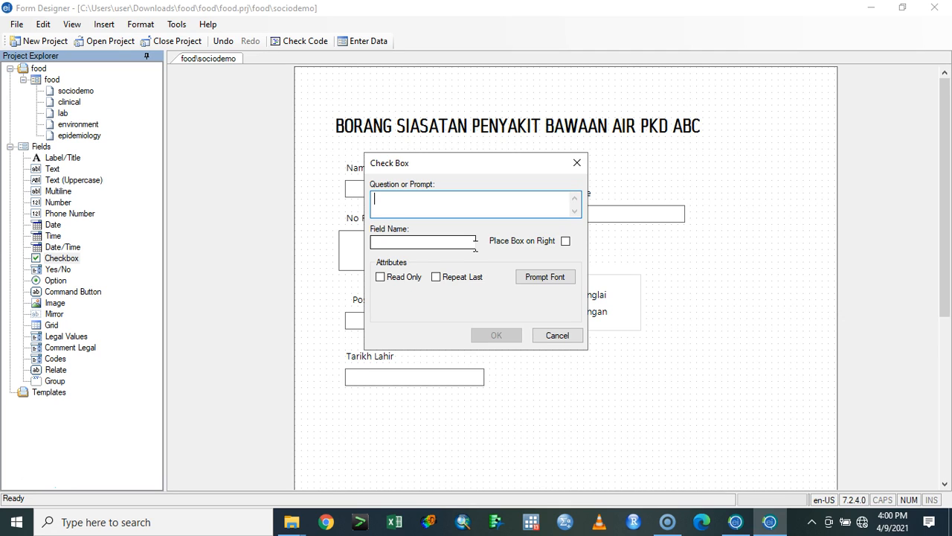
pyautogui.write('KEs')
pyautogui.press('BackSpace')
pyautogui.write('S')
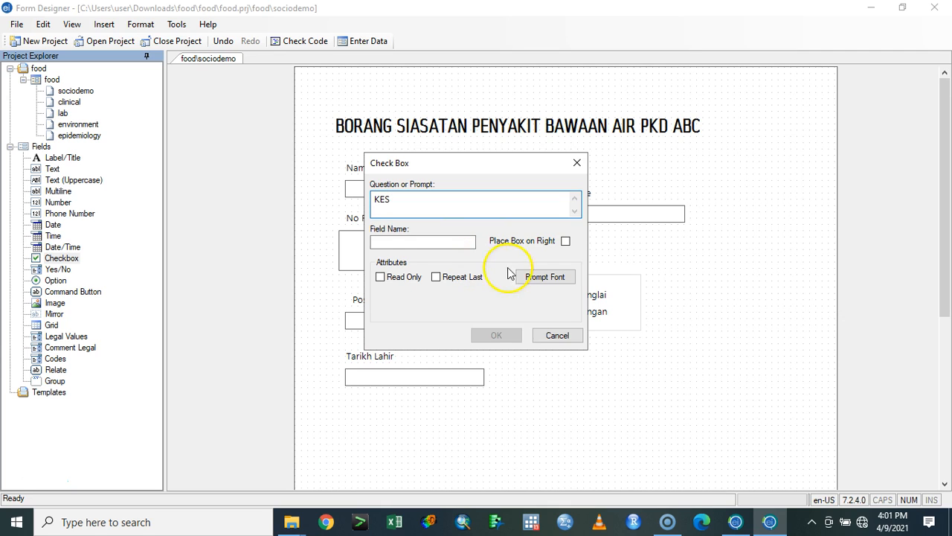
pyautogui.doubleClick(446, 202)
pyautogui.write('Stats')
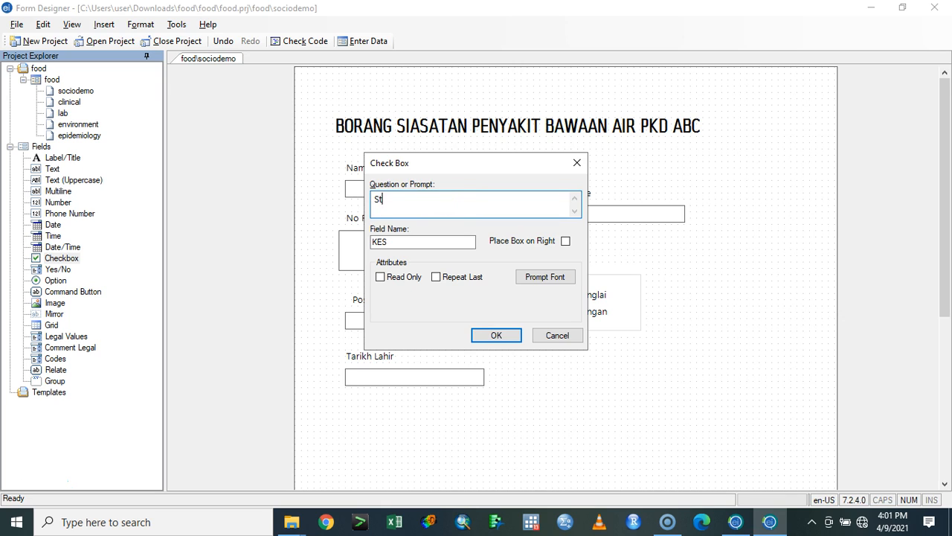
pyautogui.press('BackSpace')
pyautogui.write('us Kesihatan')
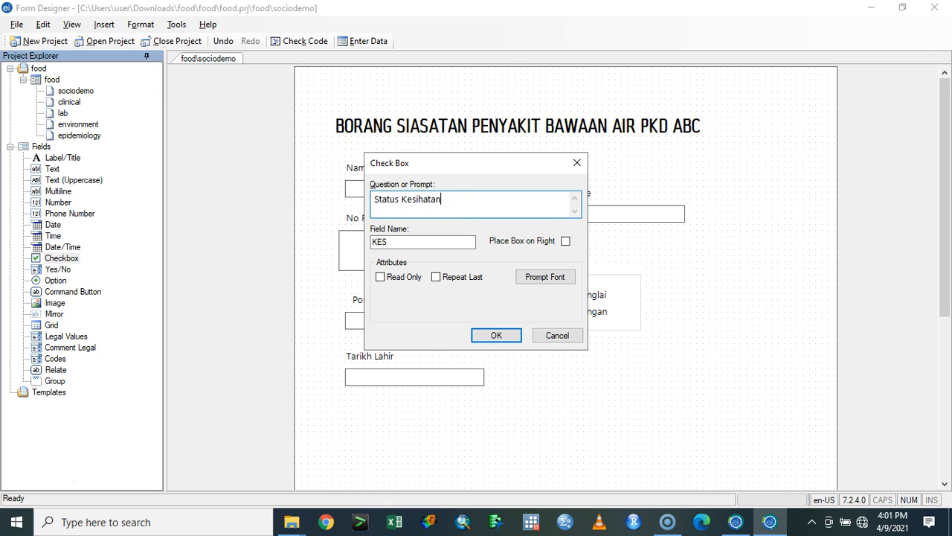
pyautogui.click(496, 335)
pyautogui.moveTo(616, 391); pyautogui.dragTo(591, 376)
# Step: Change the prompt of the Status Kesihatan checkbox to Kes
pyautogui.rightClick(595, 381)
pyautogui.click(606, 385)
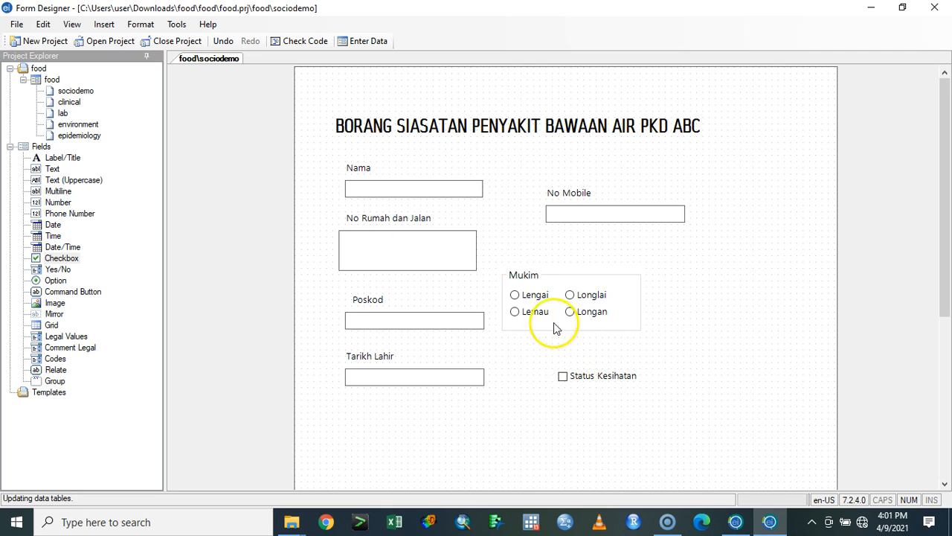
pyautogui.write('Sakit')
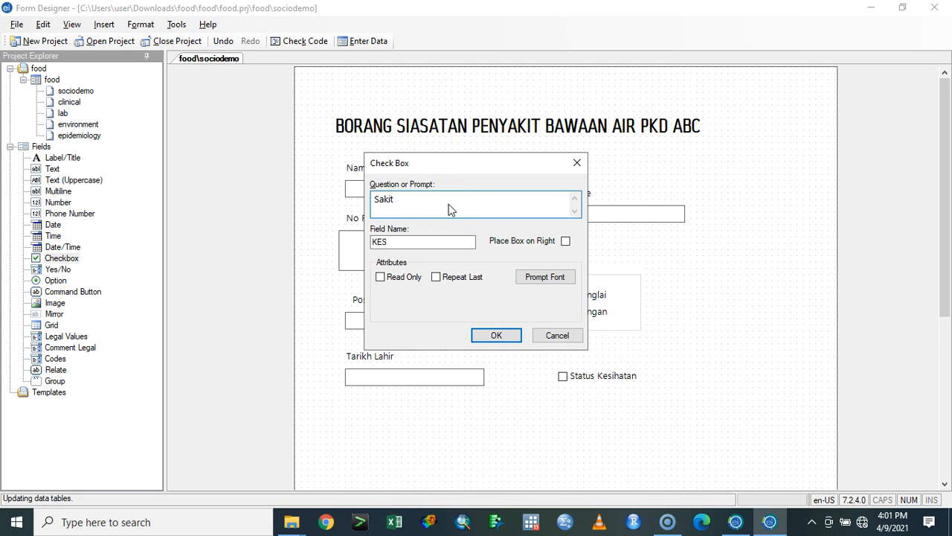
pyautogui.press('BackSpace')
pyautogui.press('BackSpace')
pyautogui.press('BackSpace')
pyautogui.press('BackSpace')
pyautogui.press('BackSpace')
pyautogui.write('Kes')
pyautogui.click(496, 334)
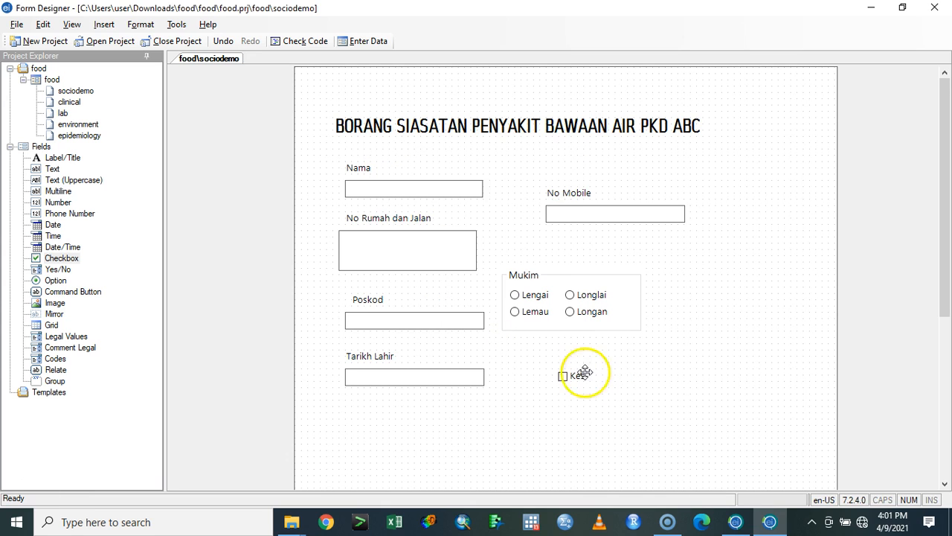
# Step: Copy the Kes checkbox and place the pasted duplicate directly below the original
pyautogui.rightClick(574, 386)
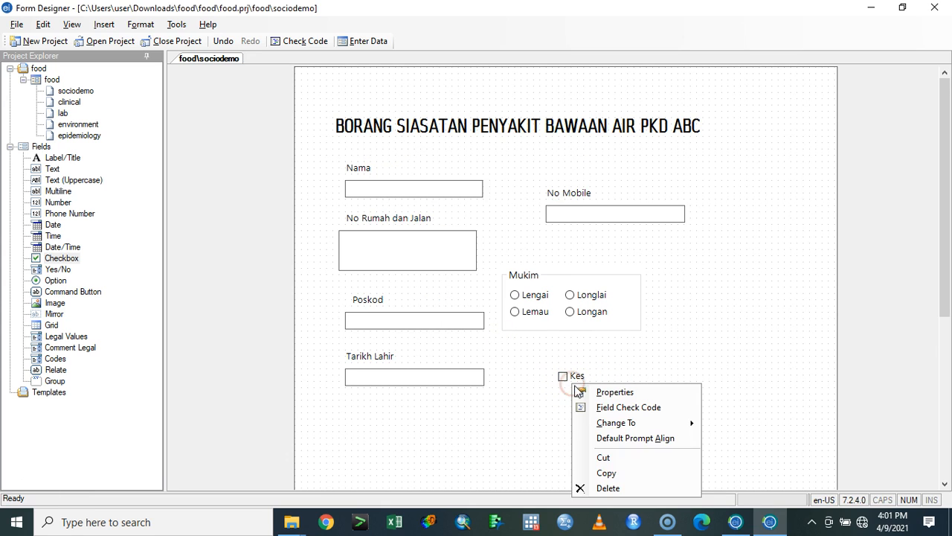
pyautogui.click(607, 472)
pyautogui.rightClick(582, 401)
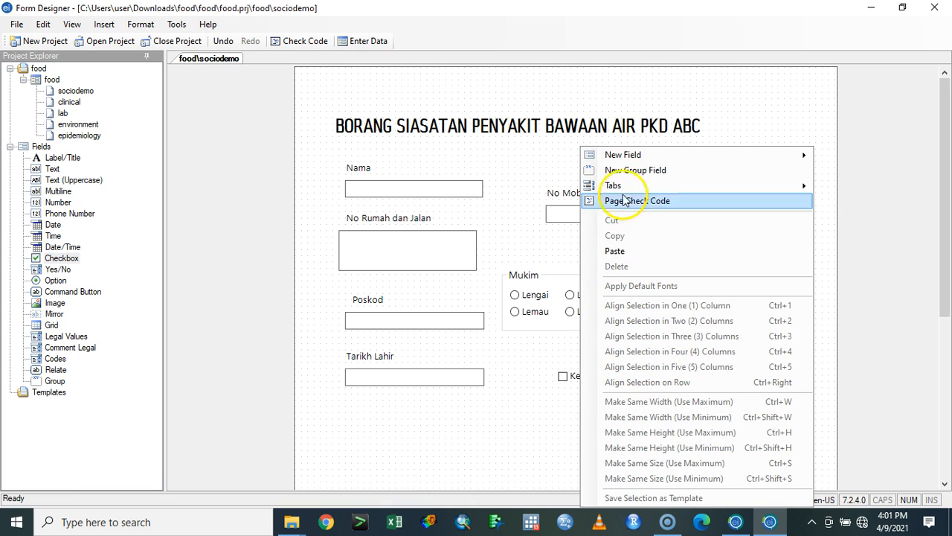
pyautogui.click(616, 250)
pyautogui.moveTo(600, 431); pyautogui.dragTo(580, 396)
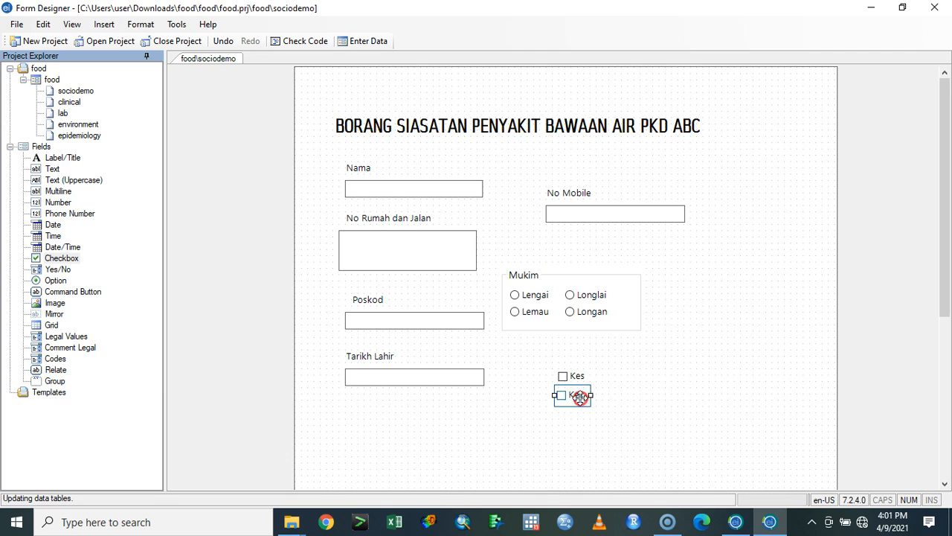
# Step: Change the prompt of the lower duplicate checkbox to Kawalan
pyautogui.rightClick(580, 397)
pyautogui.click(638, 400)
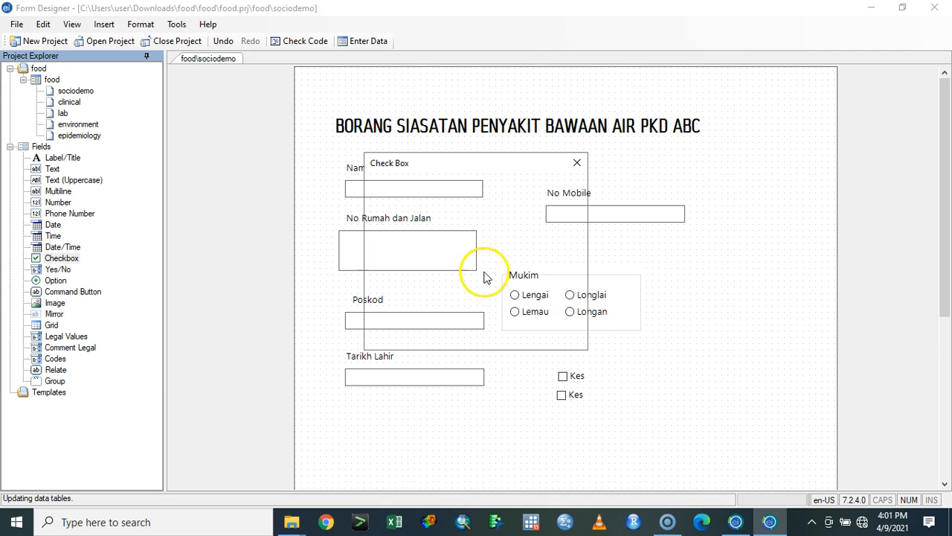
pyautogui.write('Kawalan')
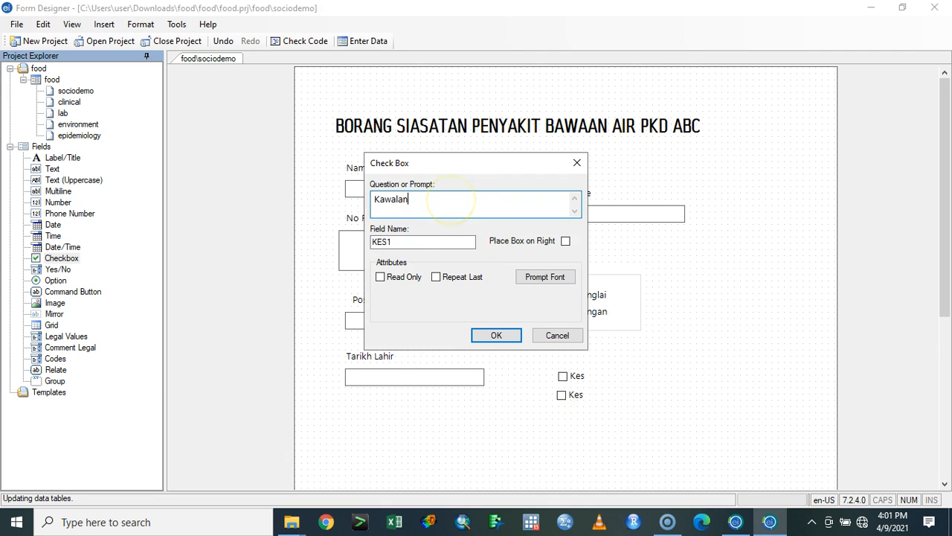
pyautogui.click(494, 335)
# Step: Try to line up the Kes checkbox with the Kawalan checkbox below it
pyautogui.click(570, 397)
pyautogui.moveTo(573, 381); pyautogui.dragTo(569, 381)
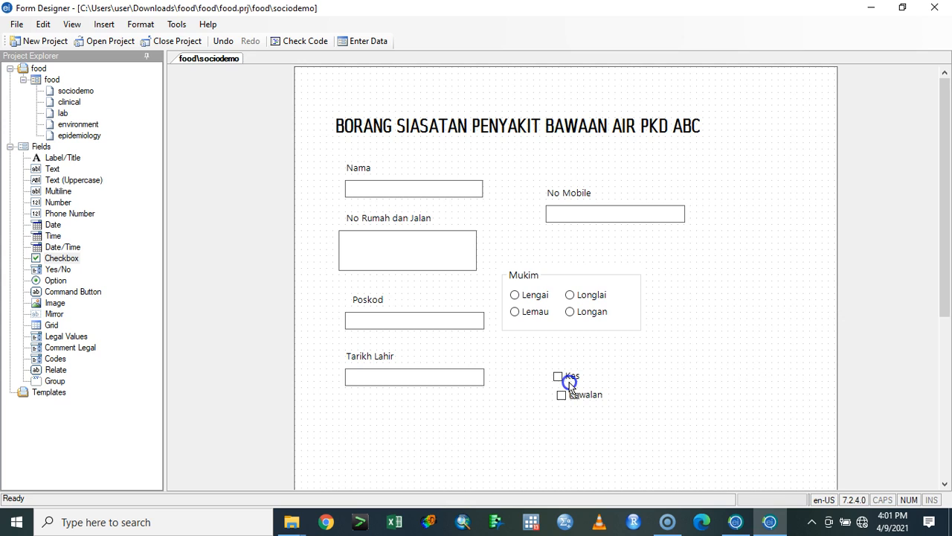
pyautogui.moveTo(569, 382); pyautogui.dragTo(638, 430)
pyautogui.click(588, 397)
pyautogui.click(596, 395)
pyautogui.click(577, 407)
pyautogui.click(574, 397)
# Step: Delete the Kawalan and Kes checkboxes from the page
pyautogui.rightClick(588, 399)
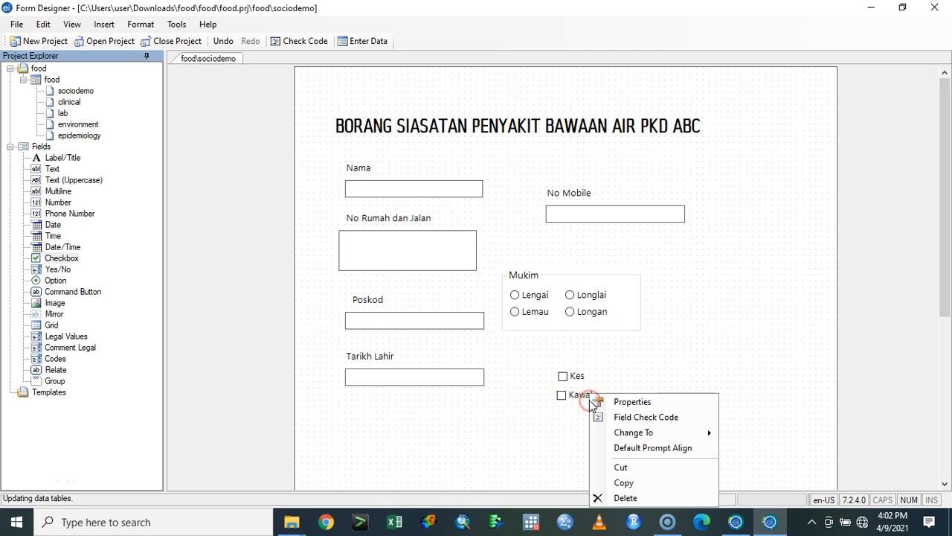
pyautogui.click(634, 497)
pyautogui.click(579, 377)
pyautogui.rightClick(579, 376)
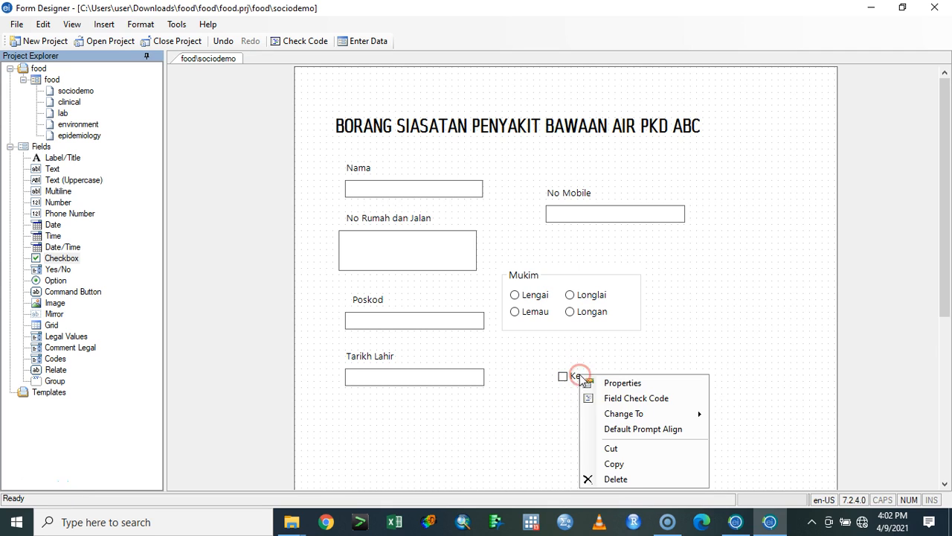
pyautogui.click(615, 479)
# Step: Add a checkbox field with the prompt Pagi below the Tarikh Lahir field
pyautogui.click(53, 281)
pyautogui.moveTo(54, 281); pyautogui.dragTo(423, 434)
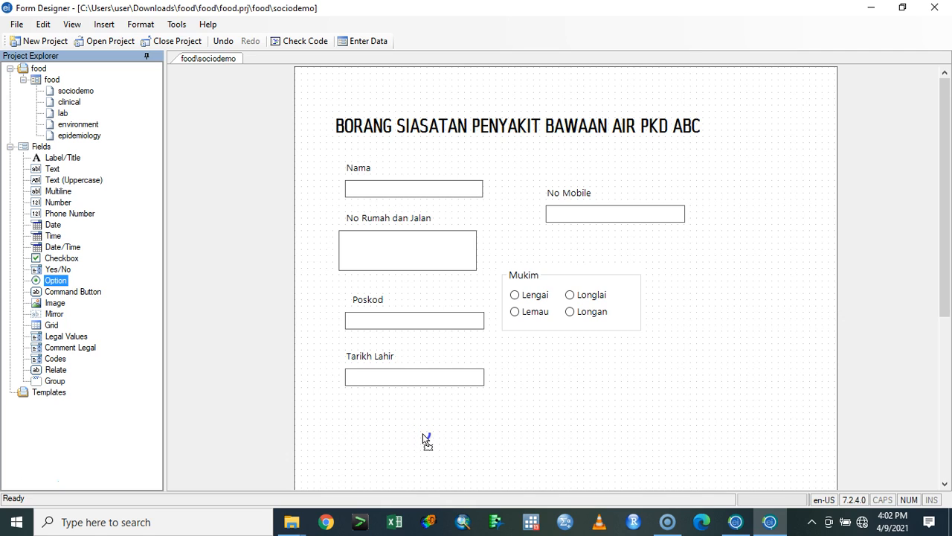
pyautogui.moveTo(422, 433); pyautogui.dragTo(423, 433)
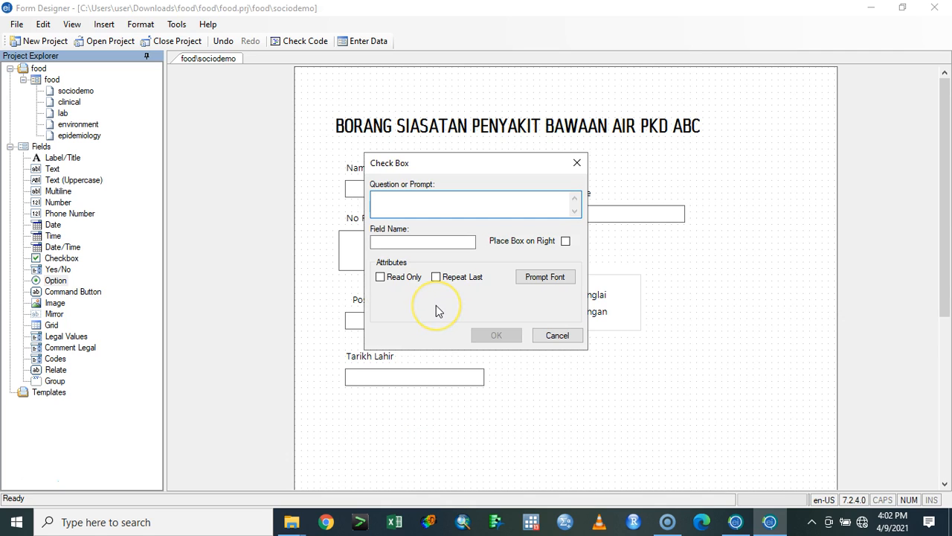
pyautogui.write('Pagi')
pyautogui.click(468, 241)
pyautogui.click(496, 334)
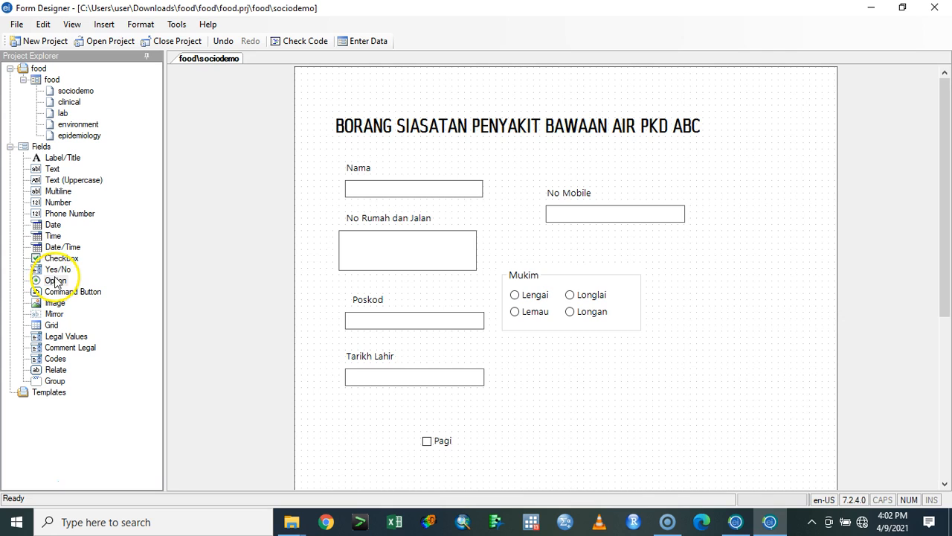
# Step: Add a checkbox field with the prompt Tengahari between the Tarikh Lahir field and the Pagi checkbox
pyautogui.moveTo(58, 279); pyautogui.dragTo(437, 407)
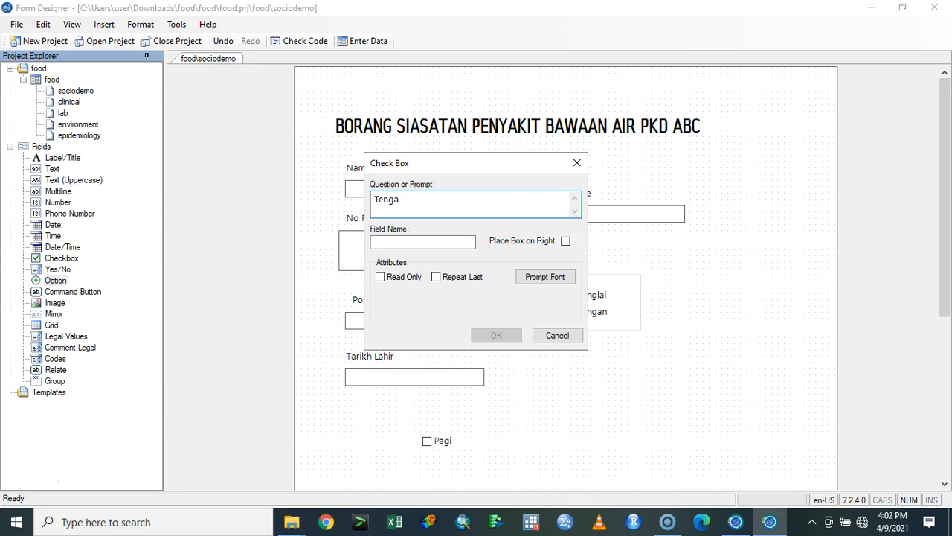
pyautogui.click(432, 243)
pyautogui.click(495, 335)
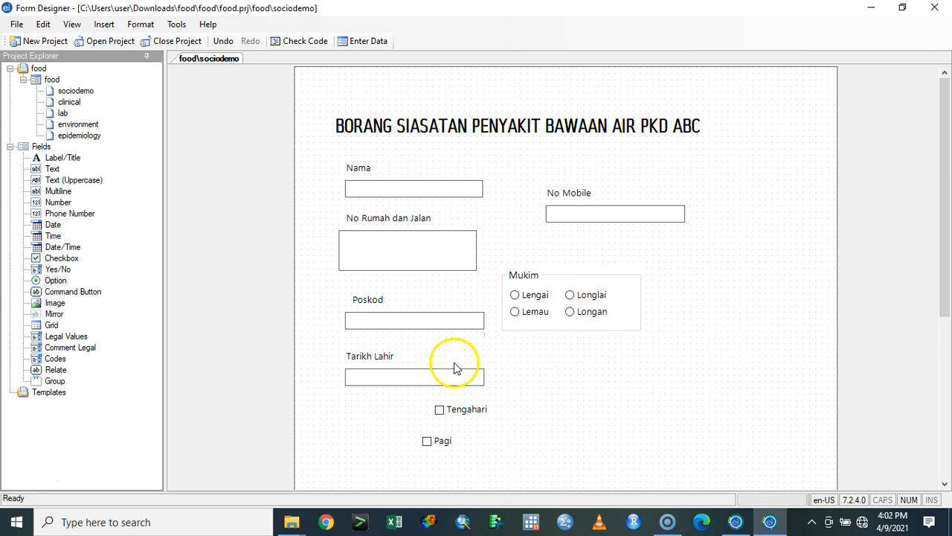
pyautogui.moveTo(56, 280); pyautogui.dragTo(419, 424)
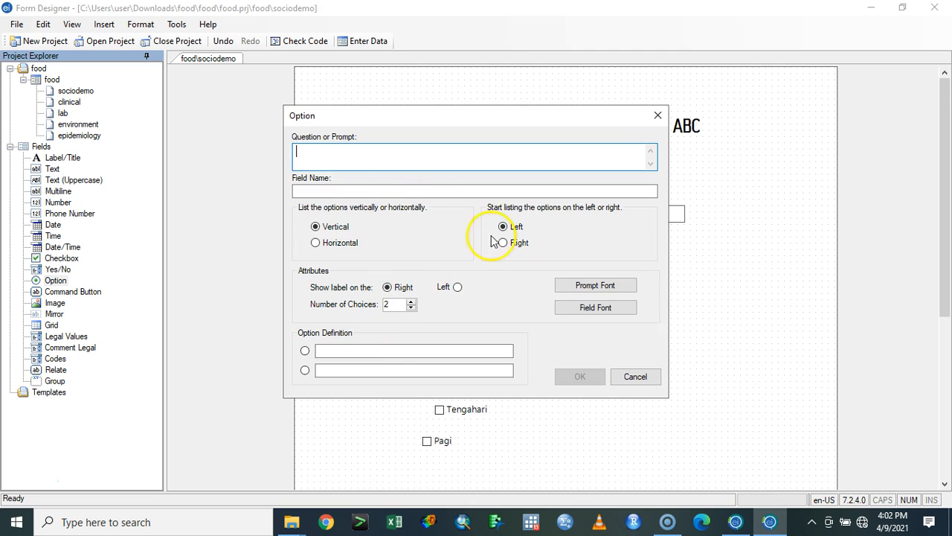
pyautogui.click(634, 377)
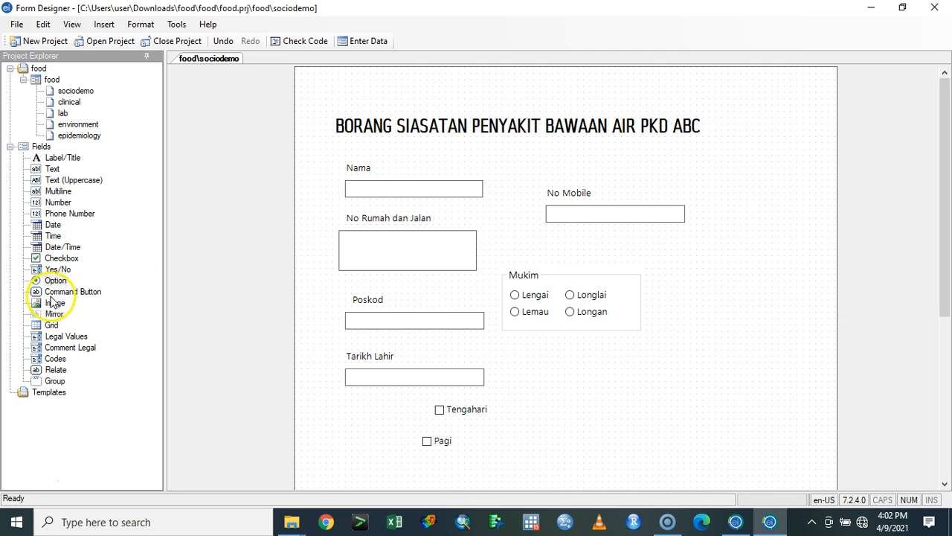
# Step: Add a checkbox field with the prompt Malam beside the Pagi checkbox
pyautogui.click(51, 261)
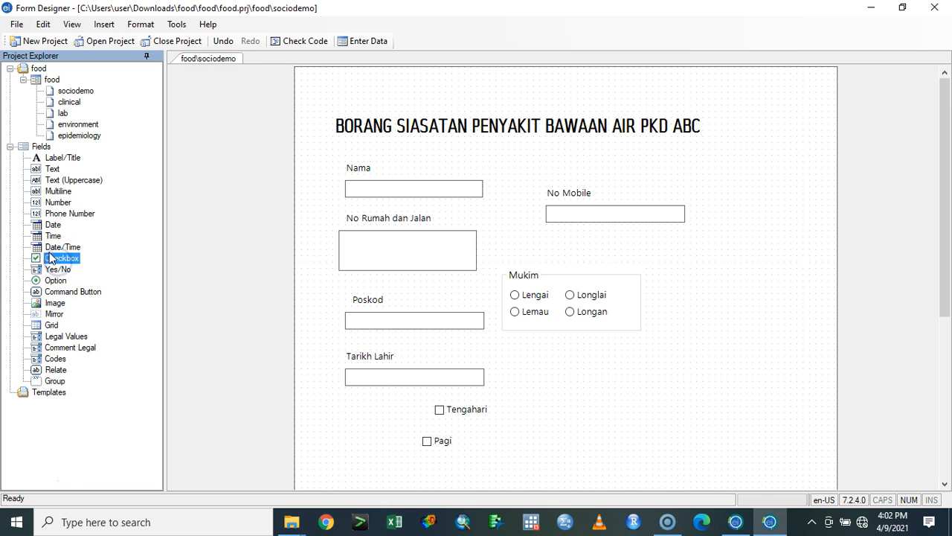
pyautogui.moveTo(64, 258); pyautogui.dragTo(505, 421)
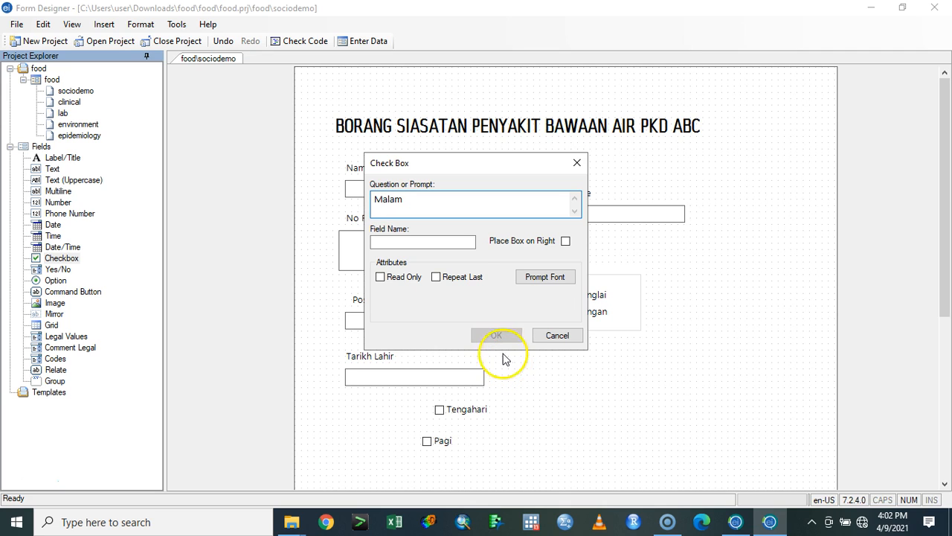
pyautogui.click(457, 243)
pyautogui.click(488, 334)
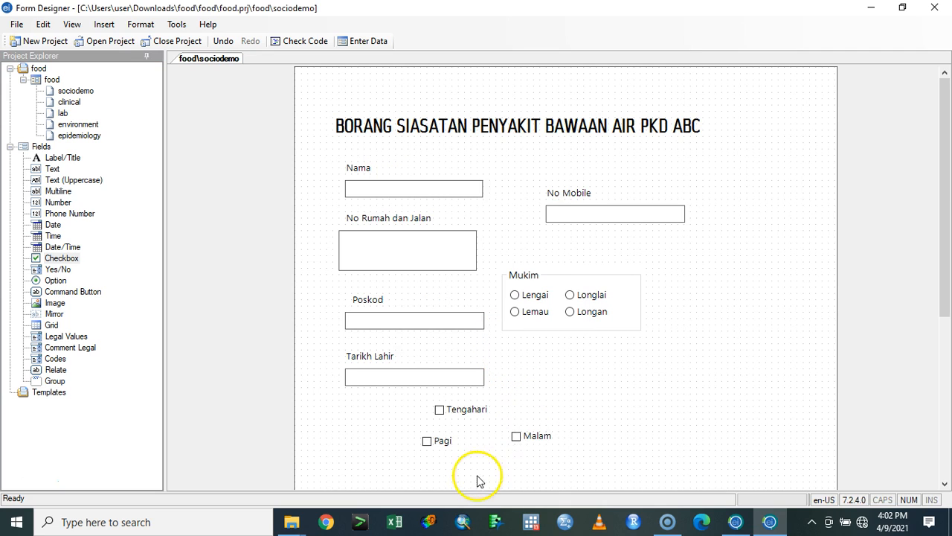
# Step: Arrange the Pagi, Tengahari and Malam checkboxes in one horizontal row below the Tarikh Lahir field
pyautogui.click(444, 442)
pyautogui.moveTo(433, 442); pyautogui.dragTo(381, 439)
pyautogui.moveTo(459, 408); pyautogui.dragTo(466, 438)
pyautogui.moveTo(536, 436); pyautogui.dragTo(538, 440)
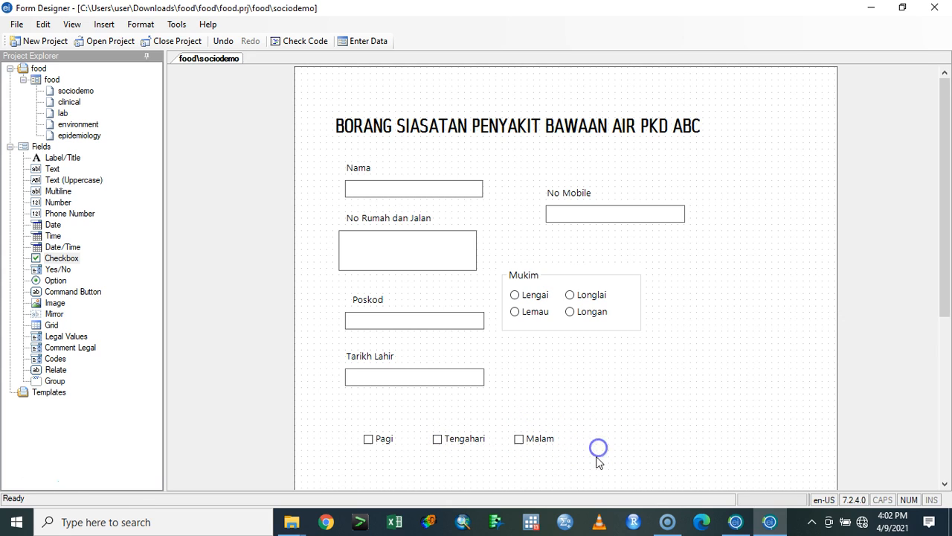
pyautogui.click(444, 441)
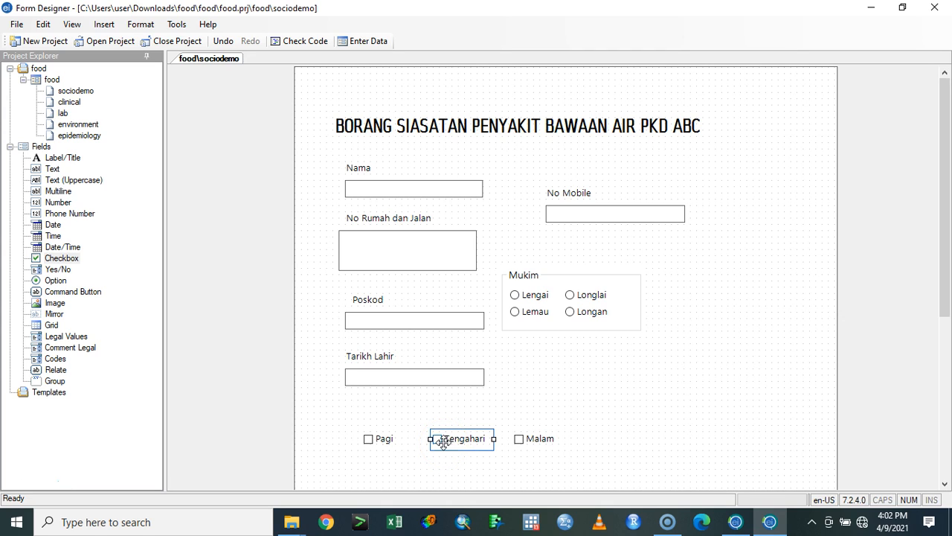
# Step: Add a group field with the prompt Status Makan di Asrama around the three meal checkboxes
pyautogui.click(56, 381)
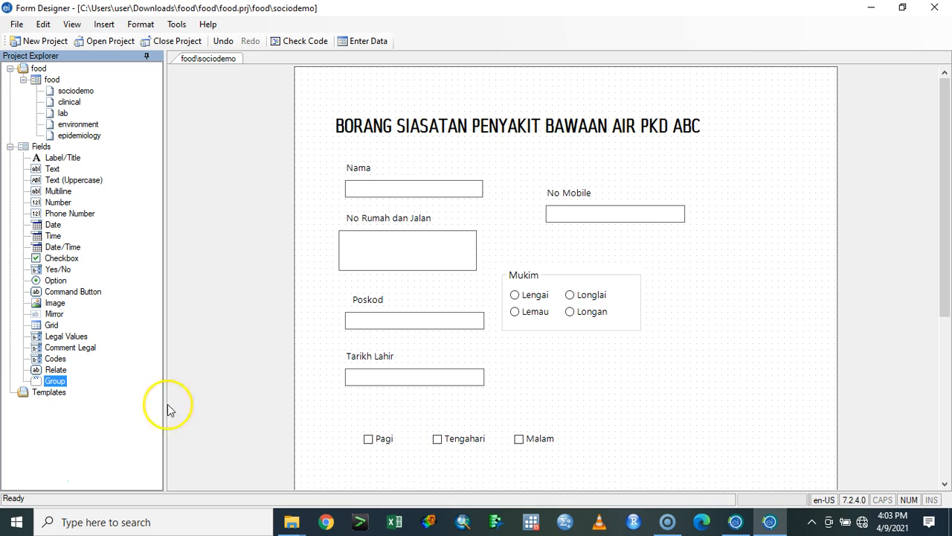
pyautogui.moveTo(56, 381); pyautogui.dragTo(435, 404)
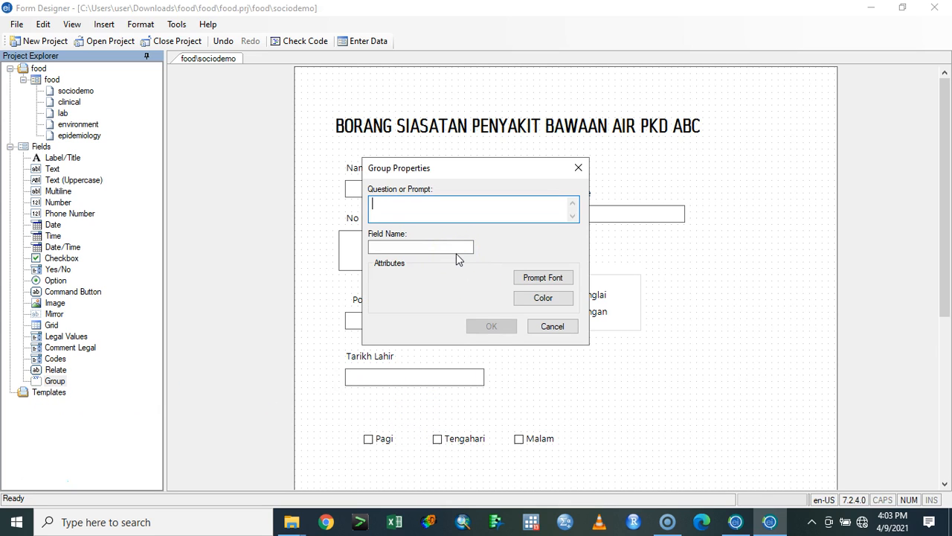
pyautogui.write('Status Makan di Asrama')
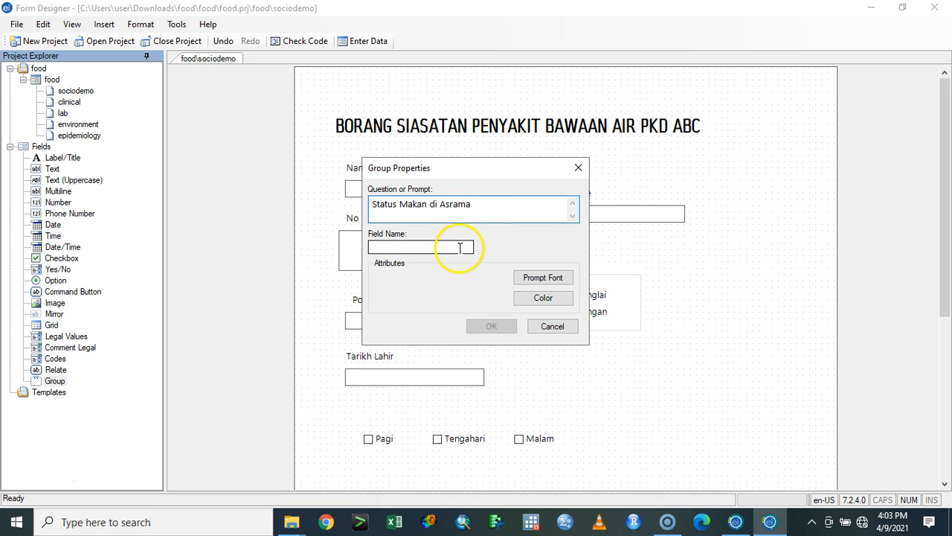
pyautogui.click(459, 248)
pyautogui.click(491, 326)
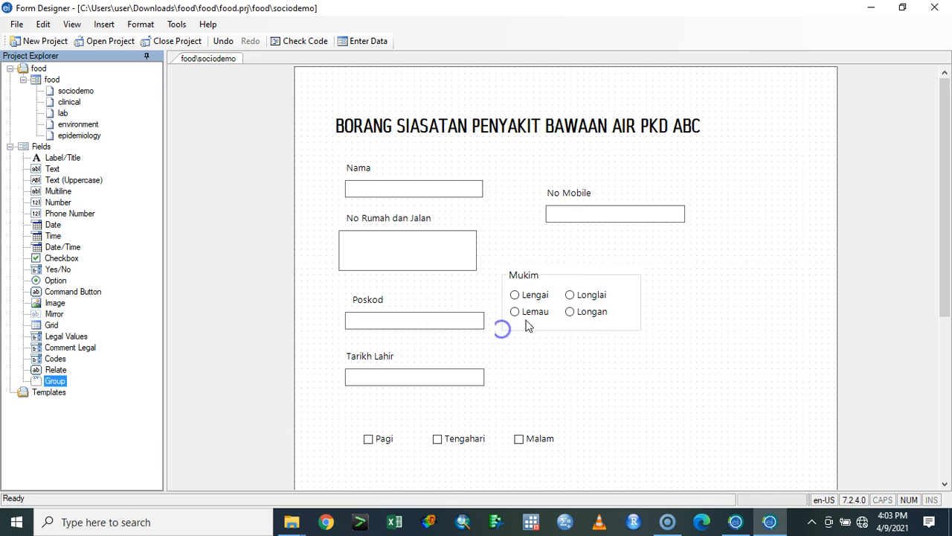
# Step: Fit the Status Makan di Asrama group around its checkboxes and line them up in the order Pagi, Malam, Tengahari
pyautogui.scroll(-3, 584, 414)
pyautogui.moveTo(549, 297)
pyautogui.mouseDown()
pyautogui.moveTo(459, 311)
pyautogui.moveTo(461, 297)
pyautogui.moveTo(548, 313)
pyautogui.mouseUp()
pyautogui.click(478, 293)
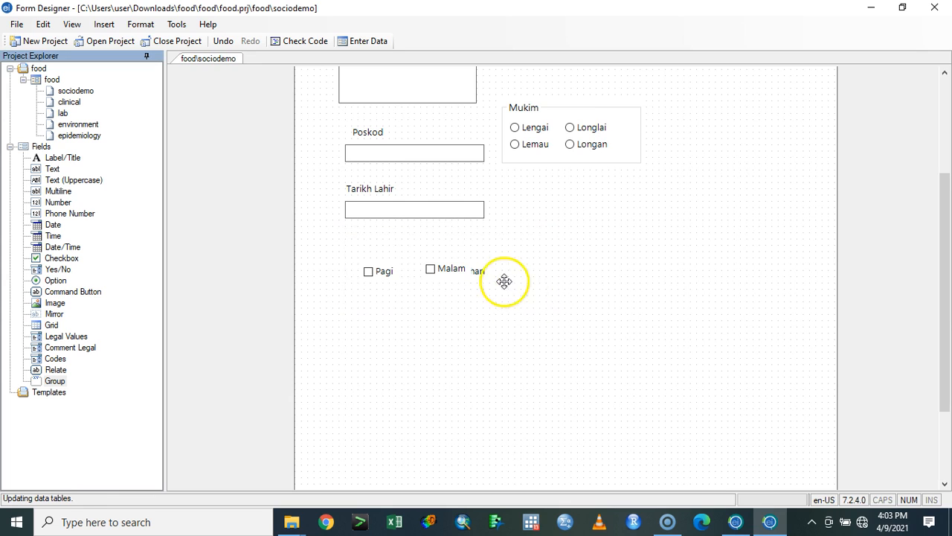
pyautogui.moveTo(535, 272); pyautogui.dragTo(533, 274)
pyautogui.moveTo(441, 273); pyautogui.dragTo(441, 276)
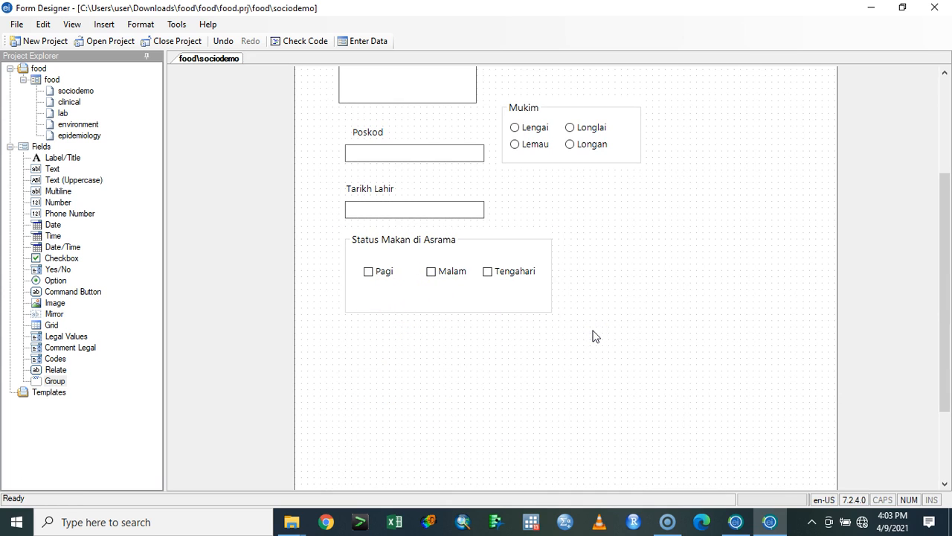
pyautogui.click(419, 300)
pyautogui.click(384, 275)
pyautogui.click(365, 300)
pyautogui.click(194, 351)
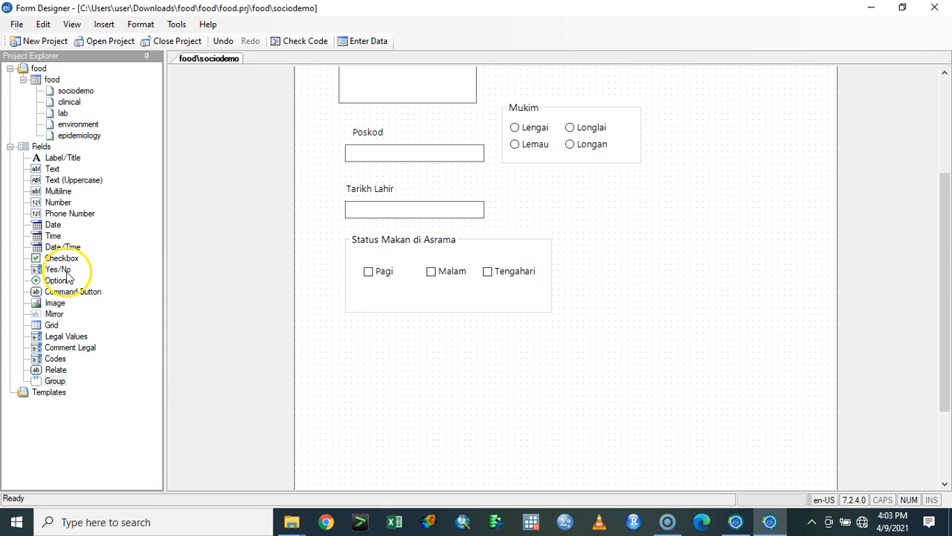
# Step: Add a required Yes/No field with the prompt Minum dari Water Dispensor below the Status Makan di Asrama group
pyautogui.click(55, 271)
pyautogui.moveTo(54, 275); pyautogui.dragTo(449, 357)
pyautogui.click(448, 219)
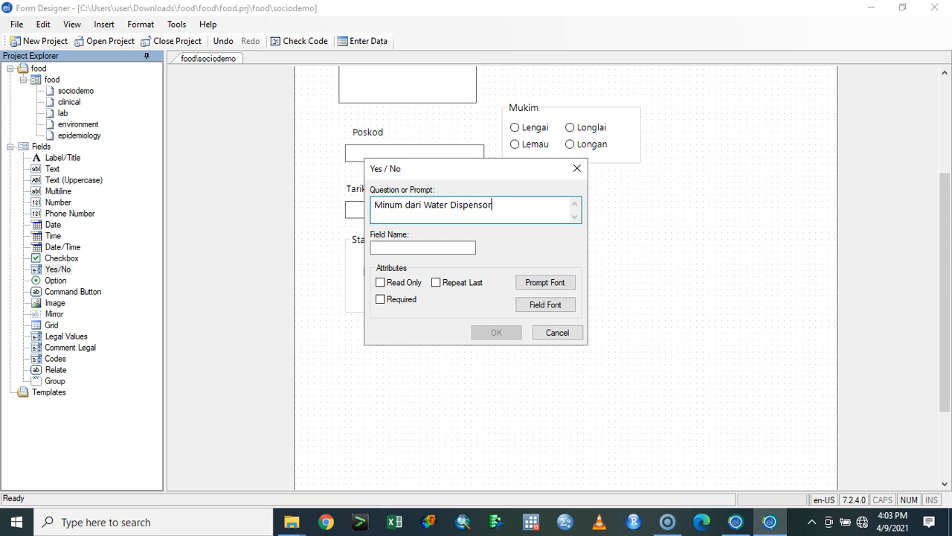
pyautogui.click(391, 299)
pyautogui.click(494, 332)
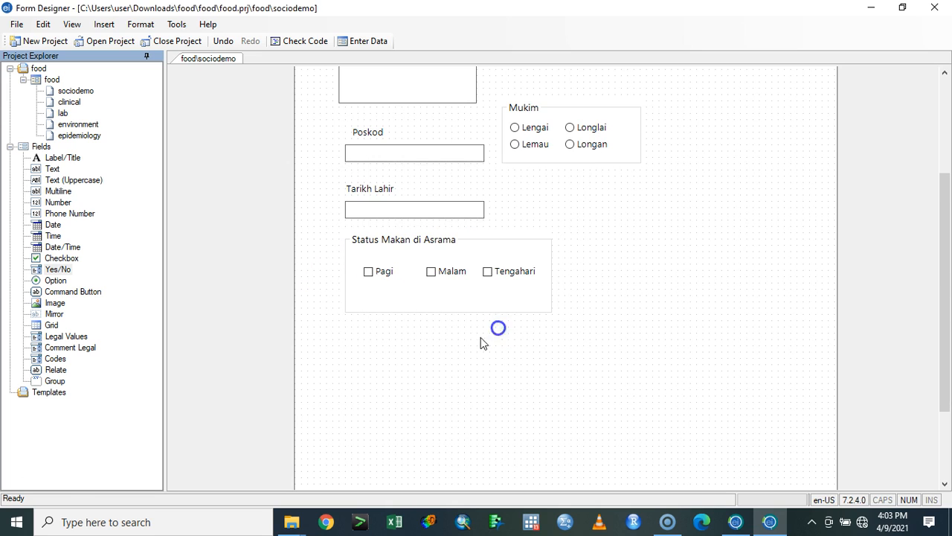
# Step: Move the Minum dari Water Dispensor field's input box under its prompt, aligned with the Tarikh Lahir field
pyautogui.click(552, 363)
pyautogui.moveTo(557, 359); pyautogui.dragTo(464, 357)
pyautogui.scroll(1, 448, 332)
pyautogui.scroll(-1, 449, 340)
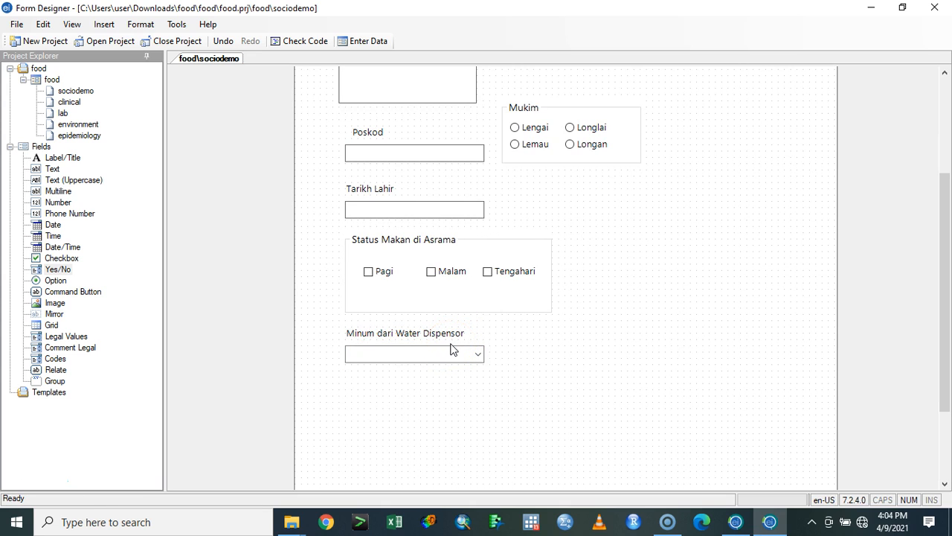
pyautogui.click(70, 292)
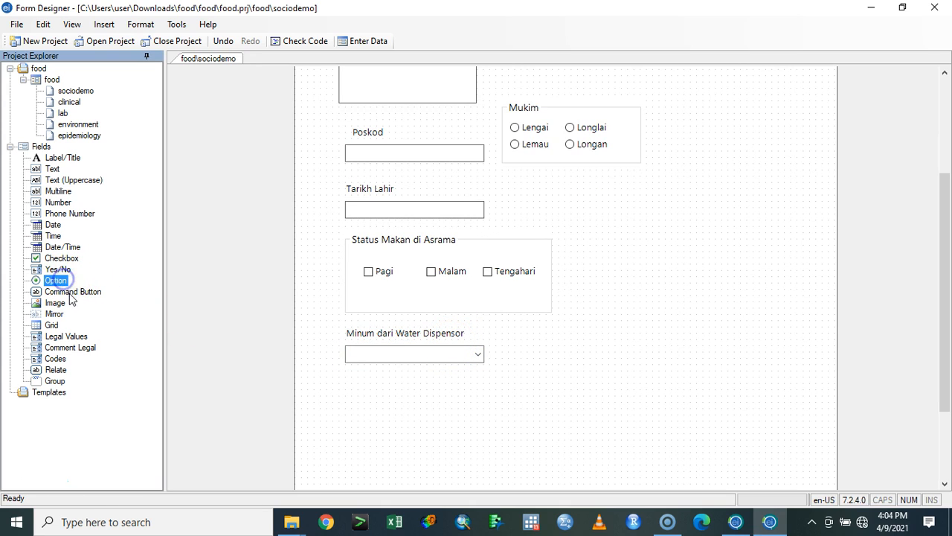
pyautogui.click(54, 304)
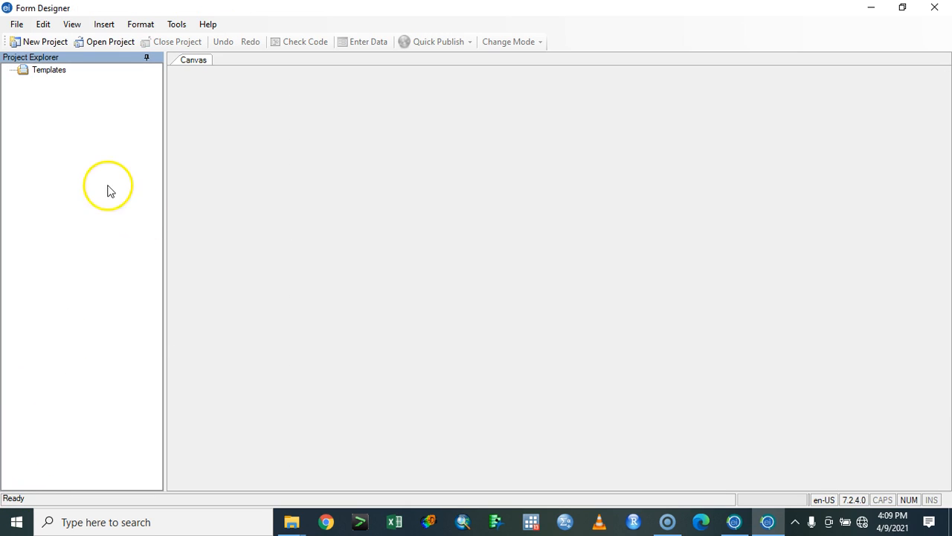
# Step: Open the food project from the food folder in Downloads
pyautogui.click(101, 41)
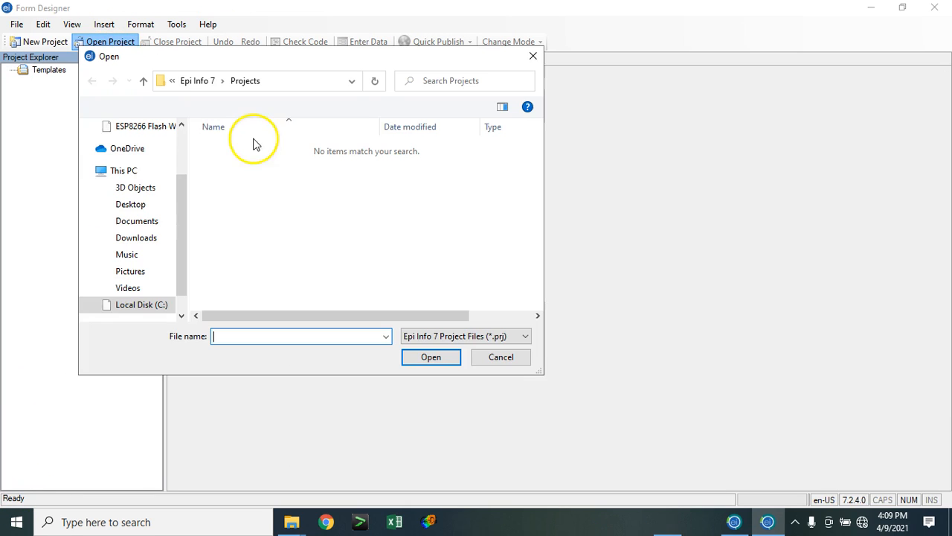
pyautogui.click(147, 222)
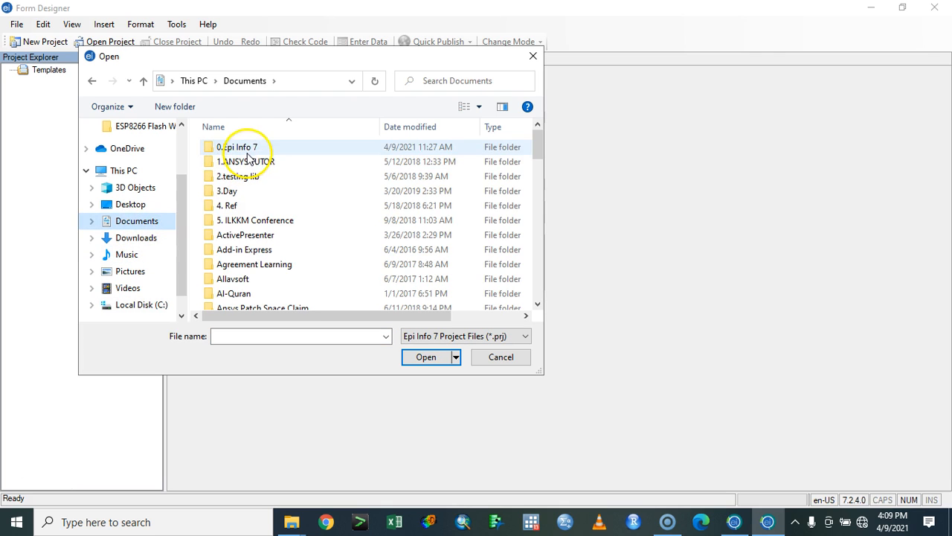
pyautogui.click(137, 239)
pyautogui.doubleClick(238, 196)
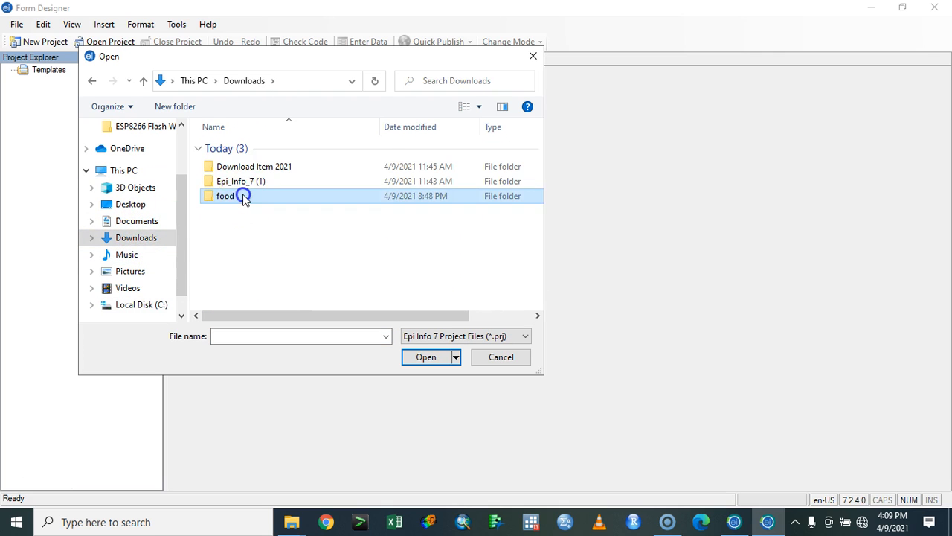
pyautogui.doubleClick(234, 149)
pyautogui.doubleClick(235, 148)
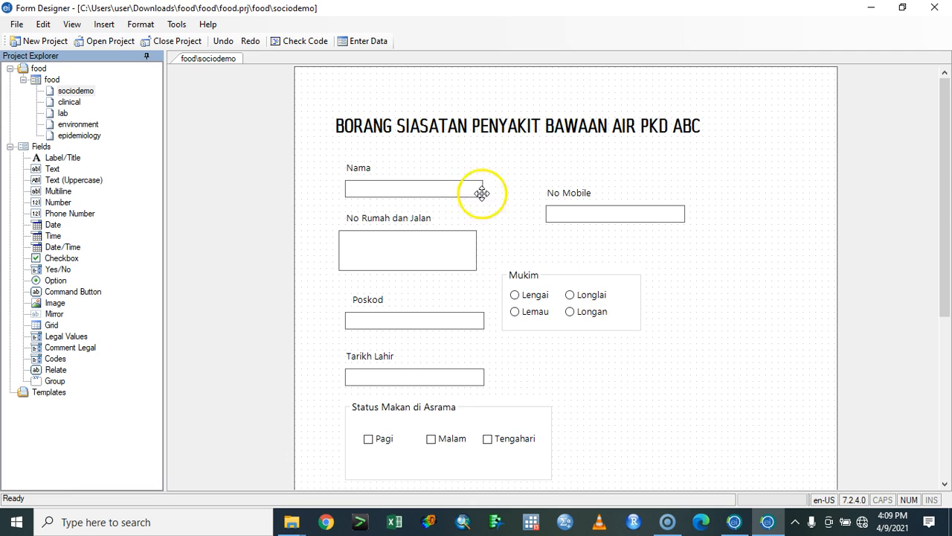
# Step: Examine the sociodemo page's Status Makan di Asrama group and the Minum dari Water Dispensor field
pyautogui.scroll(-3, 485, 224)
pyautogui.click(491, 282)
pyautogui.scroll(-2, 491, 281)
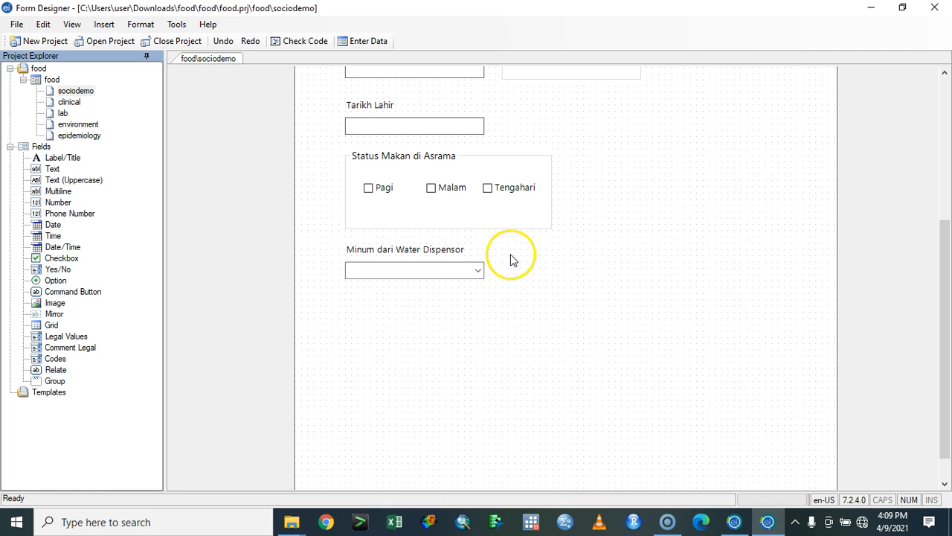
pyautogui.click(425, 213)
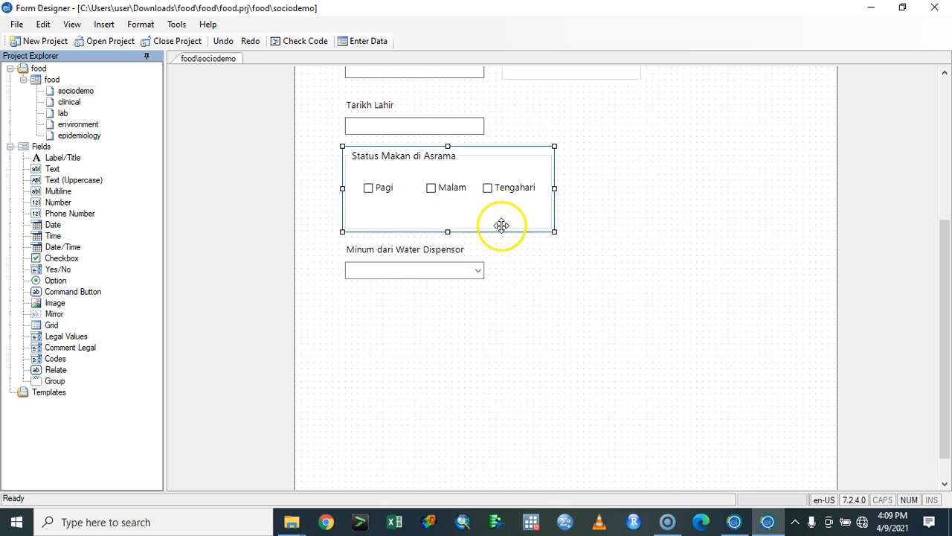
pyautogui.click(608, 257)
pyautogui.click(476, 214)
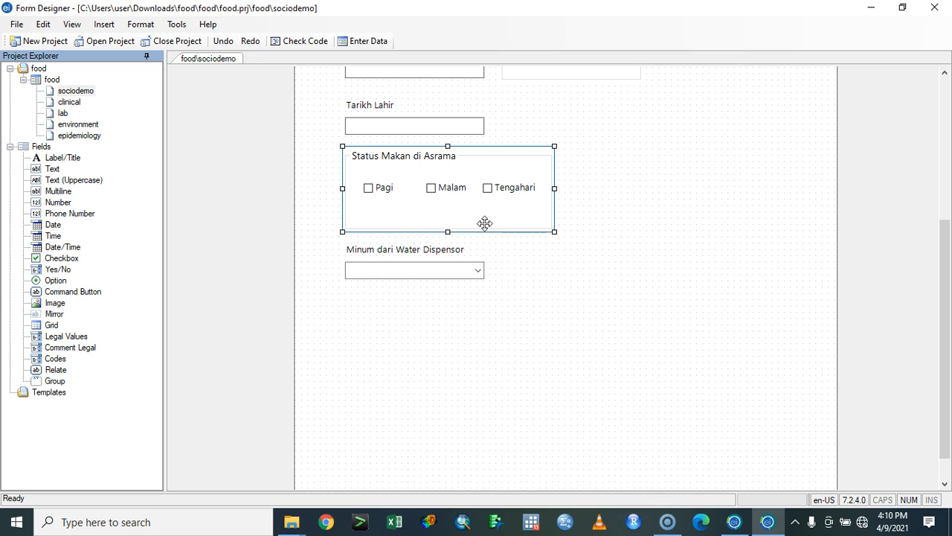
pyautogui.click(559, 157)
# Step: Add a title label reading Klinikal, with the field name Klinikal, near the top of the clinical page
pyautogui.click(70, 103)
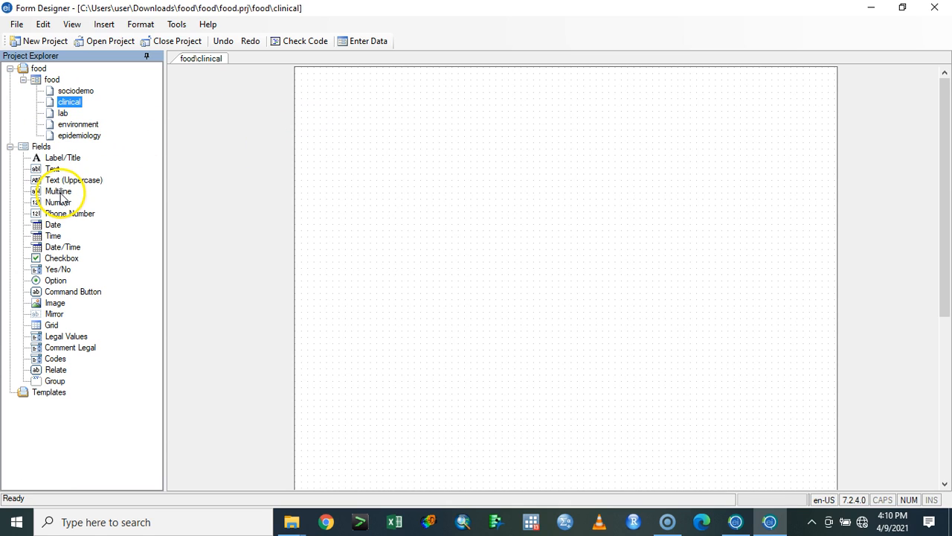
pyautogui.click(66, 157)
pyautogui.click(337, 142)
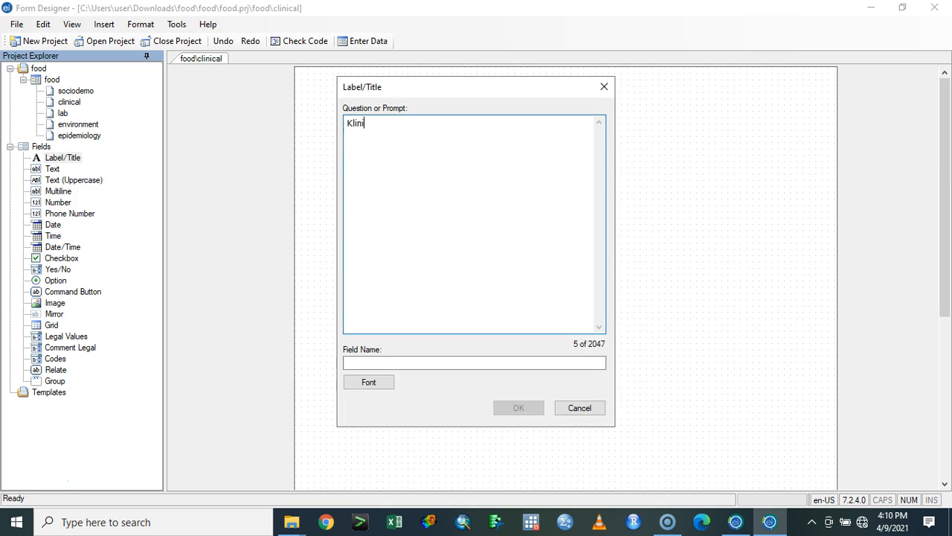
pyautogui.write('Klinikal')
pyautogui.click(463, 365)
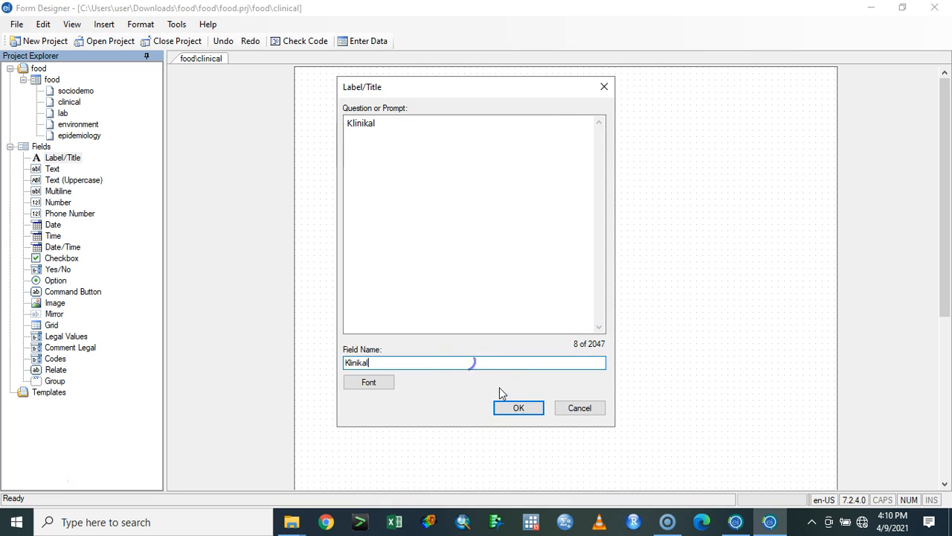
pyautogui.click(497, 407)
# Step: Enlarge the font of the Klinikal title label on the clinical page
pyautogui.click(351, 142)
pyautogui.rightClick(350, 143)
pyautogui.click(363, 149)
pyautogui.click(383, 383)
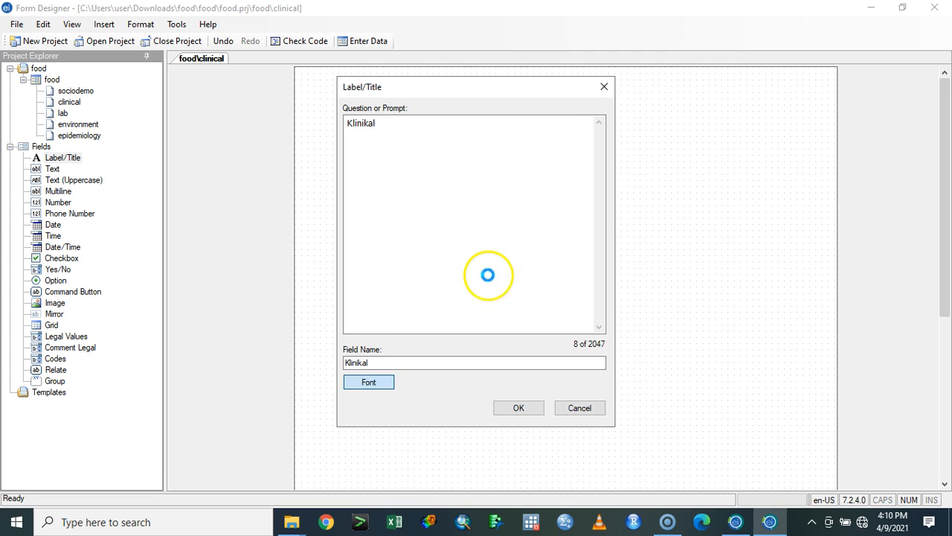
pyautogui.scroll(-3, 550, 174)
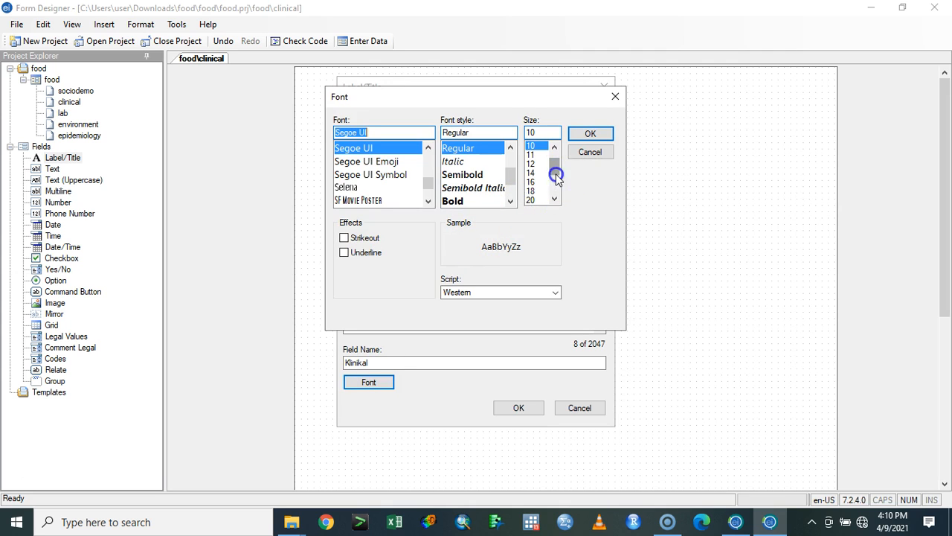
pyautogui.click(540, 192)
pyautogui.click(587, 134)
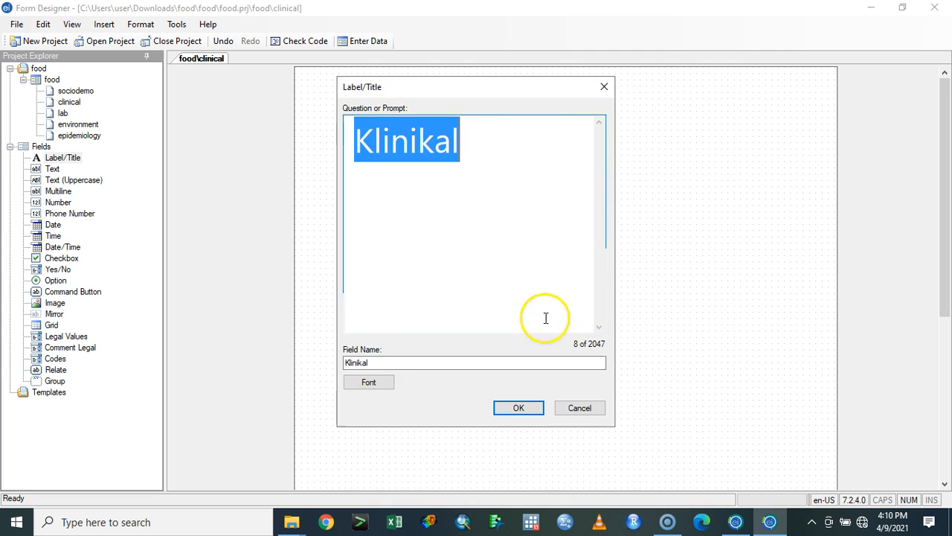
pyautogui.click(530, 408)
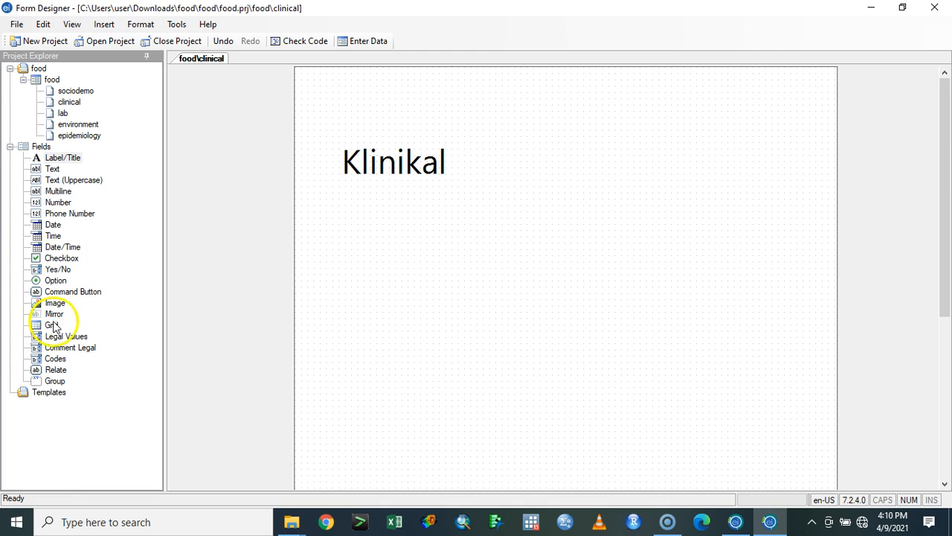
# Step: Add a group field with the prompt Simptom and place it directly below the Klinikal title
pyautogui.click(52, 381)
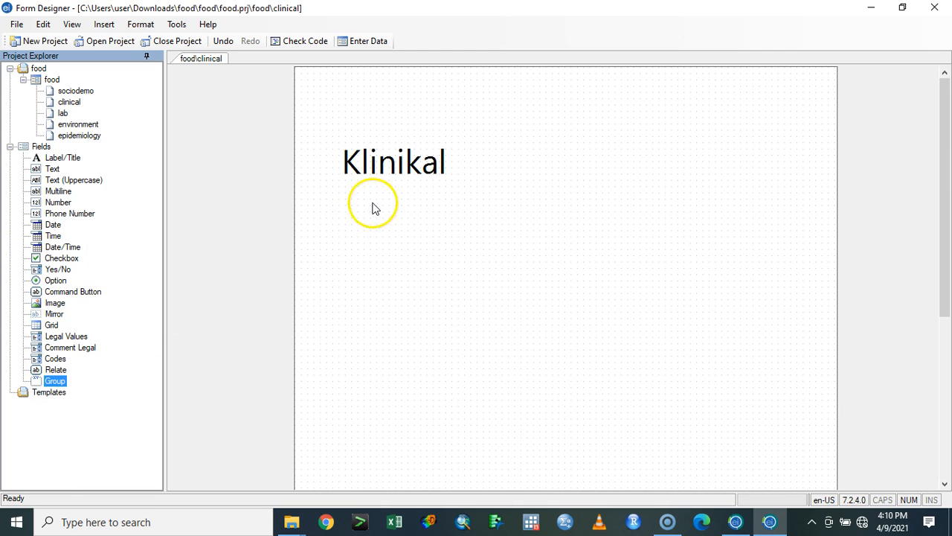
pyautogui.click(54, 383)
pyautogui.click(380, 223)
pyautogui.click(448, 218)
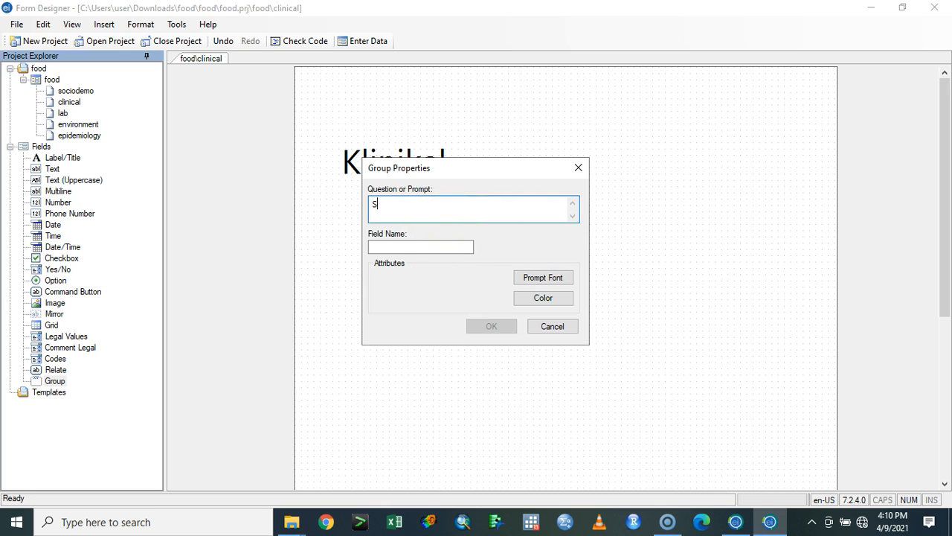
pyautogui.click(491, 326)
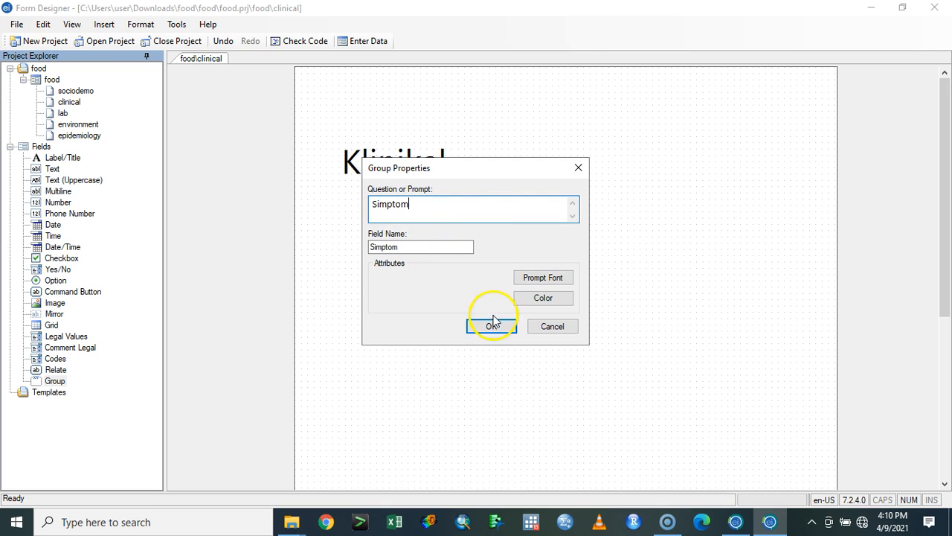
pyautogui.moveTo(410, 227); pyautogui.dragTo(386, 212)
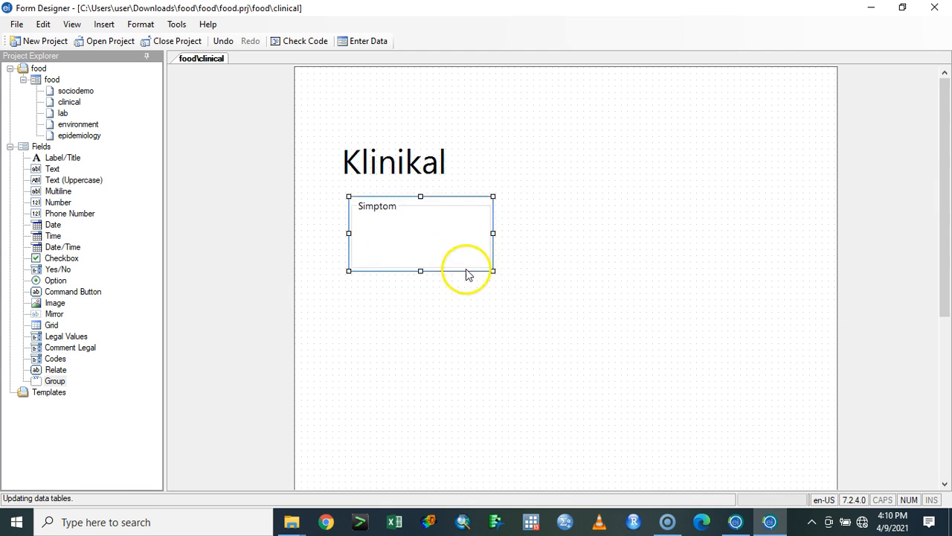
# Step: Enlarge the Simptom group and add a required Yes/No field with the prompt Muntah just below the group's heading
pyautogui.moveTo(489, 264)
pyautogui.moveTo(491, 270); pyautogui.dragTo(637, 343)
pyautogui.click(50, 260)
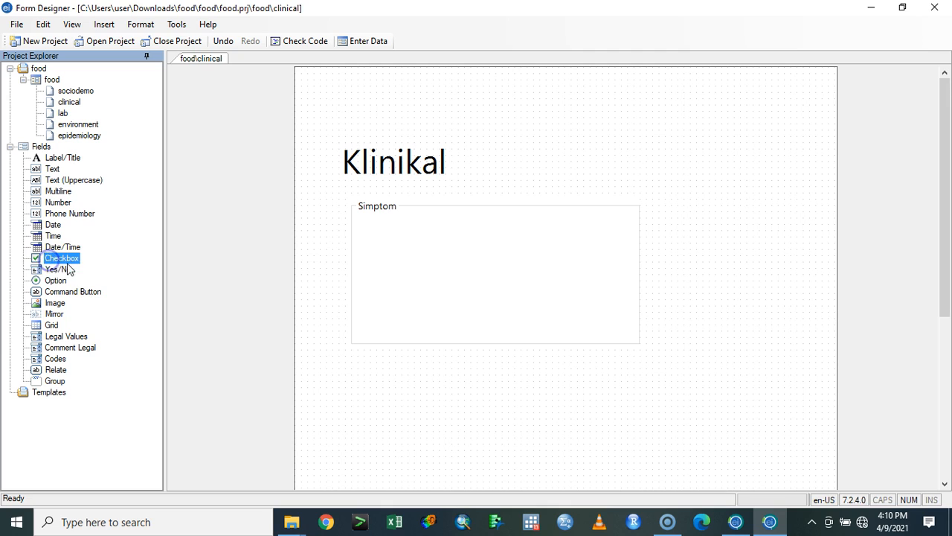
pyautogui.moveTo(57, 260); pyautogui.dragTo(59, 284)
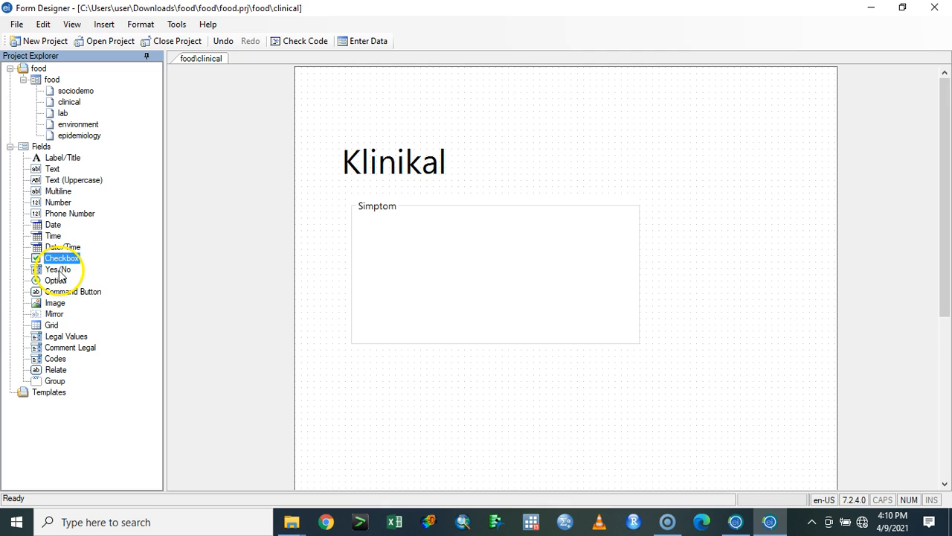
pyautogui.click(56, 272)
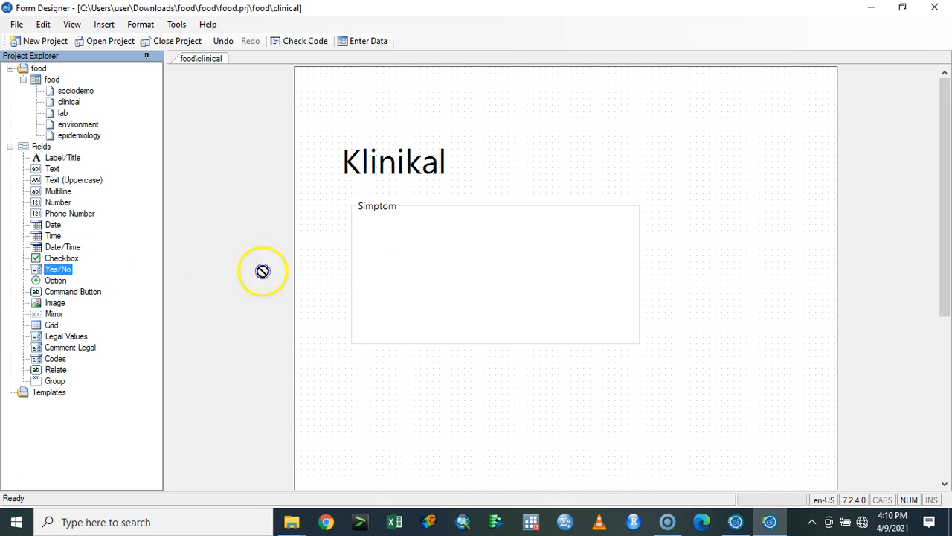
pyautogui.click(430, 247)
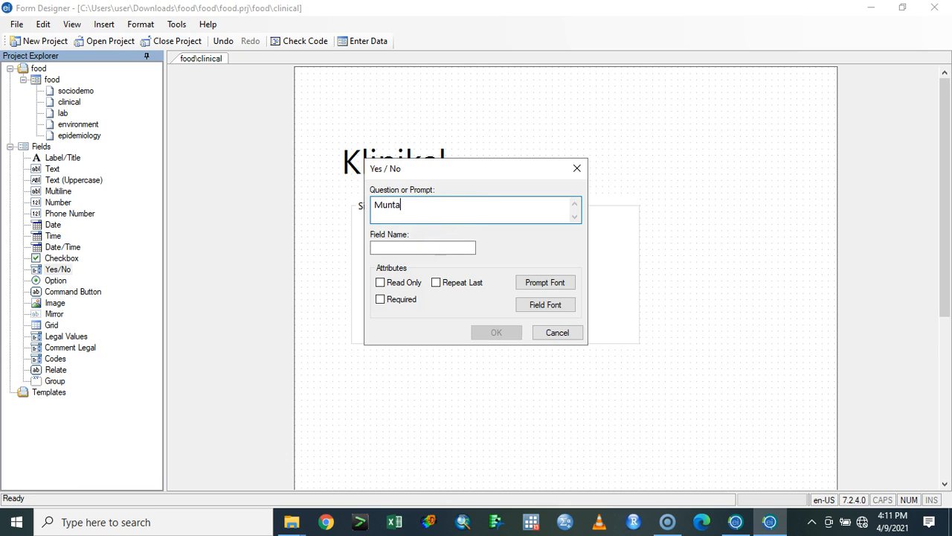
pyautogui.click(436, 249)
pyautogui.click(405, 299)
pyautogui.click(486, 331)
pyautogui.moveTo(469, 272); pyautogui.dragTo(378, 231)
pyautogui.moveTo(401, 269); pyautogui.dragTo(453, 261)
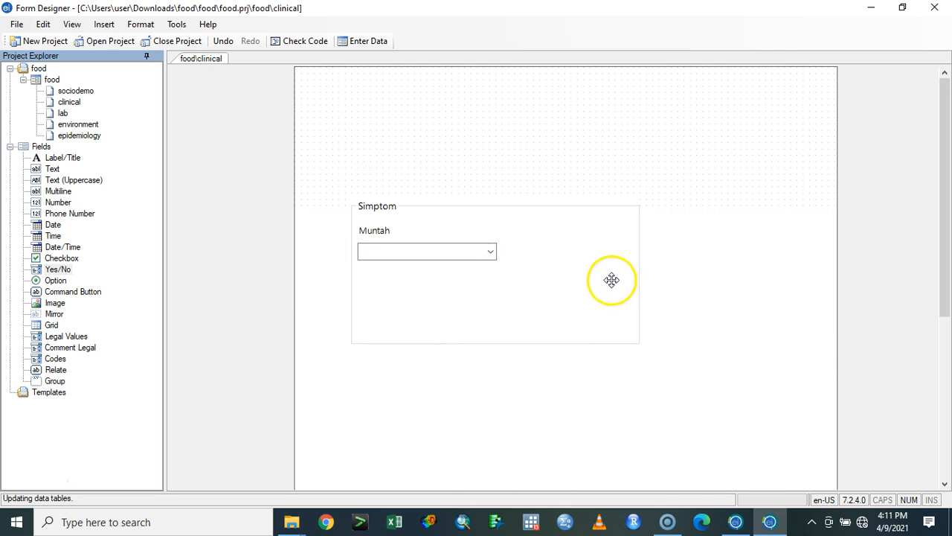
# Step: Try to duplicate the Muntah Yes/No field inside the Simptom group by copying and pasting it
pyautogui.click(376, 229)
pyautogui.click(361, 217)
pyautogui.click(375, 229)
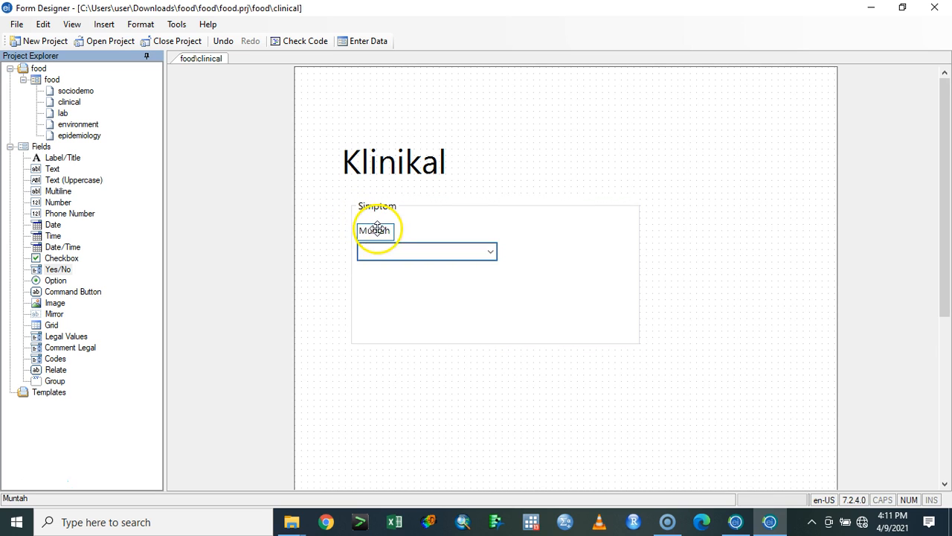
pyautogui.rightClick(377, 229)
pyautogui.click(409, 293)
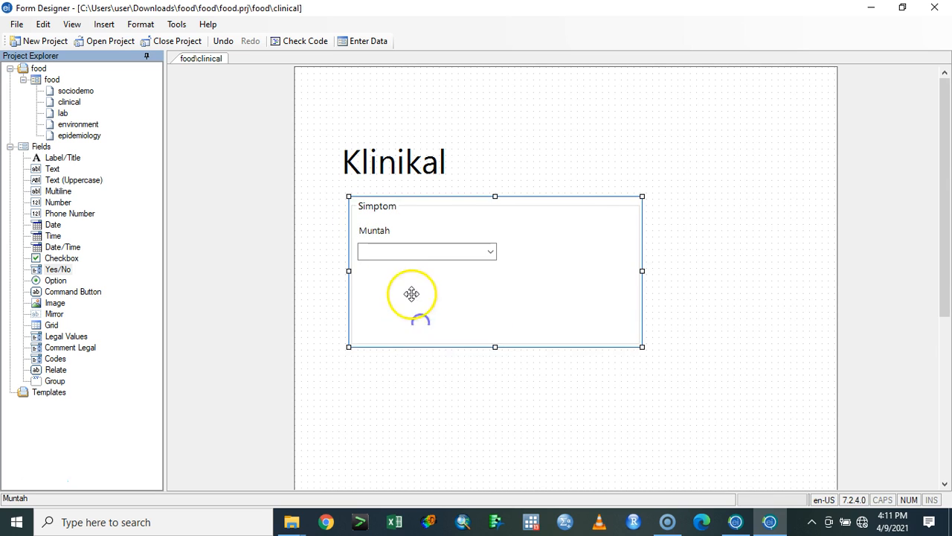
pyautogui.rightClick(410, 286)
pyautogui.click(416, 247)
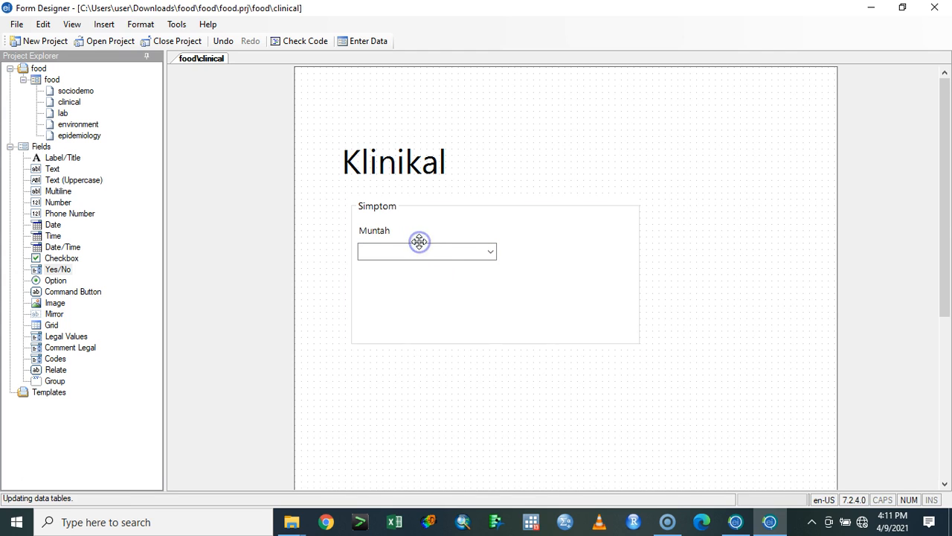
pyautogui.click(419, 241)
pyautogui.rightClick(414, 246)
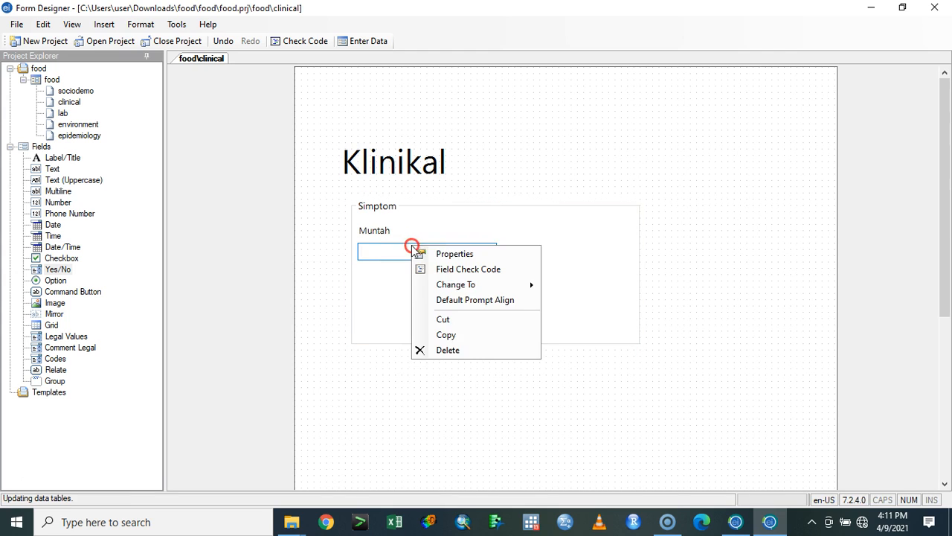
pyautogui.click(447, 336)
pyautogui.rightClick(415, 295)
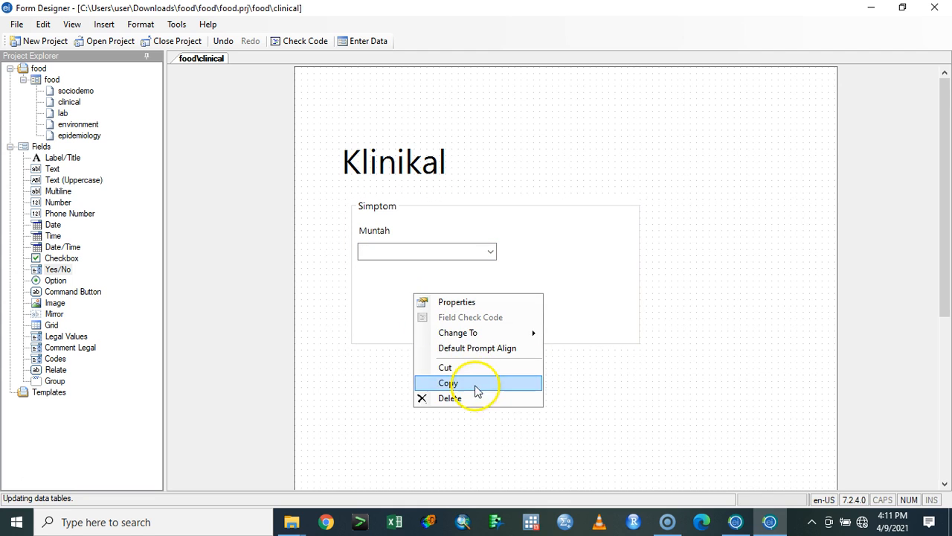
pyautogui.click(333, 290)
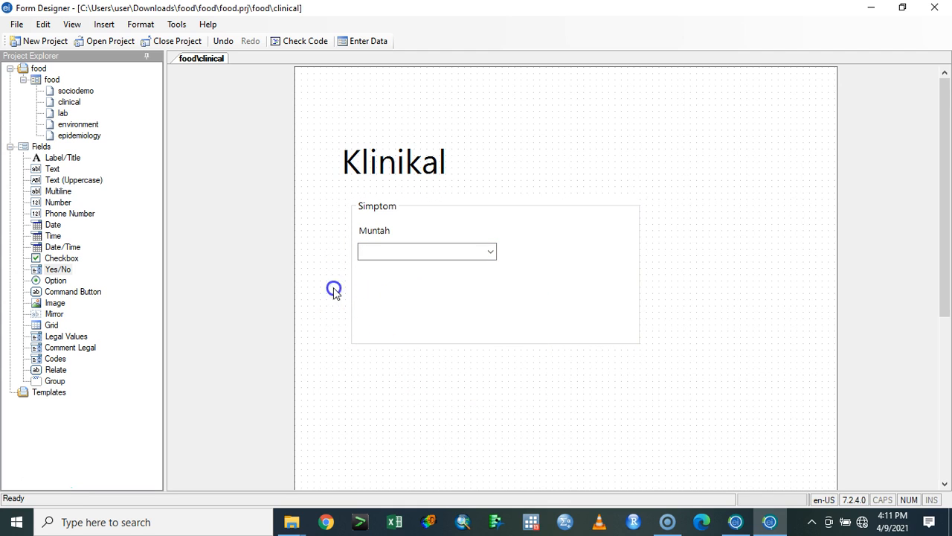
# Step: Add a required Yes/No field with the prompt Cirit Birit and field name CiritBirit directly below the Muntah field
pyautogui.click(58, 270)
pyautogui.click(383, 294)
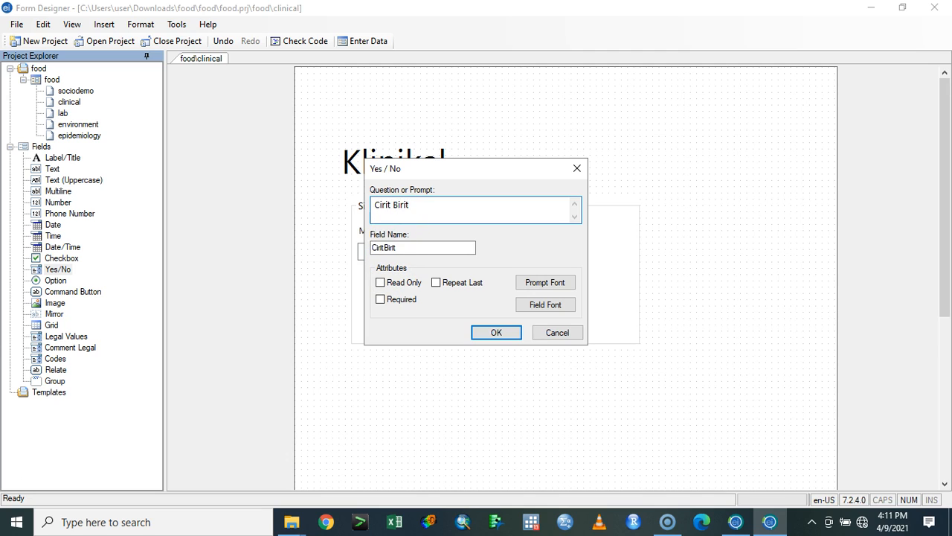
pyautogui.click(395, 299)
pyautogui.click(494, 332)
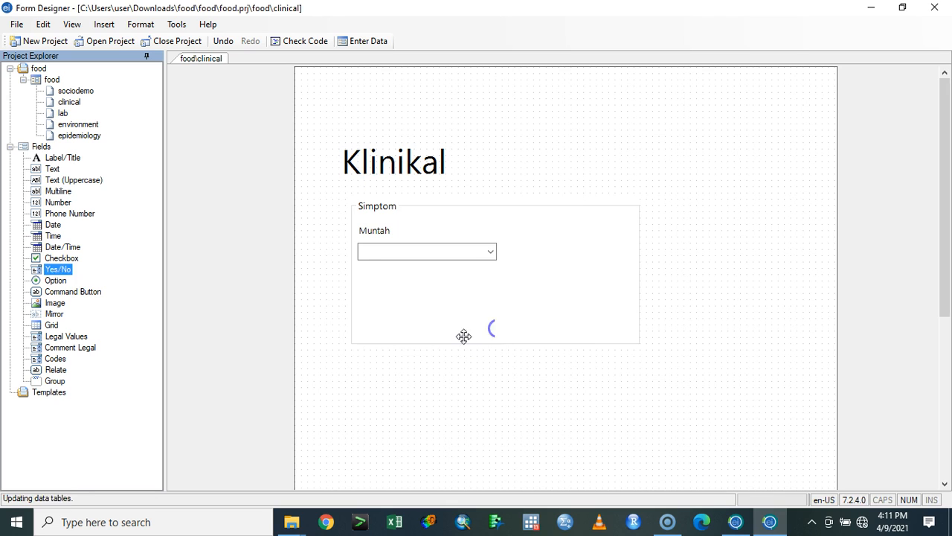
pyautogui.moveTo(398, 299); pyautogui.dragTo(374, 280)
pyautogui.click(410, 291)
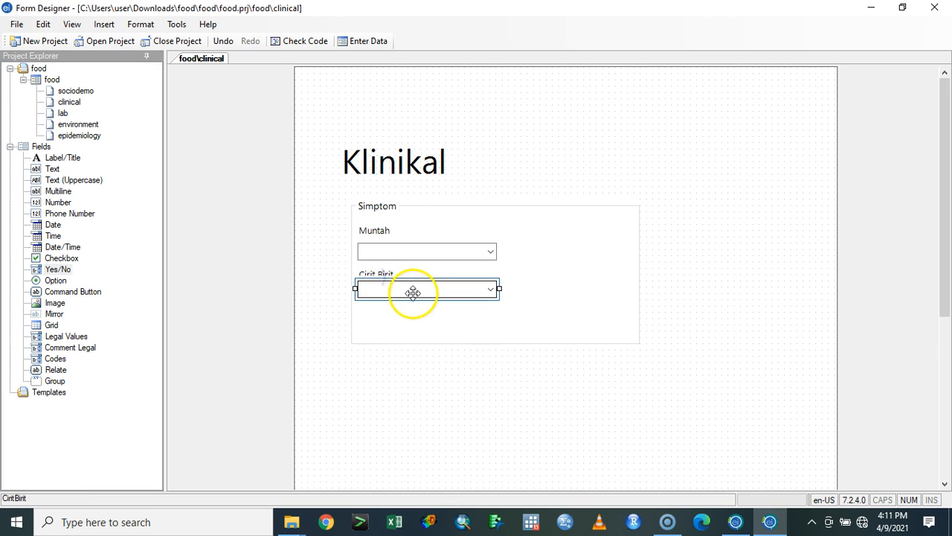
pyautogui.click(441, 362)
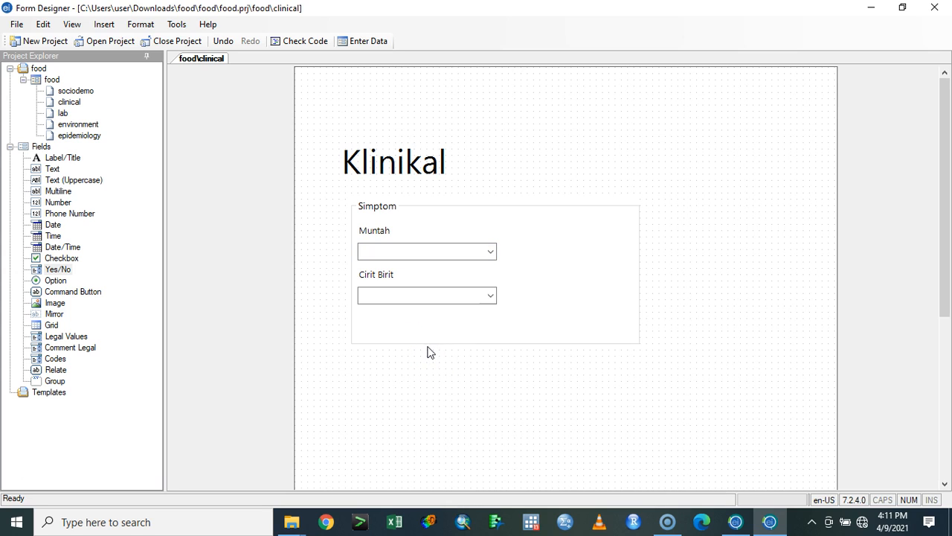
# Step: Extend the Simptom group's lower edge downward to make room for another row of fields
pyautogui.click(495, 344)
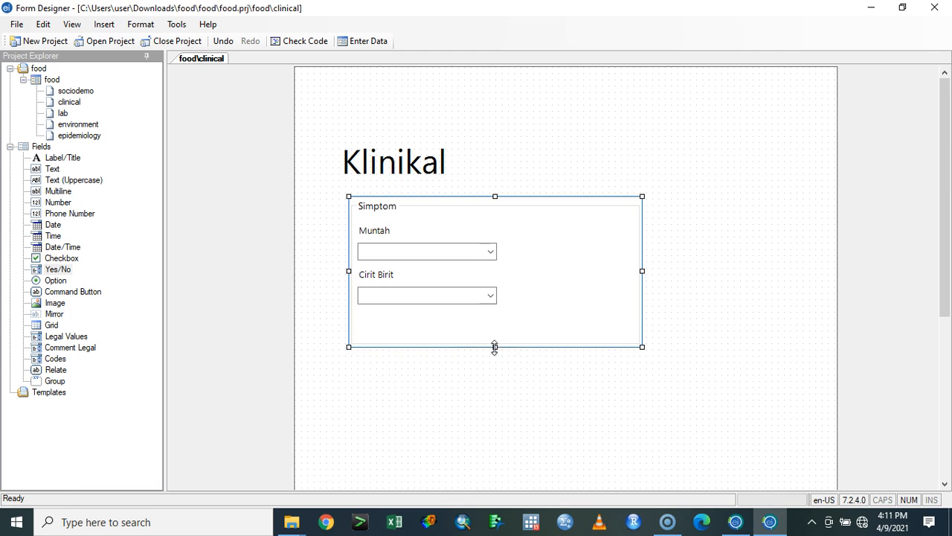
pyautogui.moveTo(494, 346); pyautogui.dragTo(493, 375)
pyautogui.click(421, 447)
pyautogui.click(303, 386)
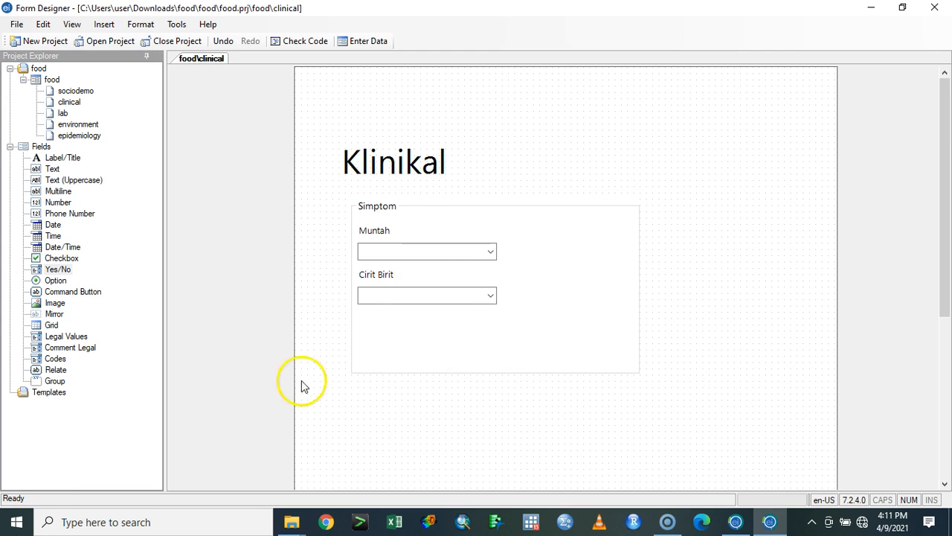
# Step: Add a checkbox field with the prompt Loya inside the Simptom group, below the Cirit Birit field
pyautogui.click(66, 259)
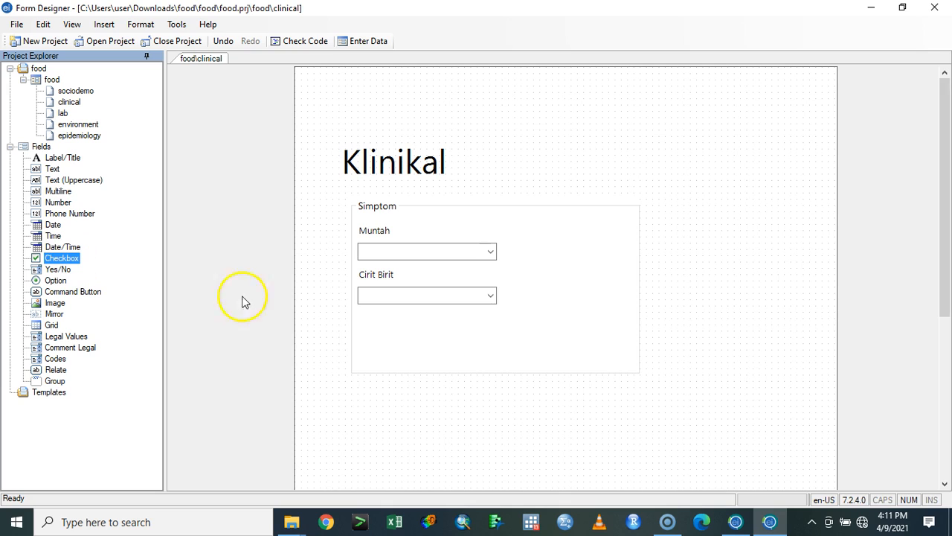
pyautogui.moveTo(70, 261); pyautogui.dragTo(376, 334)
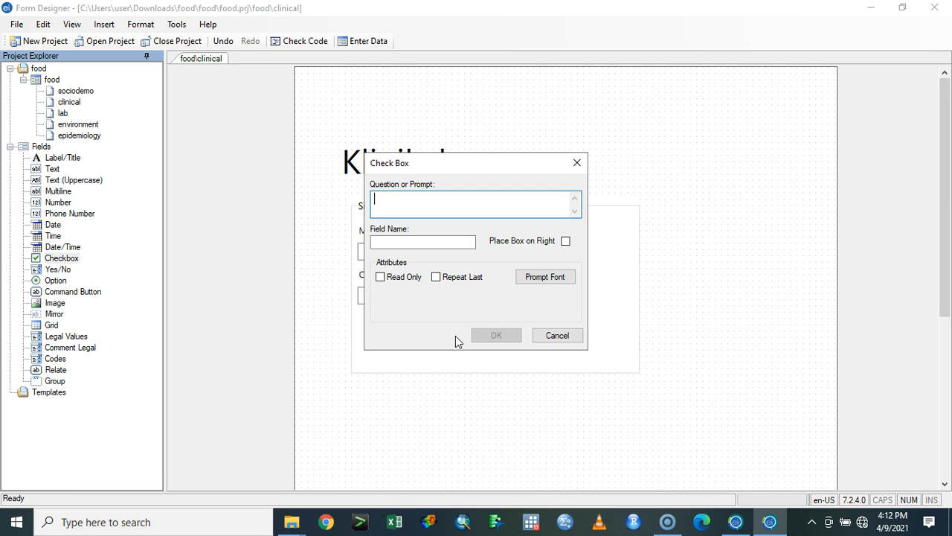
pyautogui.write('Loya')
pyautogui.click(467, 241)
pyautogui.click(497, 334)
pyautogui.moveTo(487, 340); pyautogui.dragTo(387, 335)
pyautogui.click(433, 330)
# Step: Add a checkbox field with the prompt and field name Demam, aligned to the right of the Loya checkbox
pyautogui.moveTo(62, 258); pyautogui.dragTo(311, 316)
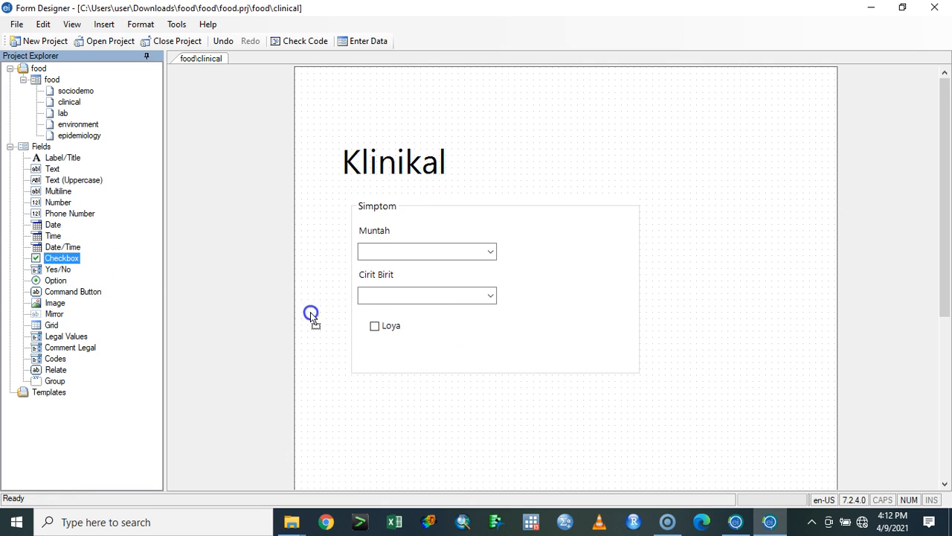
pyautogui.moveTo(424, 330); pyautogui.dragTo(424, 330)
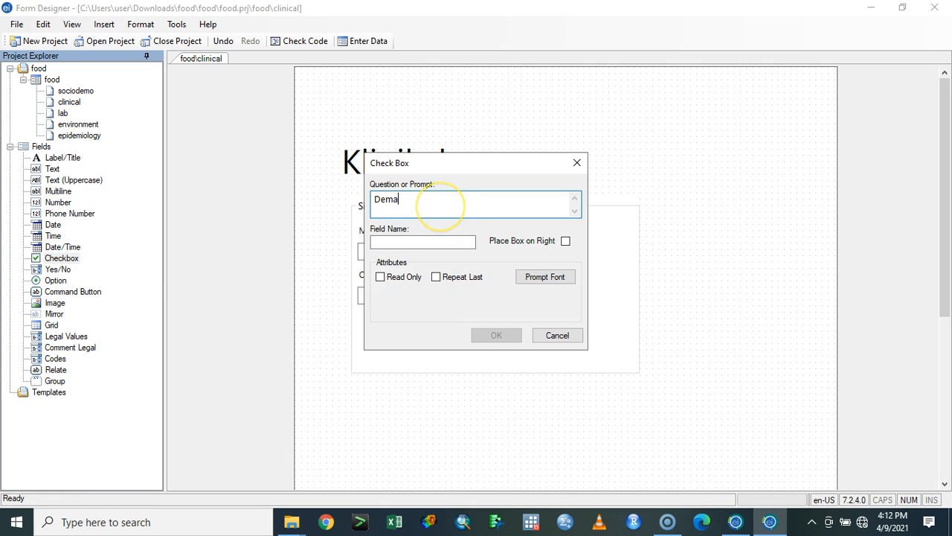
pyautogui.click(417, 241)
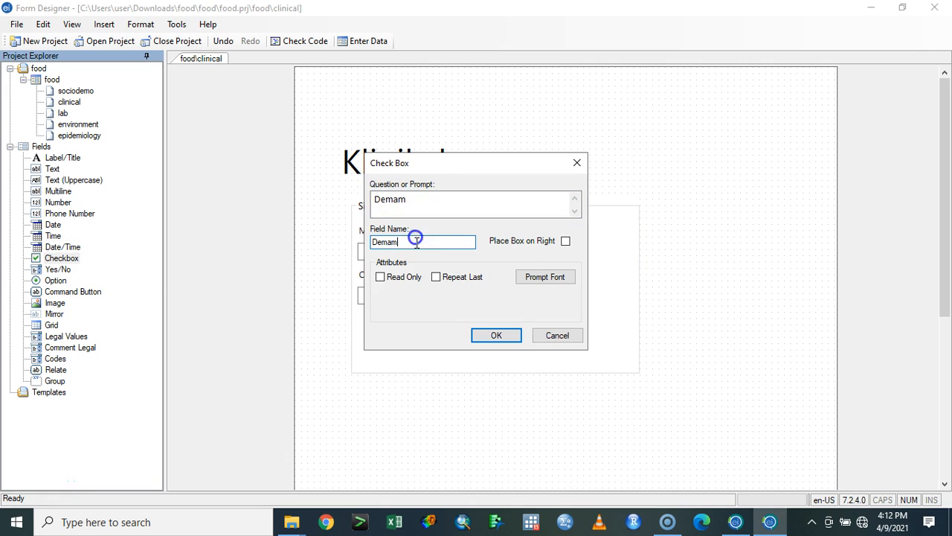
pyautogui.click(494, 335)
pyautogui.click(398, 297)
pyautogui.moveTo(441, 337); pyautogui.dragTo(439, 332)
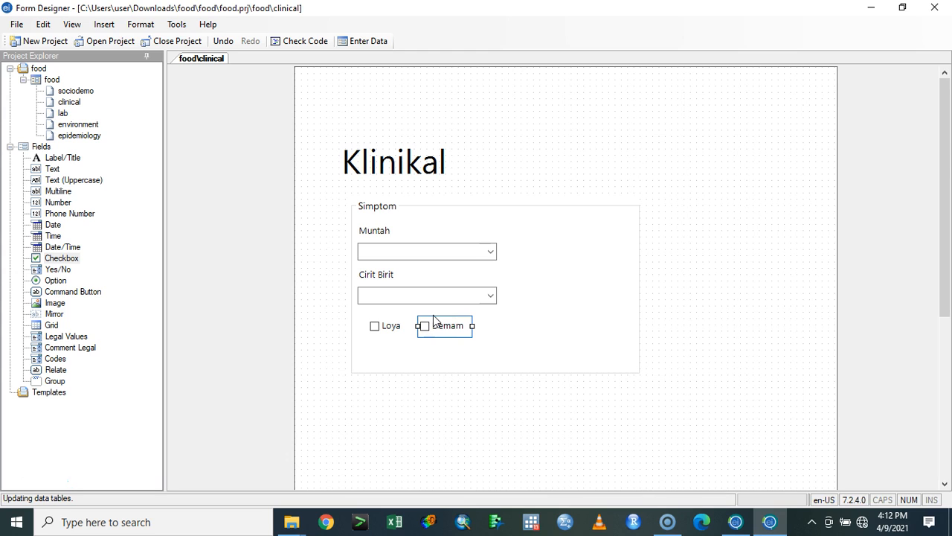
# Step: Add a checkbox with the prompt Hilang Selera Makan and field name HilangSeleraMakan, in line to the right of Demam
pyautogui.moveTo(61, 258); pyautogui.dragTo(519, 356)
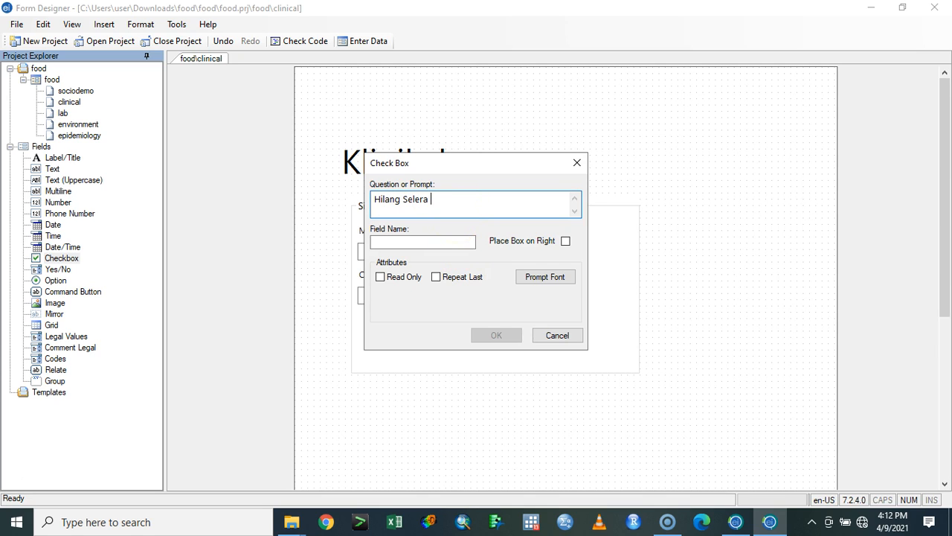
pyautogui.click(459, 243)
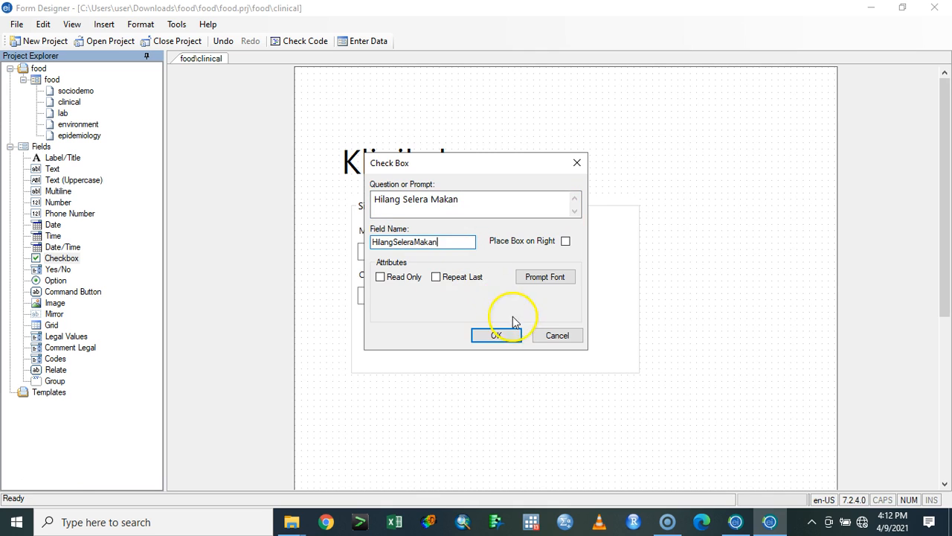
pyautogui.click(512, 335)
pyautogui.moveTo(564, 366); pyautogui.dragTo(540, 332)
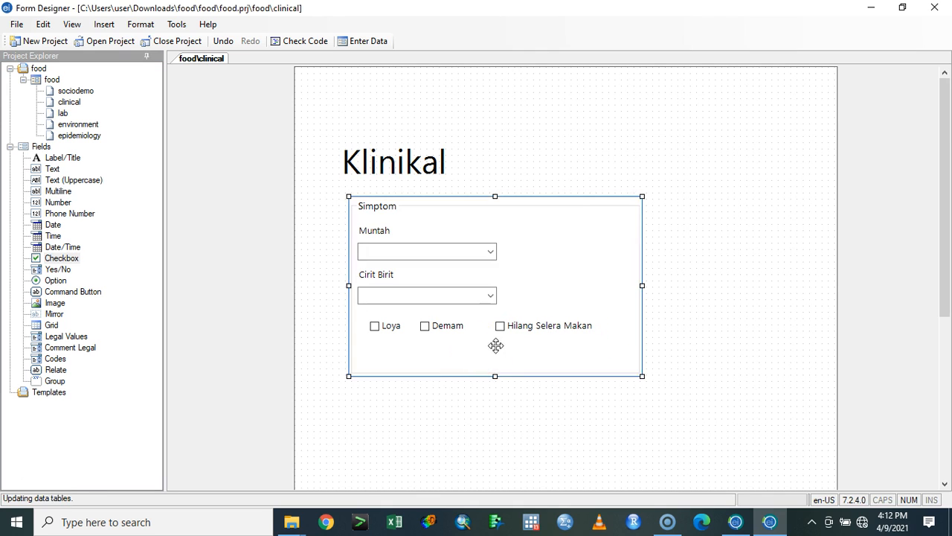
# Step: Add an image field with the prompt Contoh Makanan and field name ContohMakanan to the right of the Klinikal title
pyautogui.click(54, 313)
pyautogui.moveTo(49, 311); pyautogui.dragTo(627, 154)
pyautogui.click(447, 252)
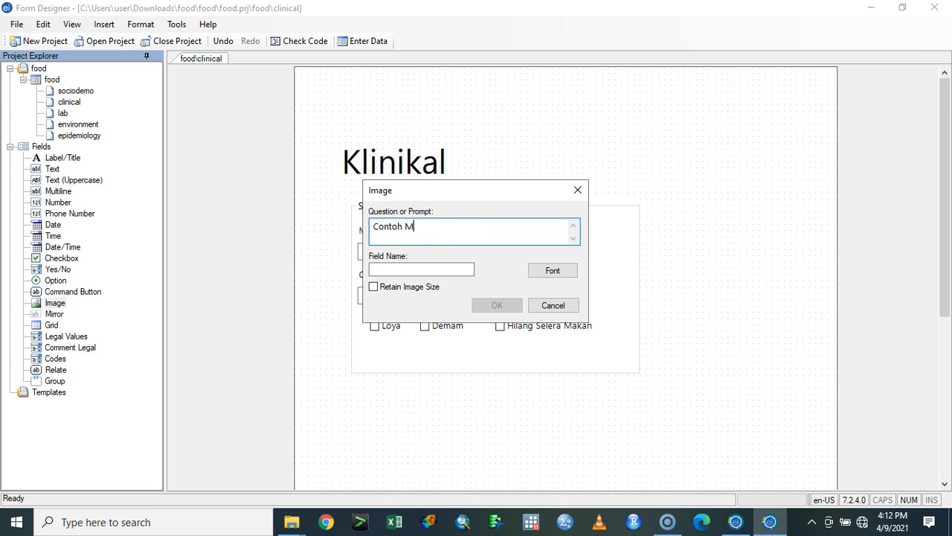
pyautogui.write('Contoh Makanan')
pyautogui.click(421, 270)
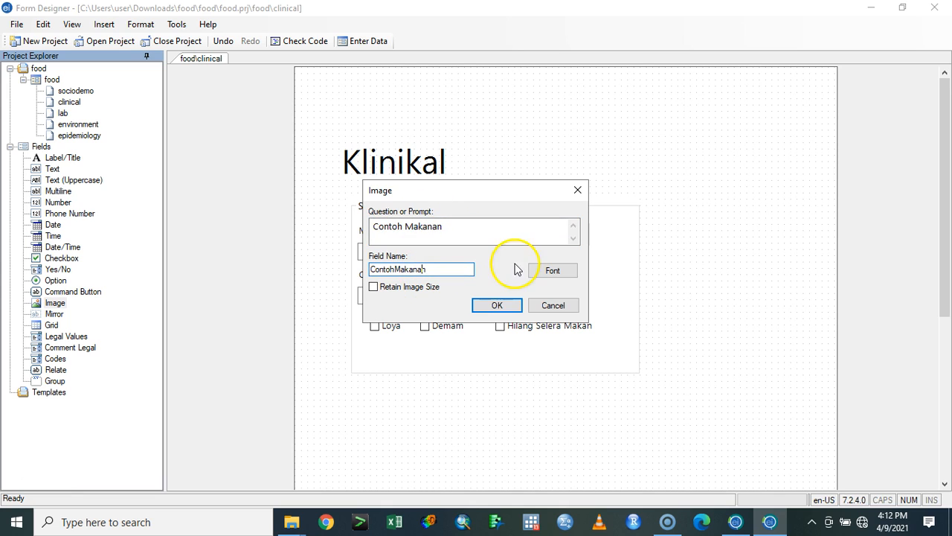
pyautogui.click(497, 305)
# Step: Try to move the Contoh Makanan image box and its label separately below the Simptom group, and undo the moves
pyautogui.moveTo(712, 201); pyautogui.dragTo(465, 410)
pyautogui.click(638, 298)
pyautogui.click(674, 153)
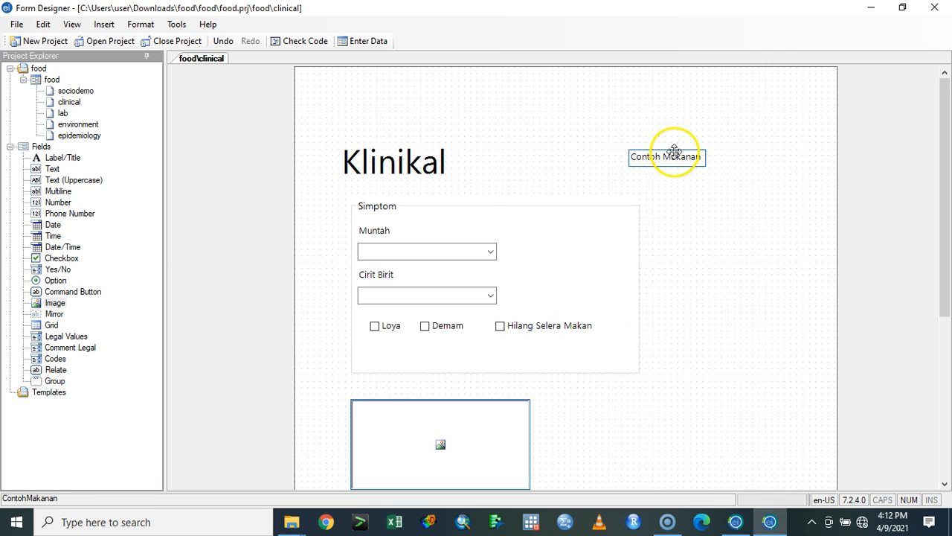
pyautogui.moveTo(677, 155); pyautogui.dragTo(523, 348)
pyautogui.moveTo(449, 399); pyautogui.dragTo(449, 400)
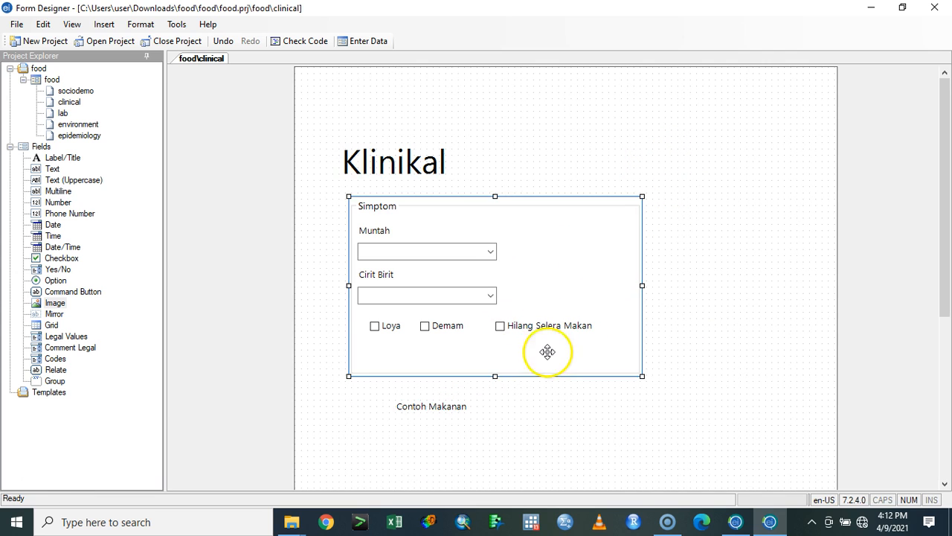
pyautogui.scroll(-4, 548, 348)
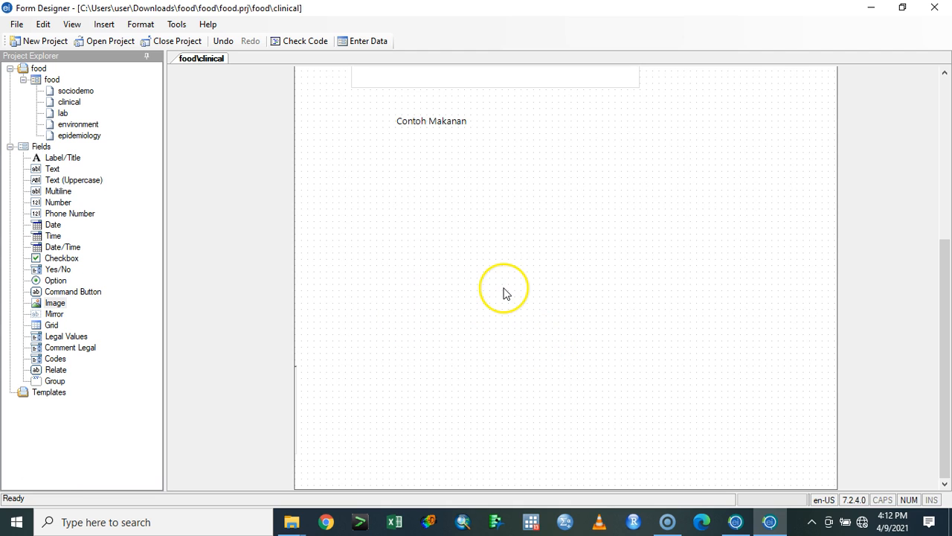
pyautogui.hotkey('ctrl', 'z')
pyautogui.scroll(5, 566, 231)
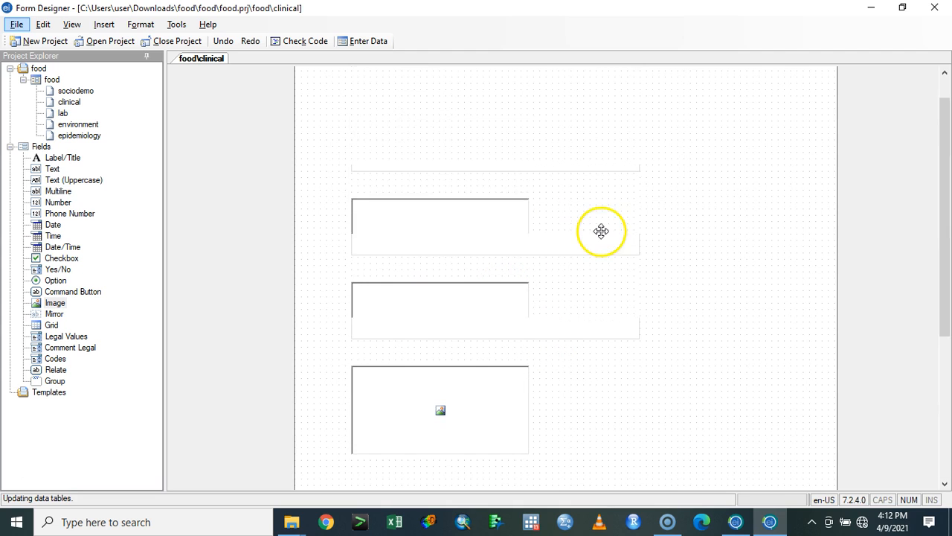
pyautogui.hotkey('ctrl', 'z')
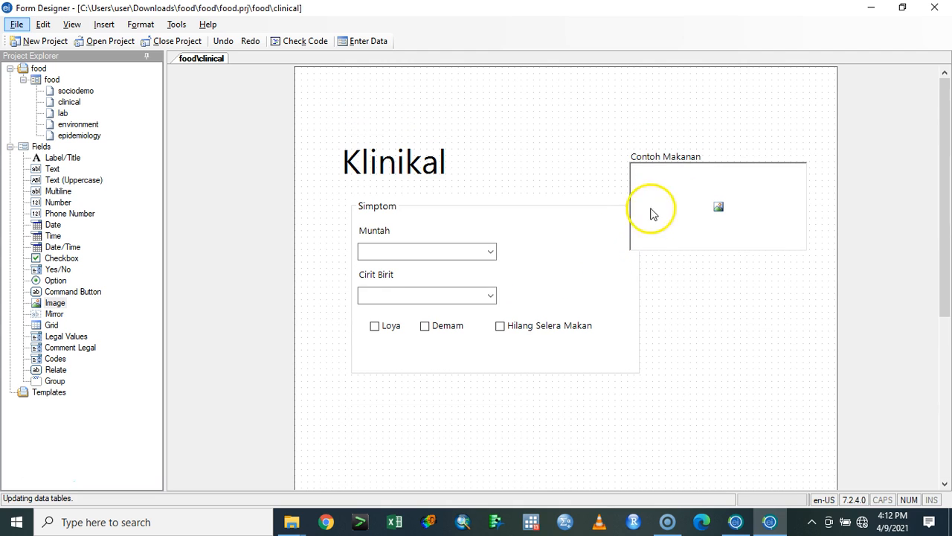
# Step: Move the Contoh Makanan label together with its image box directly below the Simptom group, aligned with the group's left edge
pyautogui.click(673, 156)
pyautogui.moveTo(686, 154); pyautogui.dragTo(412, 385)
pyautogui.click(595, 396)
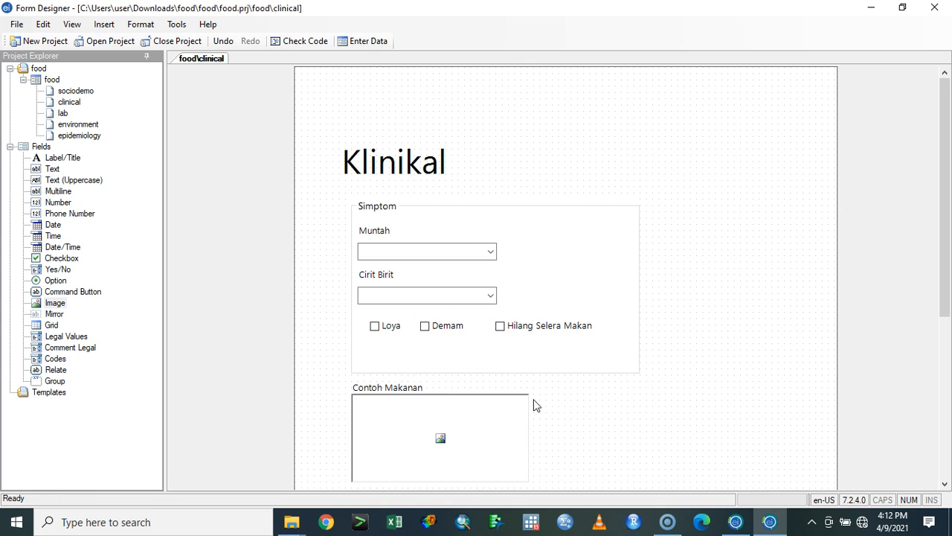
pyautogui.scroll(-3, 534, 404)
pyautogui.click(442, 273)
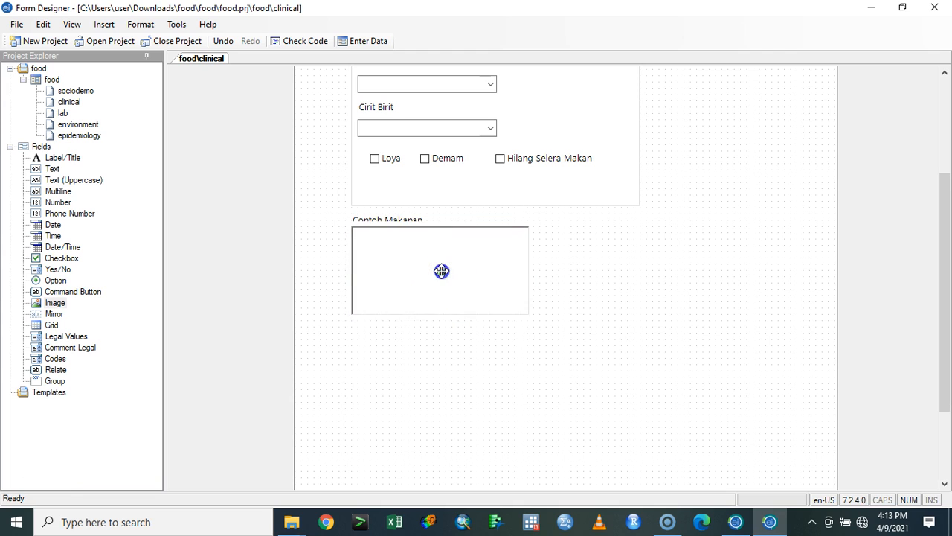
# Step: Review the font and size options in the Contoh Makanan image field's properties
pyautogui.rightClick(442, 270)
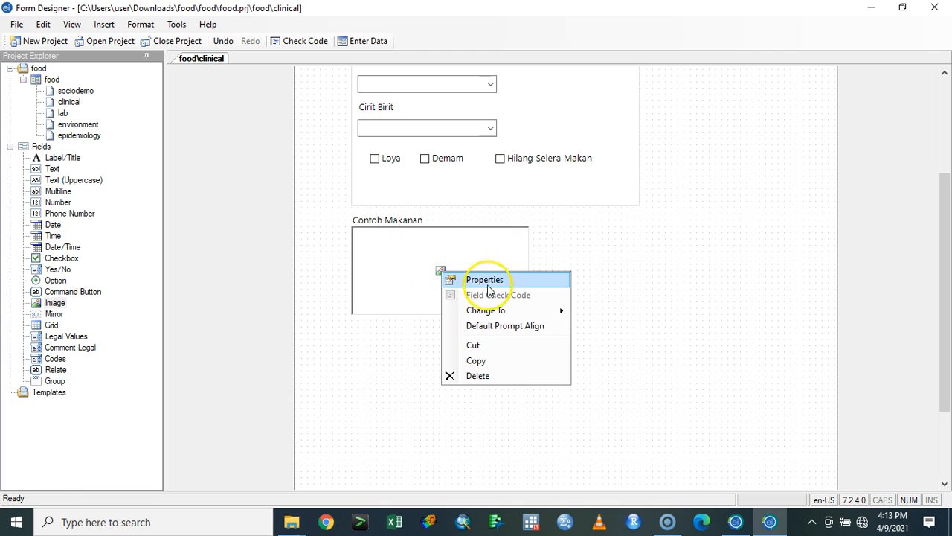
pyautogui.moveTo(512, 312)
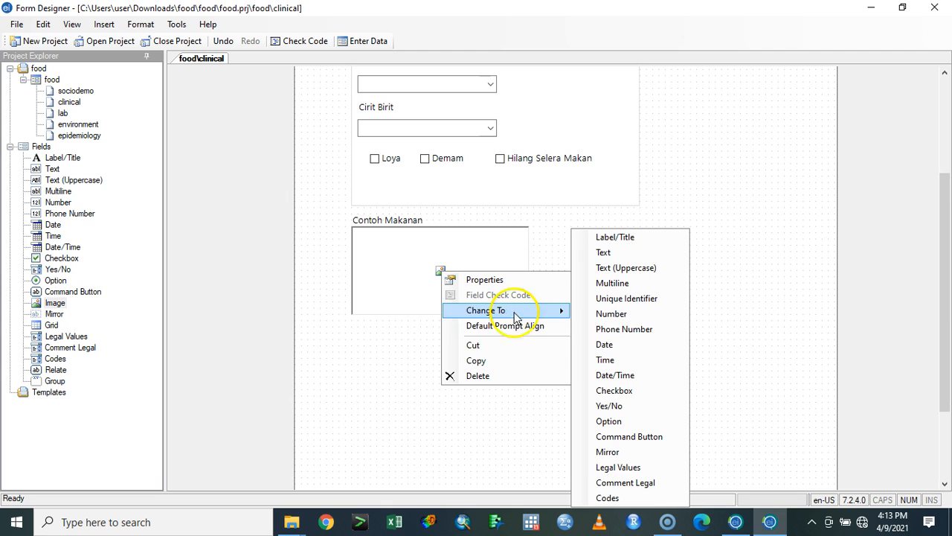
pyautogui.click(488, 279)
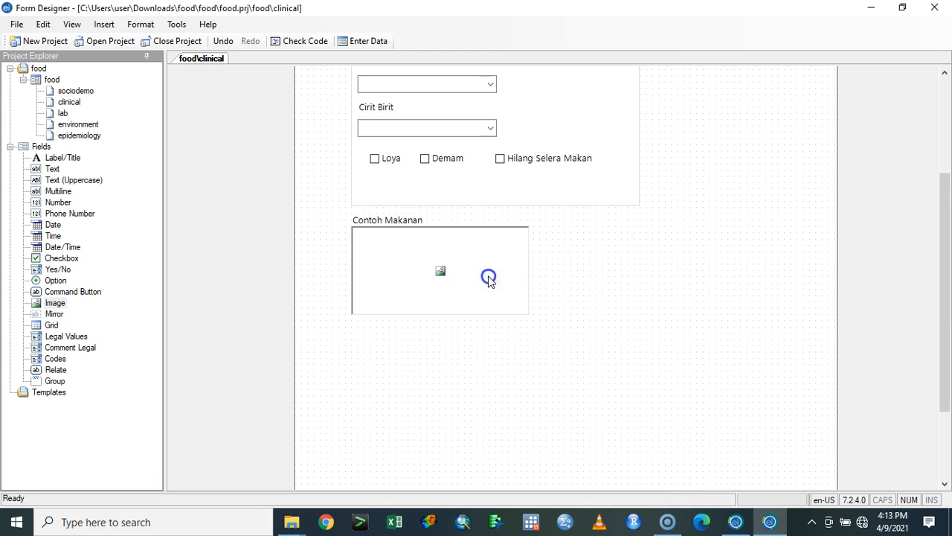
pyautogui.click(448, 270)
pyautogui.click(570, 270)
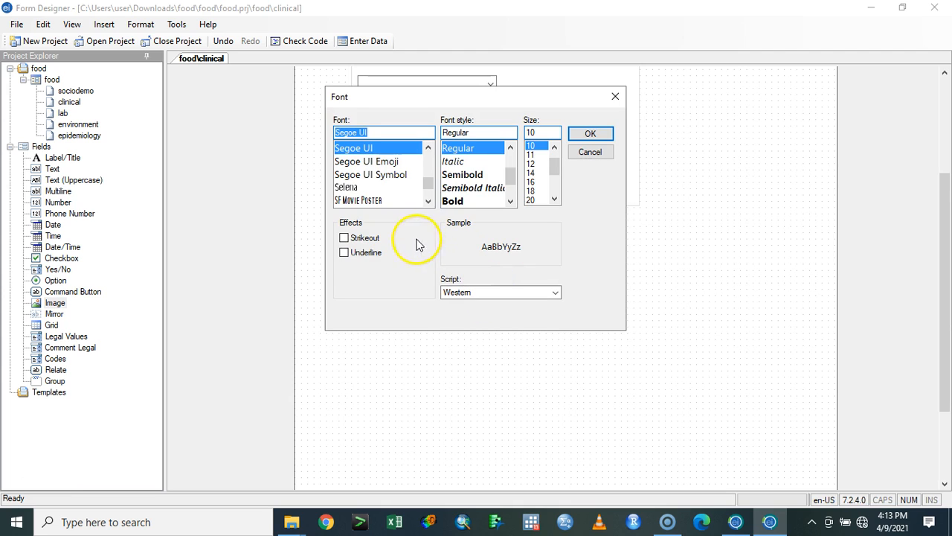
pyautogui.moveTo(554, 166); pyautogui.dragTo(565, 132)
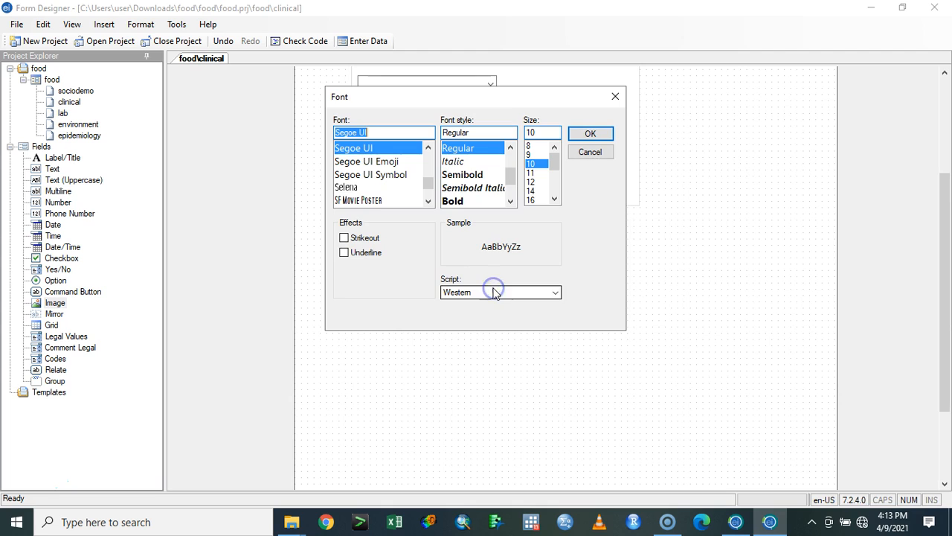
pyautogui.click(590, 134)
pyautogui.click(492, 304)
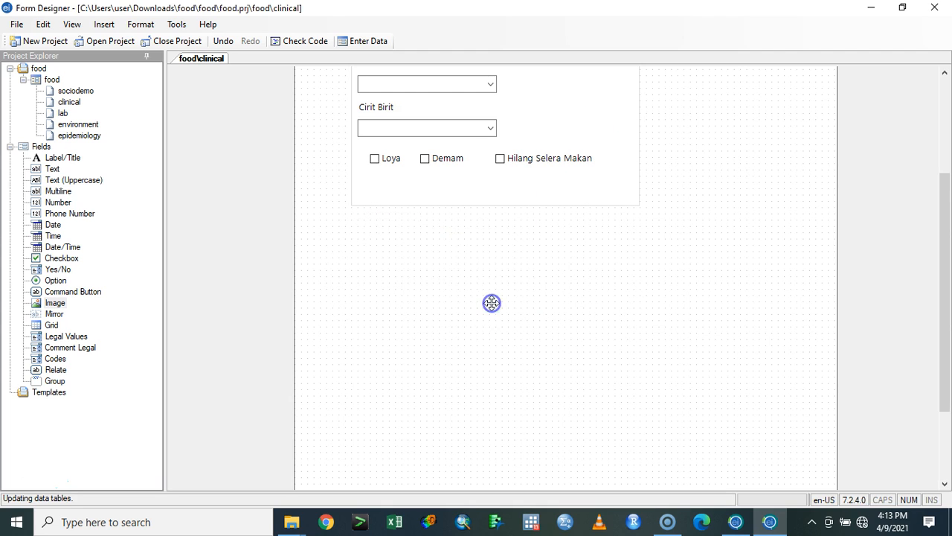
pyautogui.click(441, 284)
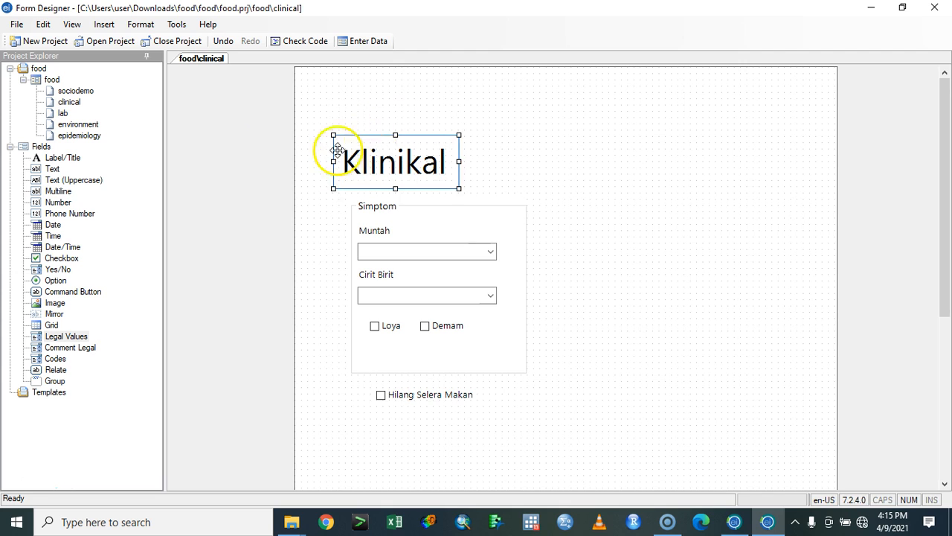
# Step: Open the lab page and add a title label with the prompt LAb and field name LAb
pyautogui.click(70, 102)
pyautogui.click(63, 114)
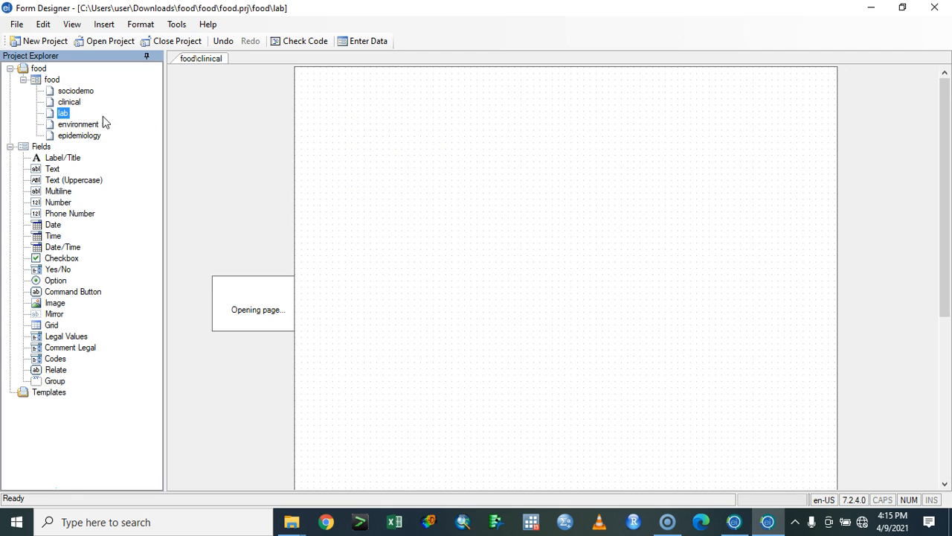
pyautogui.click(52, 159)
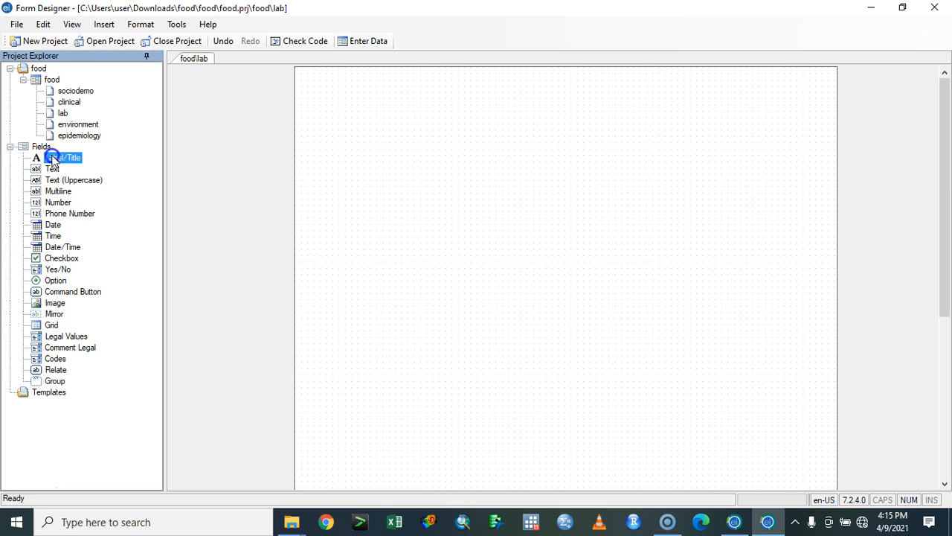
pyautogui.click(364, 162)
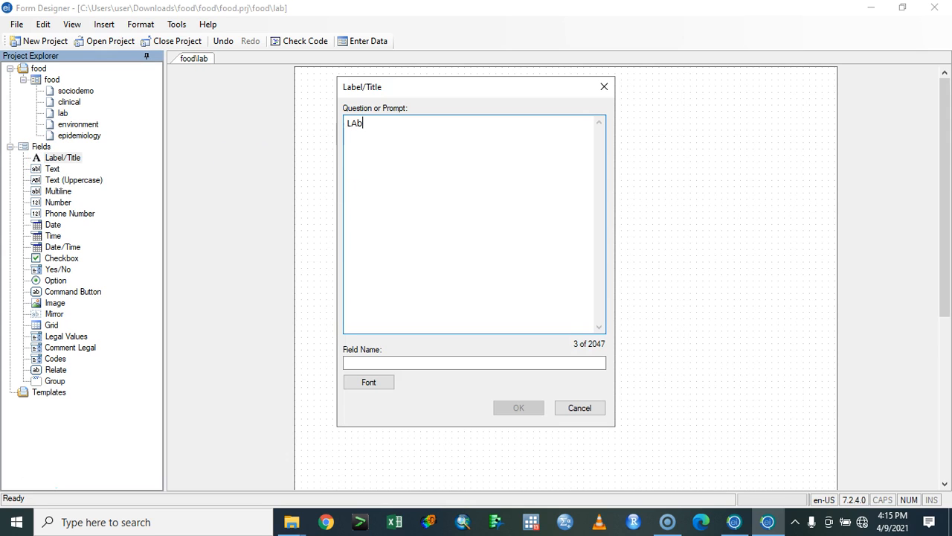
pyautogui.click(410, 362)
pyautogui.click(518, 408)
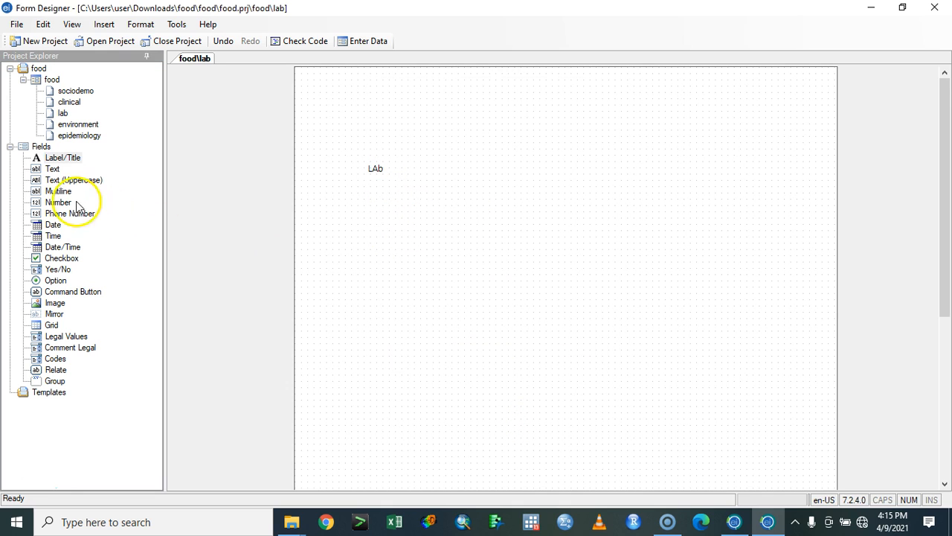
# Step: Add an option field Result Makmal, field name ResultMakmal, with choices Positif and Negatif, and place it directly below the LAb title
pyautogui.click(54, 169)
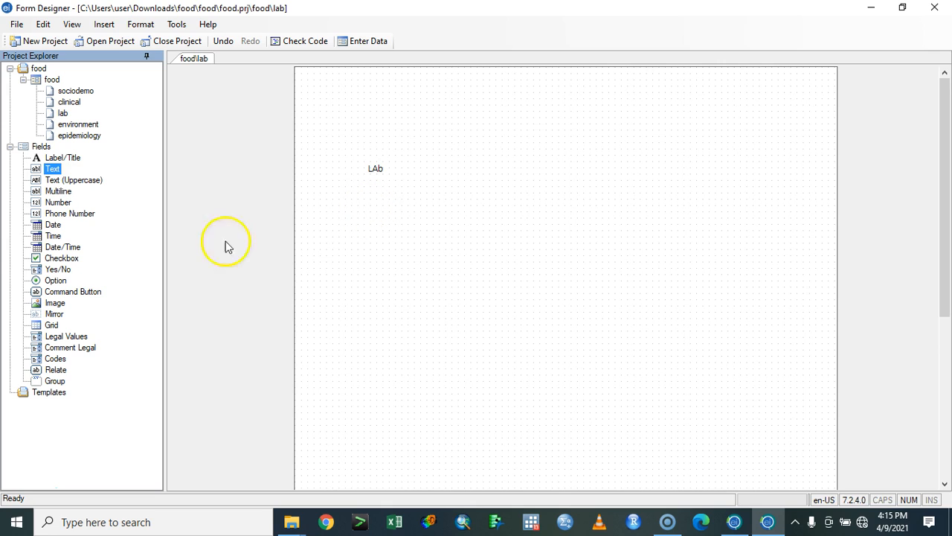
pyautogui.moveTo(52, 171); pyautogui.dragTo(142, 183)
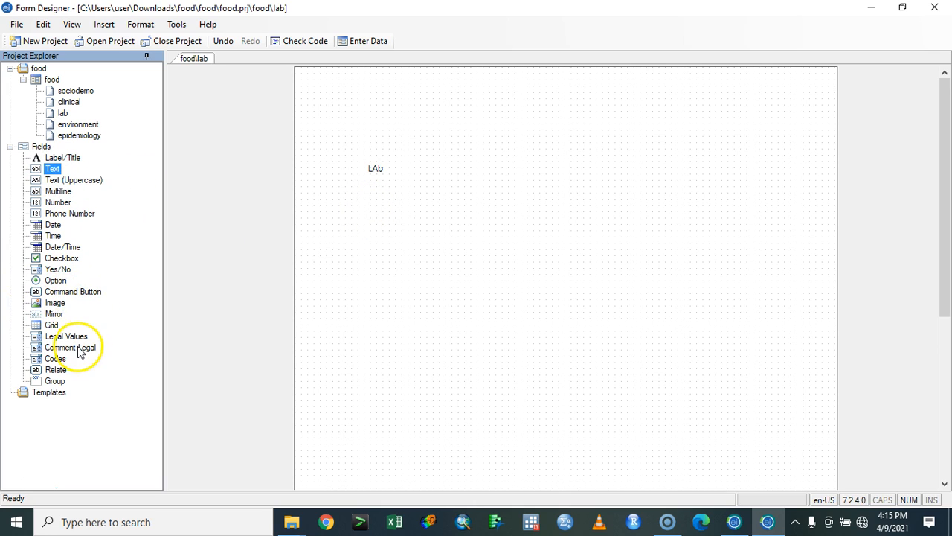
pyautogui.click(63, 271)
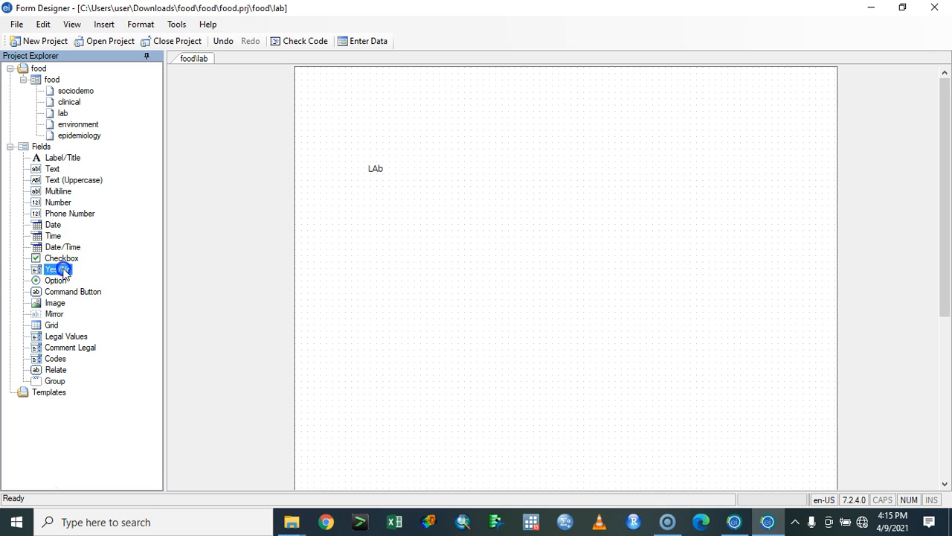
pyautogui.click(54, 280)
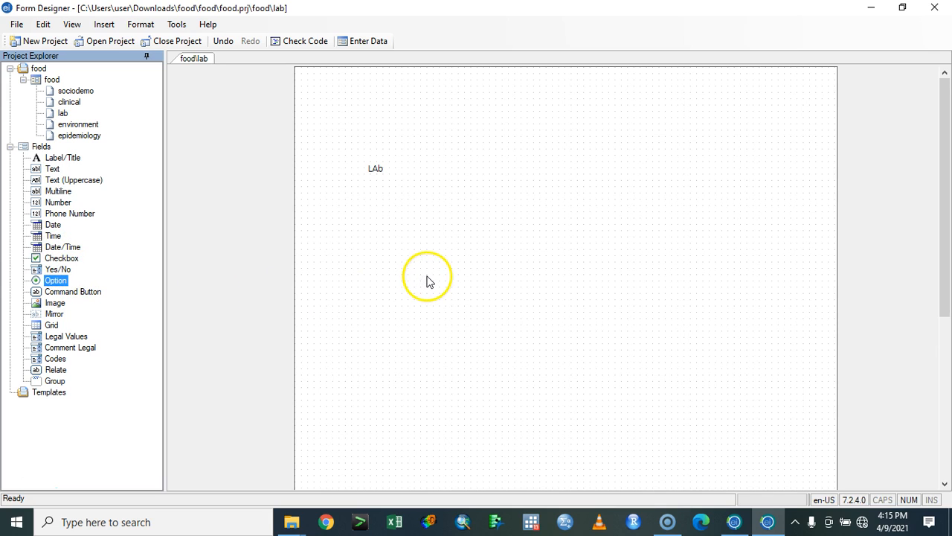
pyautogui.click(370, 281)
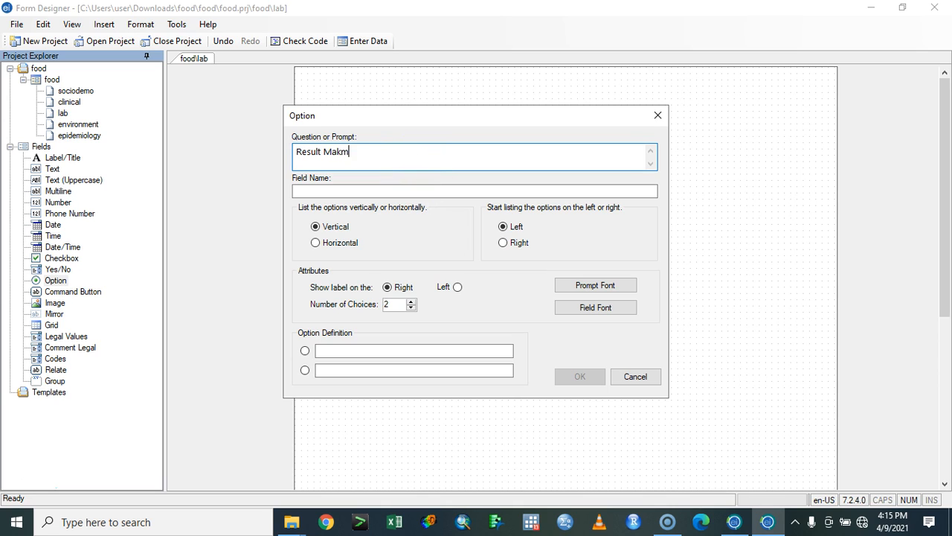
pyautogui.click(391, 350)
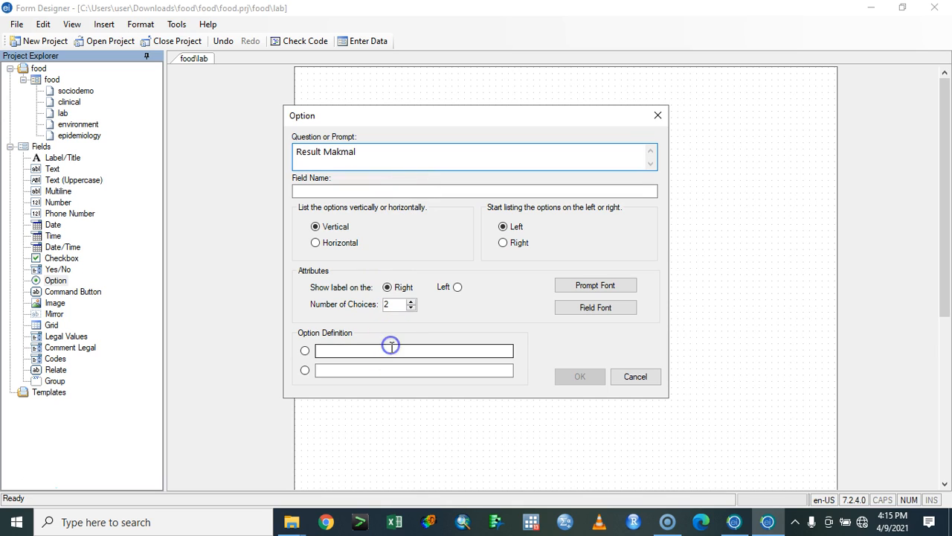
pyautogui.press('Tab')
pyautogui.write('Neg')
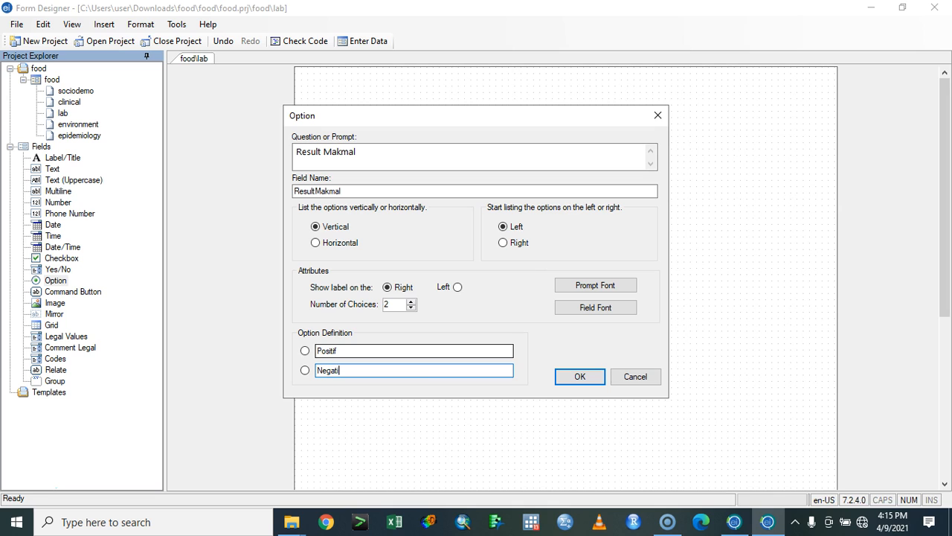
pyautogui.click(573, 376)
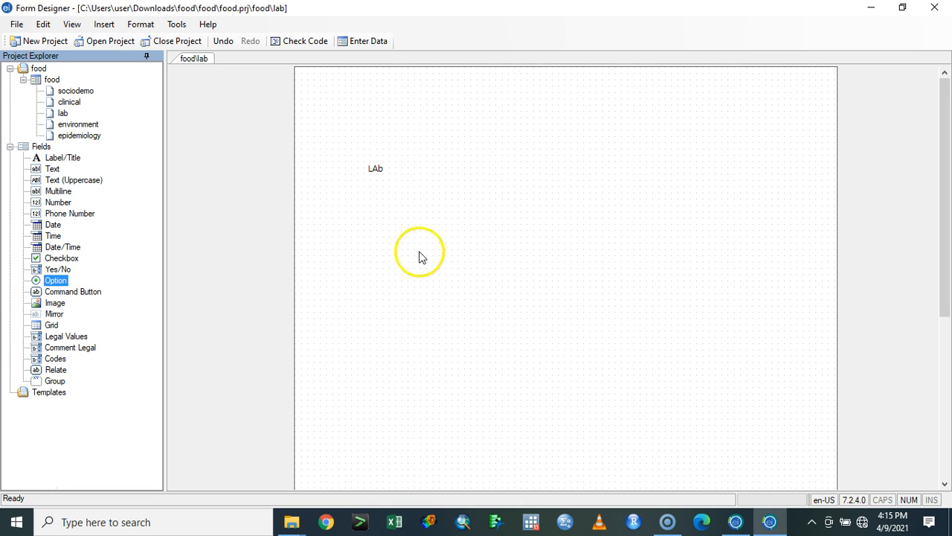
pyautogui.click(486, 284)
pyautogui.moveTo(421, 209); pyautogui.dragTo(420, 204)
pyautogui.click(404, 198)
# Step: Enlarge the LAb title's font and reposition the Result Makmal group just beneath the larger title
pyautogui.click(378, 167)
pyautogui.rightClick(378, 170)
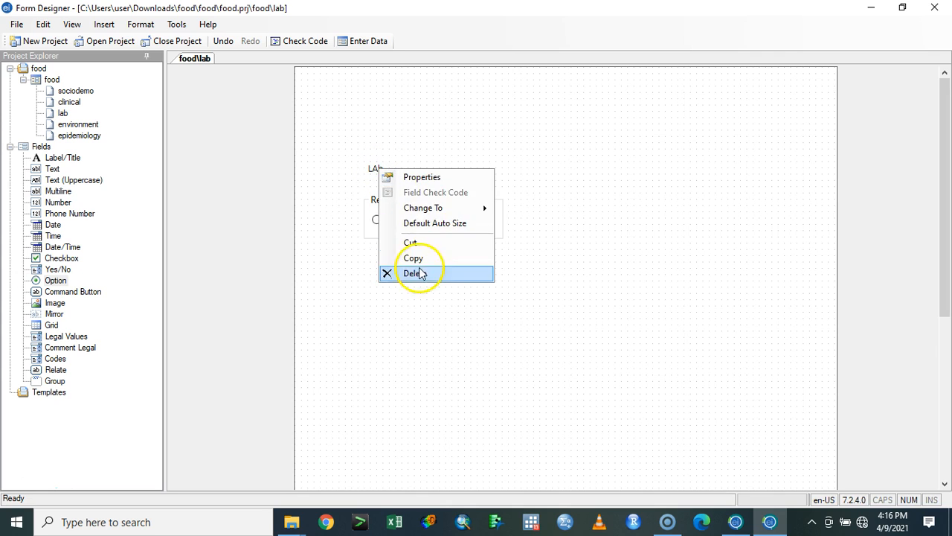
pyautogui.click(437, 178)
pyautogui.click(365, 383)
pyautogui.click(536, 200)
pyautogui.moveTo(555, 173); pyautogui.dragTo(553, 197)
pyautogui.click(537, 183)
pyautogui.click(591, 134)
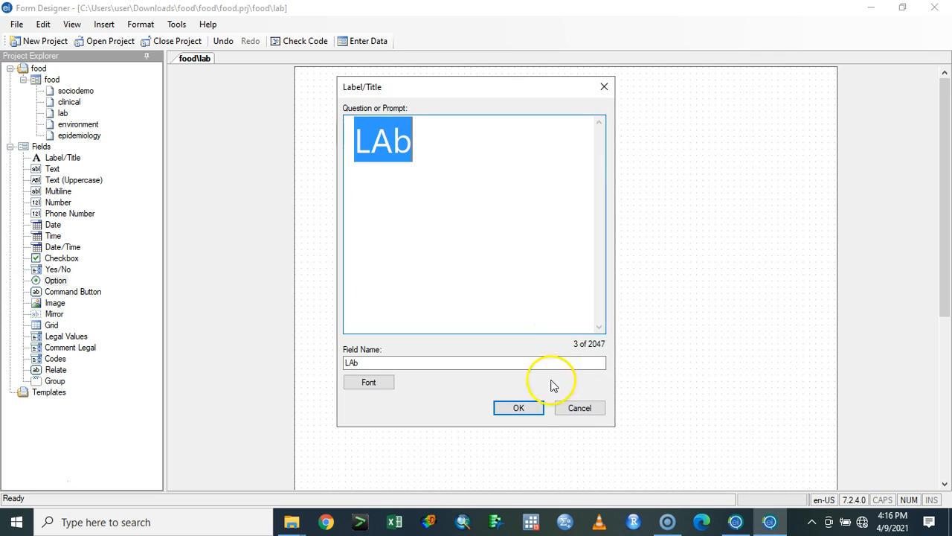
pyautogui.click(531, 406)
pyautogui.click(477, 231)
pyautogui.moveTo(477, 231); pyautogui.dragTo(491, 250)
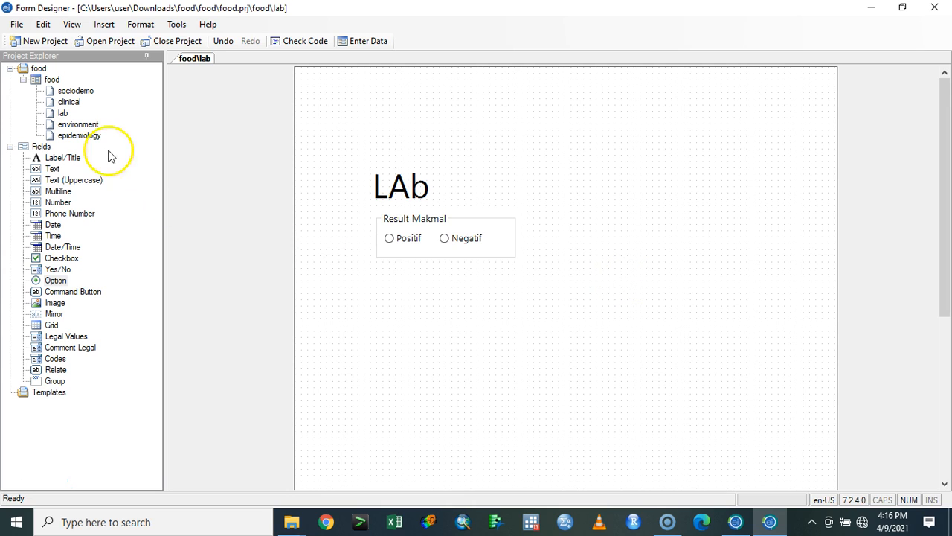
# Step: On the environment page, add a title label with the prompt Persekitaran and field name Persekitaran
pyautogui.click(81, 124)
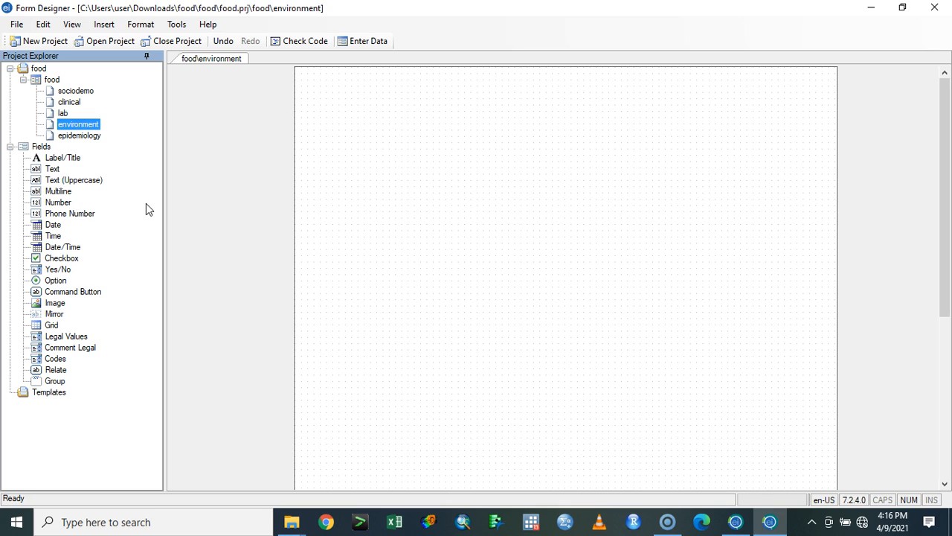
pyautogui.click(64, 158)
pyautogui.moveTo(63, 157); pyautogui.dragTo(406, 159)
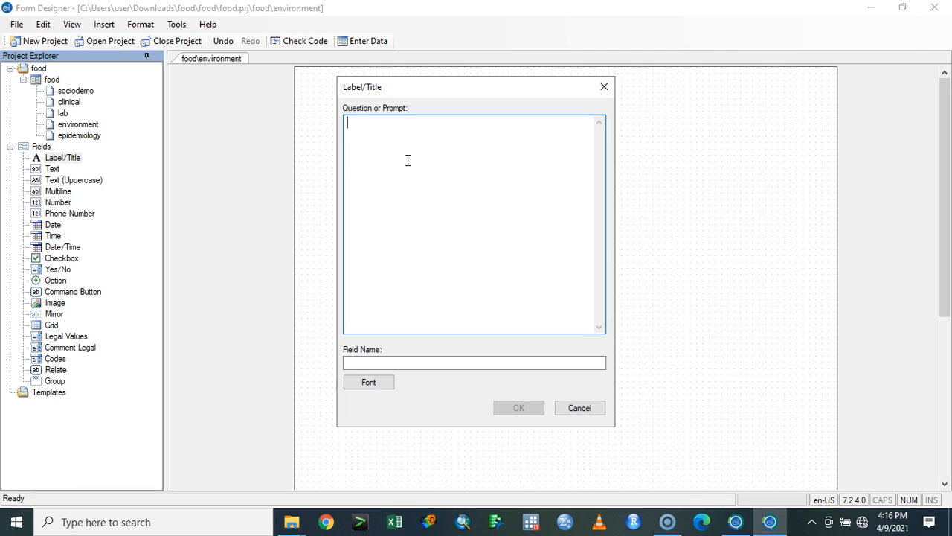
pyautogui.write('Envir')
pyautogui.press('BackSpace')
pyautogui.press('BackSpace')
pyautogui.press('BackSpace')
pyautogui.write('Persekitaran')
pyautogui.click(379, 362)
# Step: Enlarge the Persekitaran title's font and place the title near the page's upper-left corner
pyautogui.click(368, 381)
pyautogui.click(538, 198)
pyautogui.scroll(-2, 544, 195)
pyautogui.click(538, 181)
pyautogui.click(591, 133)
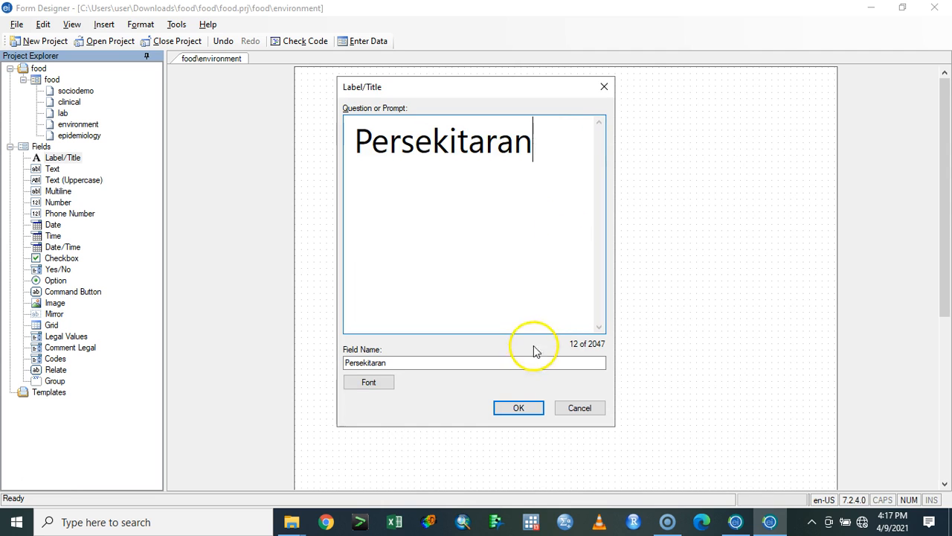
pyautogui.click(526, 409)
pyautogui.moveTo(453, 172); pyautogui.dragTo(431, 134)
pyautogui.click(444, 180)
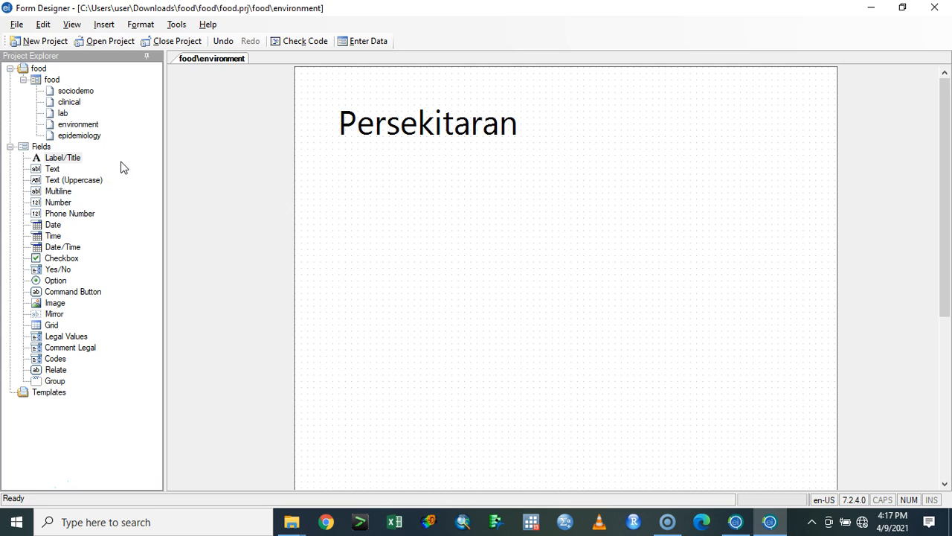
# Step: Add an option field Kumpulan, field name Kumpulan, with choices Kes and Kawalan, and place it directly below the Persekitaran title
pyautogui.click(57, 270)
pyautogui.moveTo(51, 284); pyautogui.dragTo(421, 195)
pyautogui.click(415, 149)
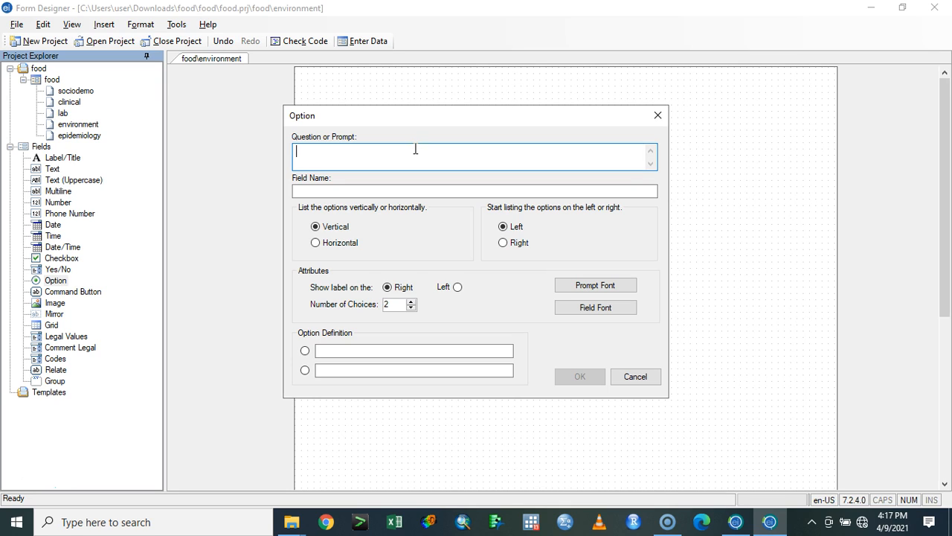
pyautogui.write('Kumpulan')
pyautogui.click(335, 350)
pyautogui.write('Kes')
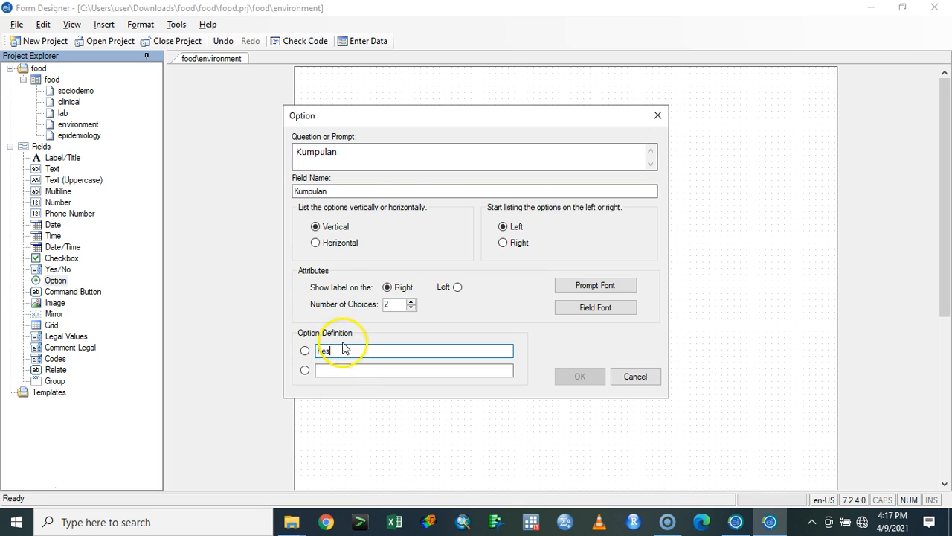
pyautogui.click(349, 371)
pyautogui.write('Kawalan')
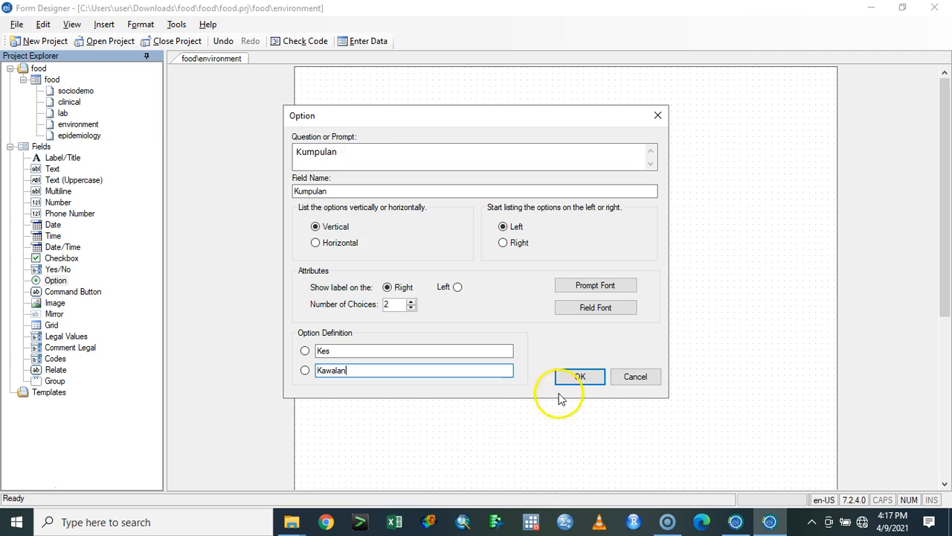
pyautogui.click(577, 378)
pyautogui.click(496, 219)
pyautogui.moveTo(476, 210); pyautogui.dragTo(402, 174)
# Step: On the environment page, add a label with the prompt Jenis Makanan yang dimakan at font size 18, below the Kumpulan group
pyautogui.click(79, 91)
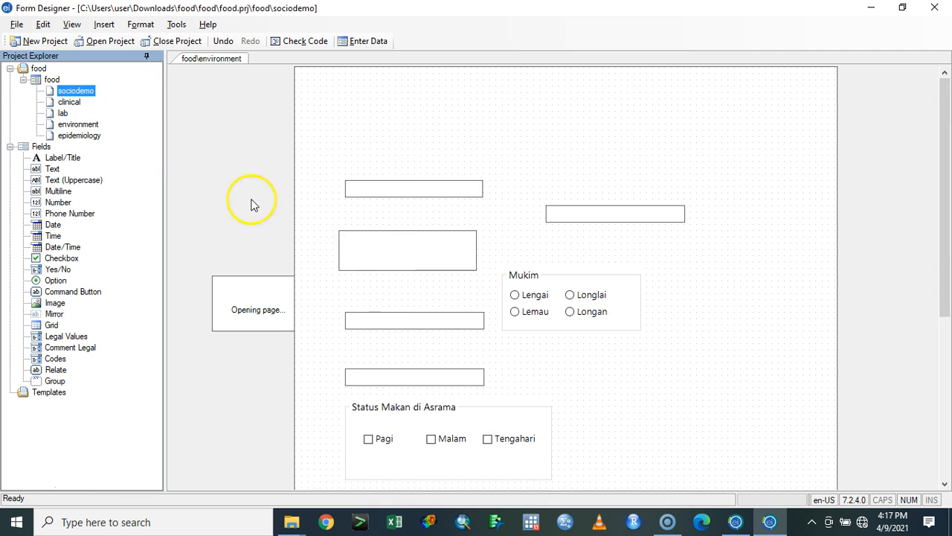
pyautogui.click(80, 125)
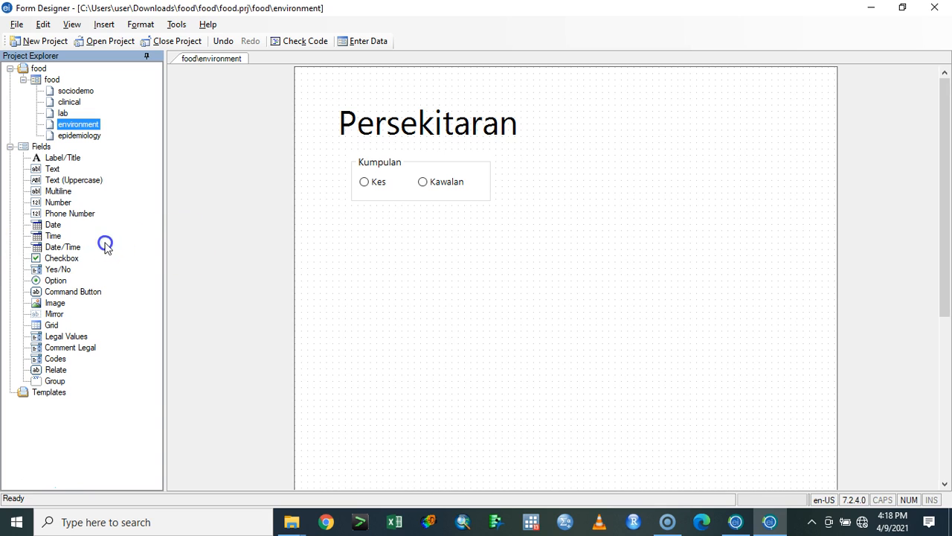
pyautogui.click(63, 157)
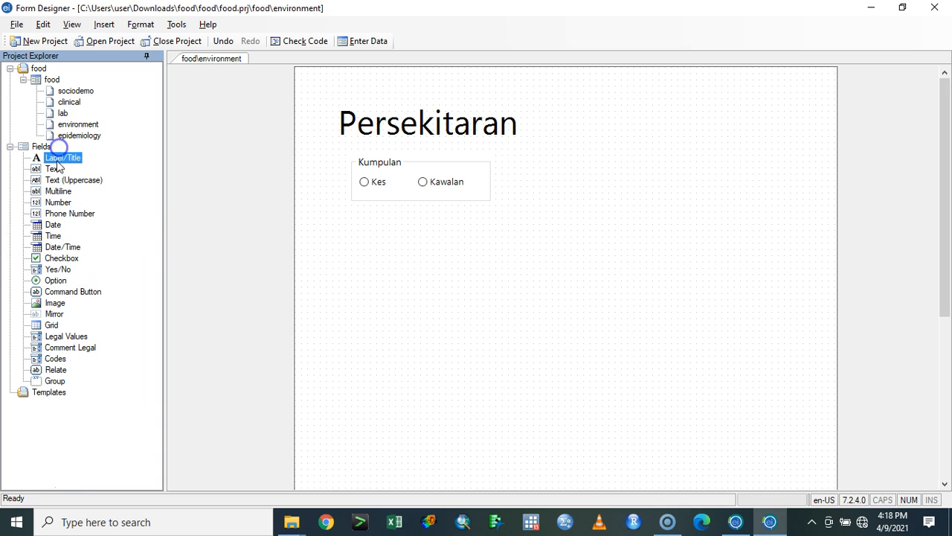
pyautogui.moveTo(66, 159); pyautogui.dragTo(369, 250)
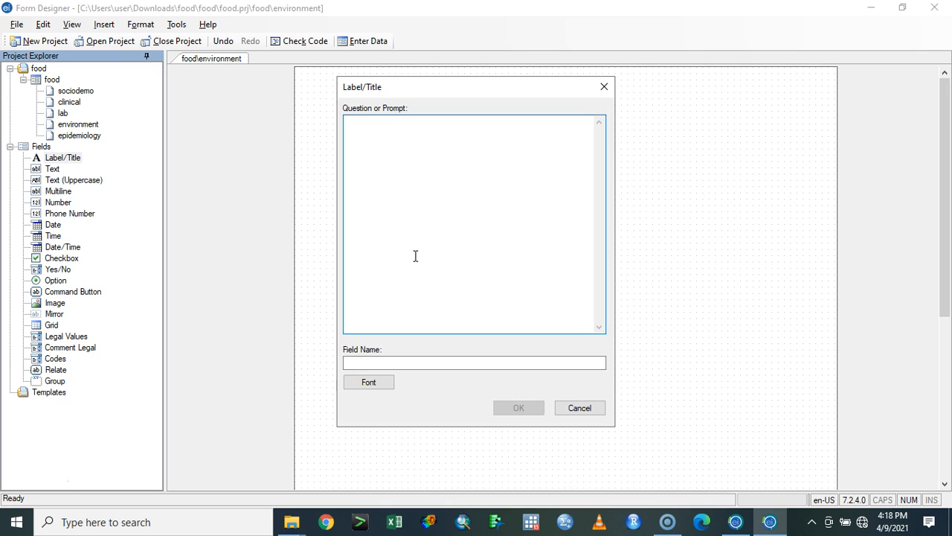
pyautogui.write('Jenis Makanan yang dimakan')
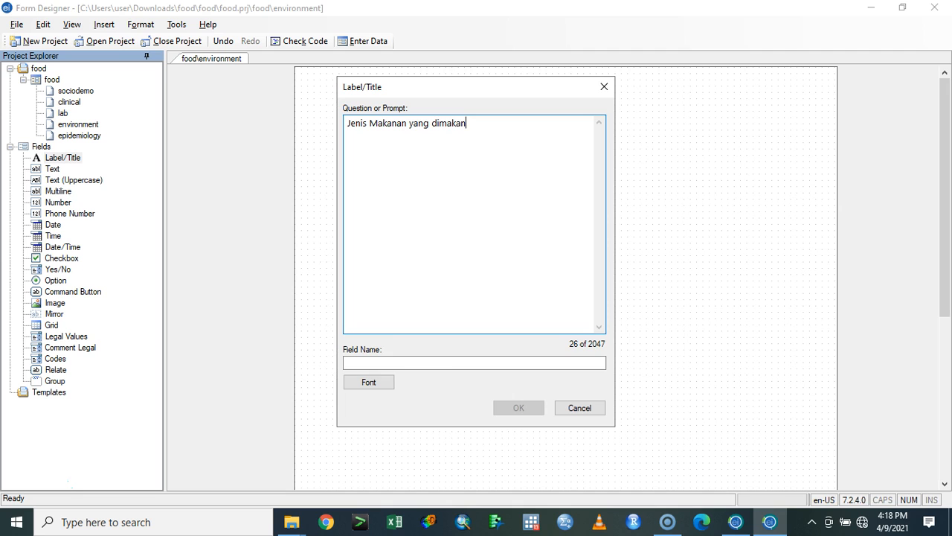
pyautogui.click(412, 366)
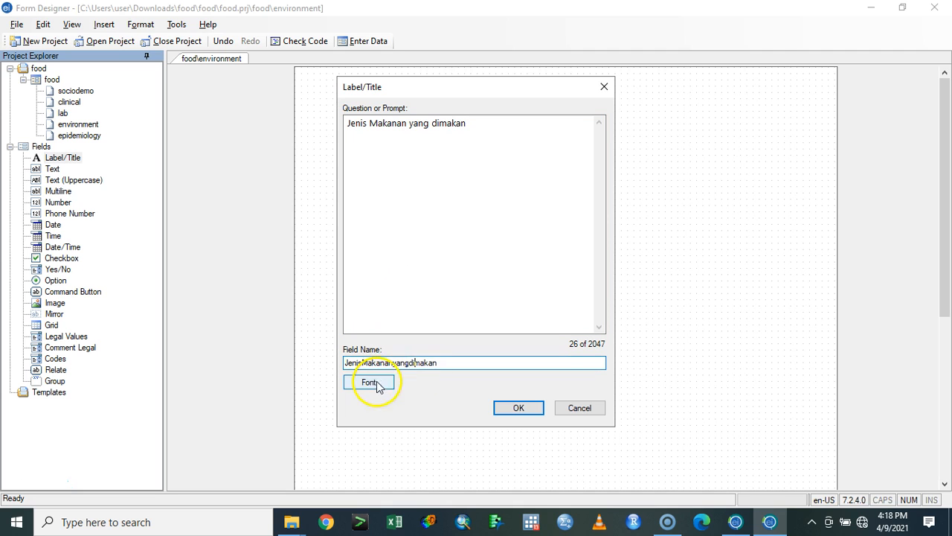
pyautogui.click(542, 189)
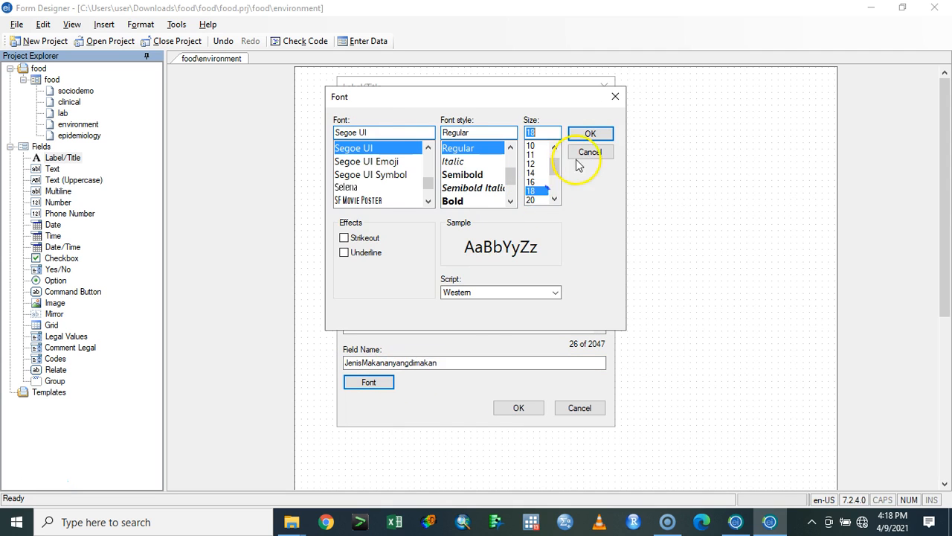
pyautogui.click(583, 134)
pyautogui.click(519, 407)
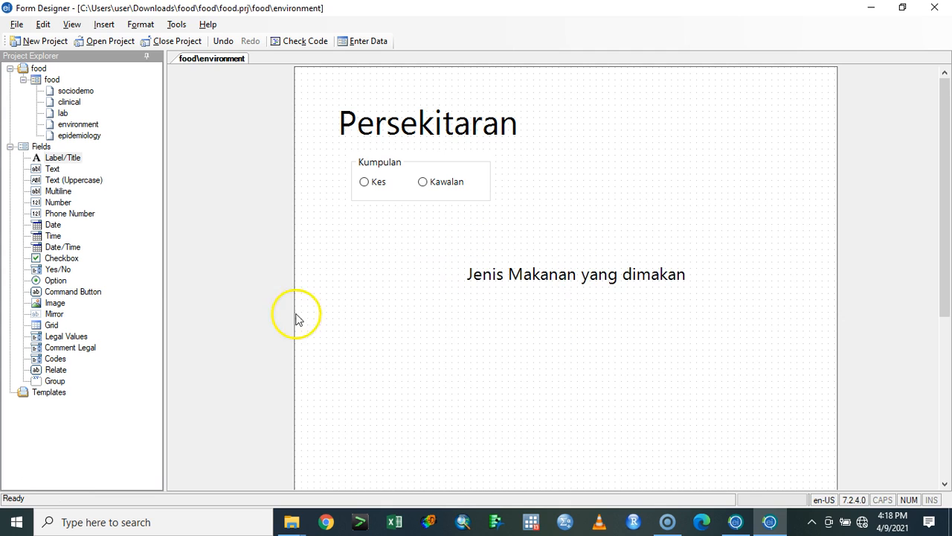
# Step: Add a checkbox field with the prompt Makan Nasi Lemak below the Jenis Makanan yang dimakan label
pyautogui.click(62, 259)
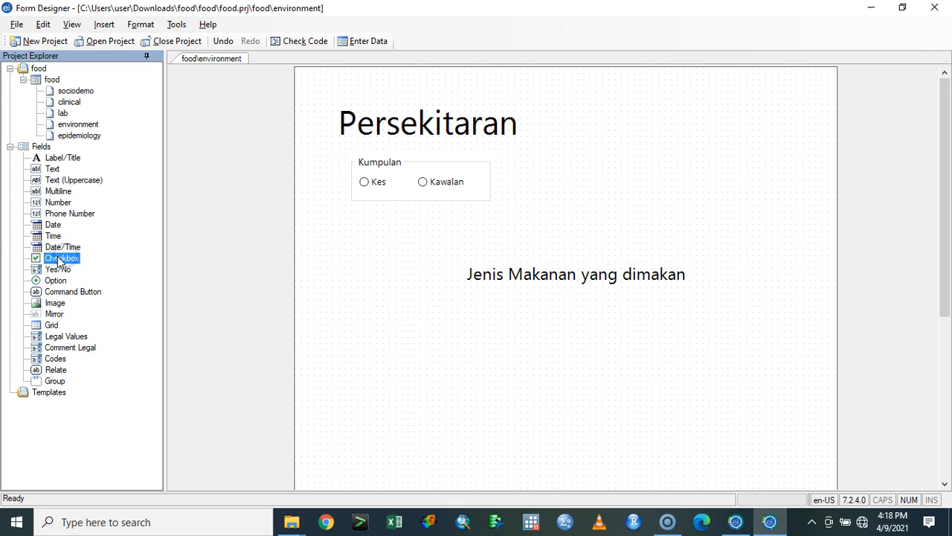
pyautogui.click(416, 311)
pyautogui.write('Ma')
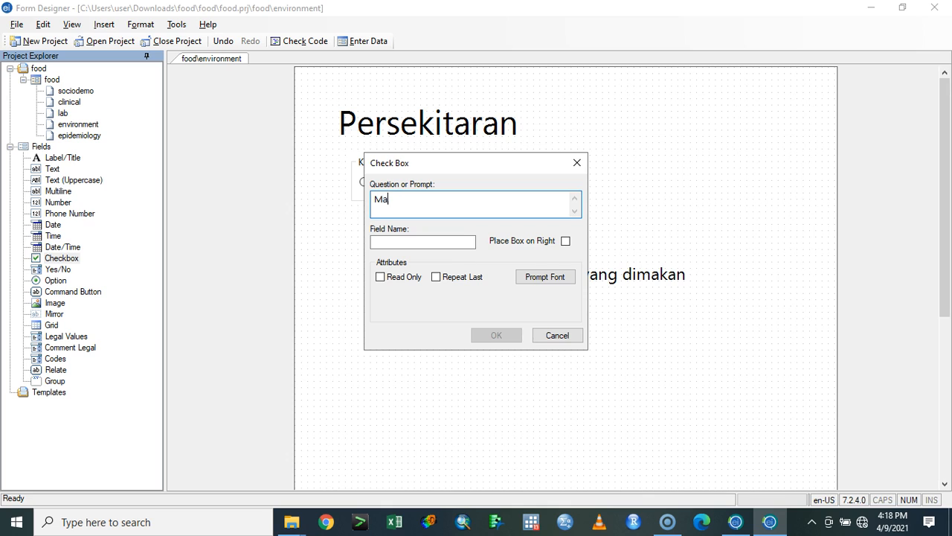
pyautogui.write('kan Nasi Lemak')
pyautogui.click(458, 243)
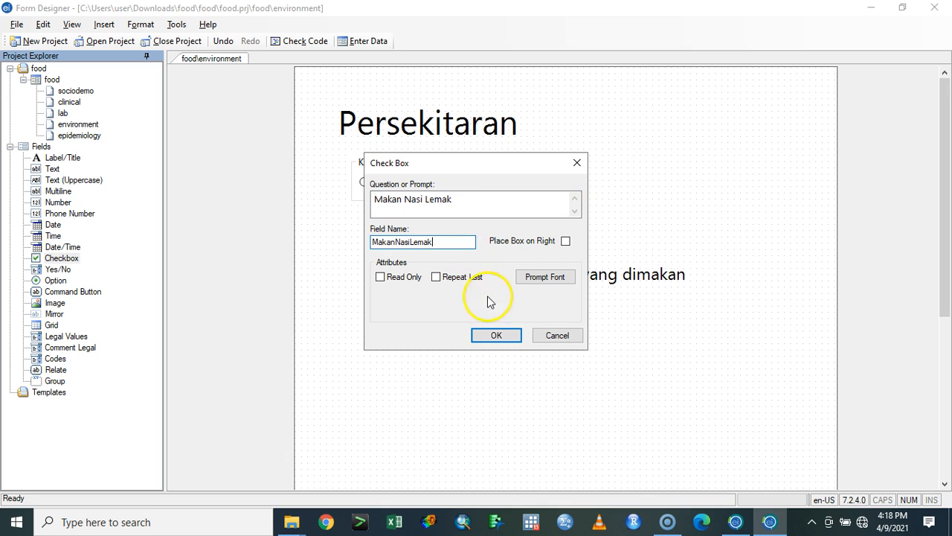
pyautogui.click(496, 335)
# Step: Change the Makan Nasi Lemak checkbox's prompt to Nasi Lemak and its field name to nasilemak
pyautogui.click(472, 315)
pyautogui.rightClick(472, 315)
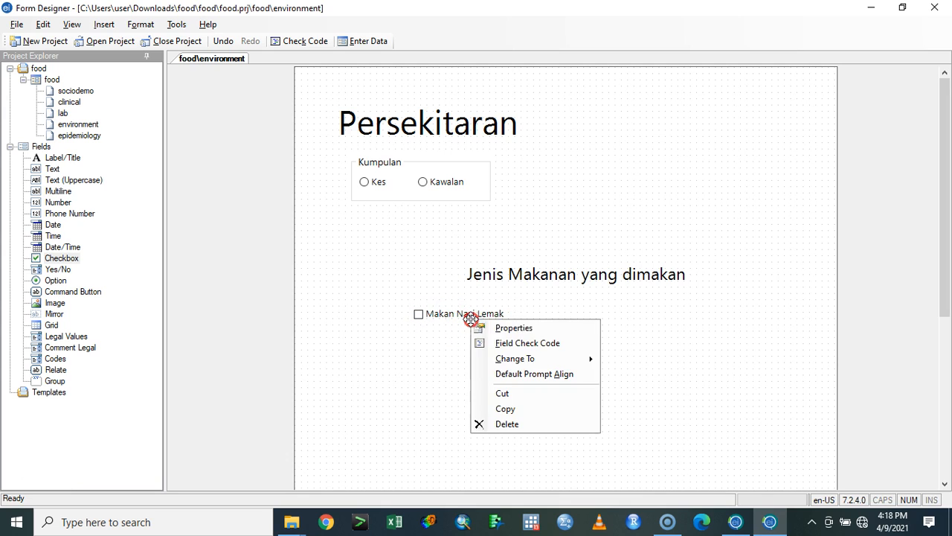
pyautogui.click(489, 328)
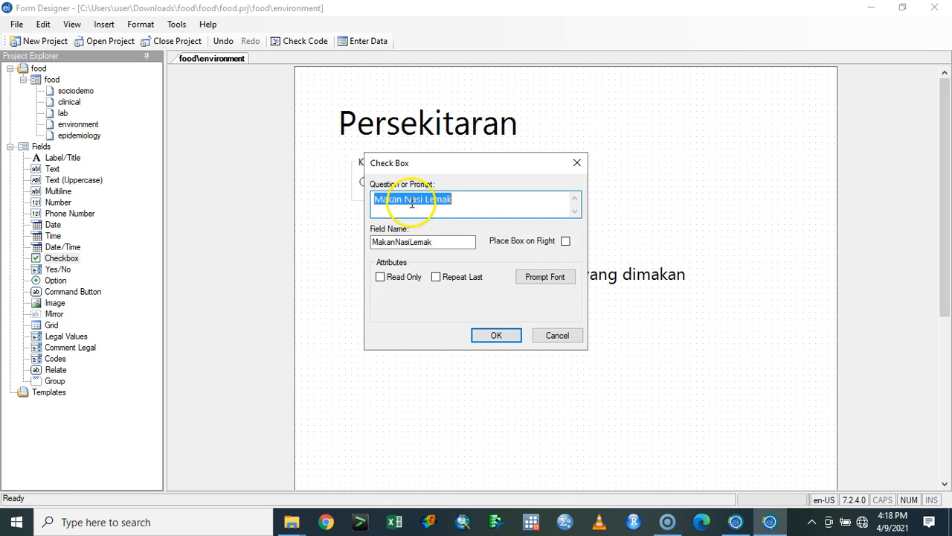
pyautogui.write('Nasi Lemak')
pyautogui.press('Tab')
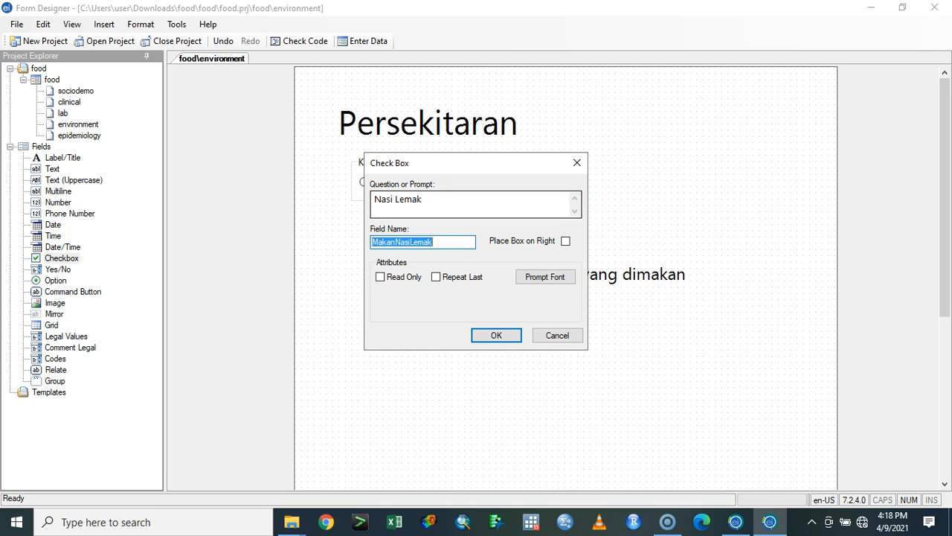
pyautogui.write('nasilemak')
pyautogui.click(496, 334)
pyautogui.click(467, 317)
pyautogui.click(453, 319)
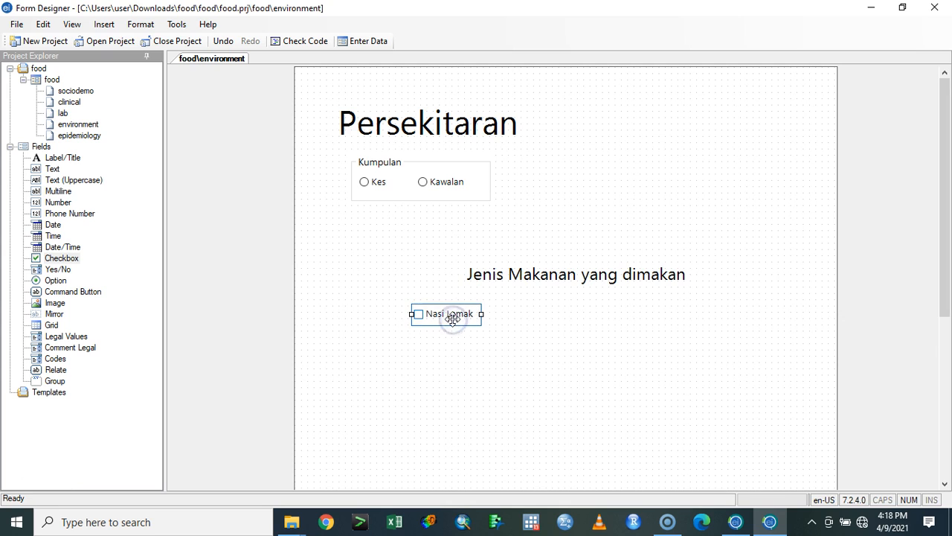
# Step: Add a checkbox field with the prompt Air Milo and align it beside the Nasi Lemak checkbox
pyautogui.click(63, 258)
pyautogui.click(518, 321)
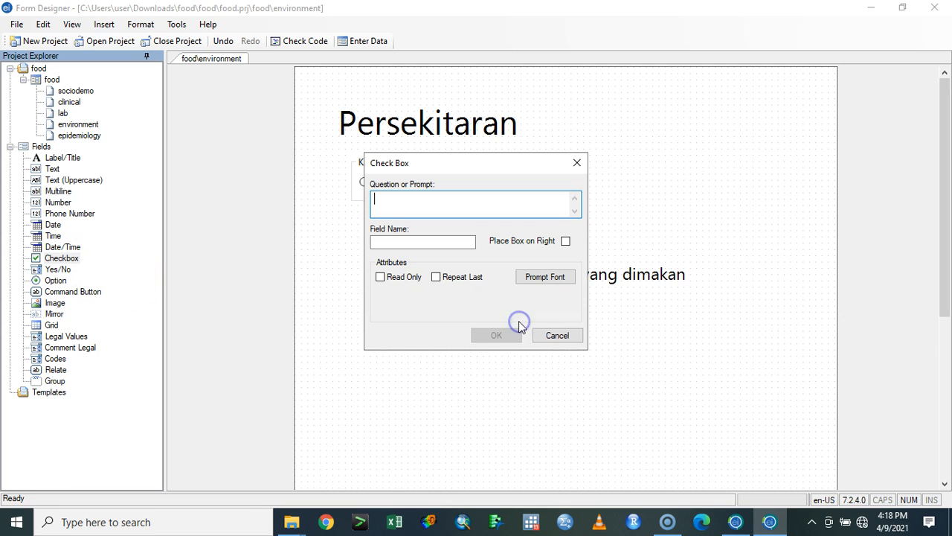
pyautogui.write('Air Milo')
pyautogui.click(454, 243)
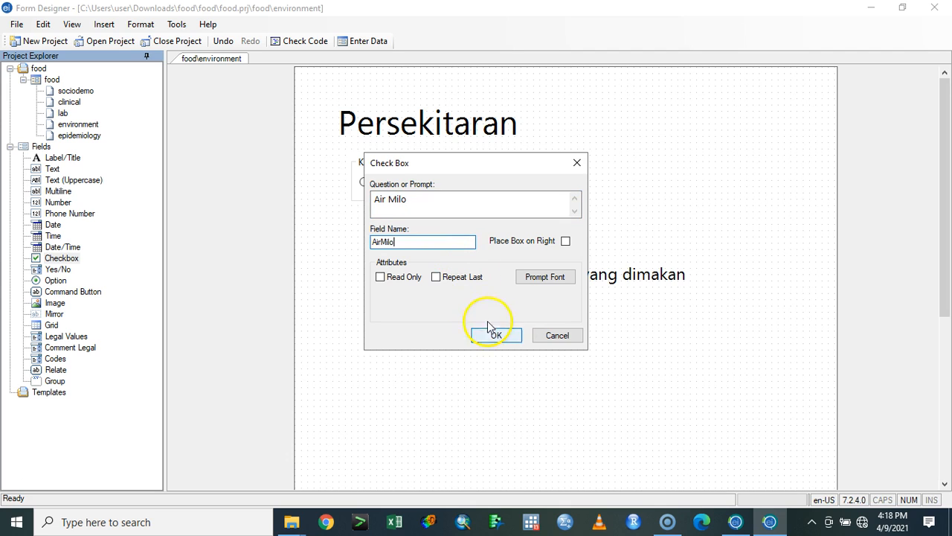
pyautogui.click(496, 335)
pyautogui.moveTo(534, 332); pyautogui.dragTo(513, 315)
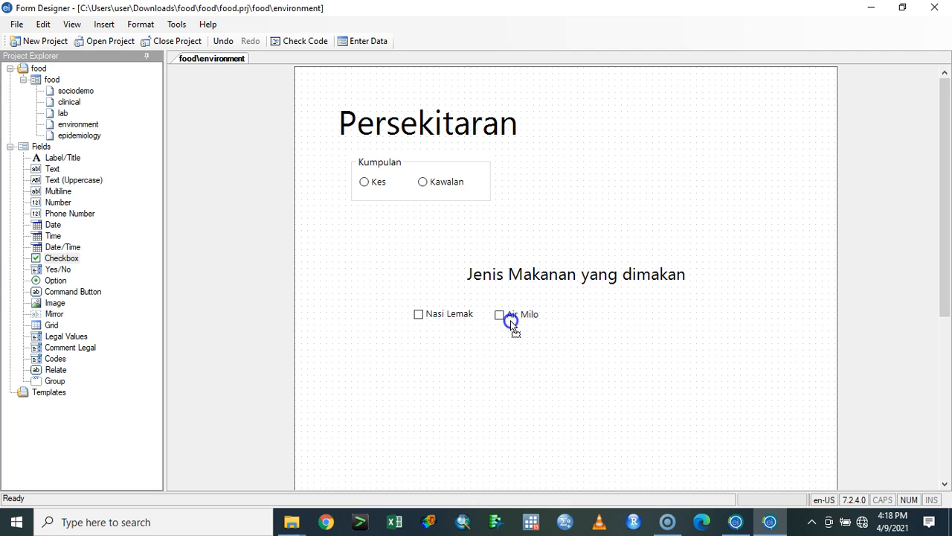
pyautogui.click(462, 365)
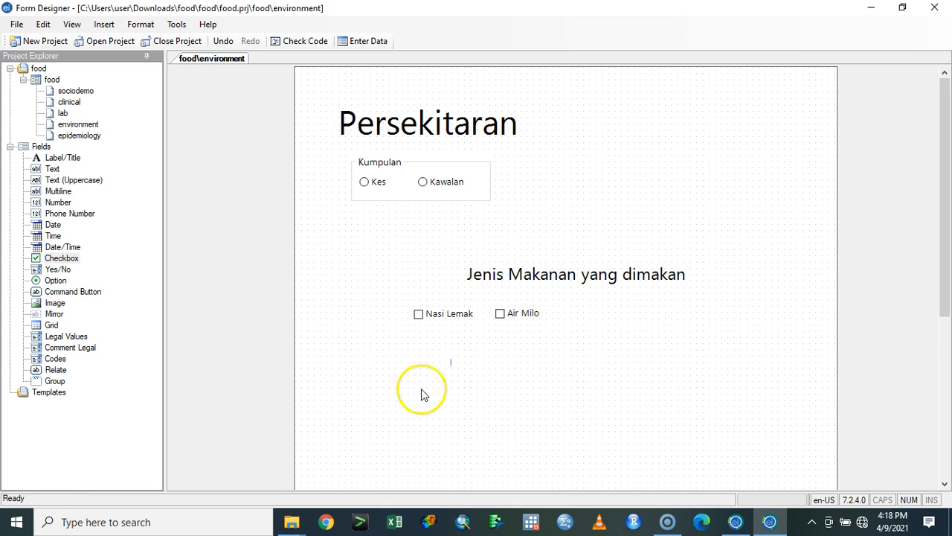
# Step: Add a required Yes/No field with the prompt Mee Goreng and place it below the Nasi Lemak checkbox
pyautogui.moveTo(57, 269); pyautogui.dragTo(404, 360)
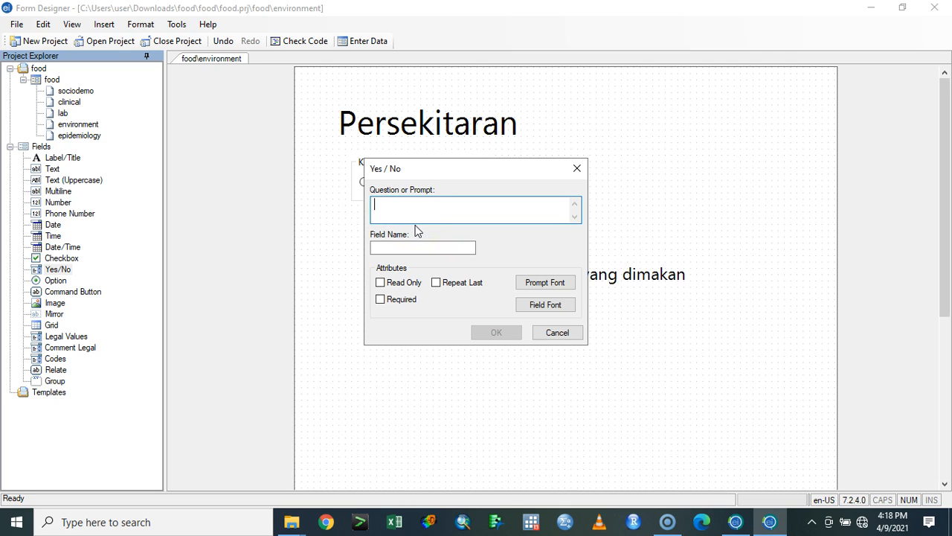
pyautogui.write('Mee Goreng')
pyautogui.click(381, 300)
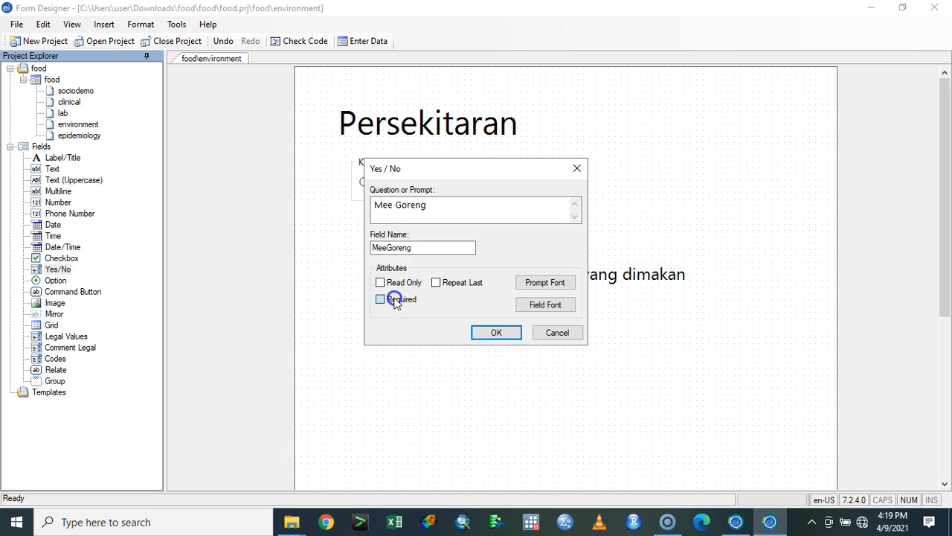
pyautogui.click(493, 332)
pyautogui.moveTo(450, 360)
pyautogui.mouseDown()
pyautogui.moveTo(451, 334)
pyautogui.moveTo(452, 349)
pyautogui.mouseUp()
# Step: Add a required Yes/No field with the prompt Sosej Telur Goyang and align it to the right of the Mee Goreng field
pyautogui.moveTo(57, 270); pyautogui.dragTo(602, 363)
pyautogui.click(462, 215)
pyautogui.write('Sosej Telur Goyang')
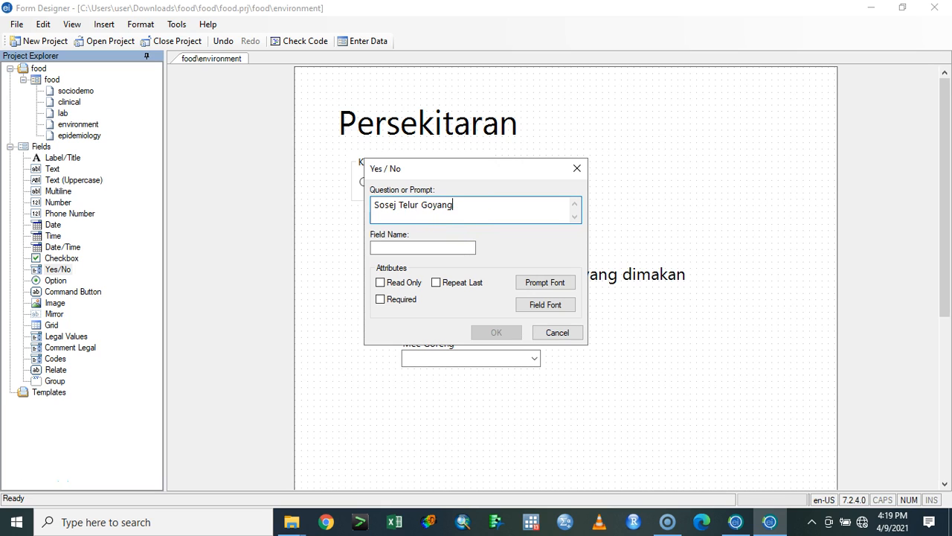
pyautogui.click(380, 299)
pyautogui.click(496, 333)
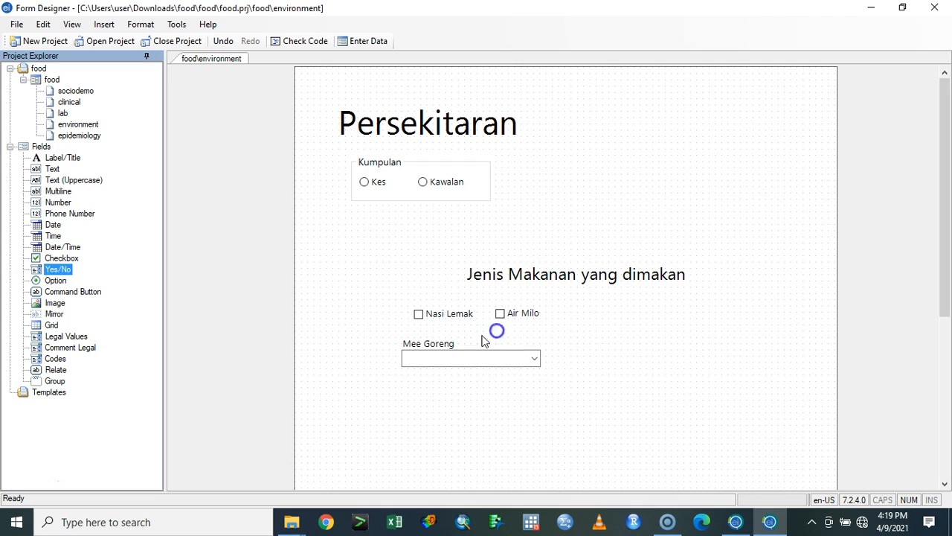
pyautogui.moveTo(622, 361); pyautogui.dragTo(588, 336)
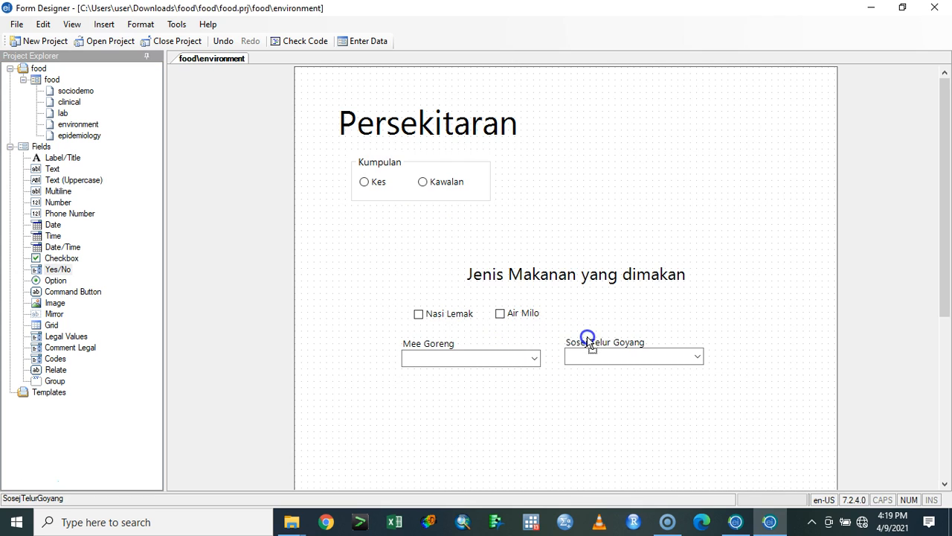
pyautogui.click(514, 404)
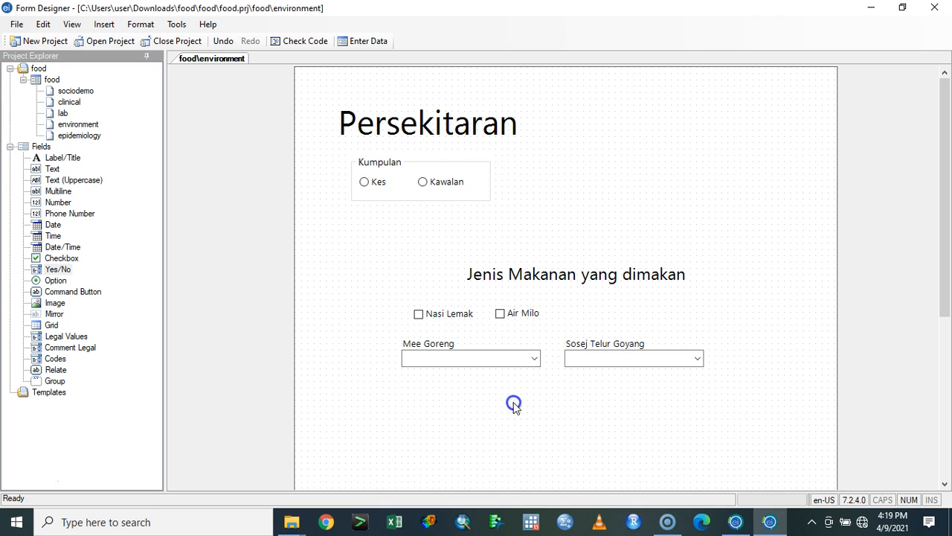
# Step: Add an option field Bihun Sup with the choices Makan and Tidak Makan, and place it below the Mee Goreng field
pyautogui.click(55, 282)
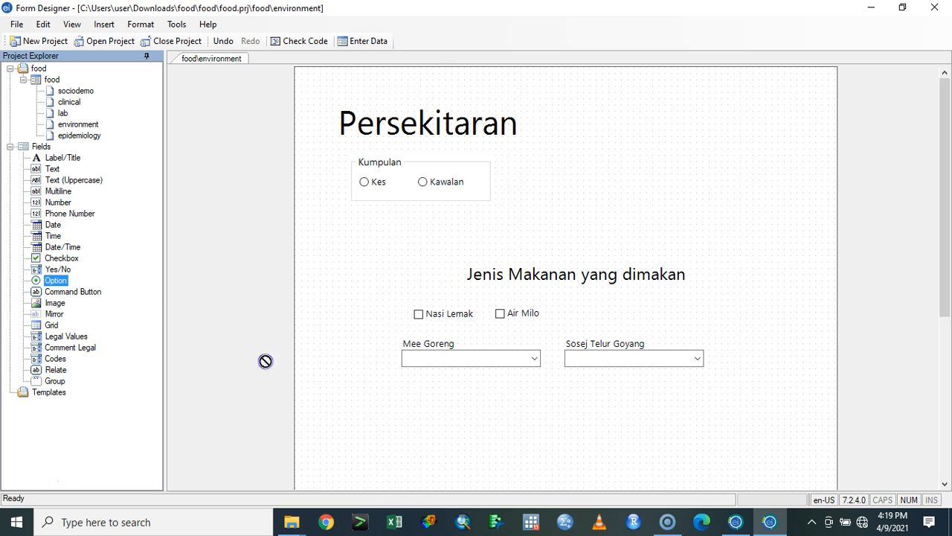
pyautogui.click(427, 388)
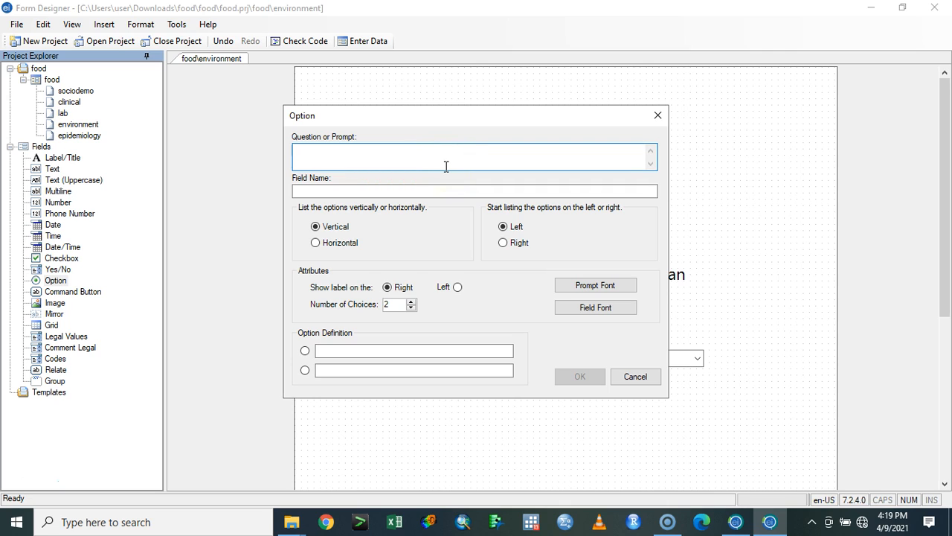
pyautogui.write('Al')
pyautogui.press('BackSpace')
pyautogui.press('BackSpace')
pyautogui.write('Bihun Sup')
pyautogui.click(397, 349)
pyautogui.write('Makan')
pyautogui.press('Tab')
pyautogui.write('Tidak Makan')
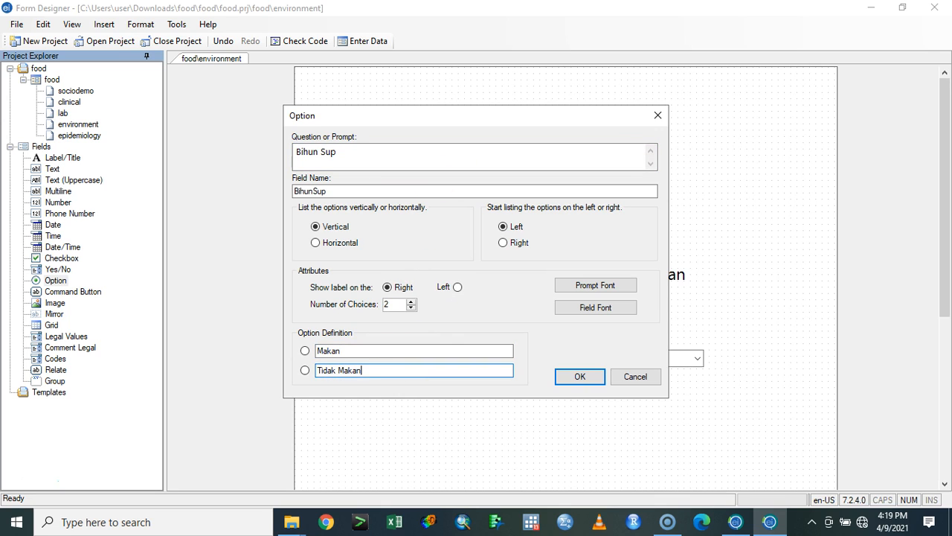
pyautogui.click(580, 376)
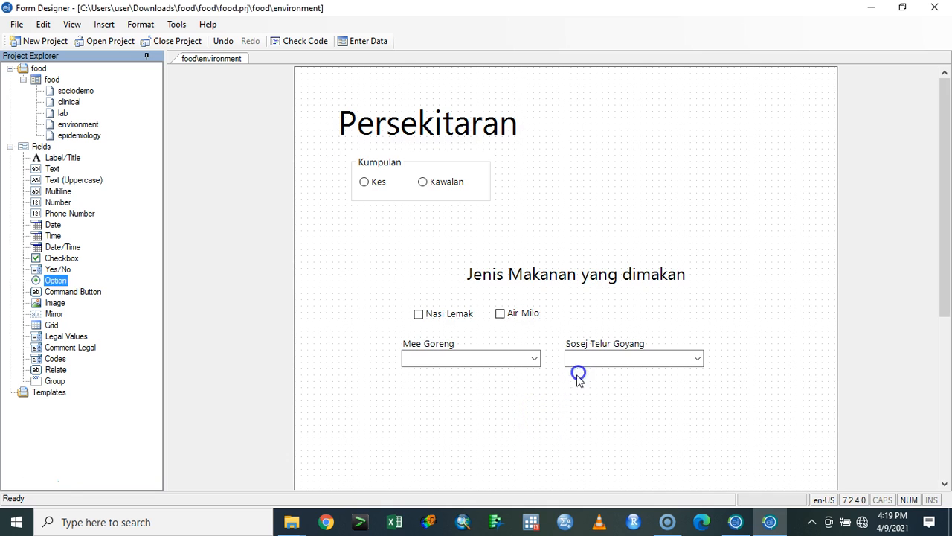
pyautogui.moveTo(498, 401); pyautogui.dragTo(478, 401)
pyautogui.click(462, 319)
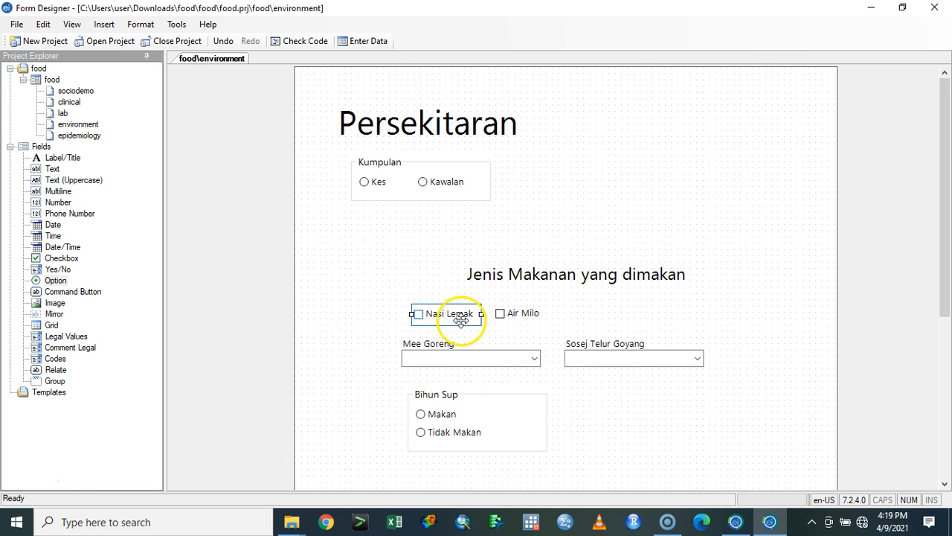
pyautogui.click(495, 355)
pyautogui.click(482, 414)
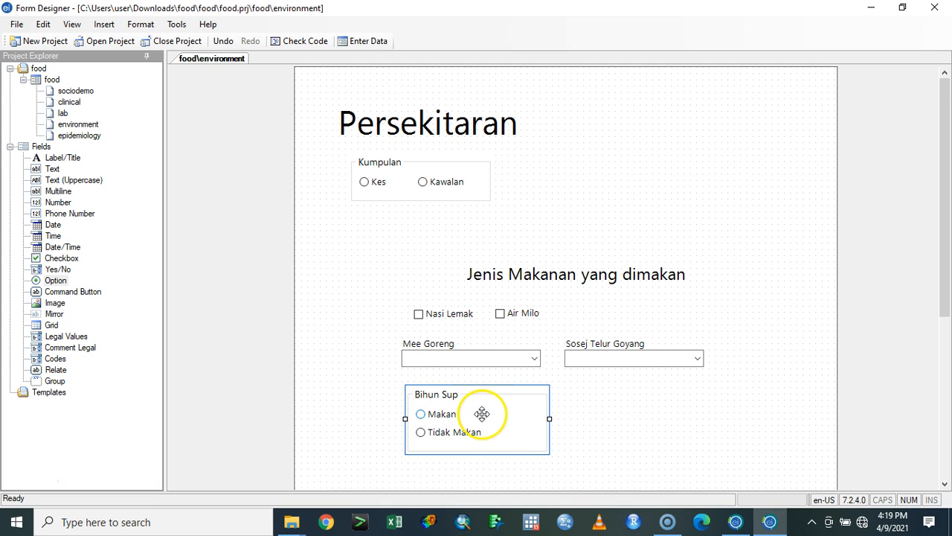
# Step: Add an option field Nasi Bujang with the choices Makan and Tidak Makan, to the right of the Bihun Sup group
pyautogui.click(55, 281)
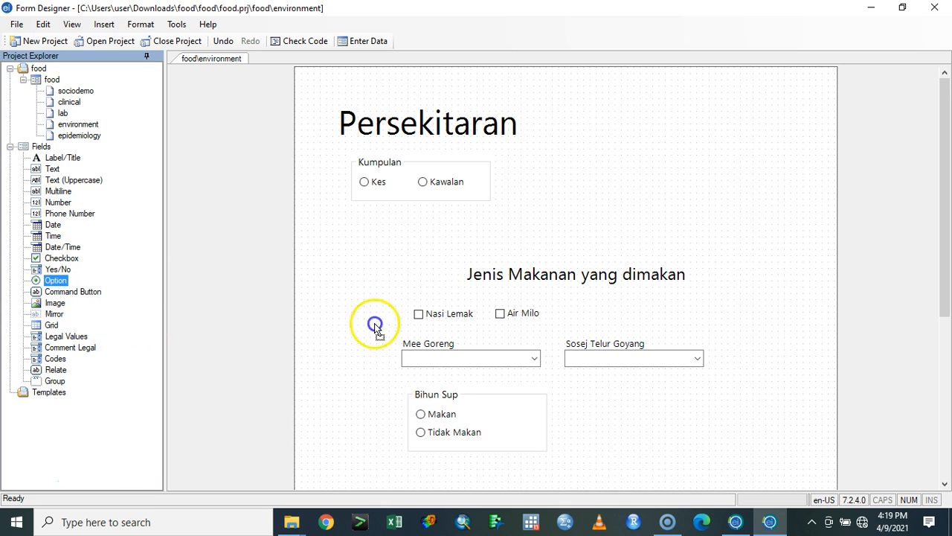
pyautogui.click(615, 417)
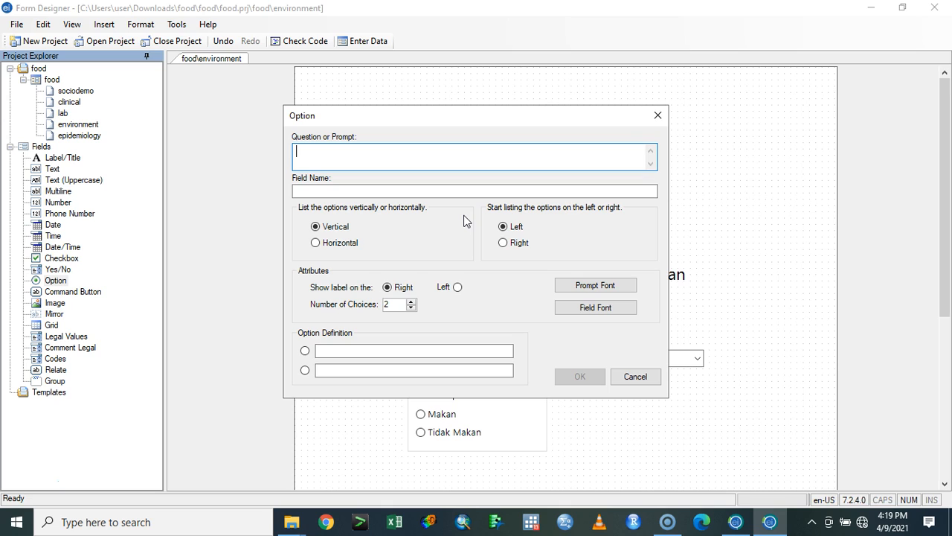
pyautogui.write('Nasi Bujang')
pyautogui.click(423, 350)
pyautogui.write('Makan')
pyautogui.press('Tab')
pyautogui.write('Tidak Makan')
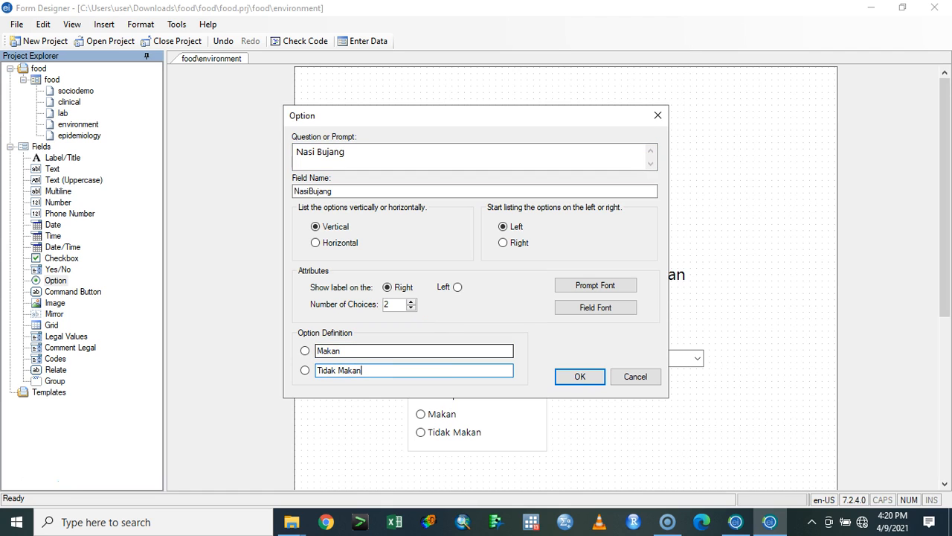
pyautogui.click(584, 381)
pyautogui.click(627, 416)
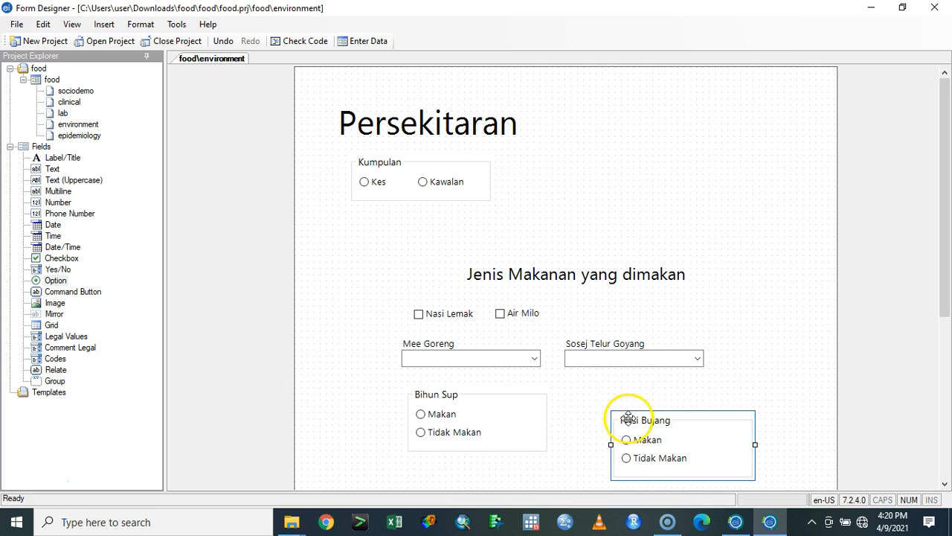
# Step: Move the Nasi Bujang option group up so it lines up beside the Bihun Sup group
pyautogui.moveTo(627, 416); pyautogui.dragTo(593, 399)
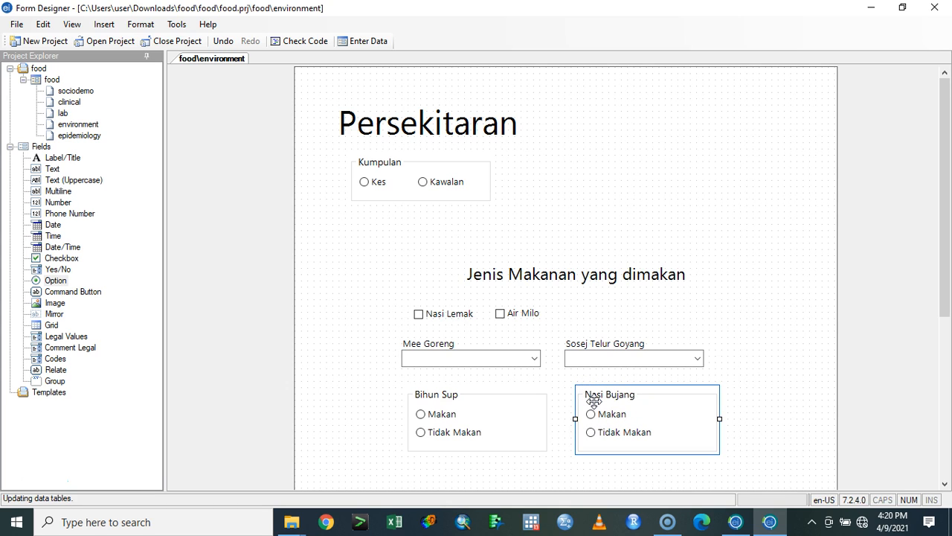
pyautogui.click(521, 419)
pyautogui.click(319, 389)
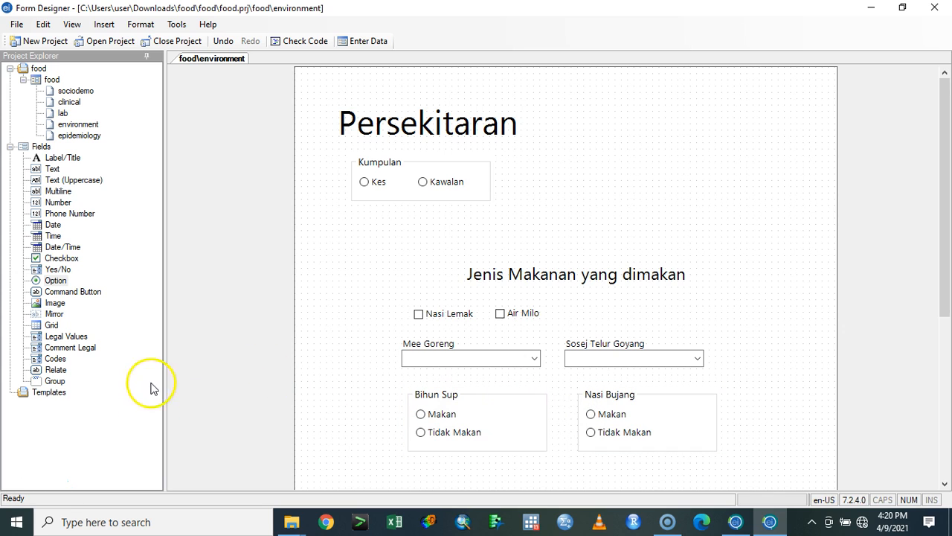
# Step: Start a grid field below the option groups with the prompt Jenis Makanan Yang Dimakan
pyautogui.click(456, 393)
pyautogui.scroll(-3, 521, 415)
pyautogui.click(73, 291)
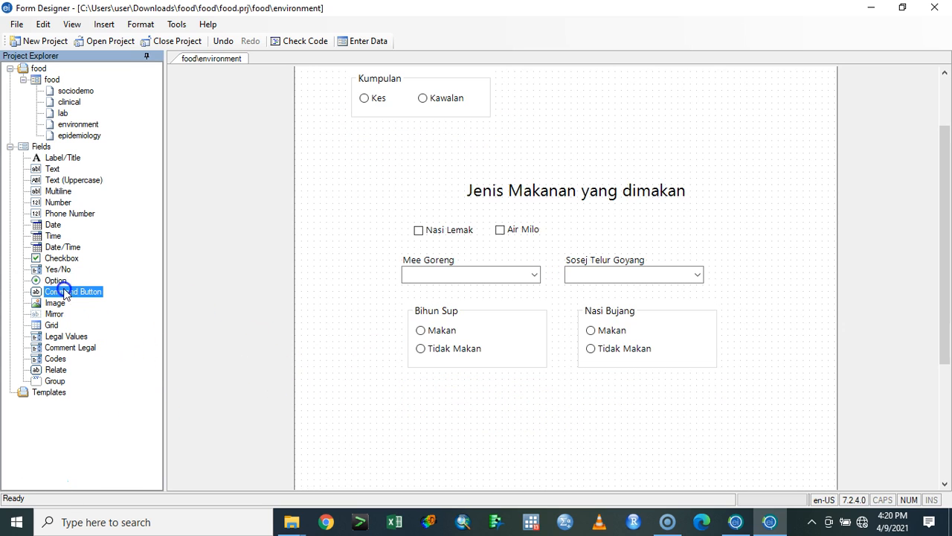
pyautogui.click(54, 325)
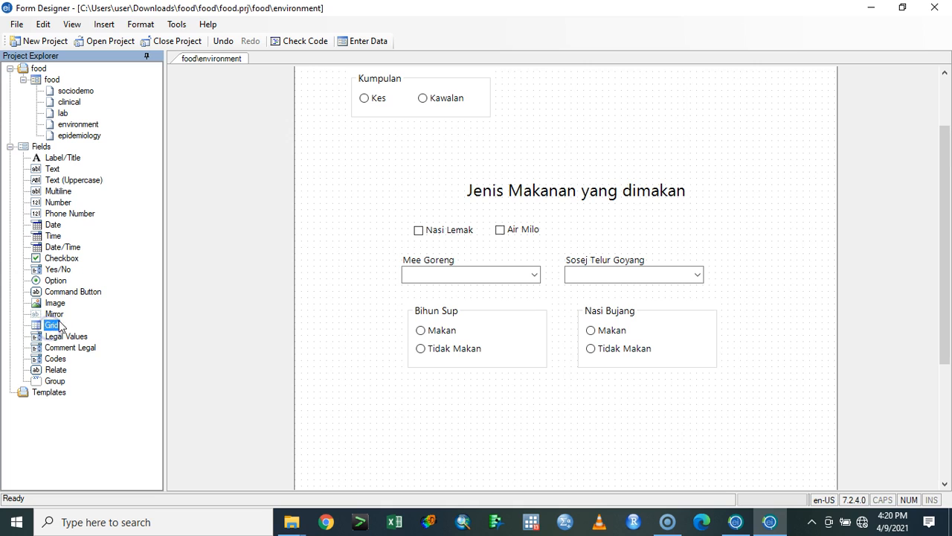
pyautogui.moveTo(51, 326); pyautogui.dragTo(467, 427)
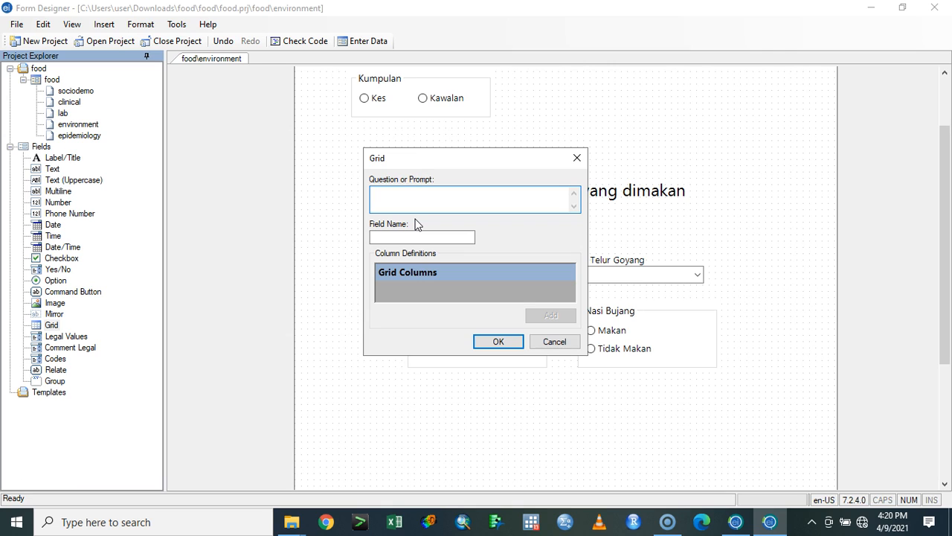
pyautogui.write('Jenis Makanan')
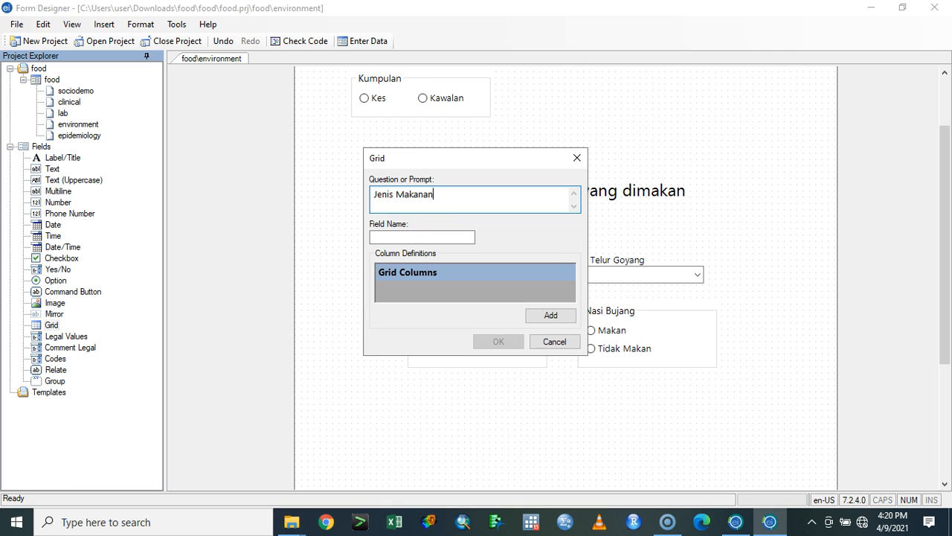
pyautogui.write(' Yang Dimakan')
pyautogui.moveTo(452, 238); pyautogui.dragTo(444, 236)
# Step: Define a required grid column named Air Limau with the Checkbox type and save it
pyautogui.click(552, 316)
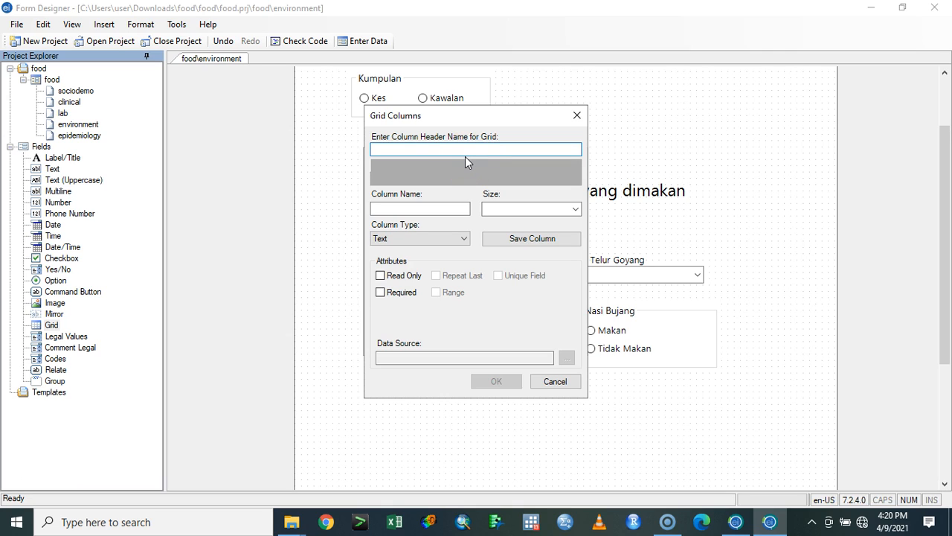
pyautogui.write('Air Limau')
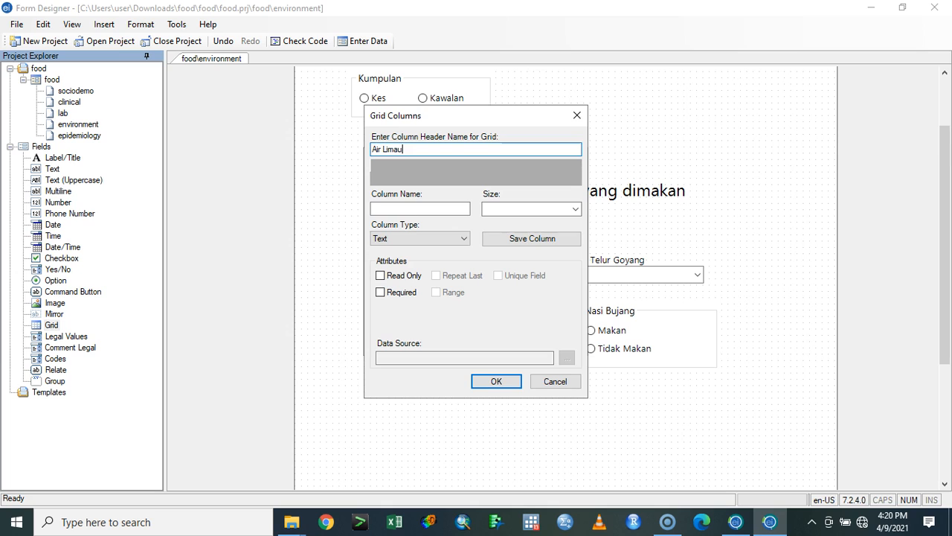
pyautogui.click(507, 216)
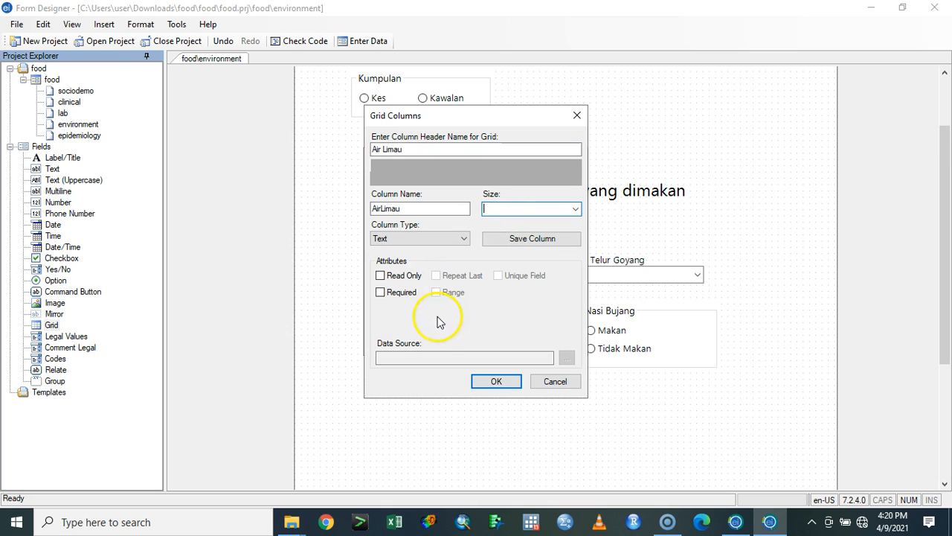
pyautogui.click(383, 292)
pyautogui.click(501, 387)
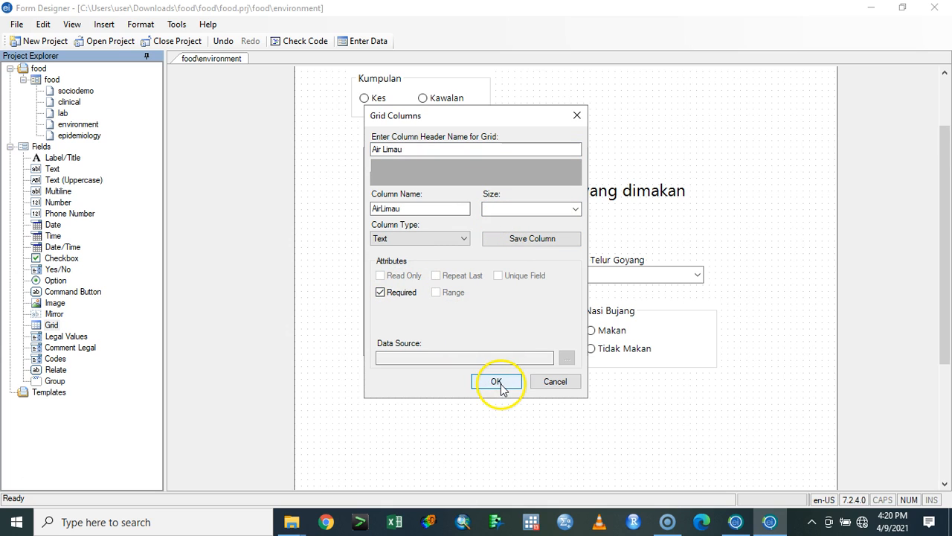
pyautogui.click(571, 305)
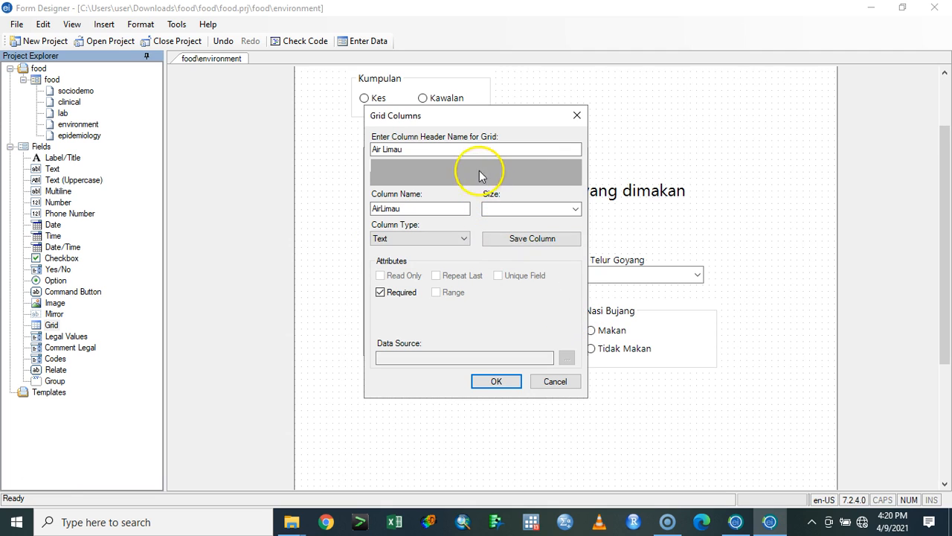
pyautogui.click(464, 238)
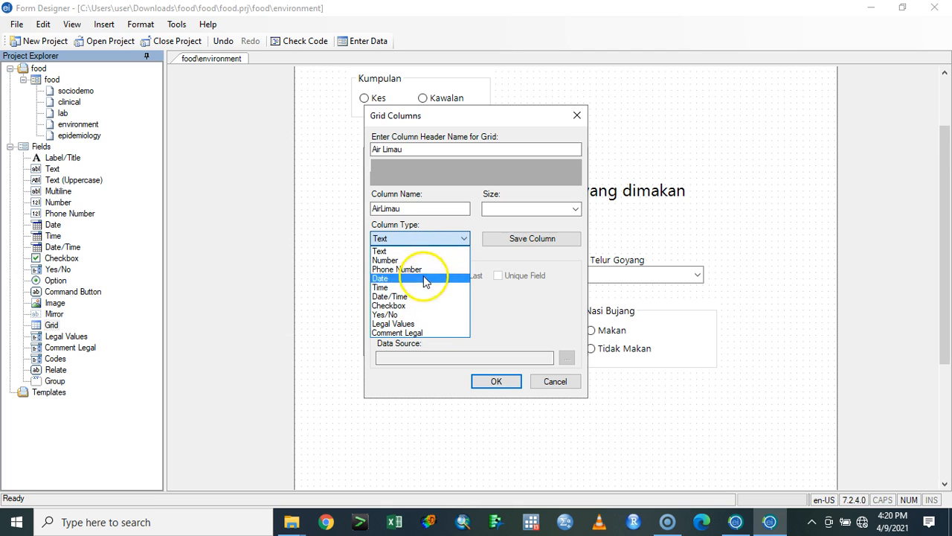
pyautogui.click(430, 305)
pyautogui.click(495, 381)
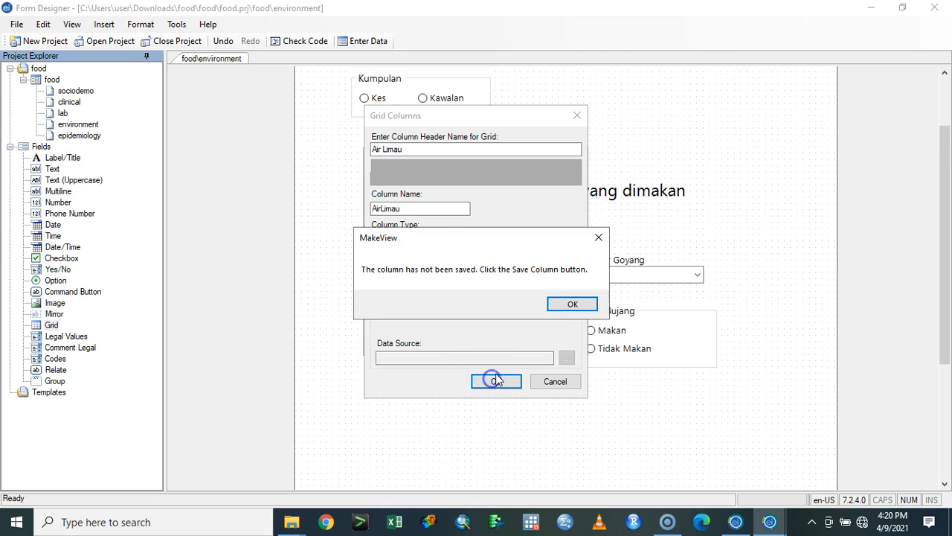
pyautogui.click(570, 303)
pyautogui.click(543, 242)
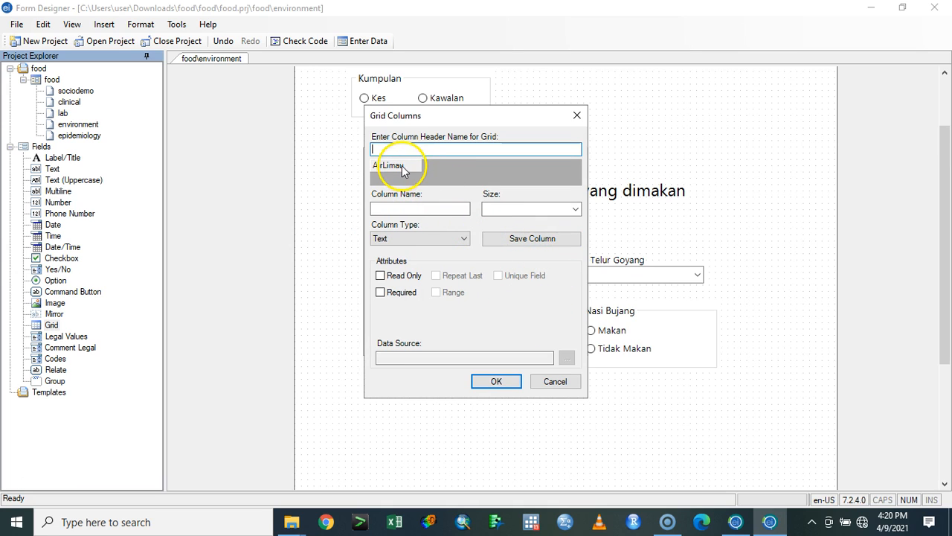
# Step: Add a Yes/No grid column named Air Mata Air, save it, and finish the grid field
pyautogui.write('Ai')
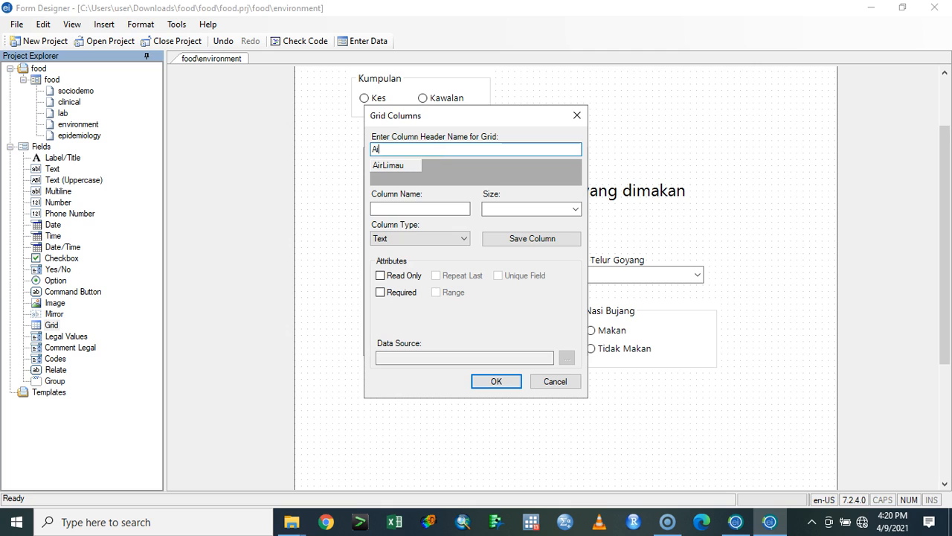
pyautogui.write('r Mata Air')
pyautogui.click(455, 238)
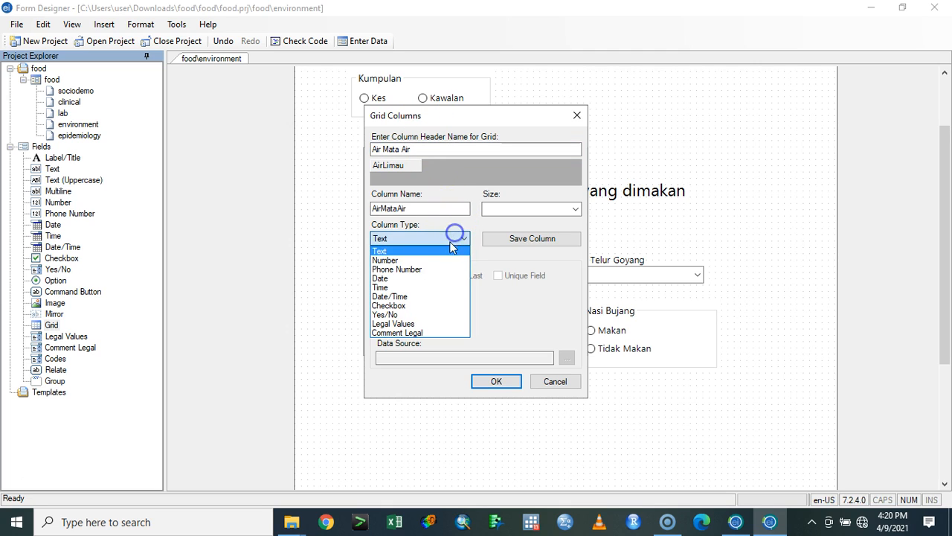
pyautogui.click(442, 320)
pyautogui.click(526, 240)
pyautogui.click(503, 383)
pyautogui.click(509, 343)
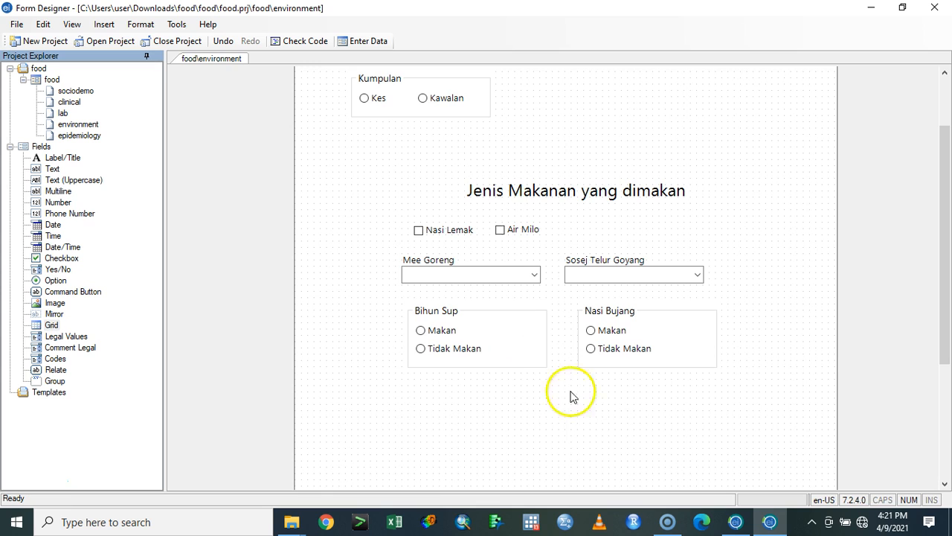
# Step: Widen the Jenis Makanan Yang Dimakan grid beyond its two columns
pyautogui.scroll(1, 578, 425)
pyautogui.scroll(-1, 575, 432)
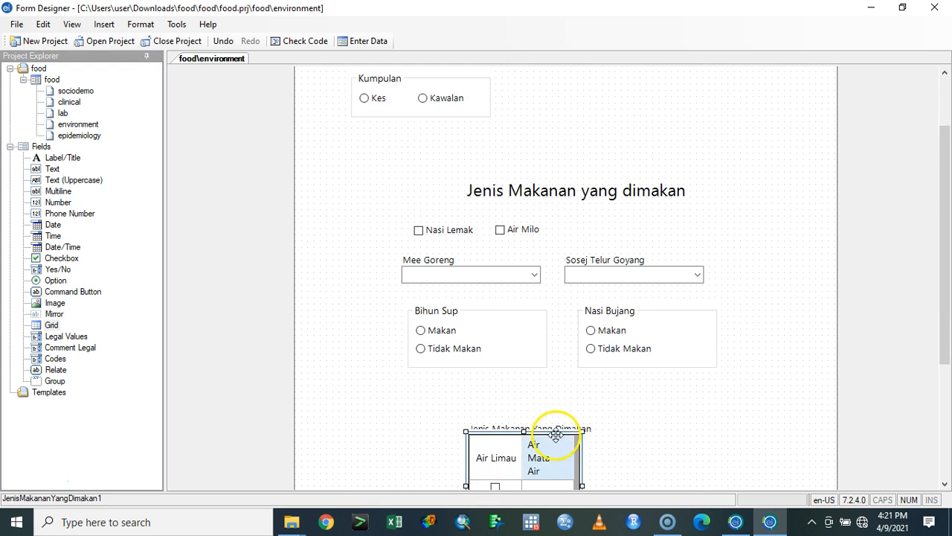
pyautogui.click(553, 433)
pyautogui.click(585, 432)
pyautogui.click(580, 430)
pyautogui.click(576, 444)
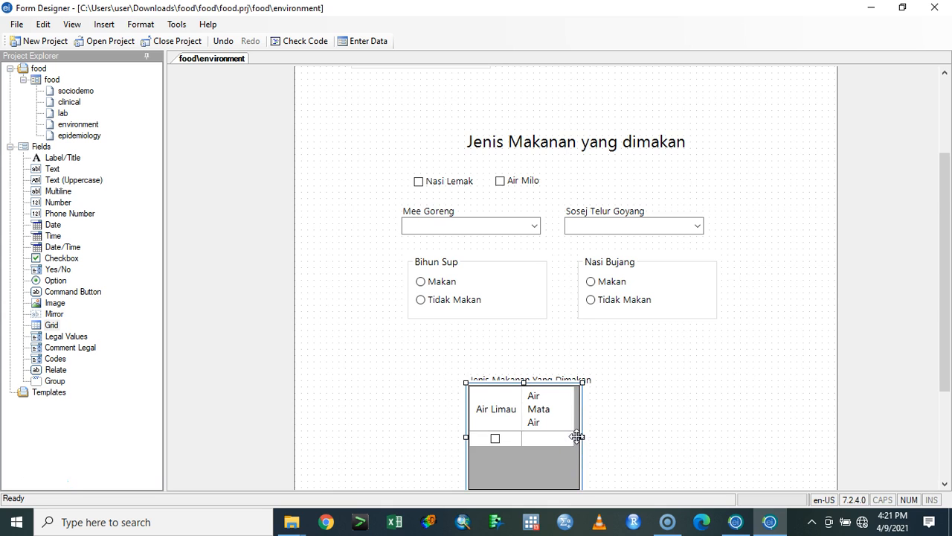
pyautogui.click(582, 438)
pyautogui.click(547, 297)
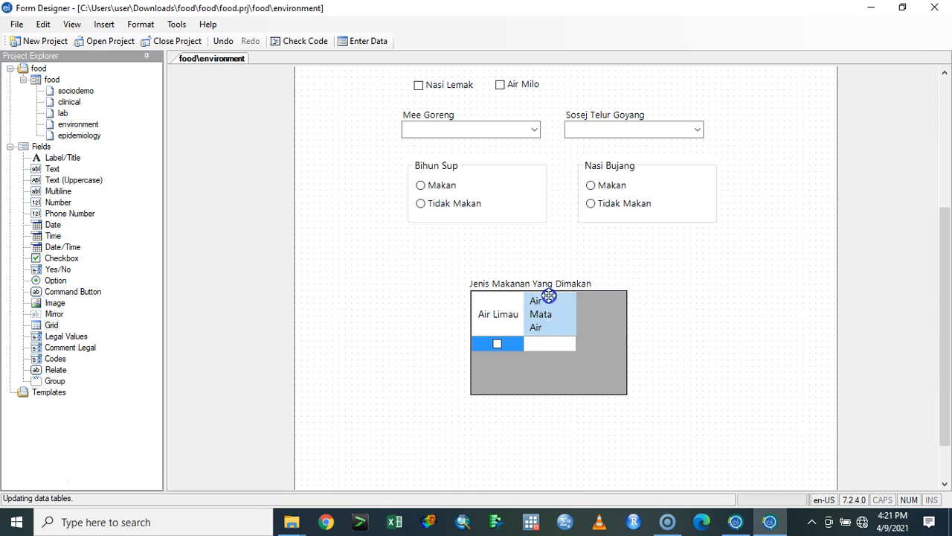
# Step: Move the Jenis Makanan Yang Dimakan grid up and to the left, just beneath the Bihun Sup and Nasi Bujang groups
pyautogui.moveTo(565, 289); pyautogui.dragTo(529, 252)
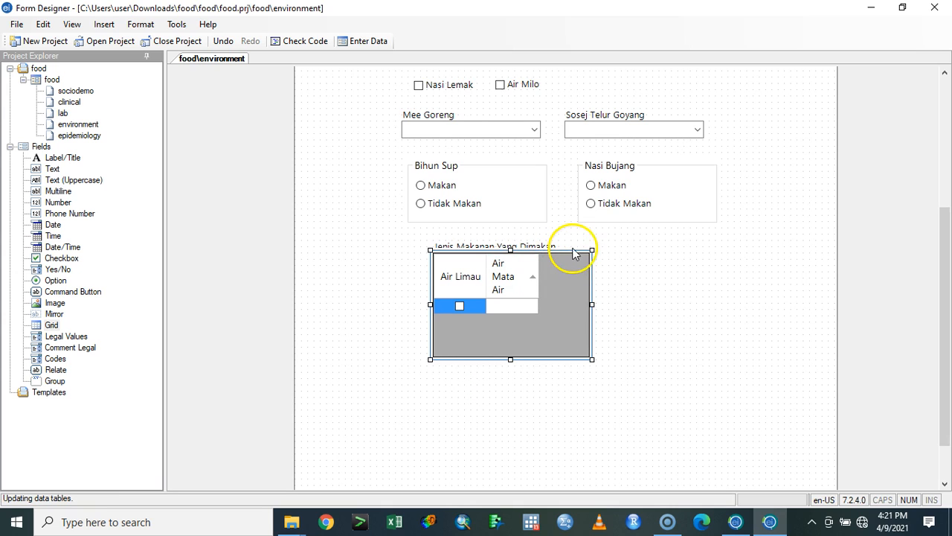
pyautogui.click(588, 309)
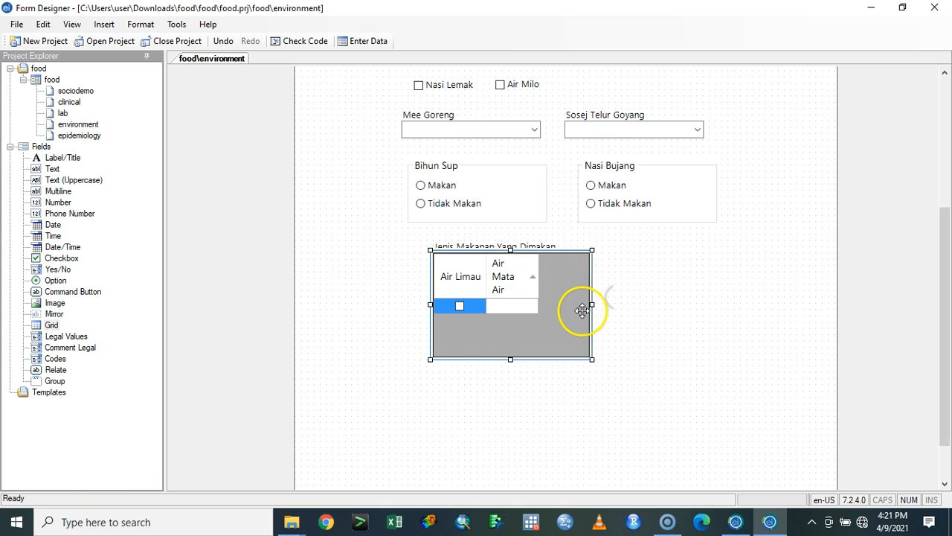
pyautogui.click(512, 354)
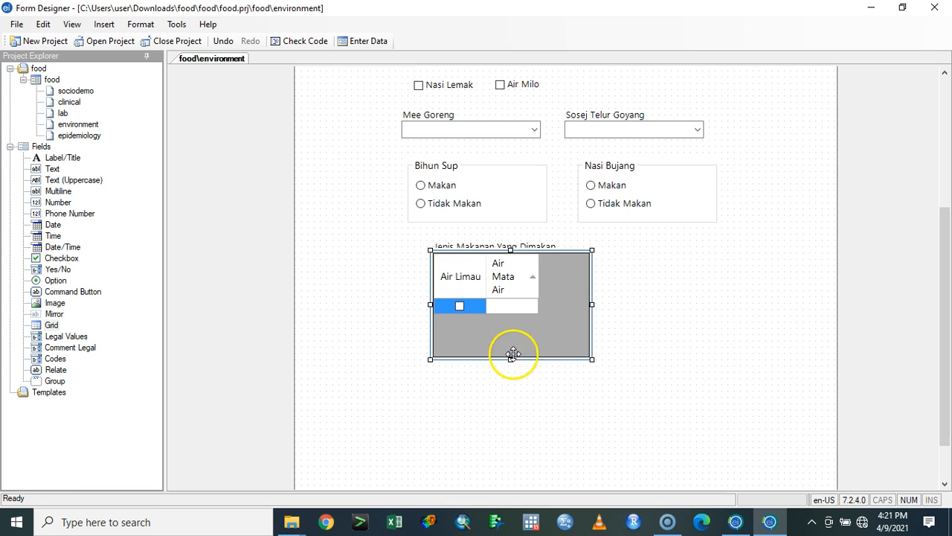
pyautogui.click(510, 360)
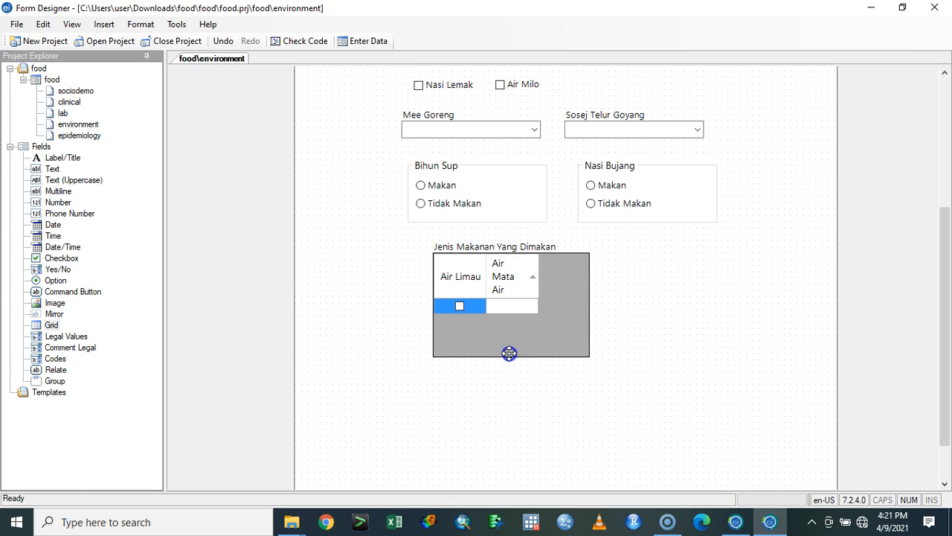
pyautogui.click(512, 360)
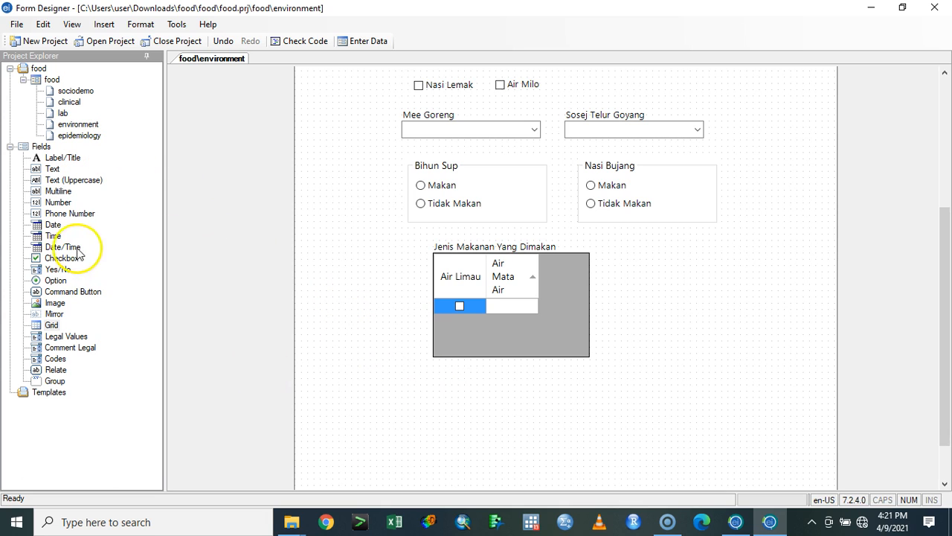
# Step: Add an option field Status Air with the choices Terawat and Tidak below the grid
pyautogui.click(69, 261)
pyautogui.moveTo(57, 280); pyautogui.dragTo(383, 413)
pyautogui.write('Status Air')
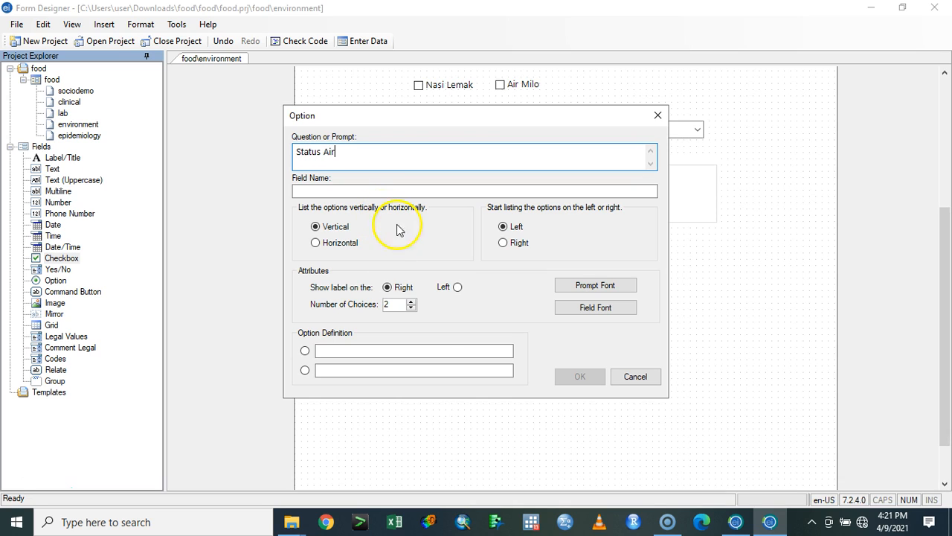
pyautogui.click(425, 350)
pyautogui.write('Terawat')
pyautogui.press('Tab')
pyautogui.write('T')
pyautogui.press('BackSpace')
pyautogui.write('Tera')
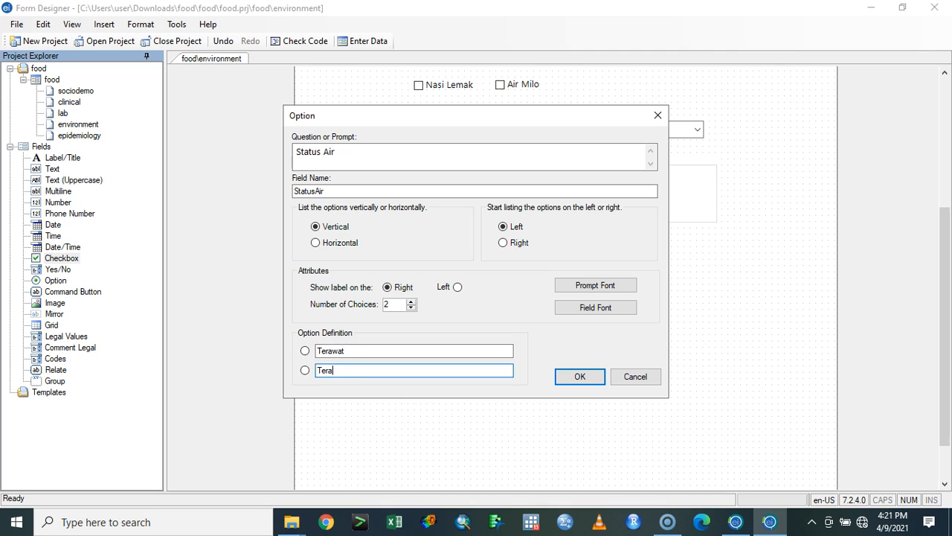
pyautogui.write('wat tapi tak')
pyautogui.hotkey('shift', 'Home')
pyautogui.write('Tidak')
pyautogui.click(415, 367)
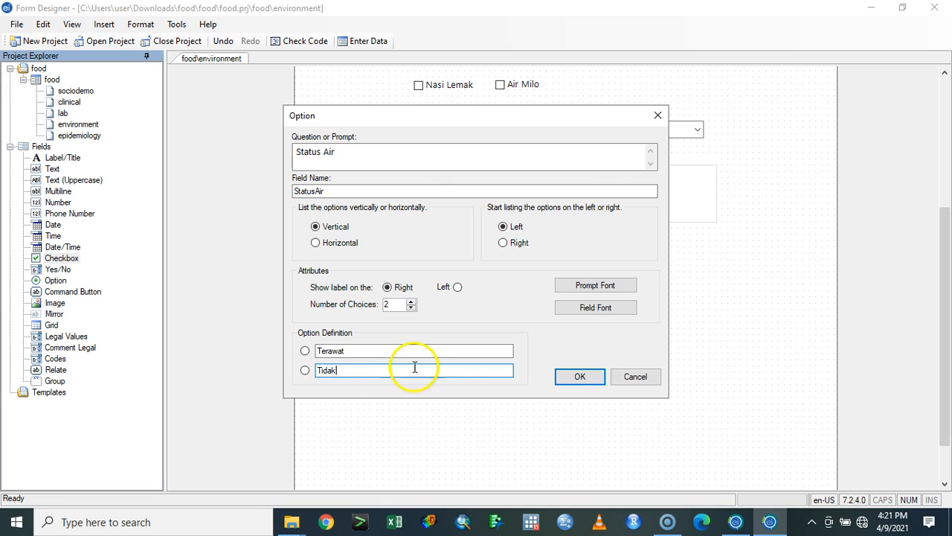
pyautogui.click(571, 378)
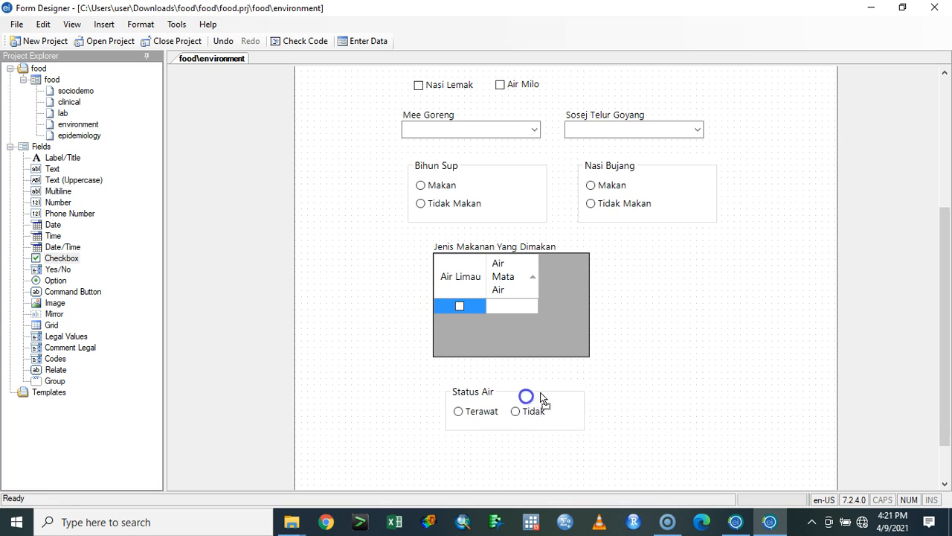
# Step: On the epidemiology page, start a Label/Title field near the top with the text Epidemiologi
pyautogui.click(95, 137)
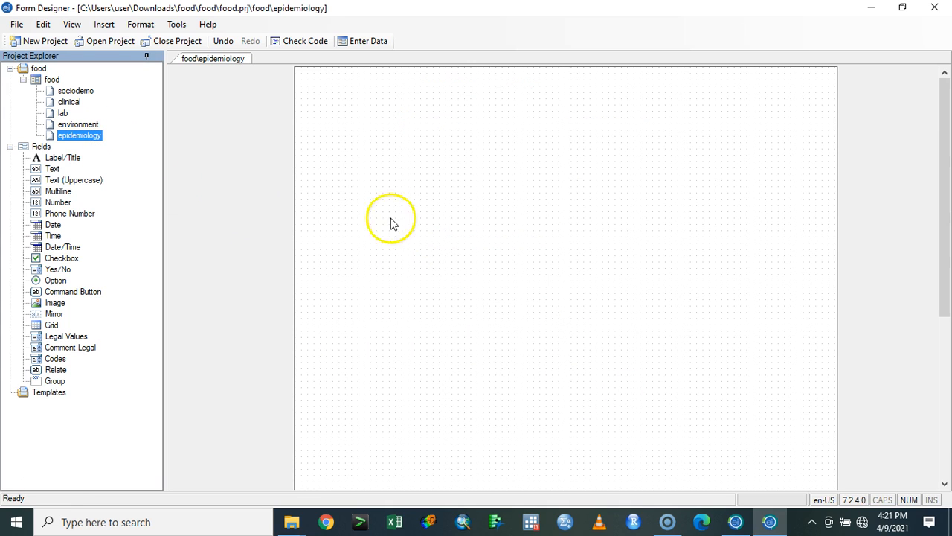
pyautogui.click(66, 159)
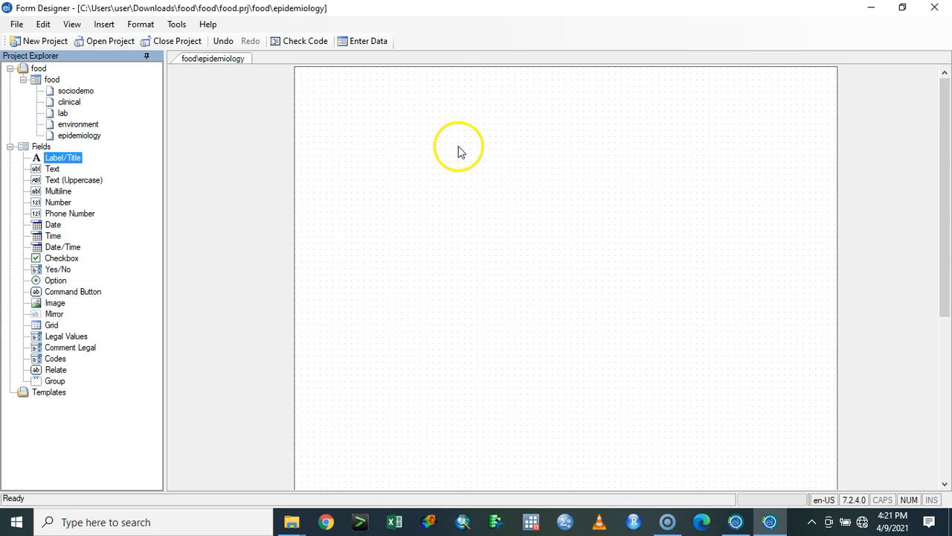
pyautogui.moveTo(87, 156); pyautogui.dragTo(471, 155)
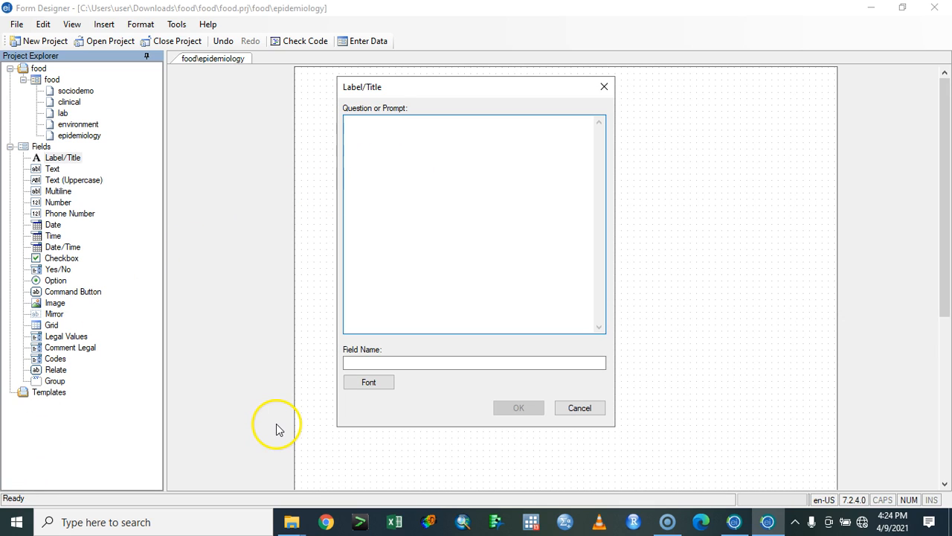
pyautogui.write('Epidemiollogy')
pyautogui.press('BackSpace')
pyautogui.press('BackSpace')
pyautogui.press('BackSpace')
pyautogui.press('BackSpace')
pyautogui.press('BackSpace')
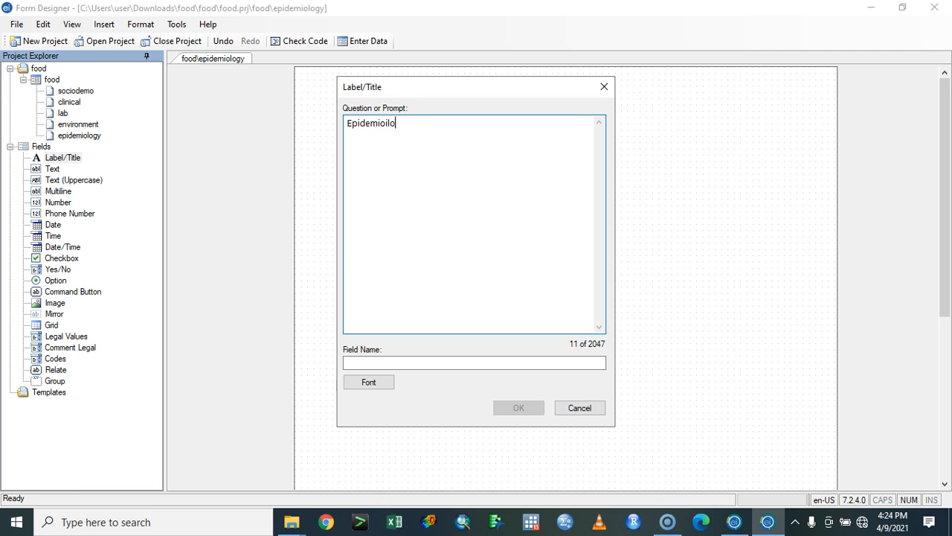
pyautogui.write('logi')
pyautogui.click(484, 362)
# Step: Enlarge the font of the Epidemiologi title and place the title on the page
pyautogui.click(368, 383)
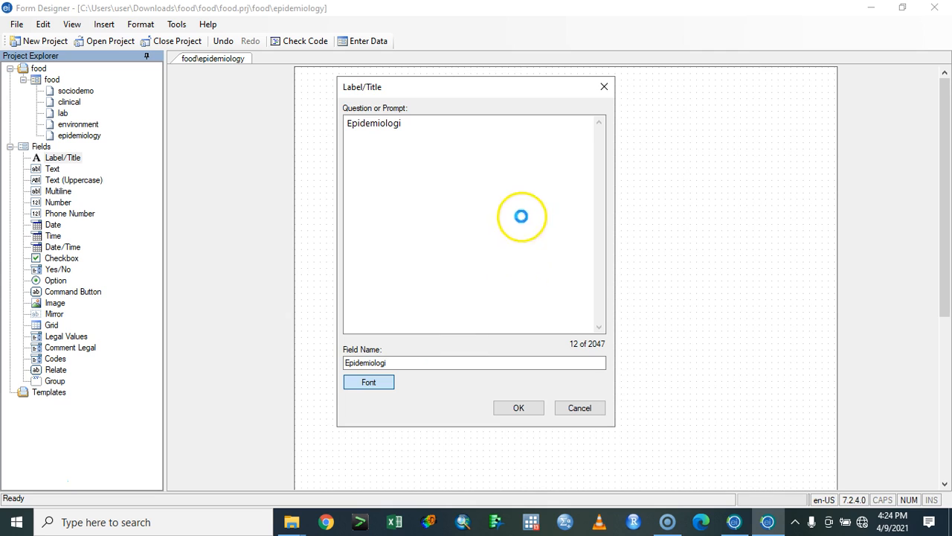
pyautogui.click(531, 200)
pyautogui.click(590, 133)
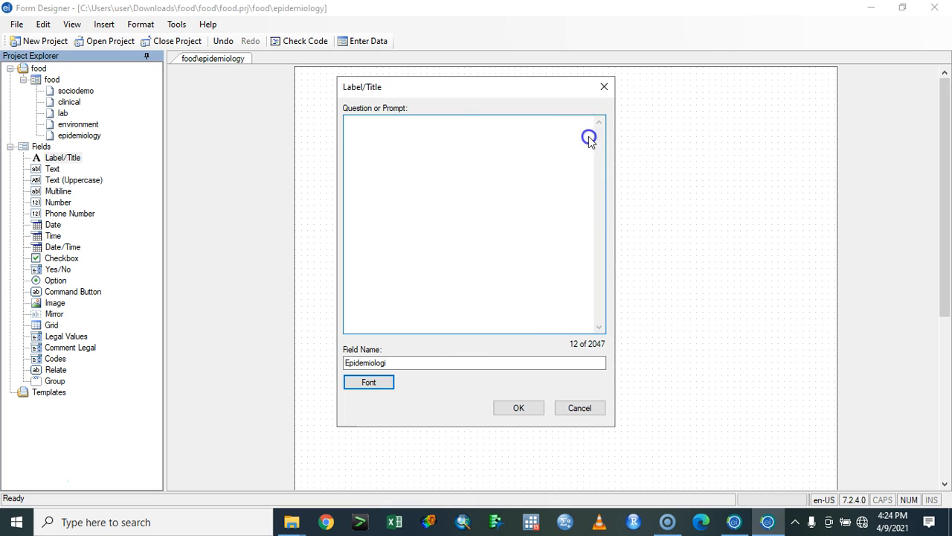
pyautogui.click(537, 407)
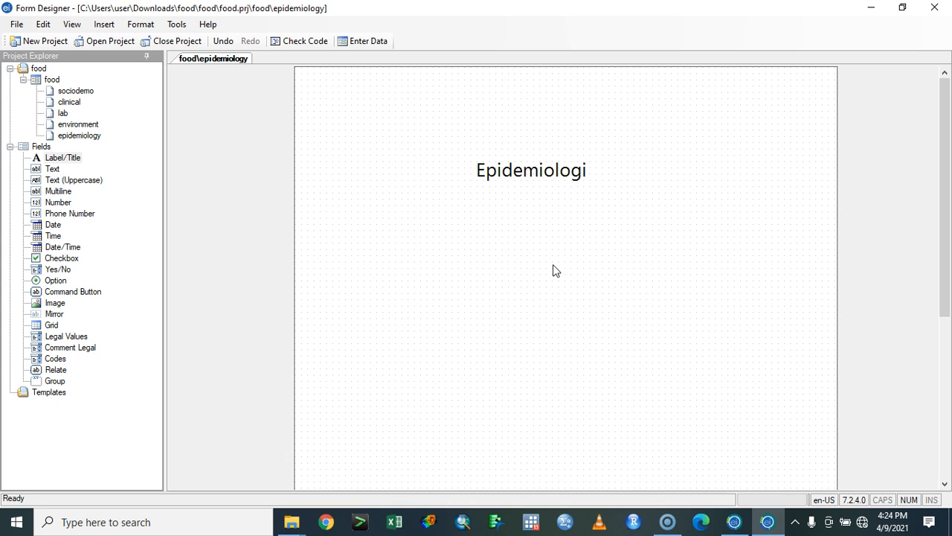
# Step: Add a read-only Date/Time field Tarikh Mula Lapor Sakit and position it below the Epidemiologi title, toward the page's left side
pyautogui.click(59, 248)
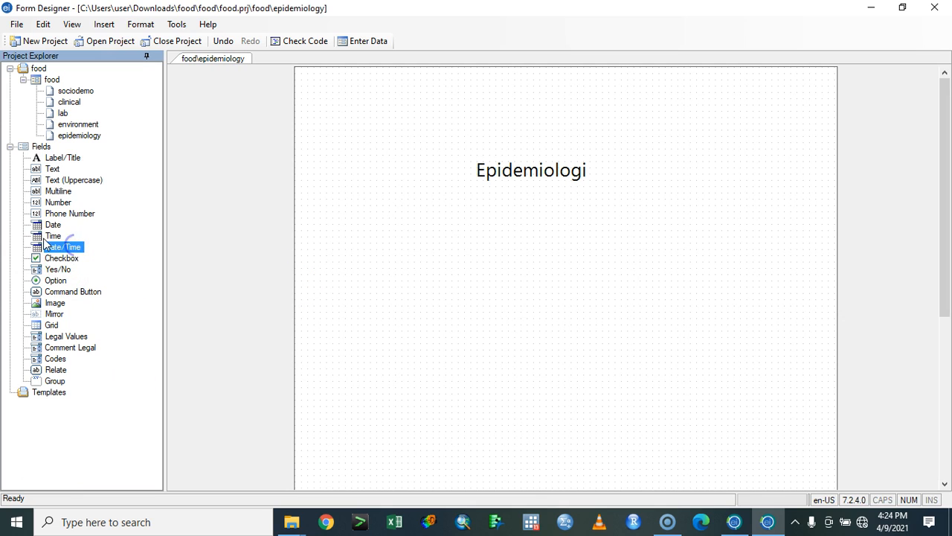
pyautogui.moveTo(55, 253); pyautogui.dragTo(399, 268)
pyautogui.write('Tarikh Mula ')
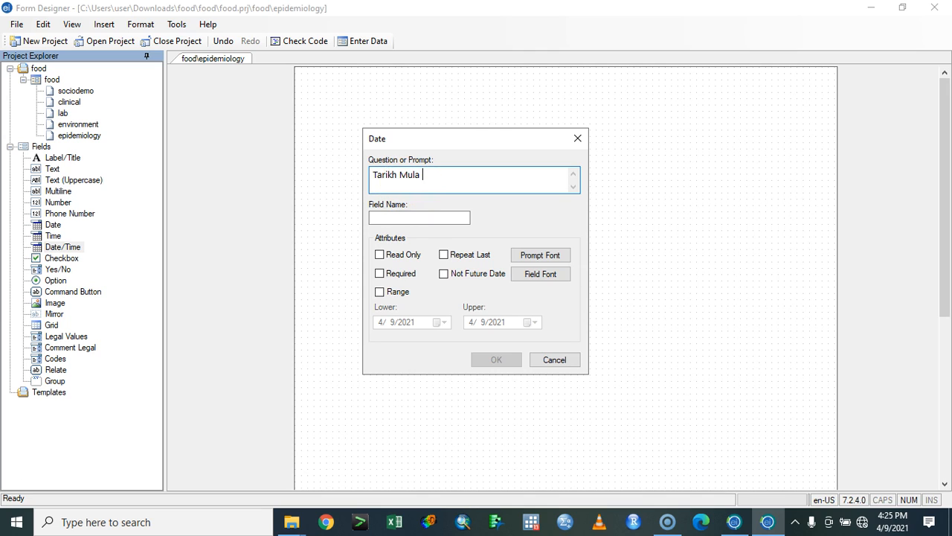
pyautogui.write('Lapor Sakit')
pyautogui.click(404, 256)
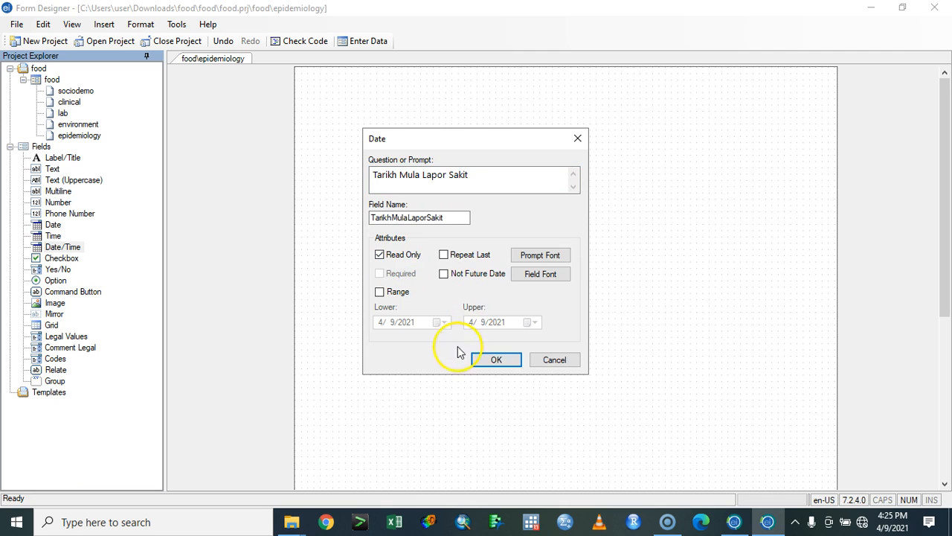
pyautogui.click(483, 362)
pyautogui.moveTo(469, 270); pyautogui.dragTo(411, 252)
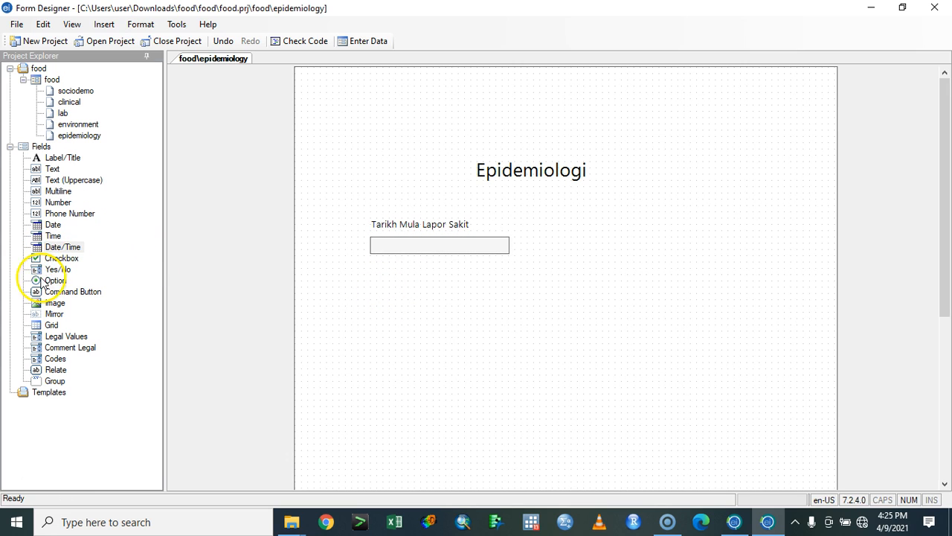
# Step: Start an option field Darjah below the date field and define its first two choices as Darjah 4 and Darjah 5
pyautogui.click(56, 280)
pyautogui.click(392, 326)
pyautogui.write('Darjah')
pyautogui.click(424, 347)
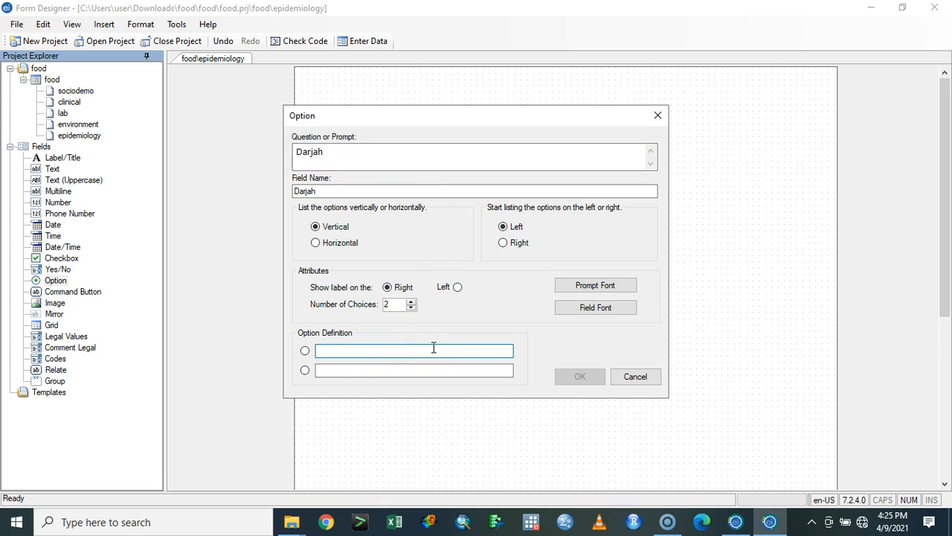
pyautogui.doubleClick(364, 159)
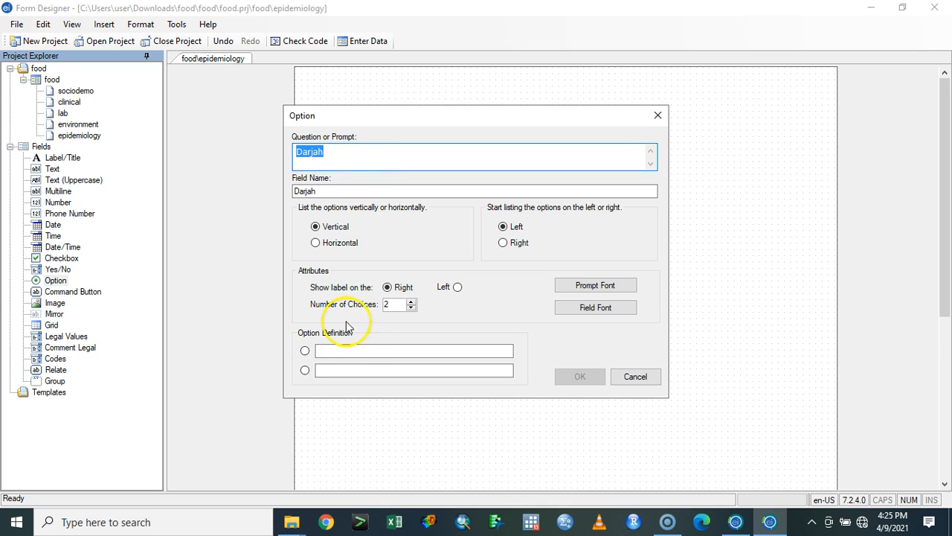
pyautogui.click(363, 349)
pyautogui.write('Darjah')
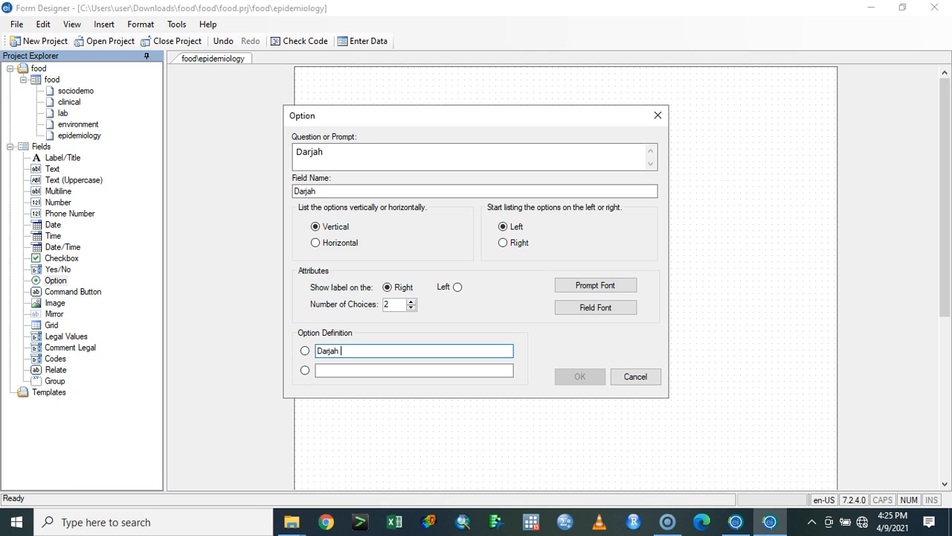
pyautogui.write(' 4')
pyautogui.click(355, 370)
pyautogui.write('Darjah')
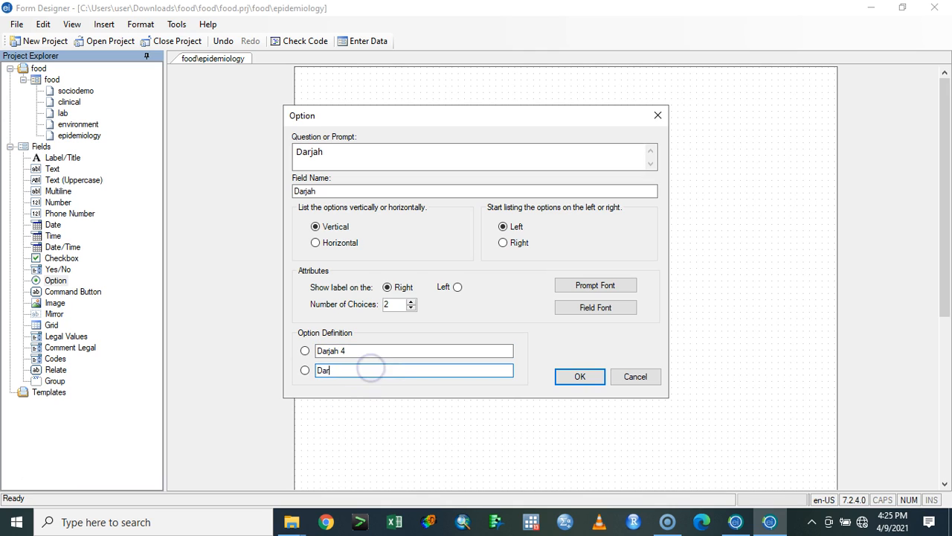
pyautogui.write(' 5')
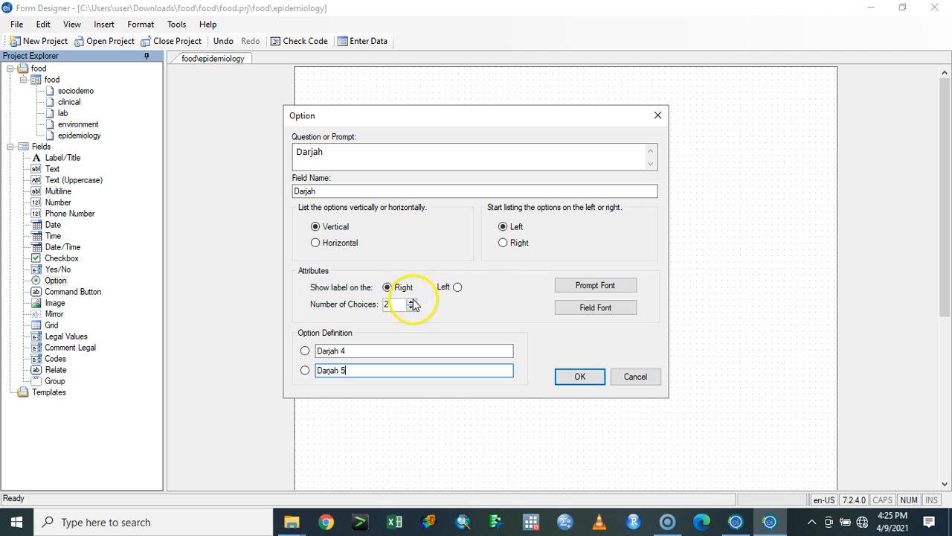
# Step: Increase the number of choices to 3, name the third Darjah 6, and create the Darjah option field
pyautogui.click(411, 302)
pyautogui.click(385, 388)
pyautogui.write('Darja')
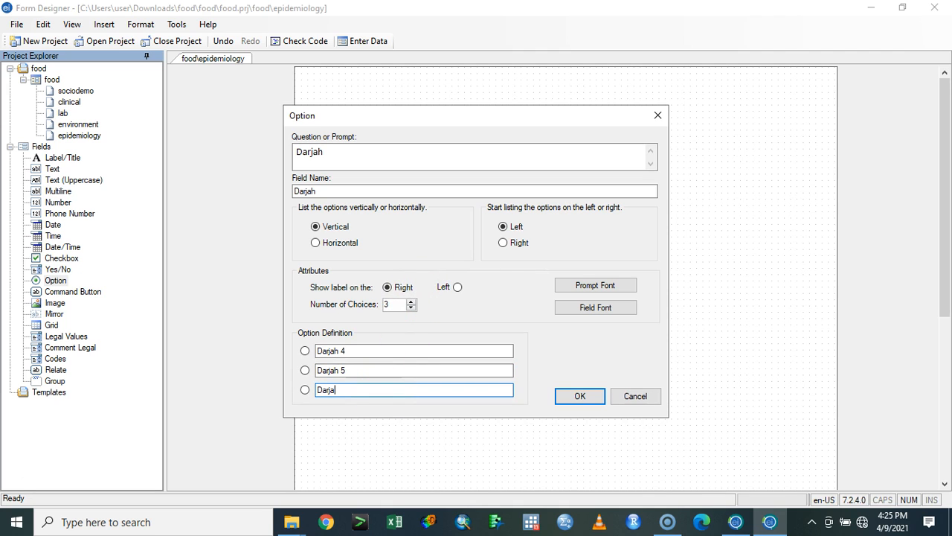
pyautogui.write('h 6')
pyautogui.click(573, 396)
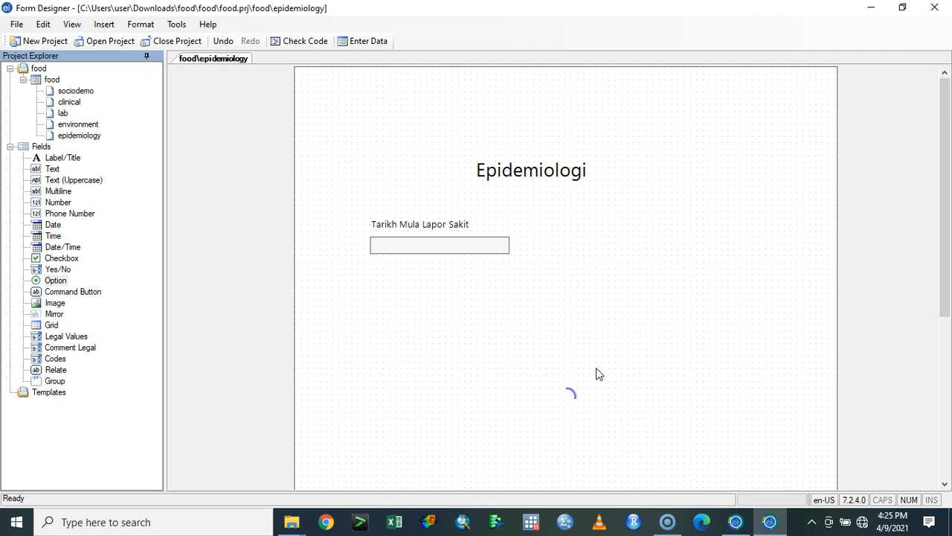
# Step: Move the Darjah group directly beneath the Tarikh Mula Lapor Sakit field and widen it so its three choices fit in one row
pyautogui.moveTo(445, 337); pyautogui.dragTo(421, 278)
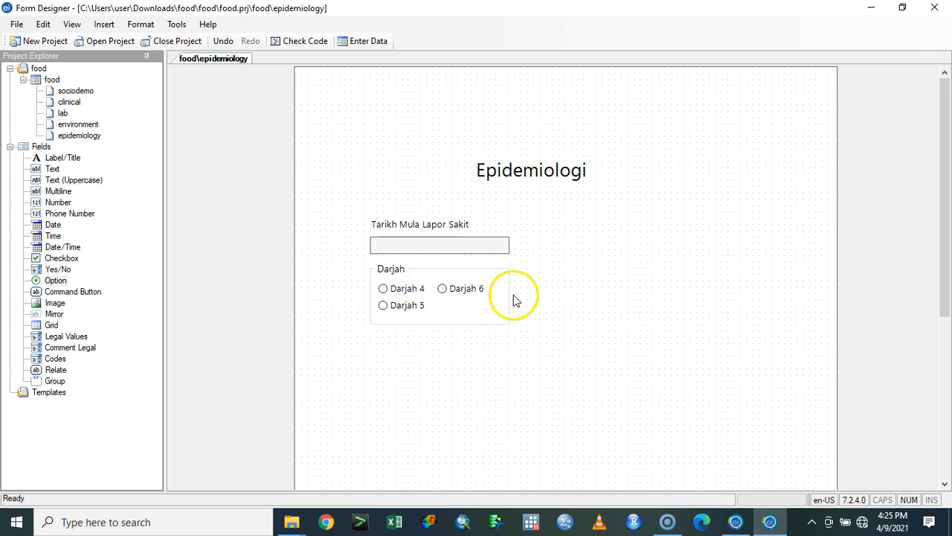
pyautogui.moveTo(510, 291); pyautogui.dragTo(573, 299)
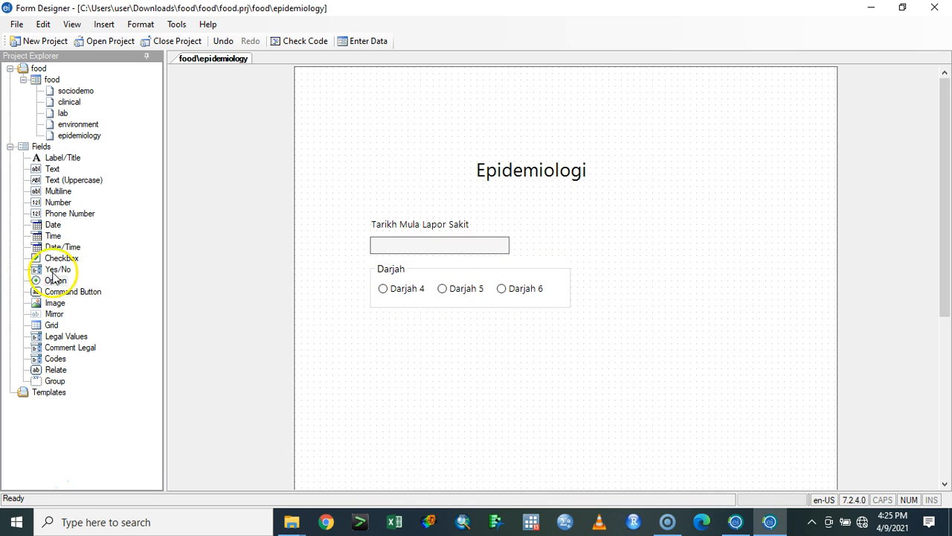
# Step: Add an option field Simptom with the choices Sakit and Sakit Sikit below the Darjah group
pyautogui.moveTo(54, 284); pyautogui.dragTo(390, 334)
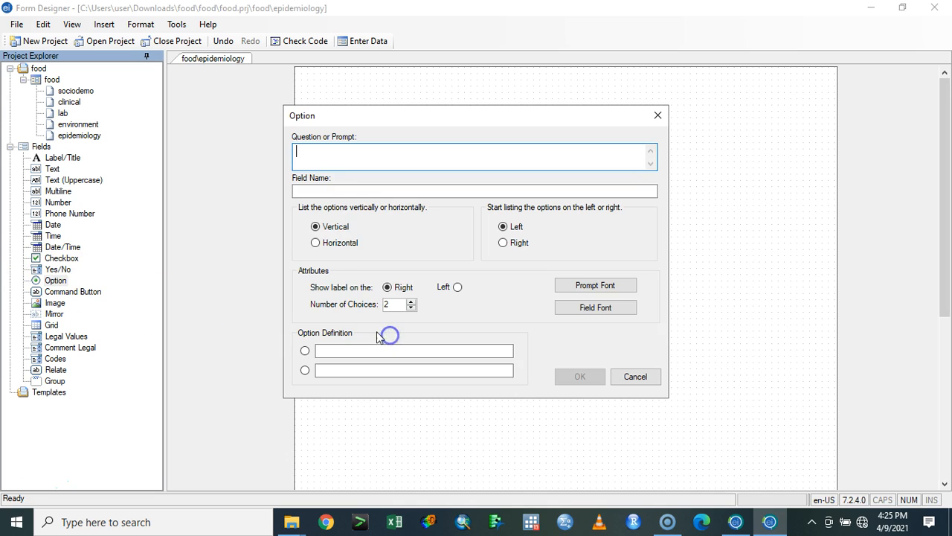
pyautogui.write('Simptom')
pyautogui.press('Tab')
pyautogui.click(335, 349)
pyautogui.write('Sakit')
pyautogui.press('Tab')
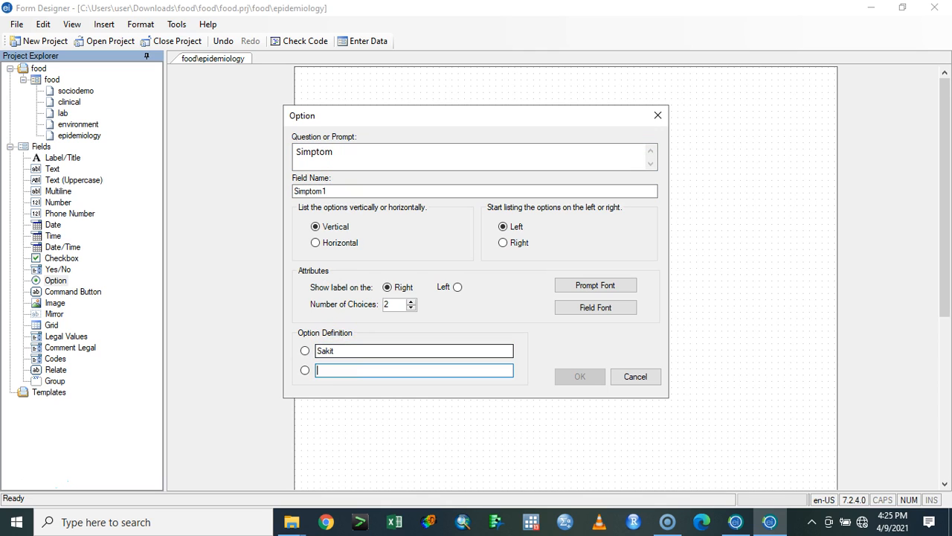
pyautogui.write('Sakit Sikit')
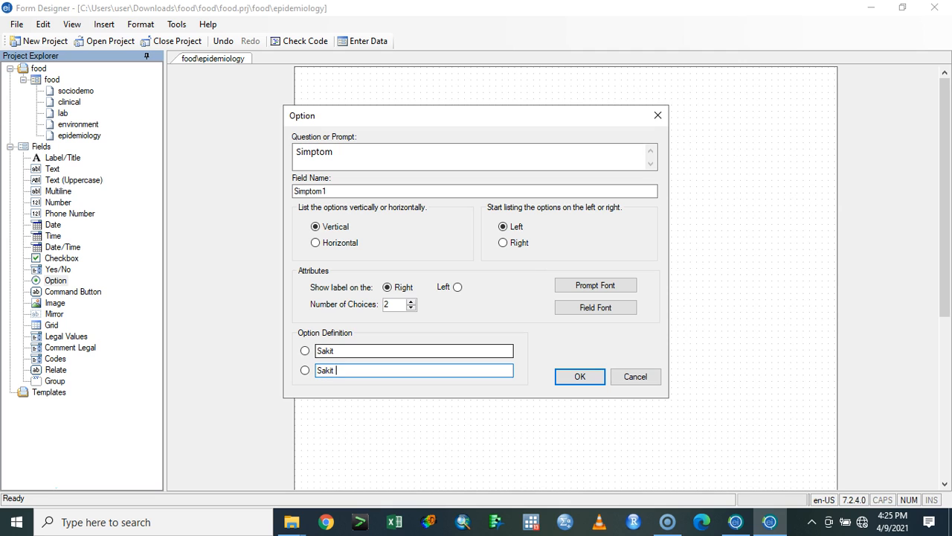
pyautogui.click(565, 376)
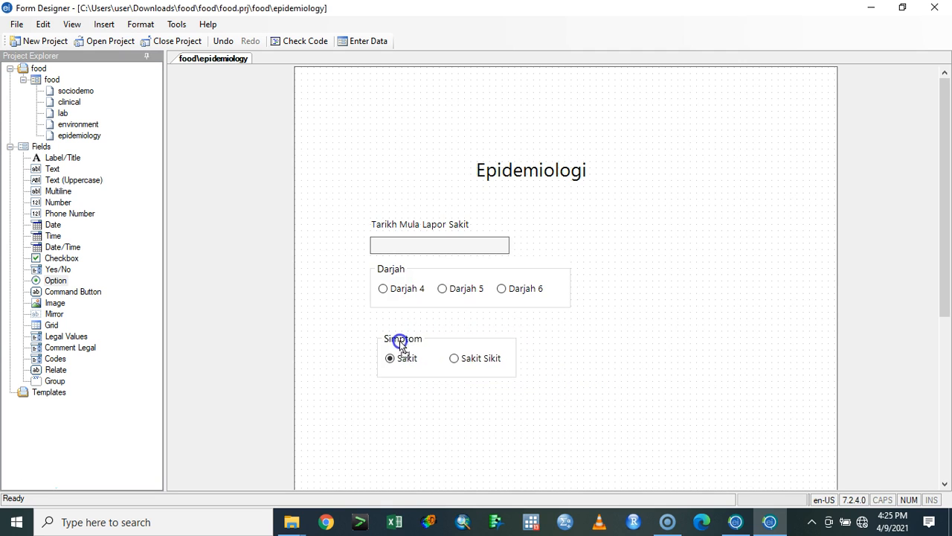